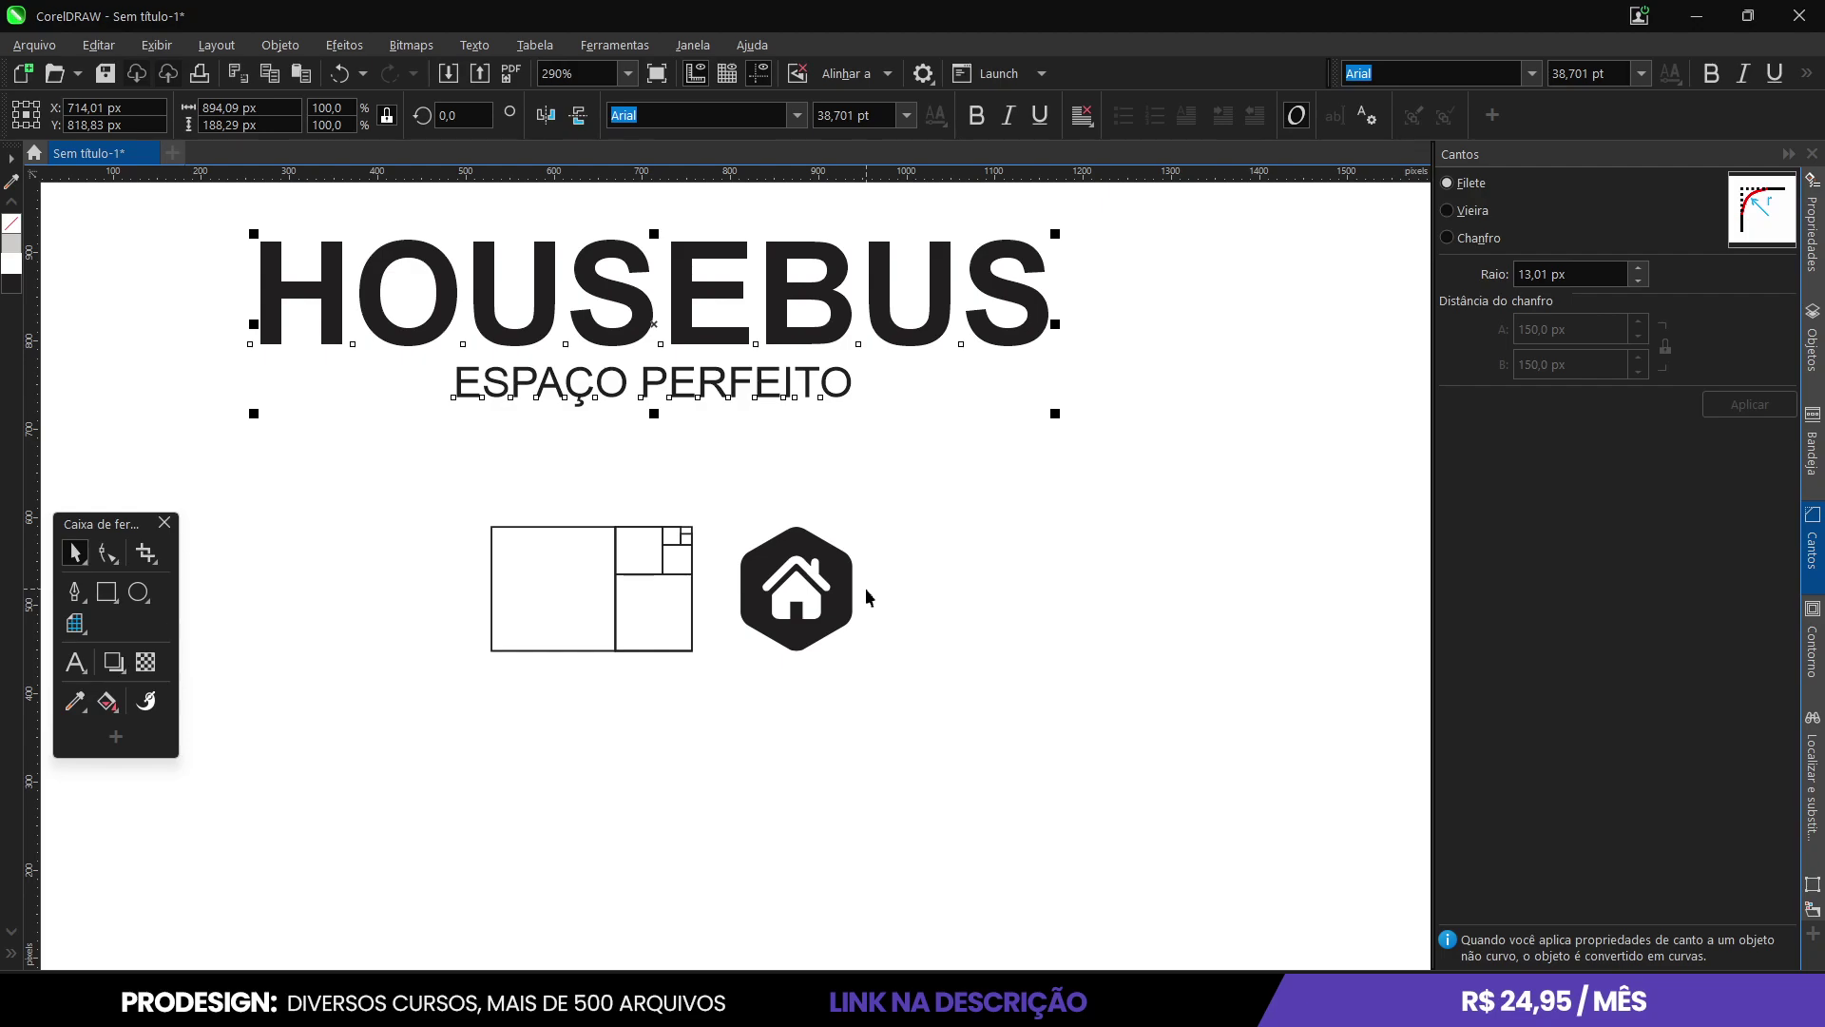
Inspect the golden-ratio rectangle, the house icon, the HOUSEBUS title and the ESPAÇO PERFEITO slogan by selecting them one by one.
{"action": "scroll", "coordinate": [867, 597], "scroll_direction": "up", "scroll_amount": 2}
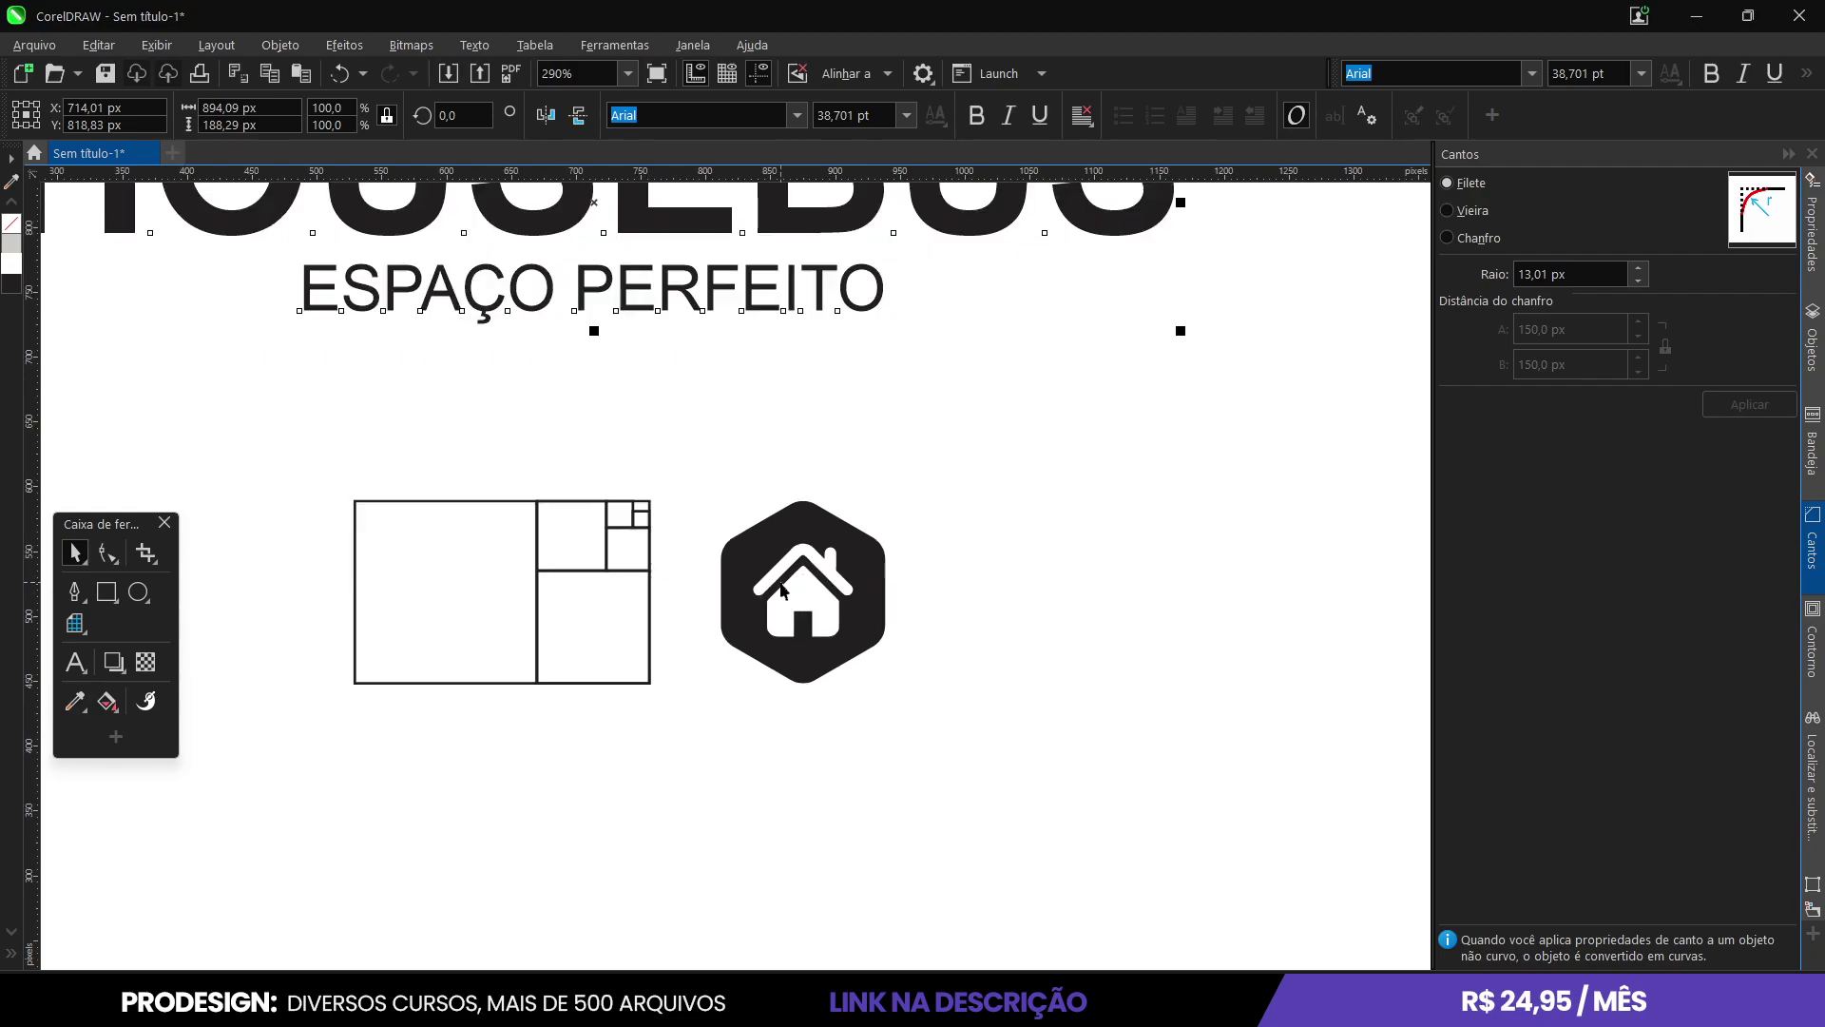
{"action": "left_click_drag", "start_coordinate": [260, 456], "coordinate": [698, 734]}
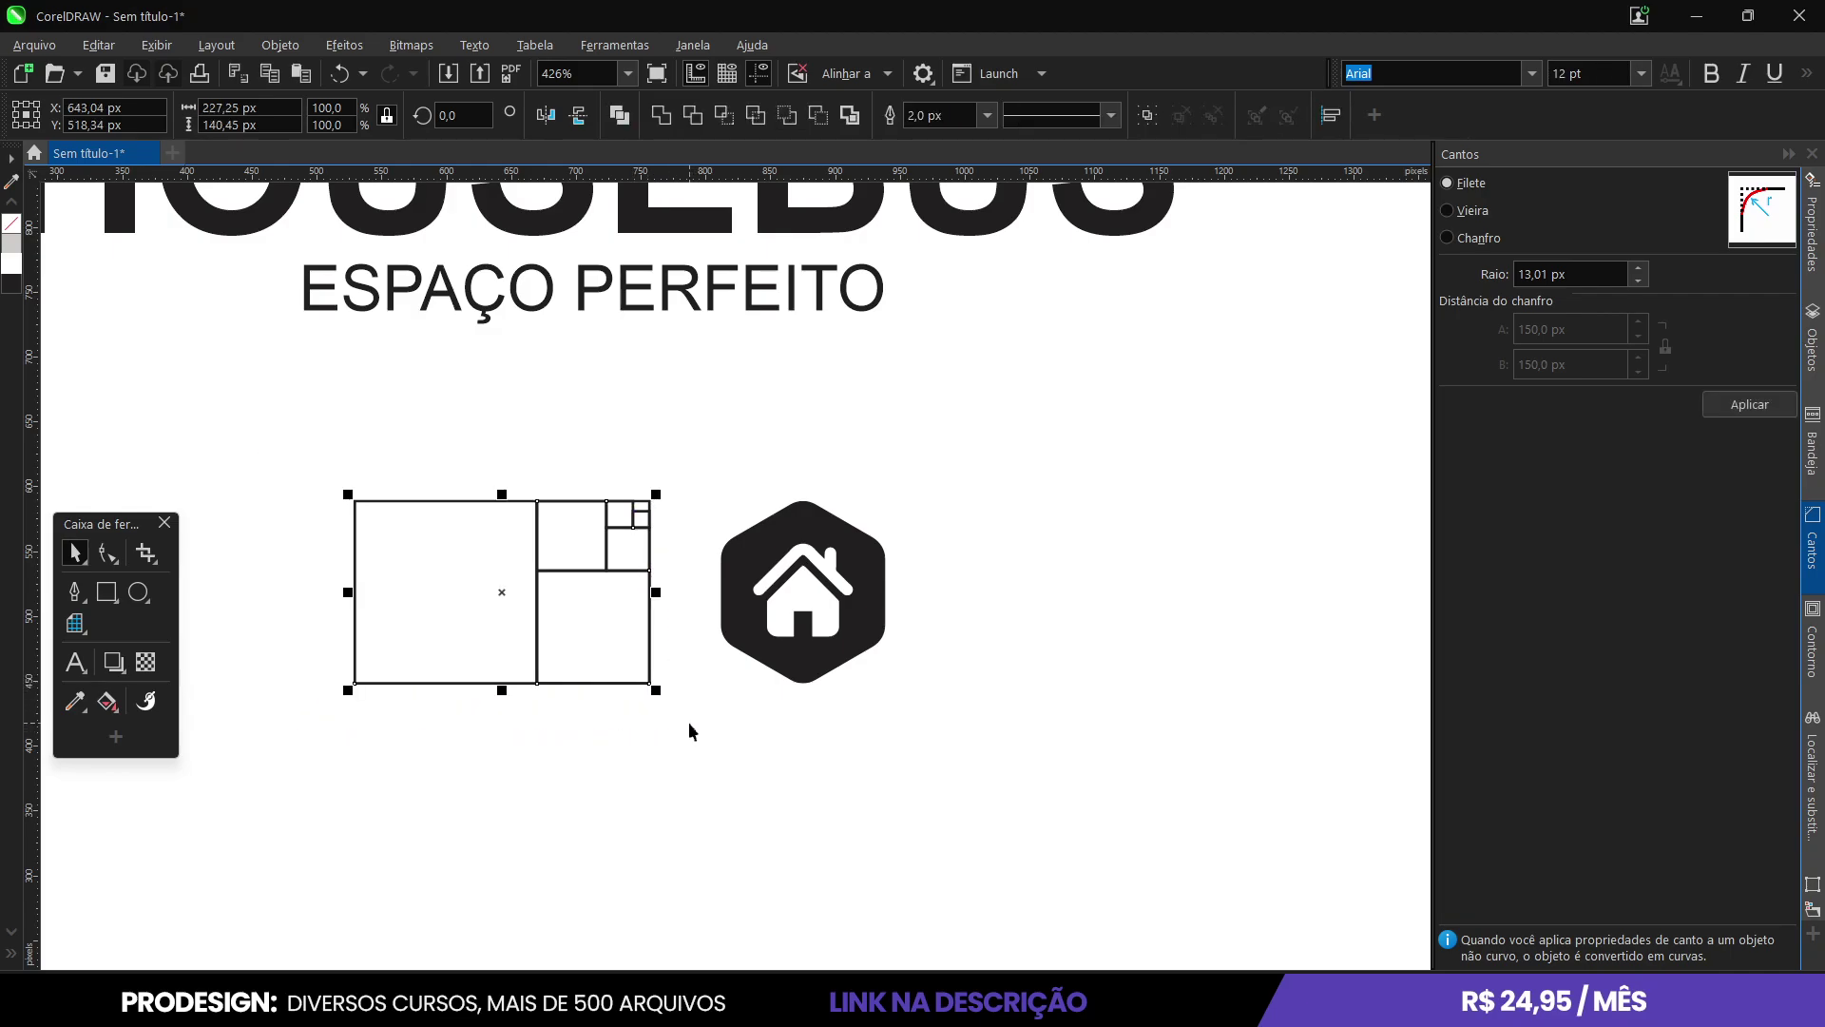
{"action": "scroll", "coordinate": [689, 730], "scroll_direction": "down", "scroll_amount": 2}
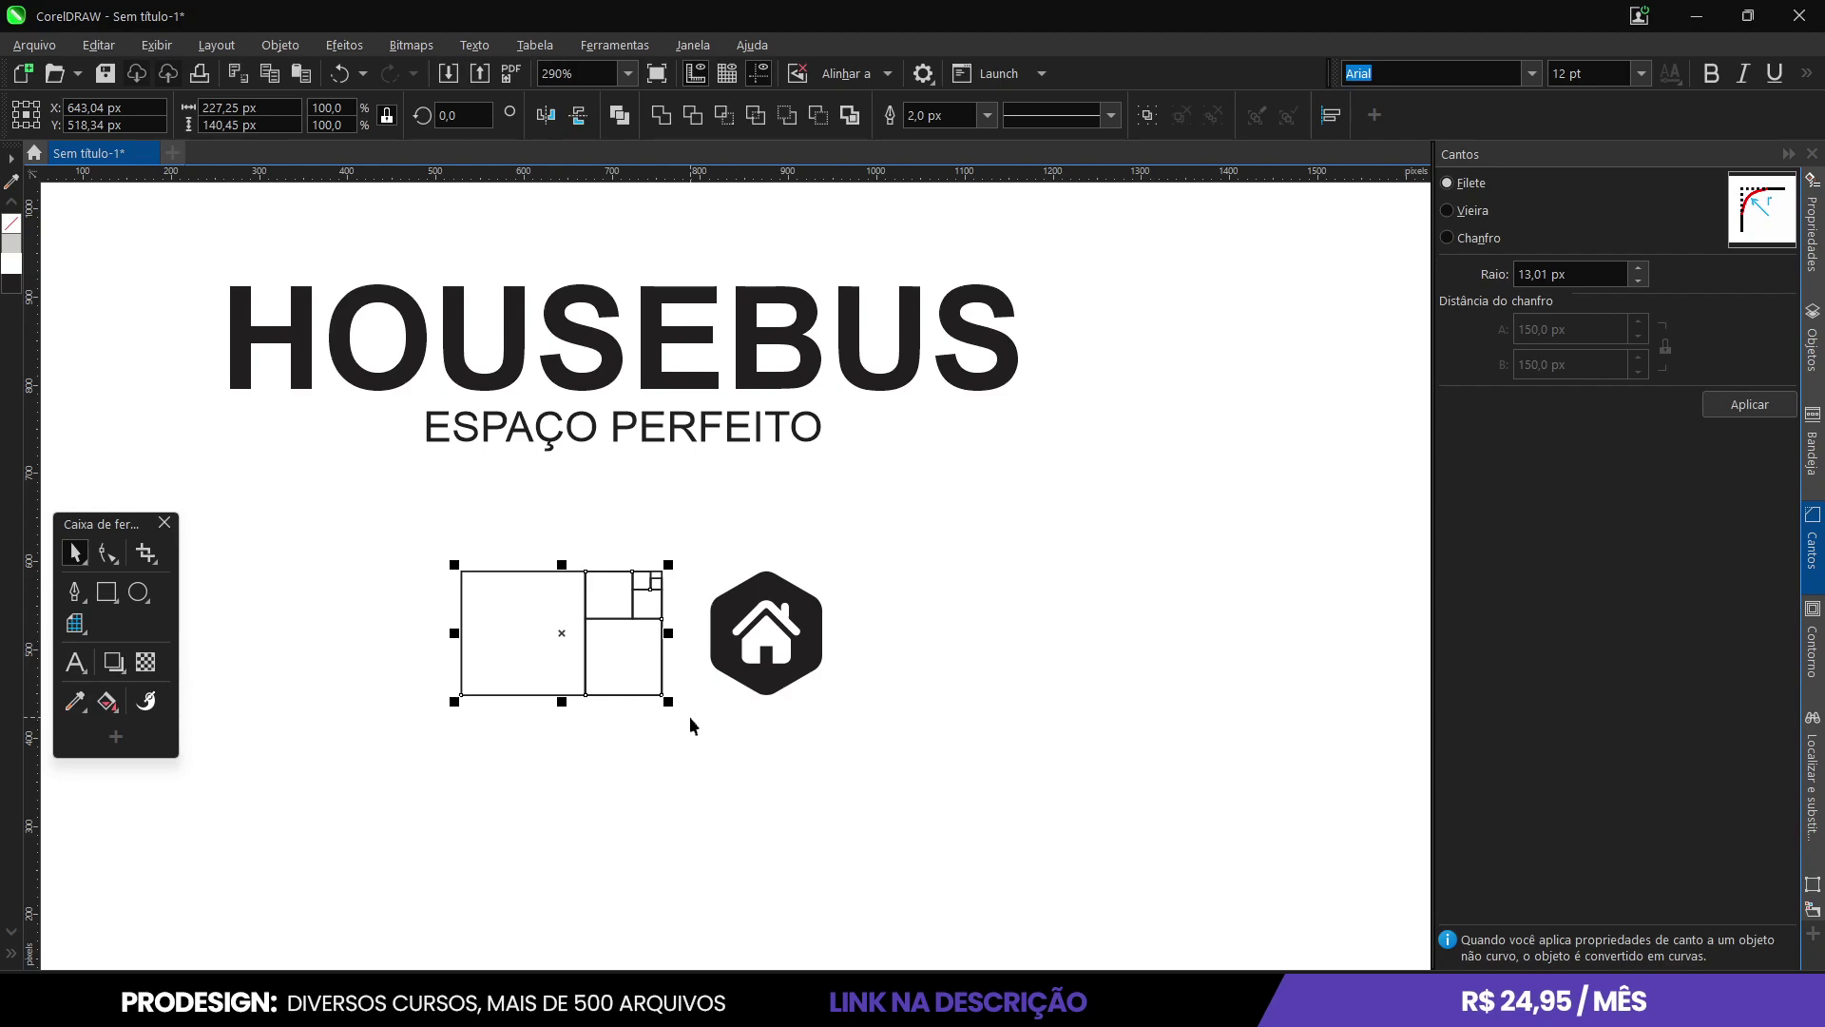
{"action": "left_click_drag", "start_coordinate": [683, 529], "coordinate": [899, 746]}
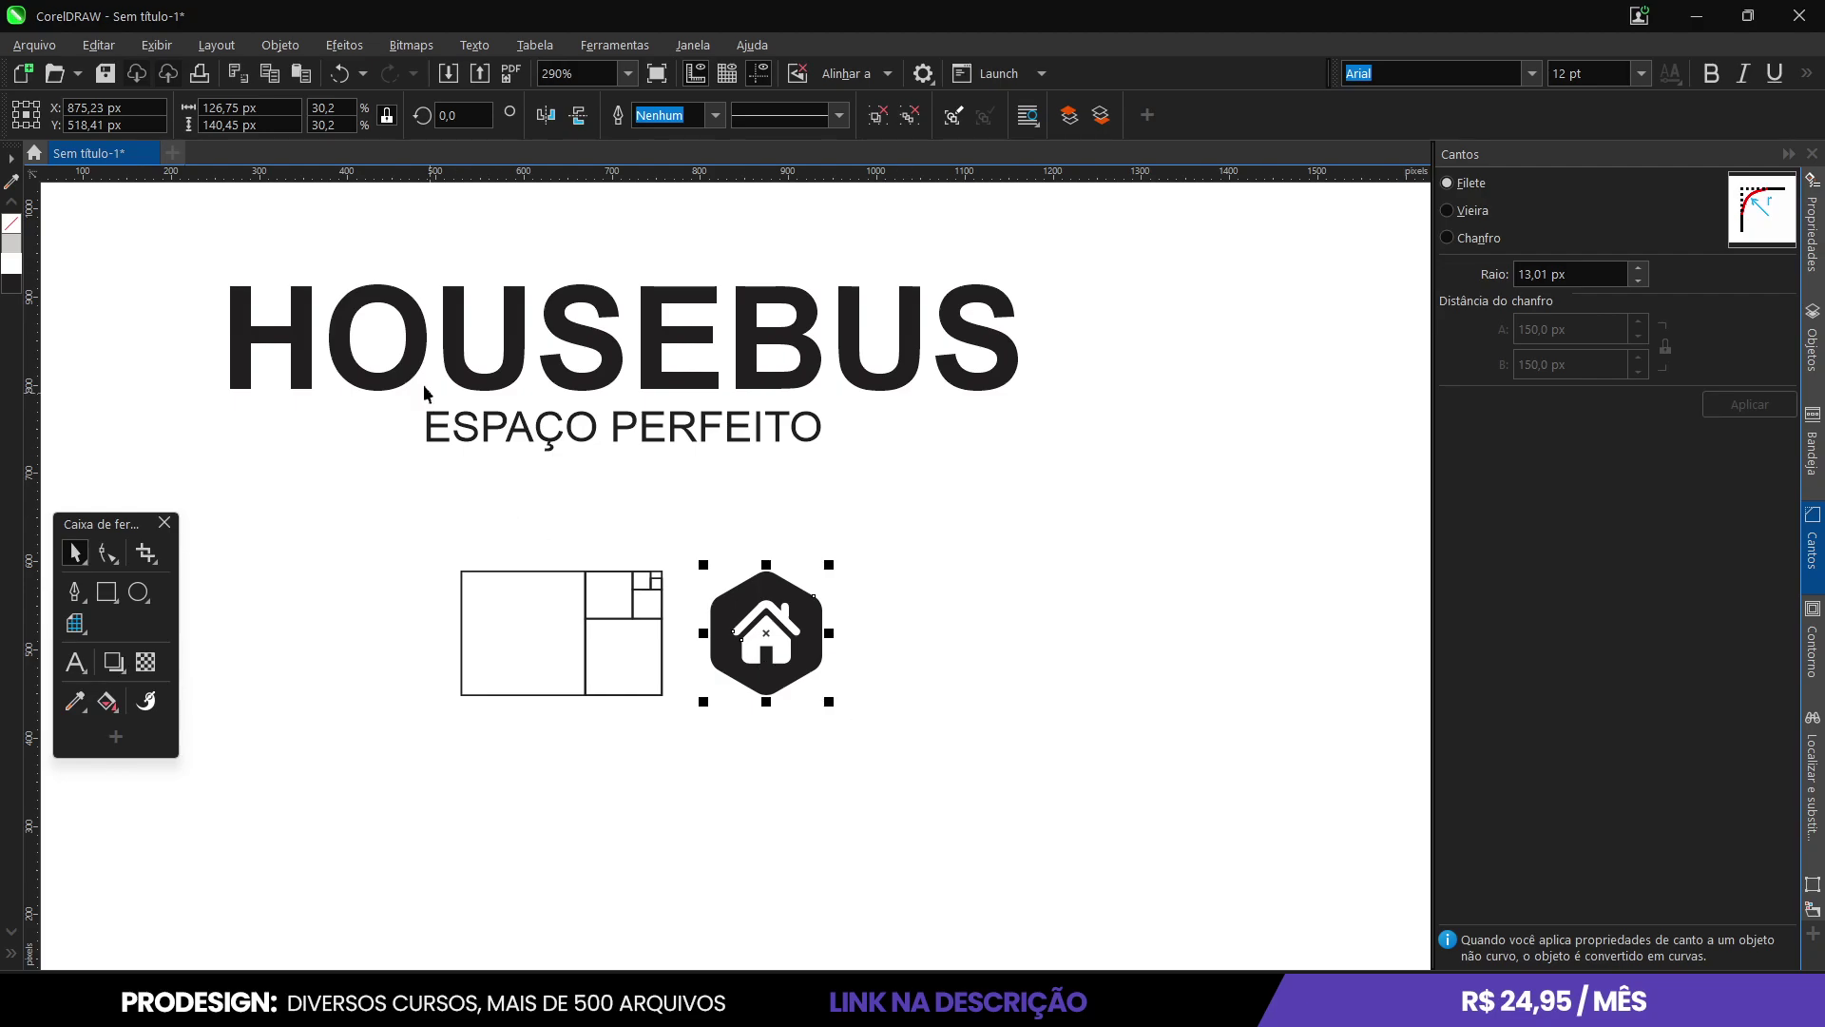
{"action": "left_click", "coordinate": [420, 344]}
{"action": "left_click", "coordinate": [482, 434]}
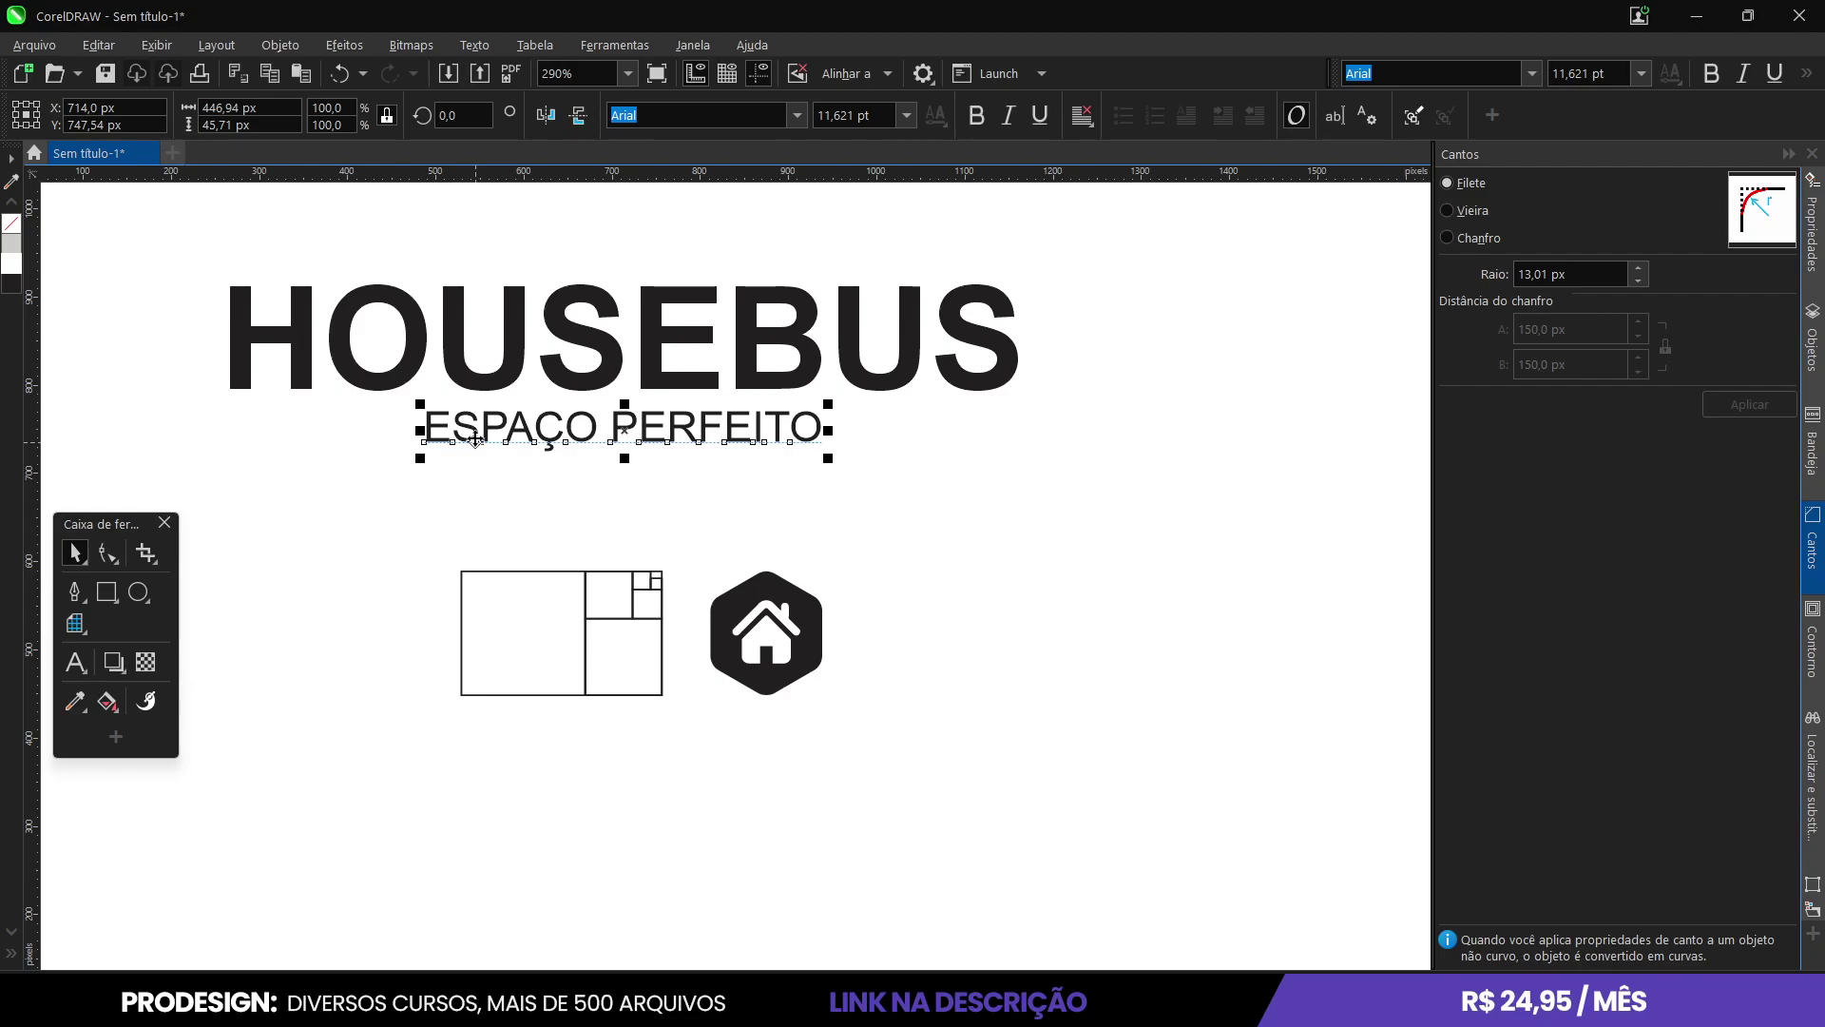
{"action": "left_click", "coordinate": [781, 654]}
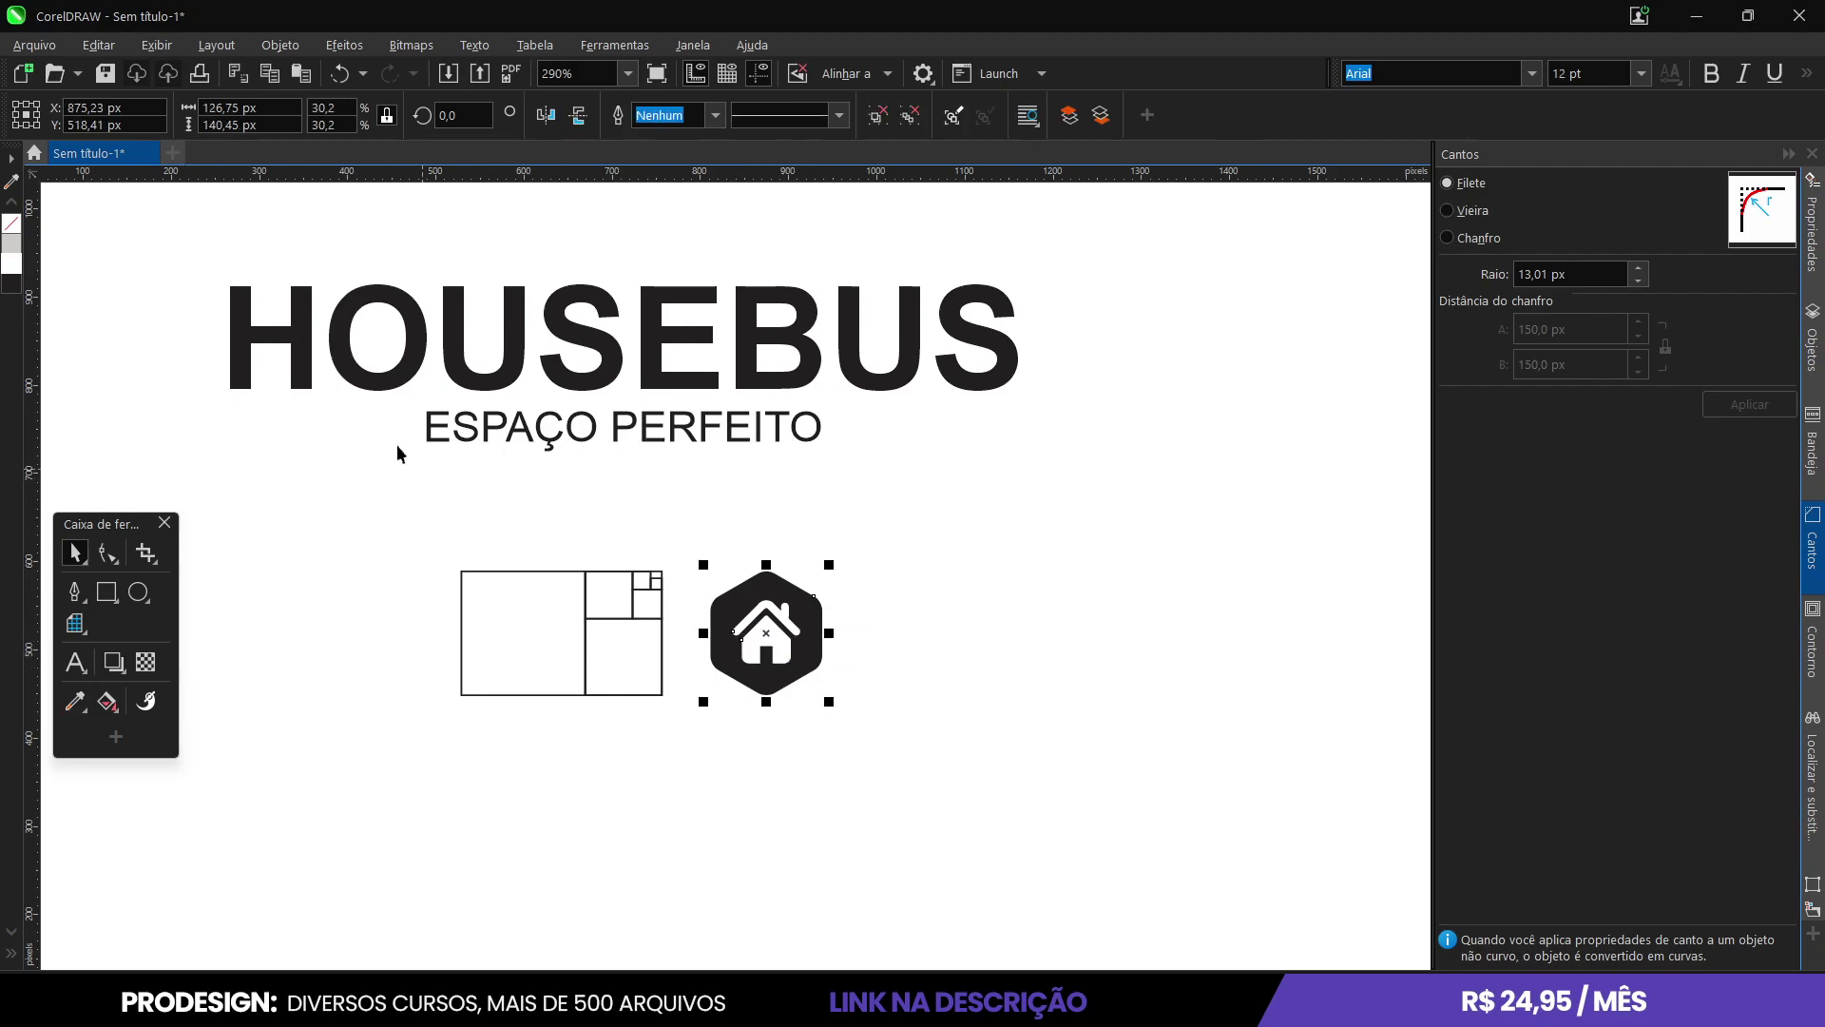
{"action": "left_click", "coordinate": [979, 608]}
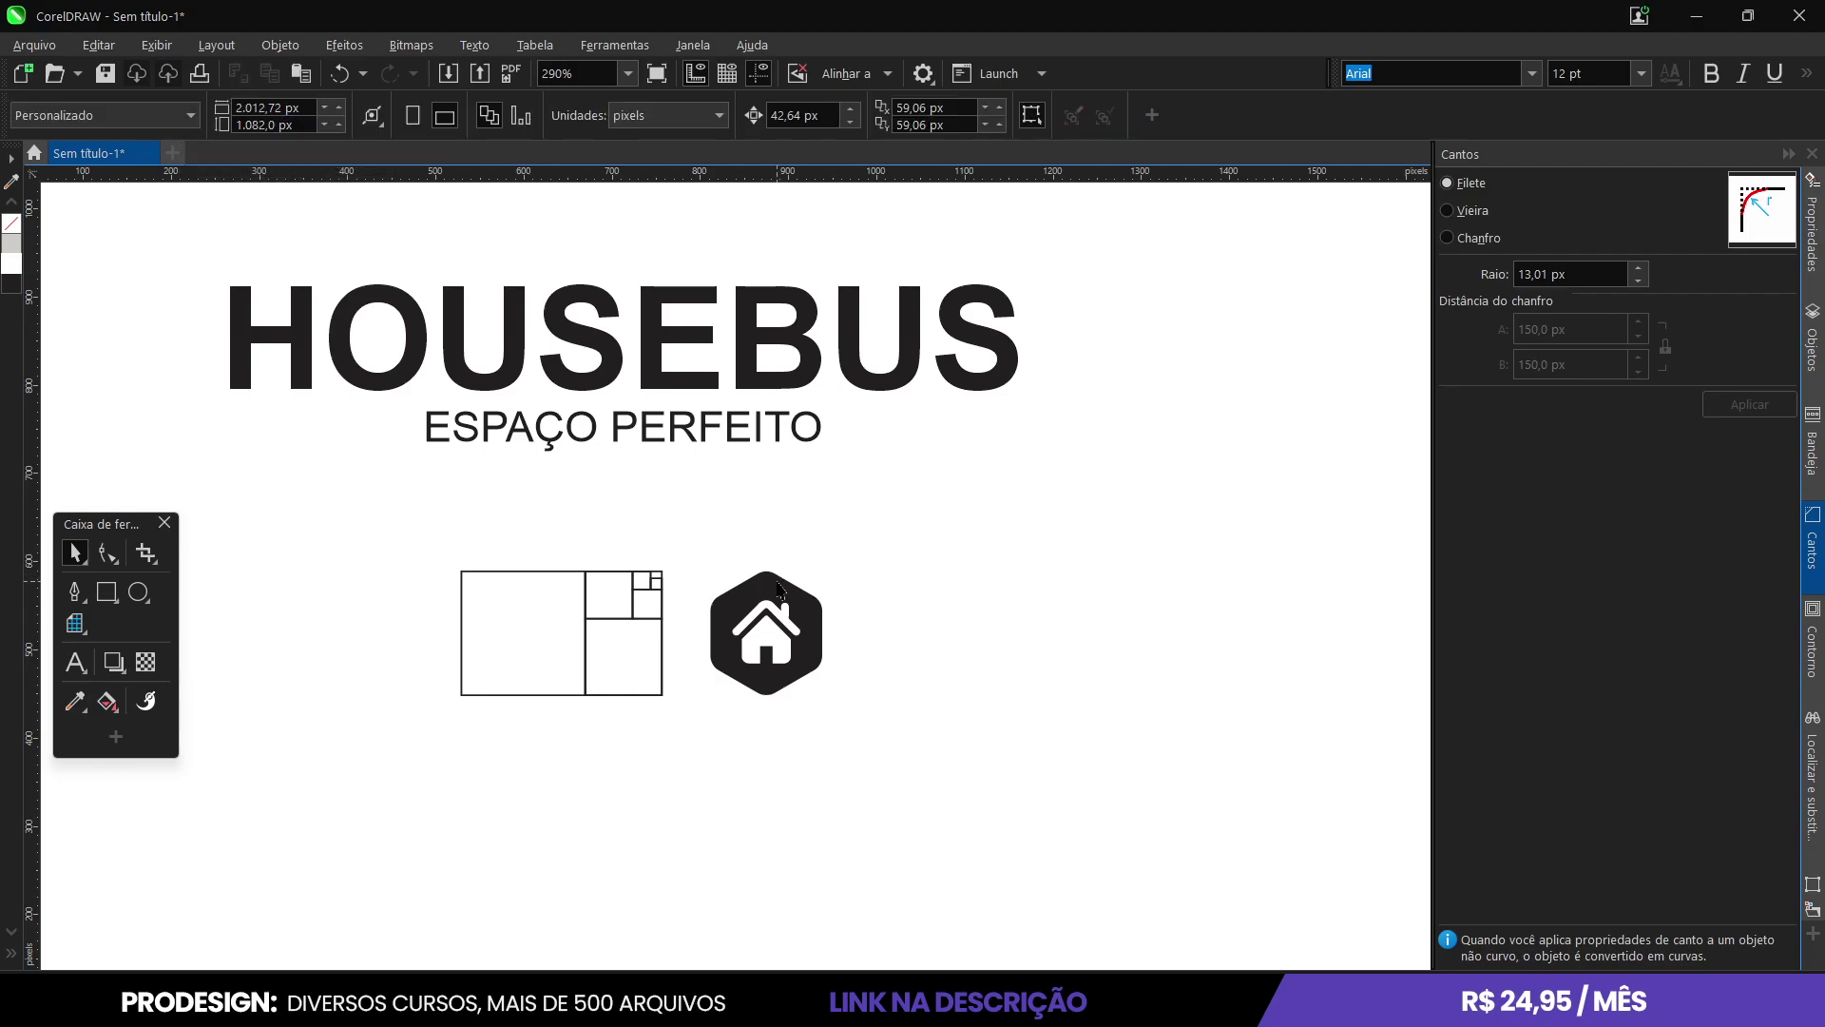
Select the height value of the house icon and switch to the CorelSnake golden-ratio typography page in the browser.
{"action": "left_click", "coordinate": [778, 590]}
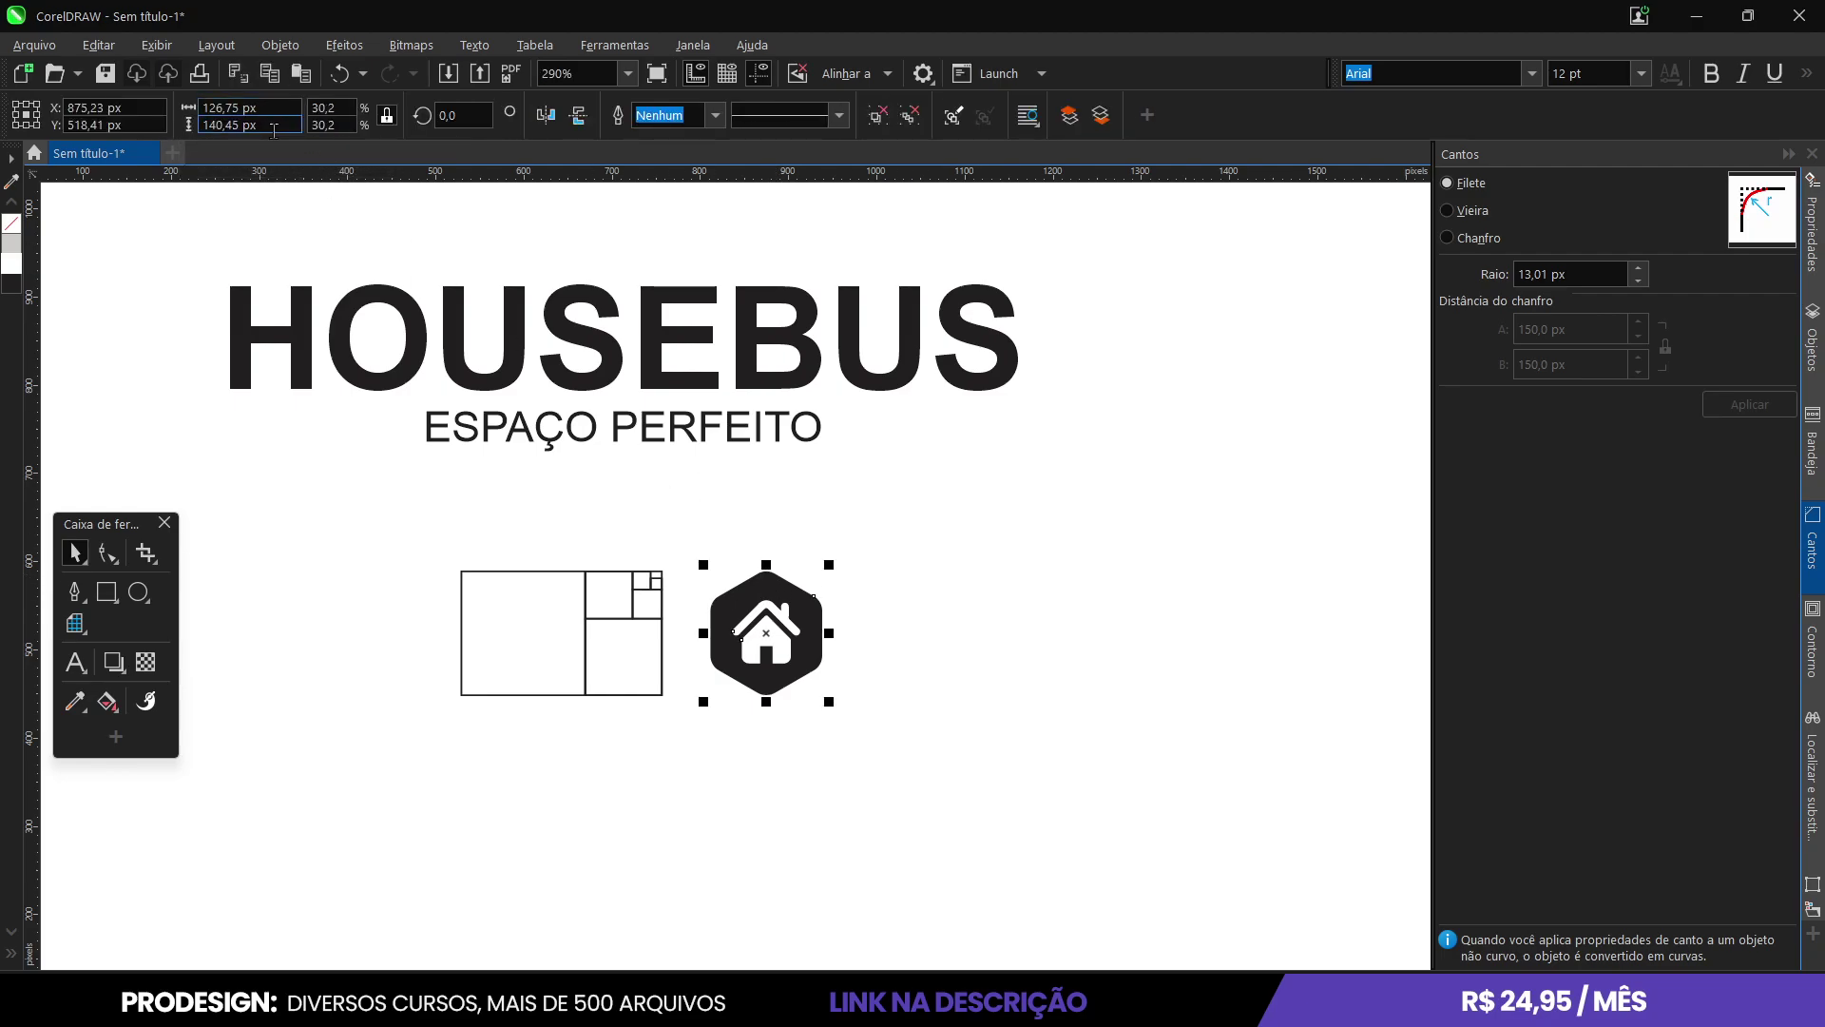
{"action": "left_click", "coordinate": [198, 125]}
{"action": "left_click", "coordinate": [379, 543]}
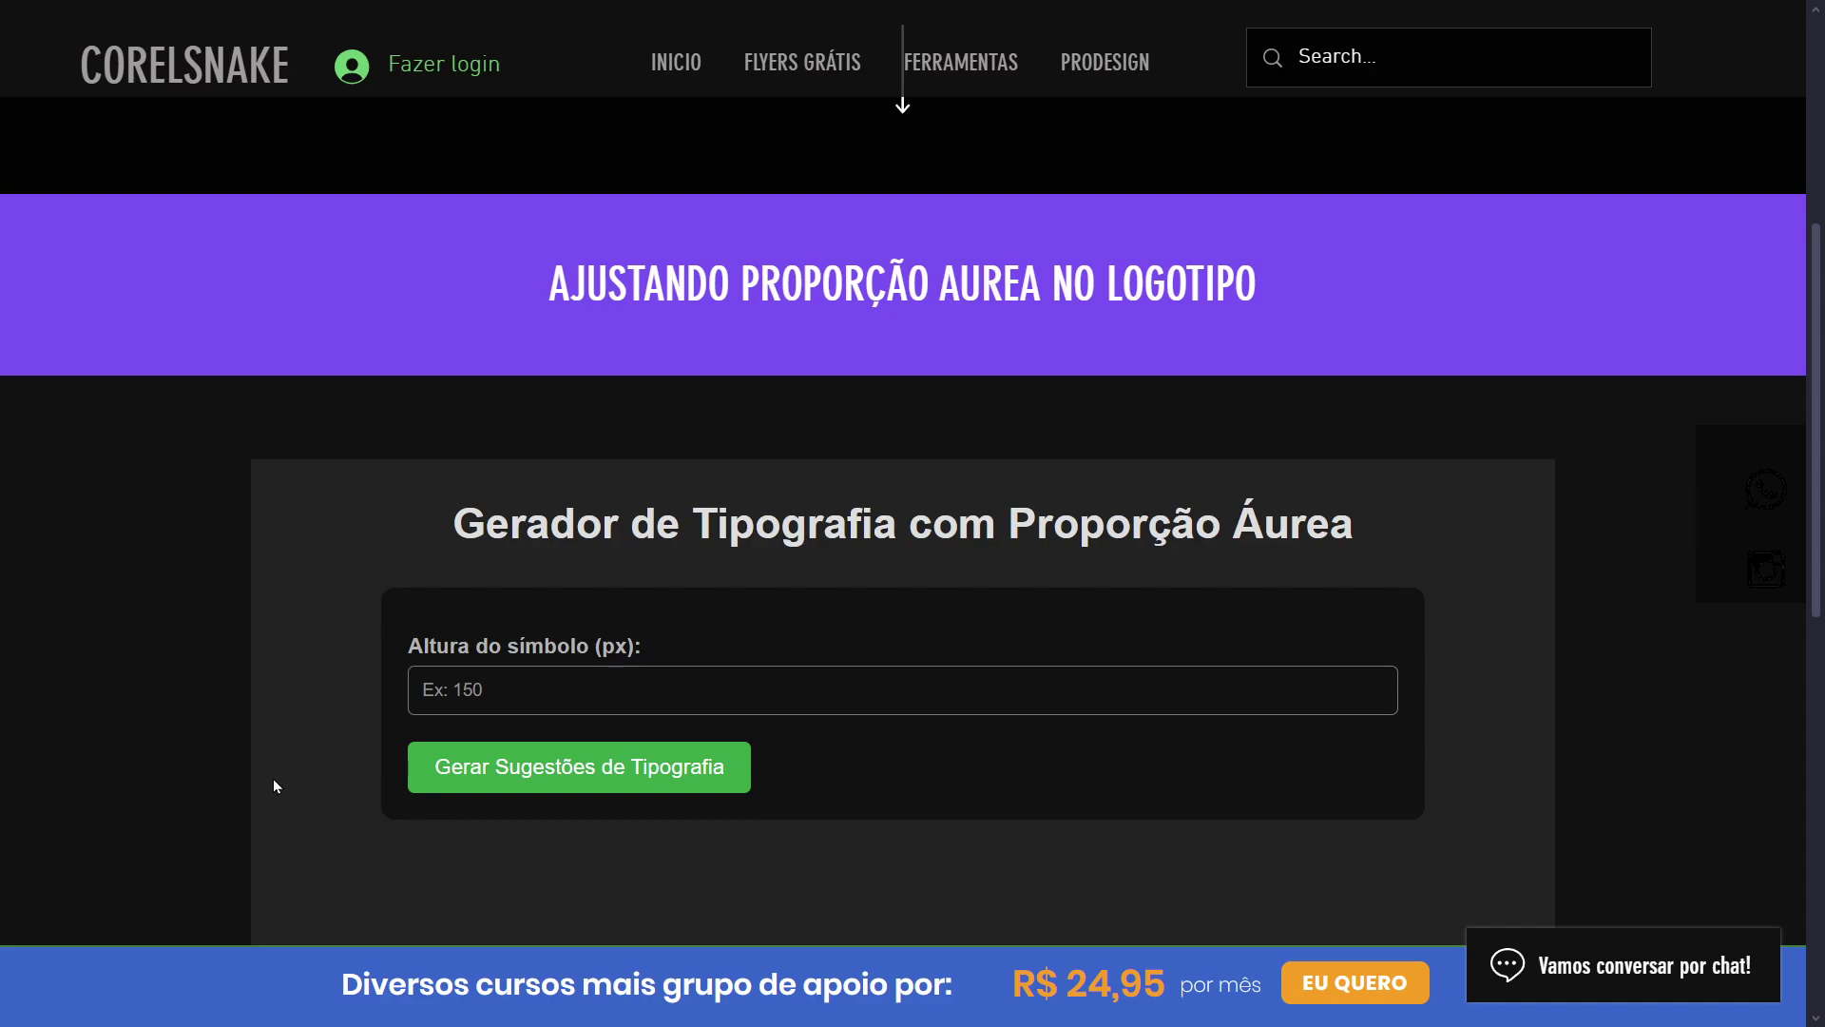
Generate golden-ratio typography suggestions for a symbol height of 140,45 px.
{"action": "mouse_move", "coordinate": [944, 68]}
{"action": "scroll", "coordinate": [500, 686], "scroll_direction": "up", "scroll_amount": 5}
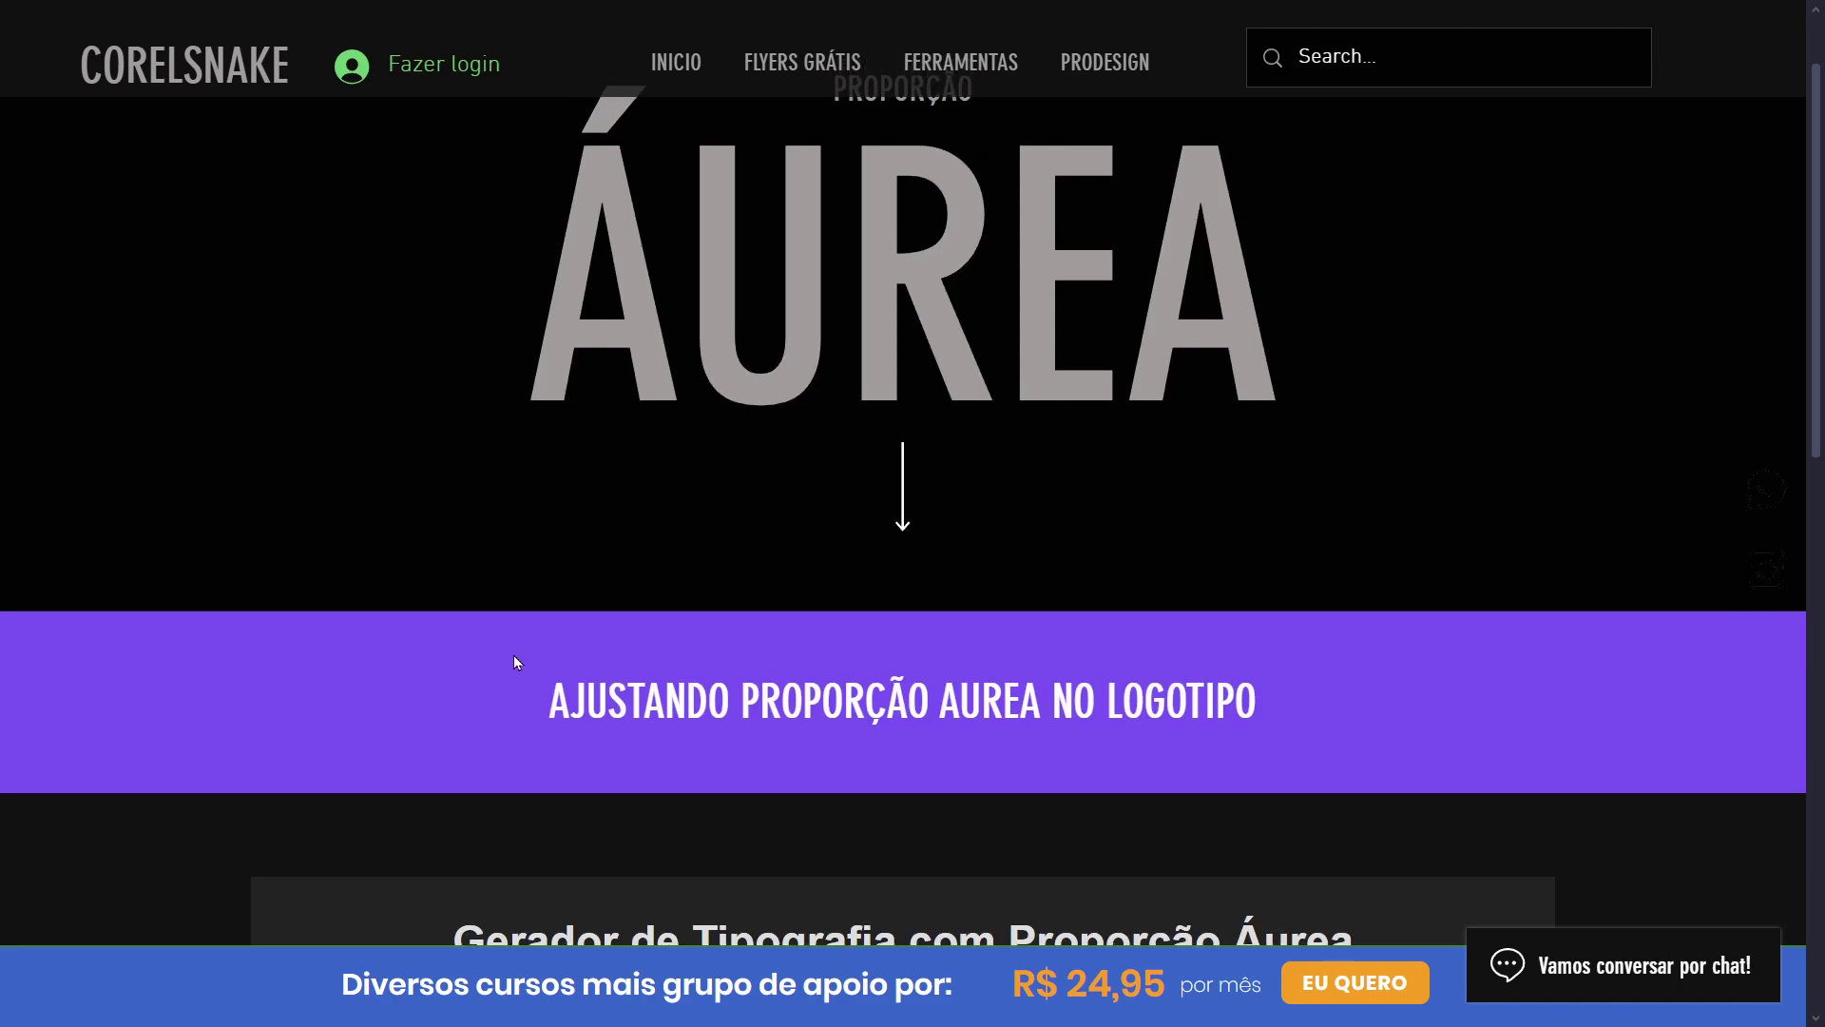
{"action": "scroll", "coordinate": [538, 540], "scroll_direction": "down", "scroll_amount": 7}
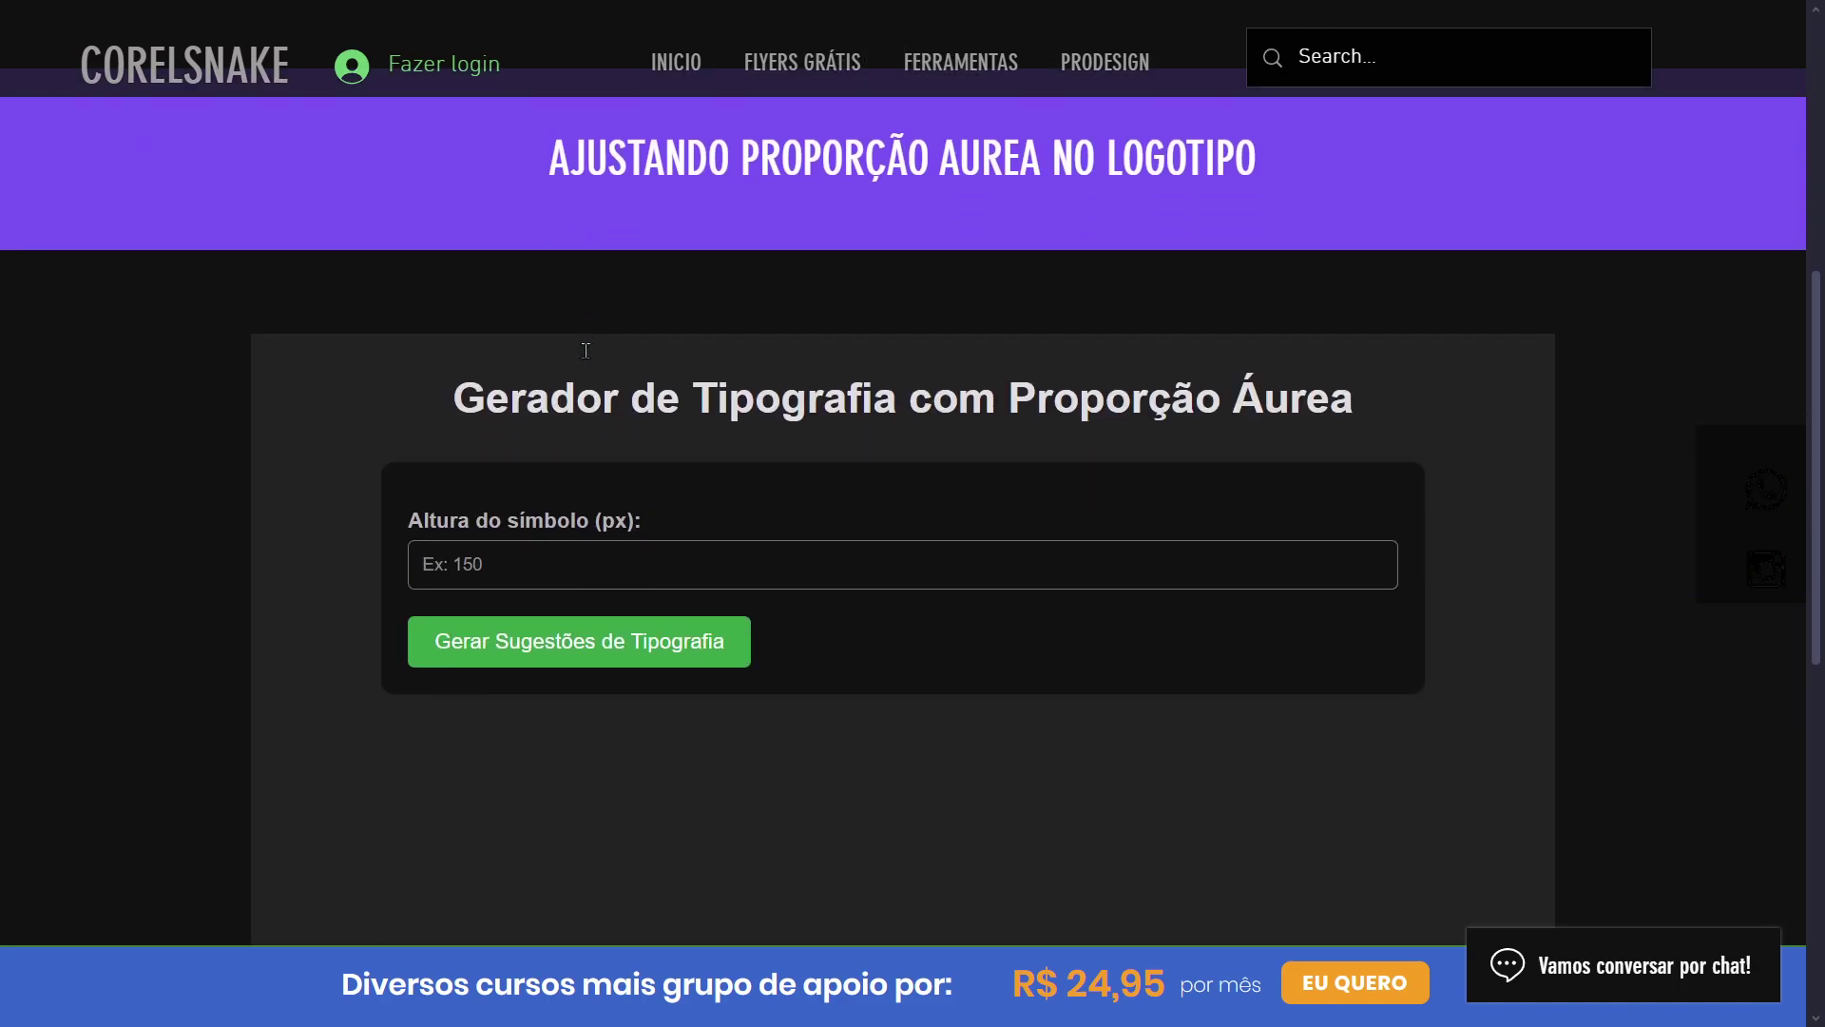
{"action": "left_click", "coordinate": [485, 561]}
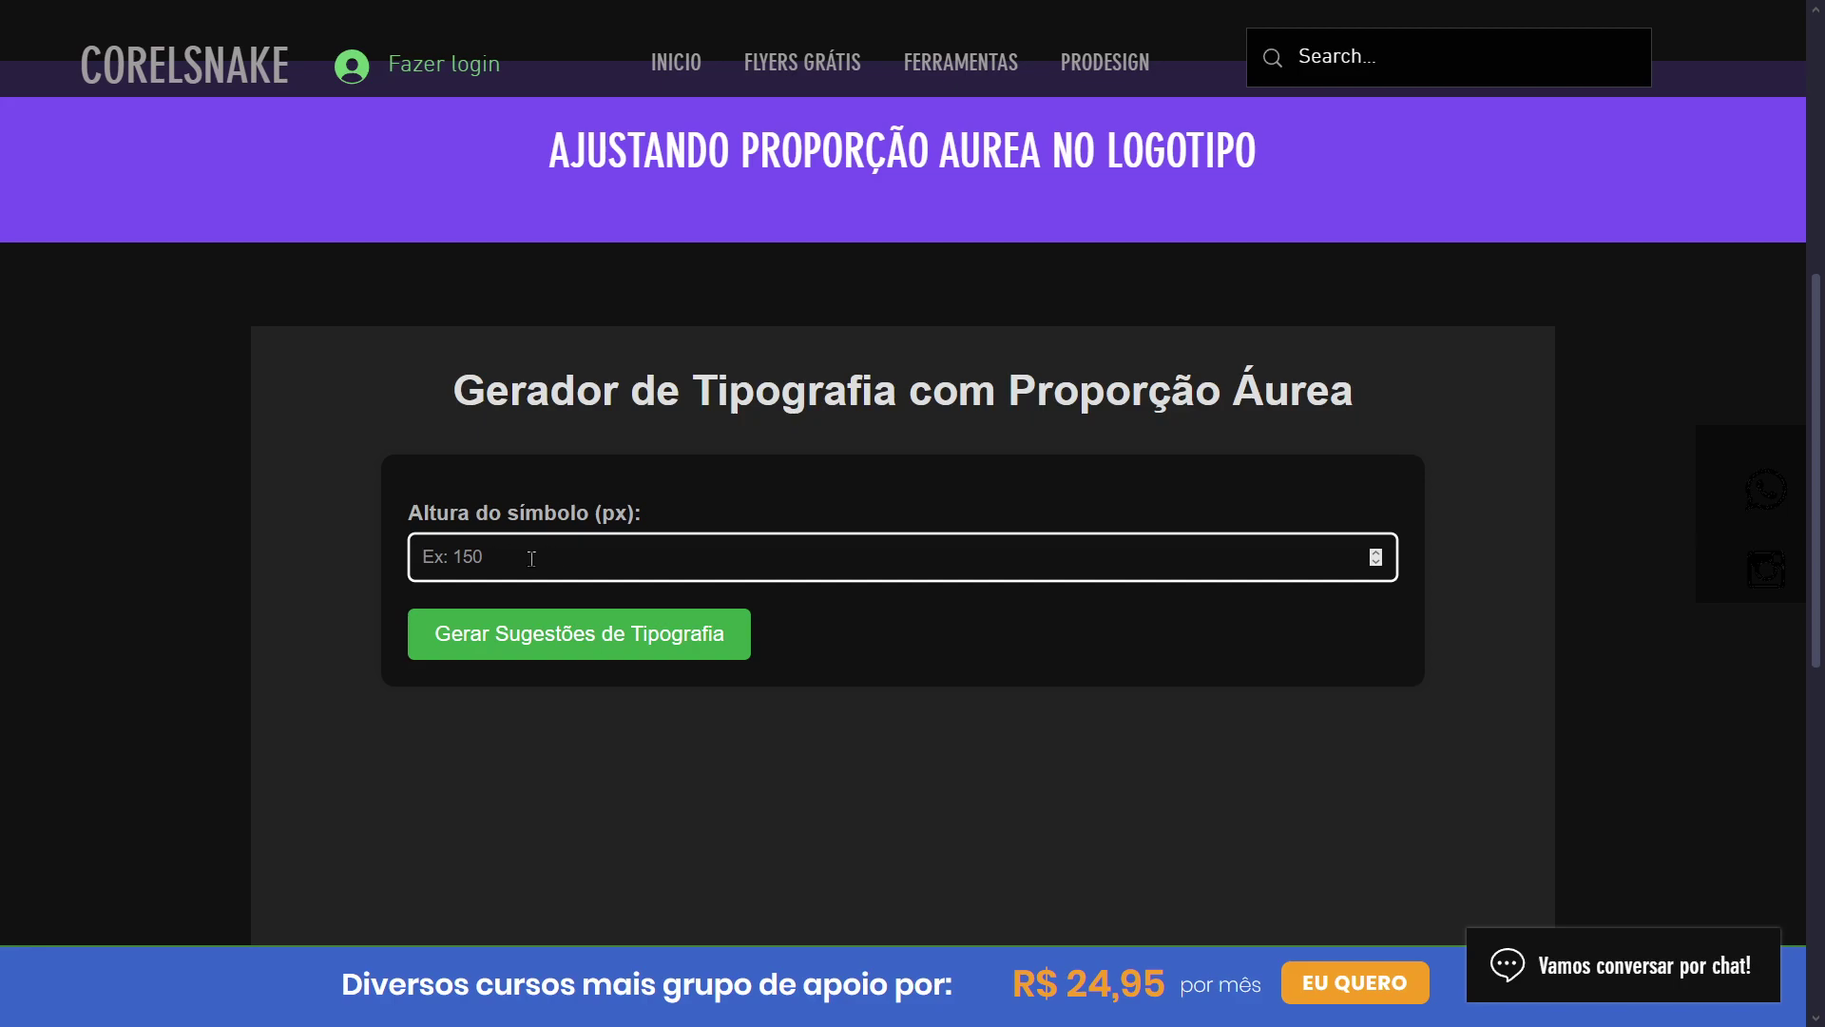
{"action": "type", "text": "140,45"}
{"action": "left_click", "coordinate": [568, 650]}
Examine the suggested main text and slogan sizes across the generated typography variations.
{"action": "scroll", "coordinate": [579, 658], "scroll_direction": "down", "scroll_amount": 4}
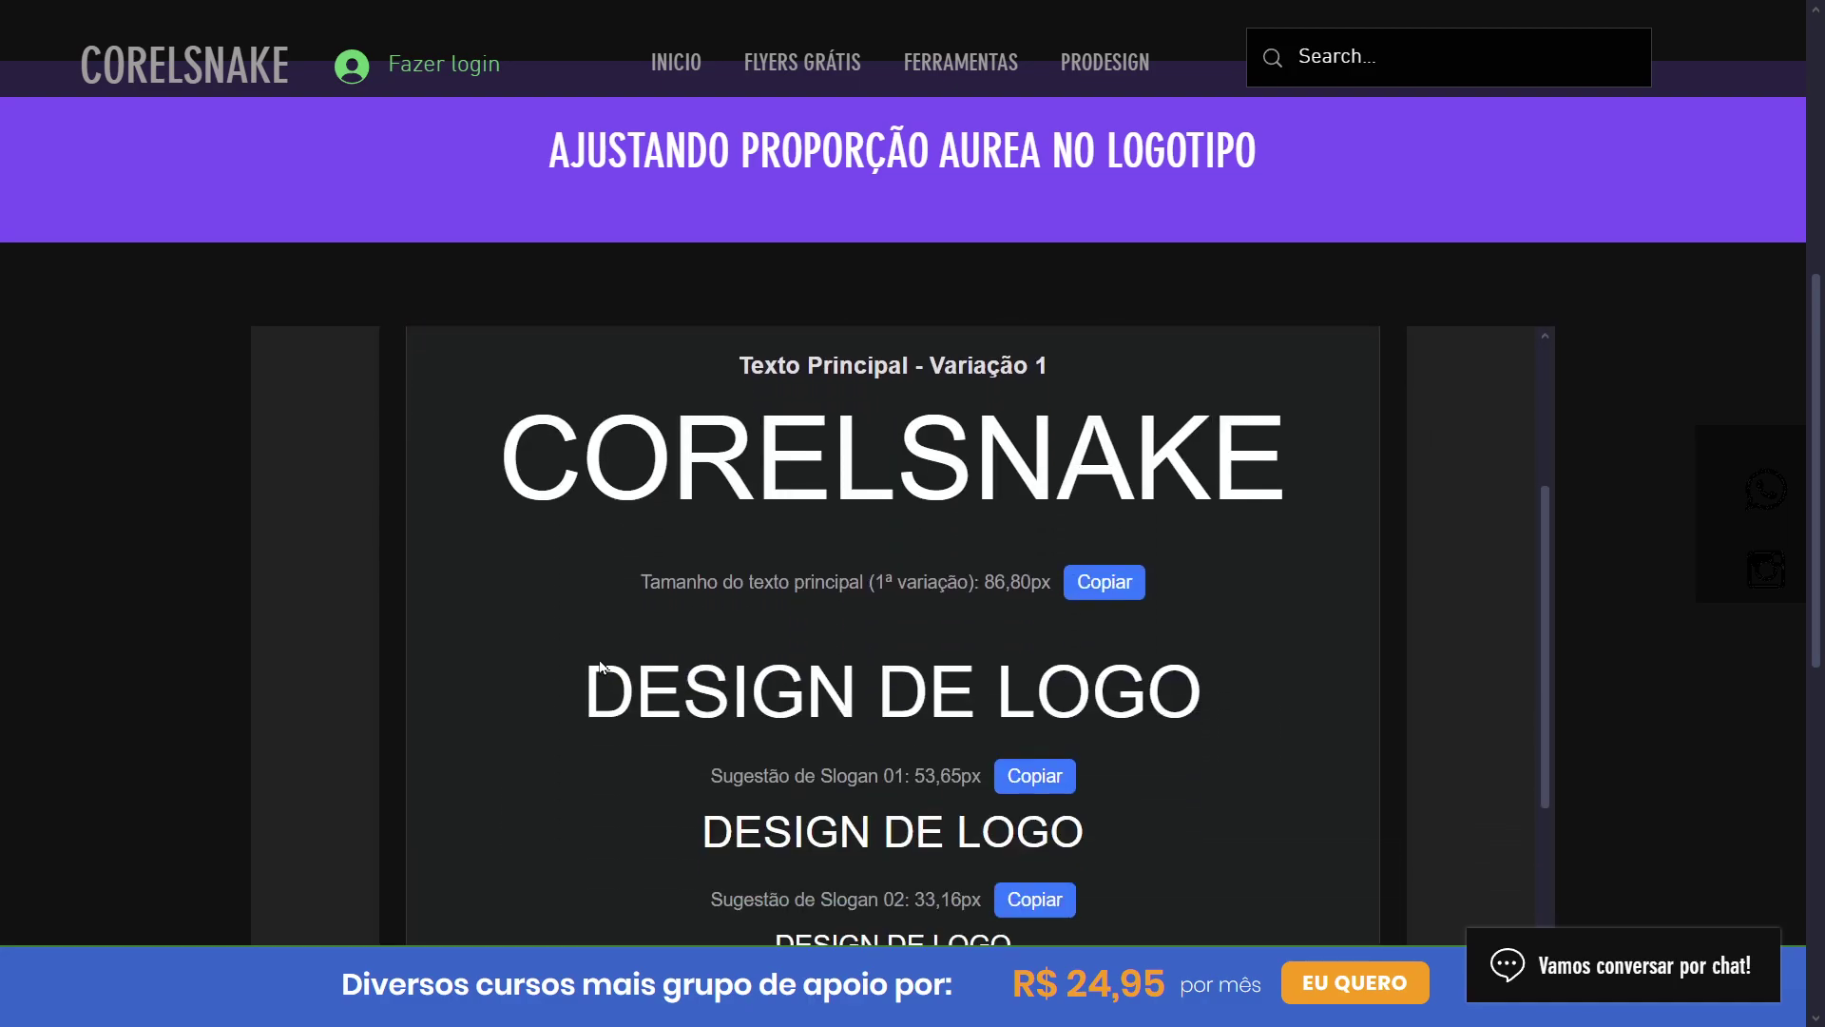
{"action": "scroll", "coordinate": [600, 667], "scroll_direction": "down", "scroll_amount": 12}
{"action": "scroll", "coordinate": [600, 667], "scroll_direction": "up", "scroll_amount": 3}
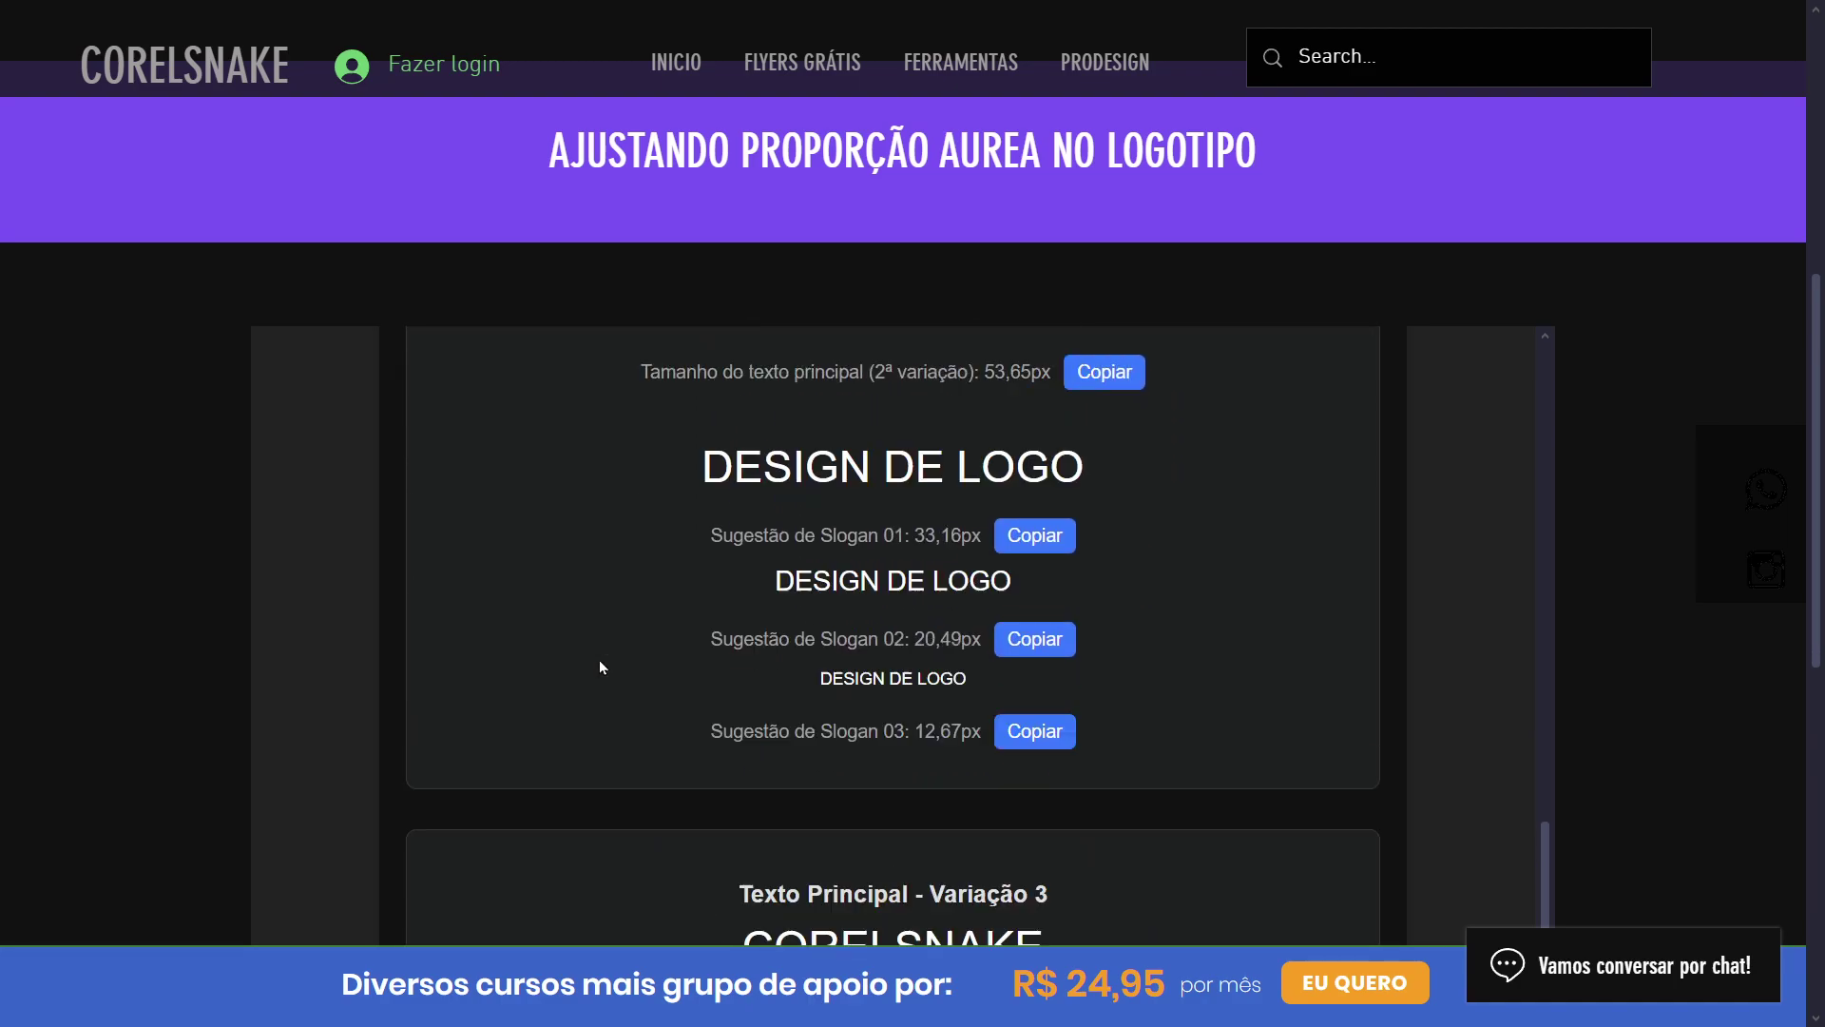
{"action": "scroll", "coordinate": [599, 660], "scroll_direction": "up", "scroll_amount": 10}
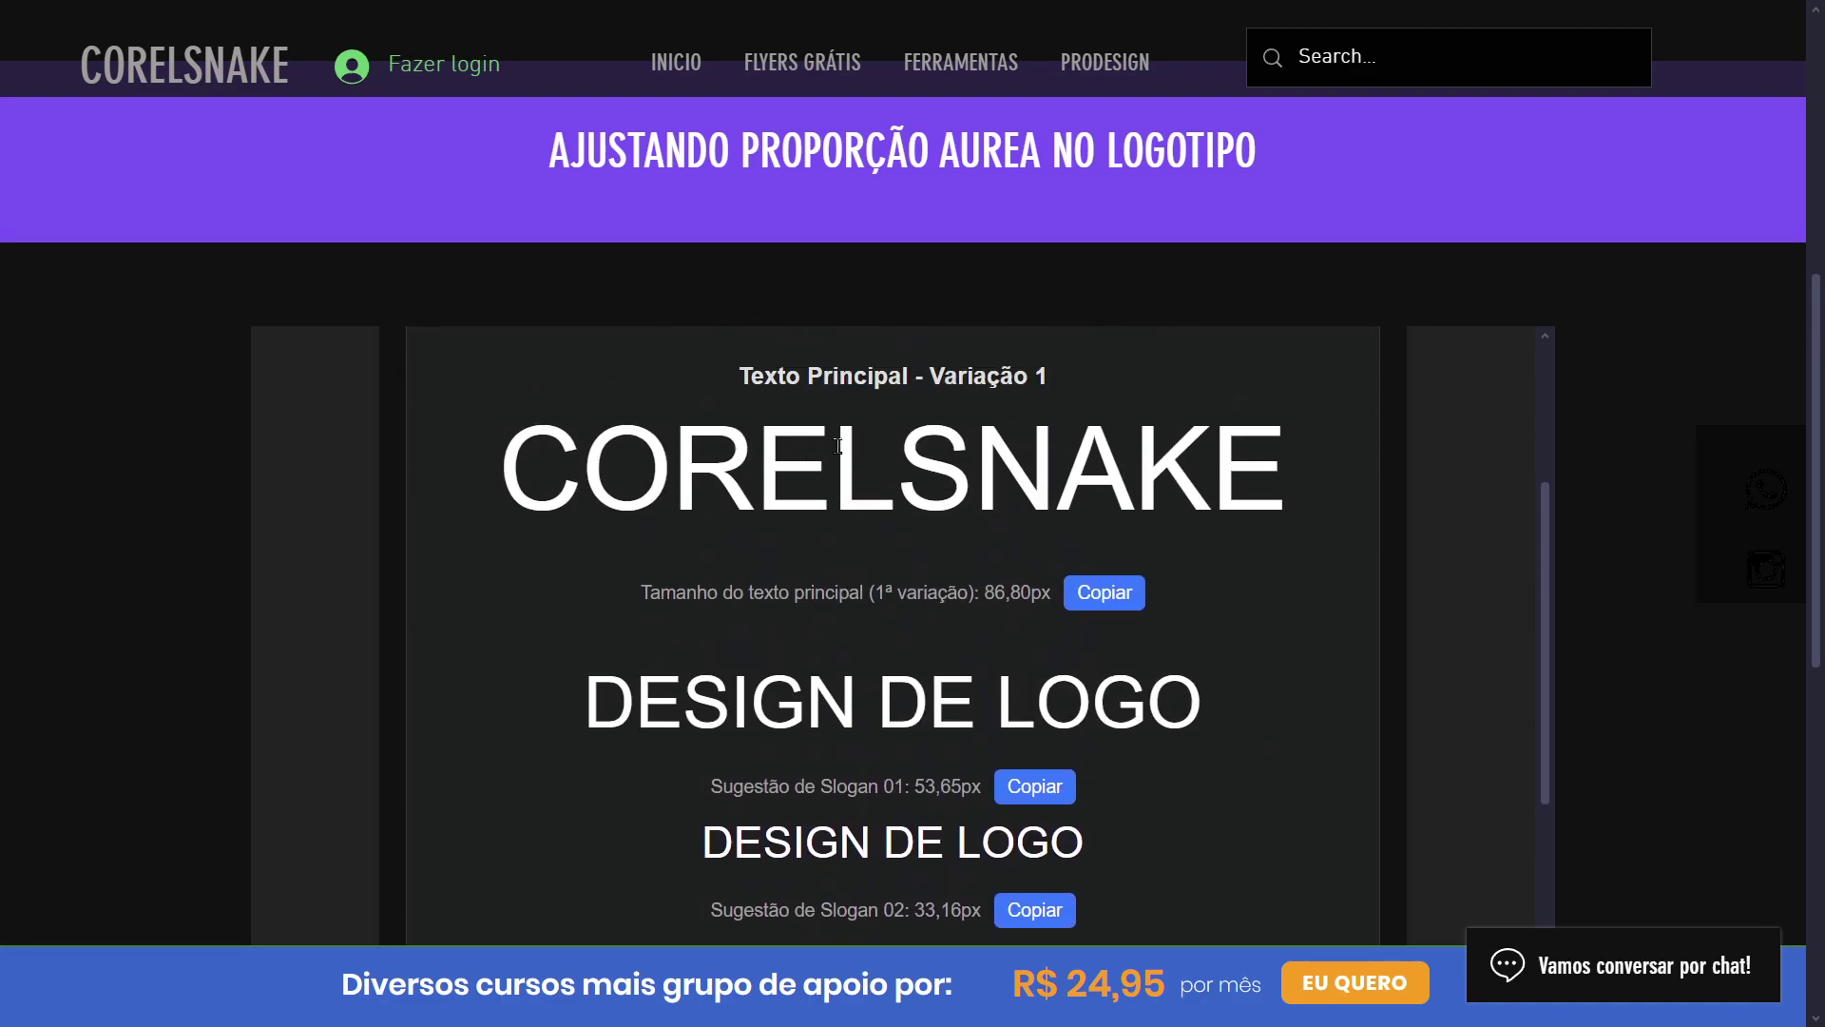
{"action": "scroll", "coordinate": [837, 446], "scroll_direction": "up", "scroll_amount": 2}
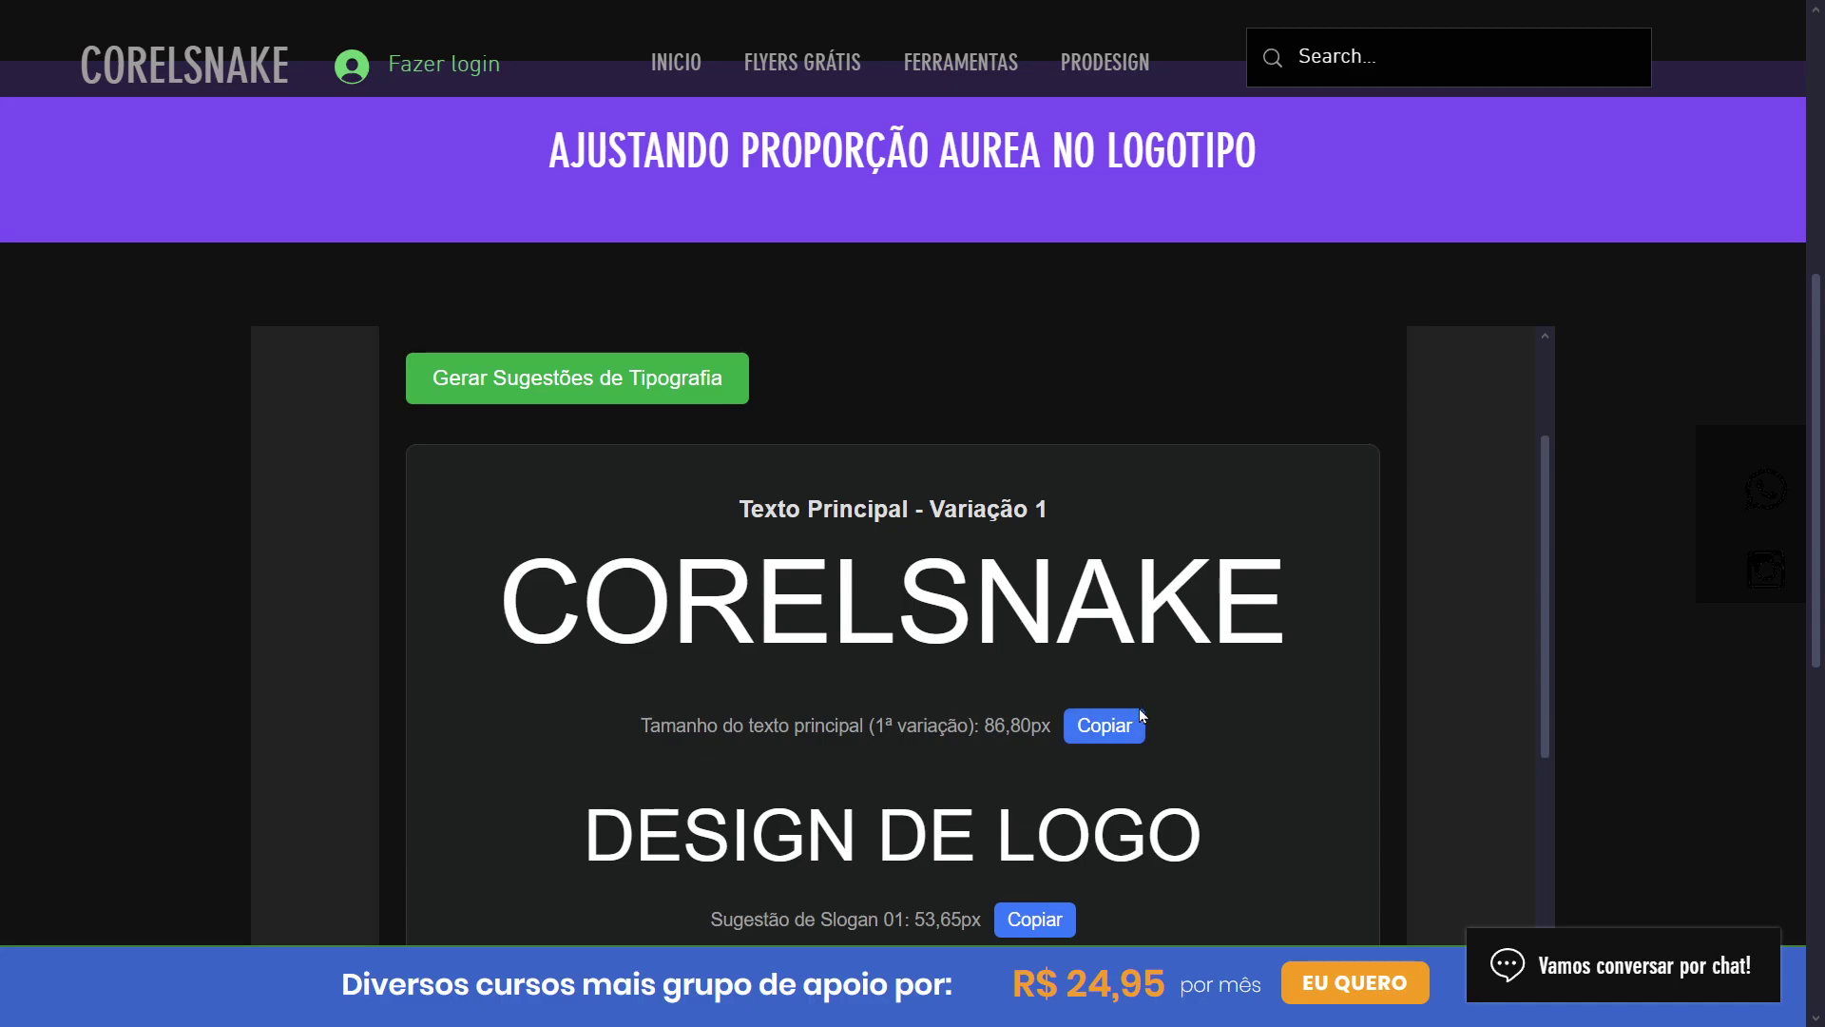
{"action": "scroll", "coordinate": [1142, 715], "scroll_direction": "down", "scroll_amount": 2}
{"action": "scroll", "coordinate": [1059, 770], "scroll_direction": "down", "scroll_amount": 3}
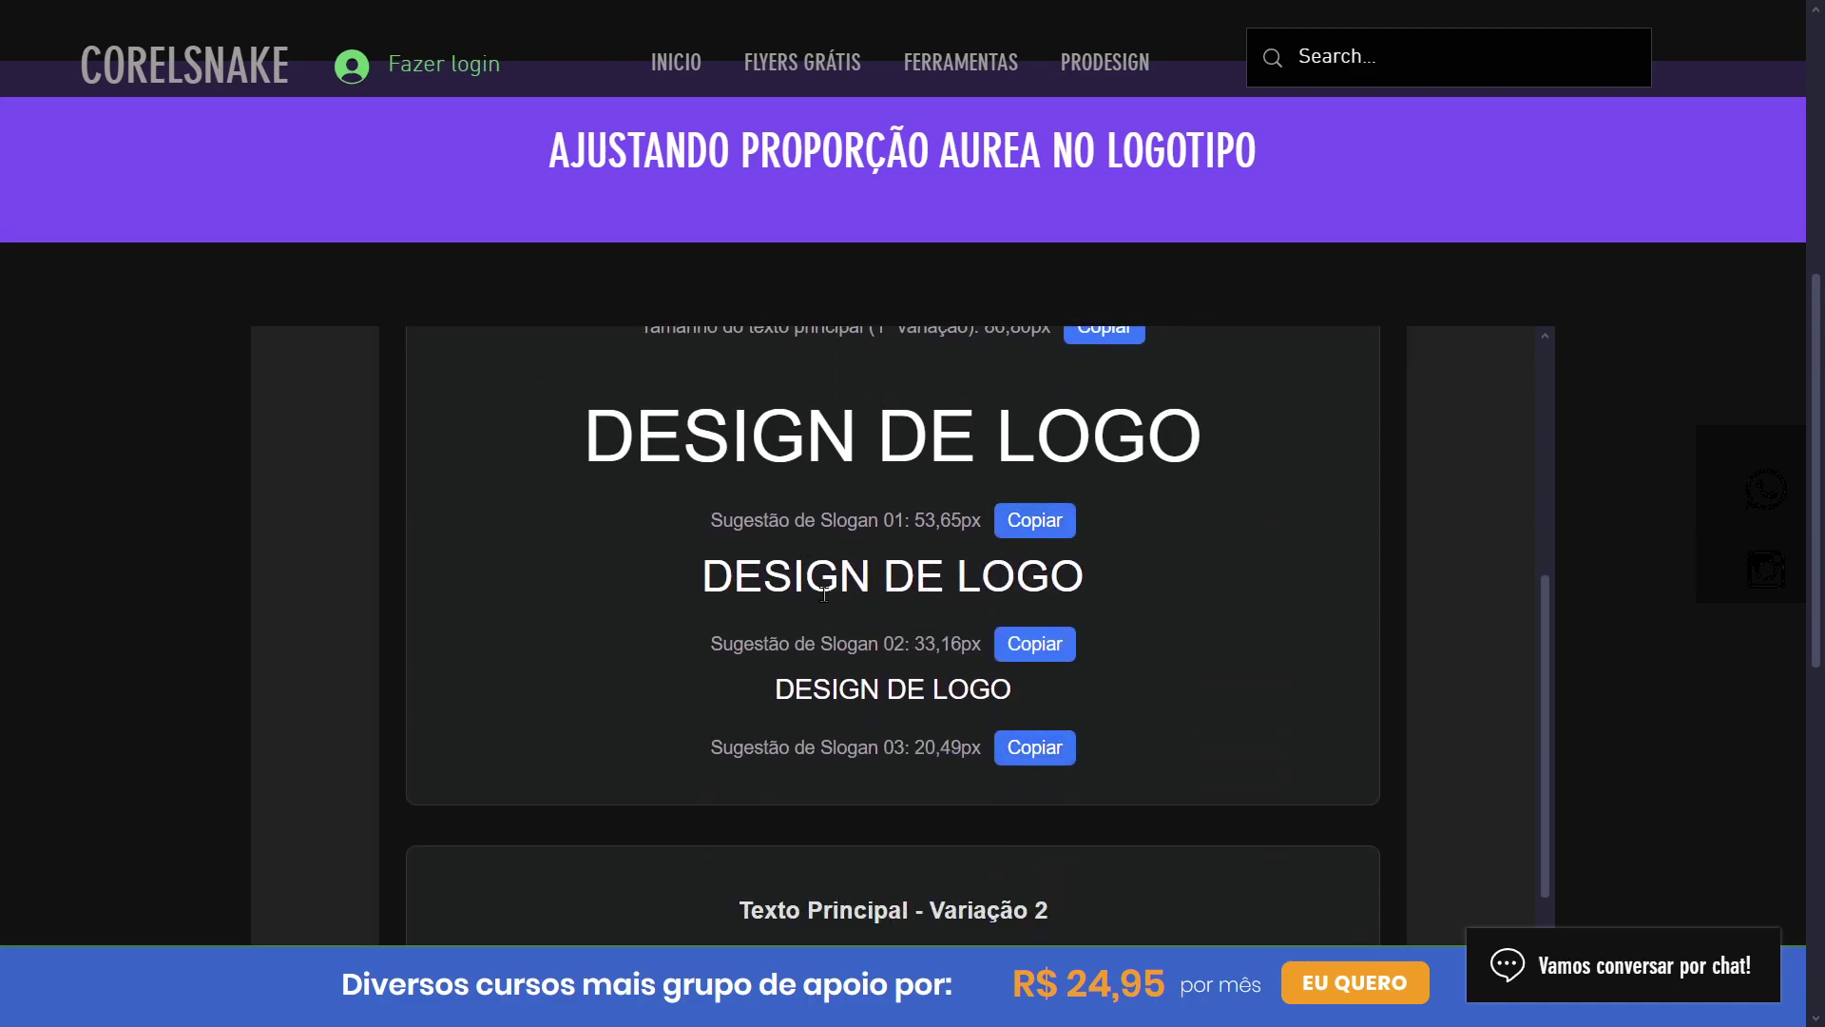
{"action": "scroll", "coordinate": [1018, 597], "scroll_direction": "up", "scroll_amount": 4}
{"action": "scroll", "coordinate": [534, 731], "scroll_direction": "down", "scroll_amount": 3}
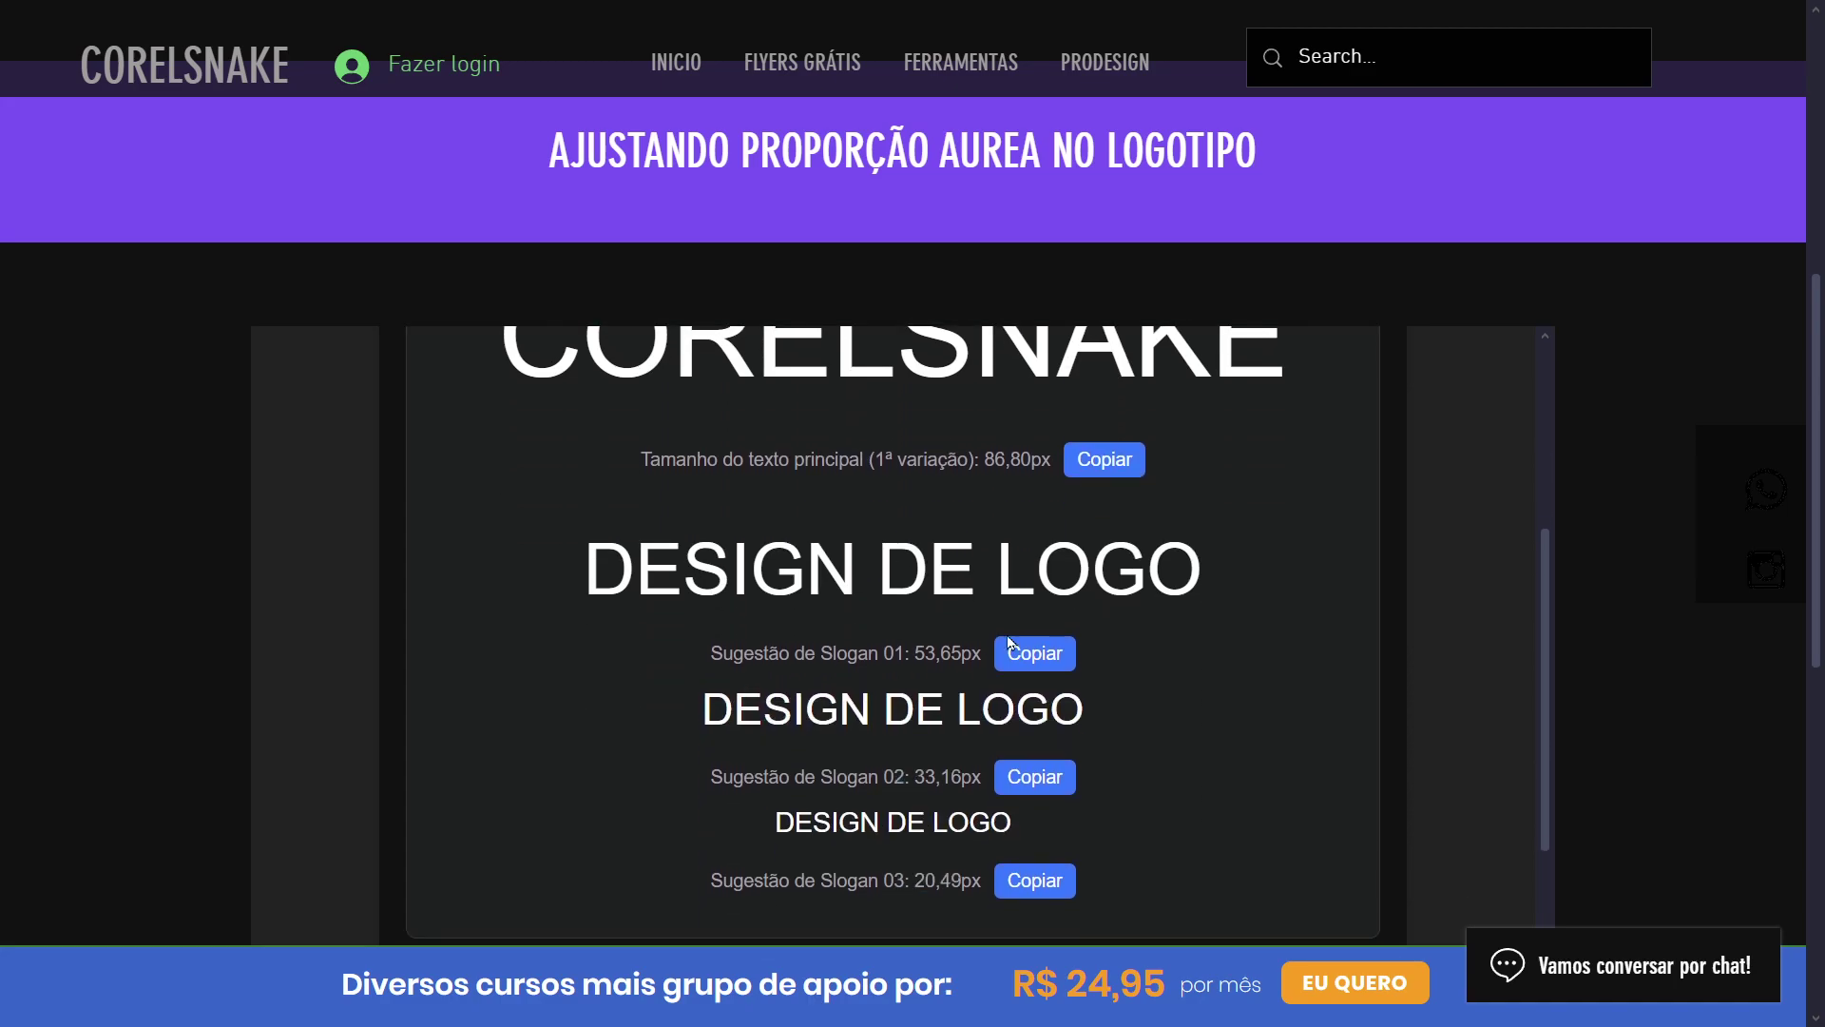
{"action": "scroll", "coordinate": [1041, 623], "scroll_direction": "up", "scroll_amount": 3}
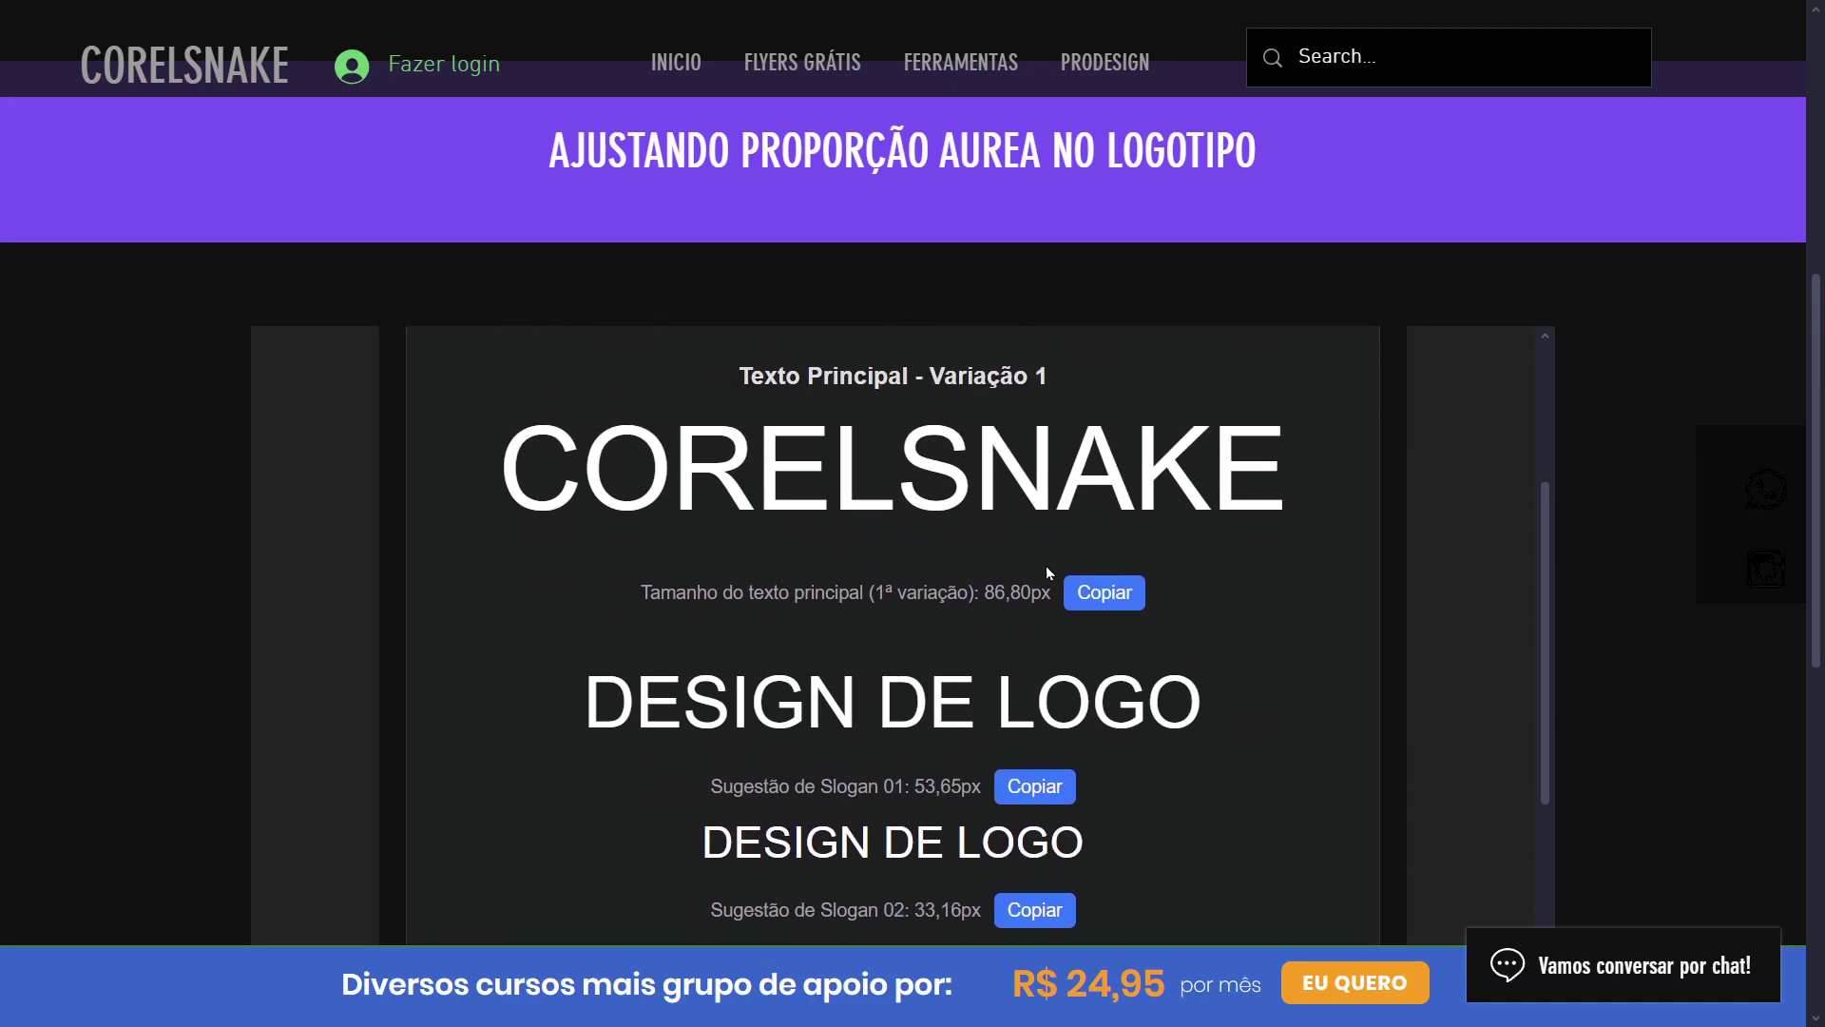
{"action": "scroll", "coordinate": [989, 497], "scroll_direction": "down", "scroll_amount": 5}
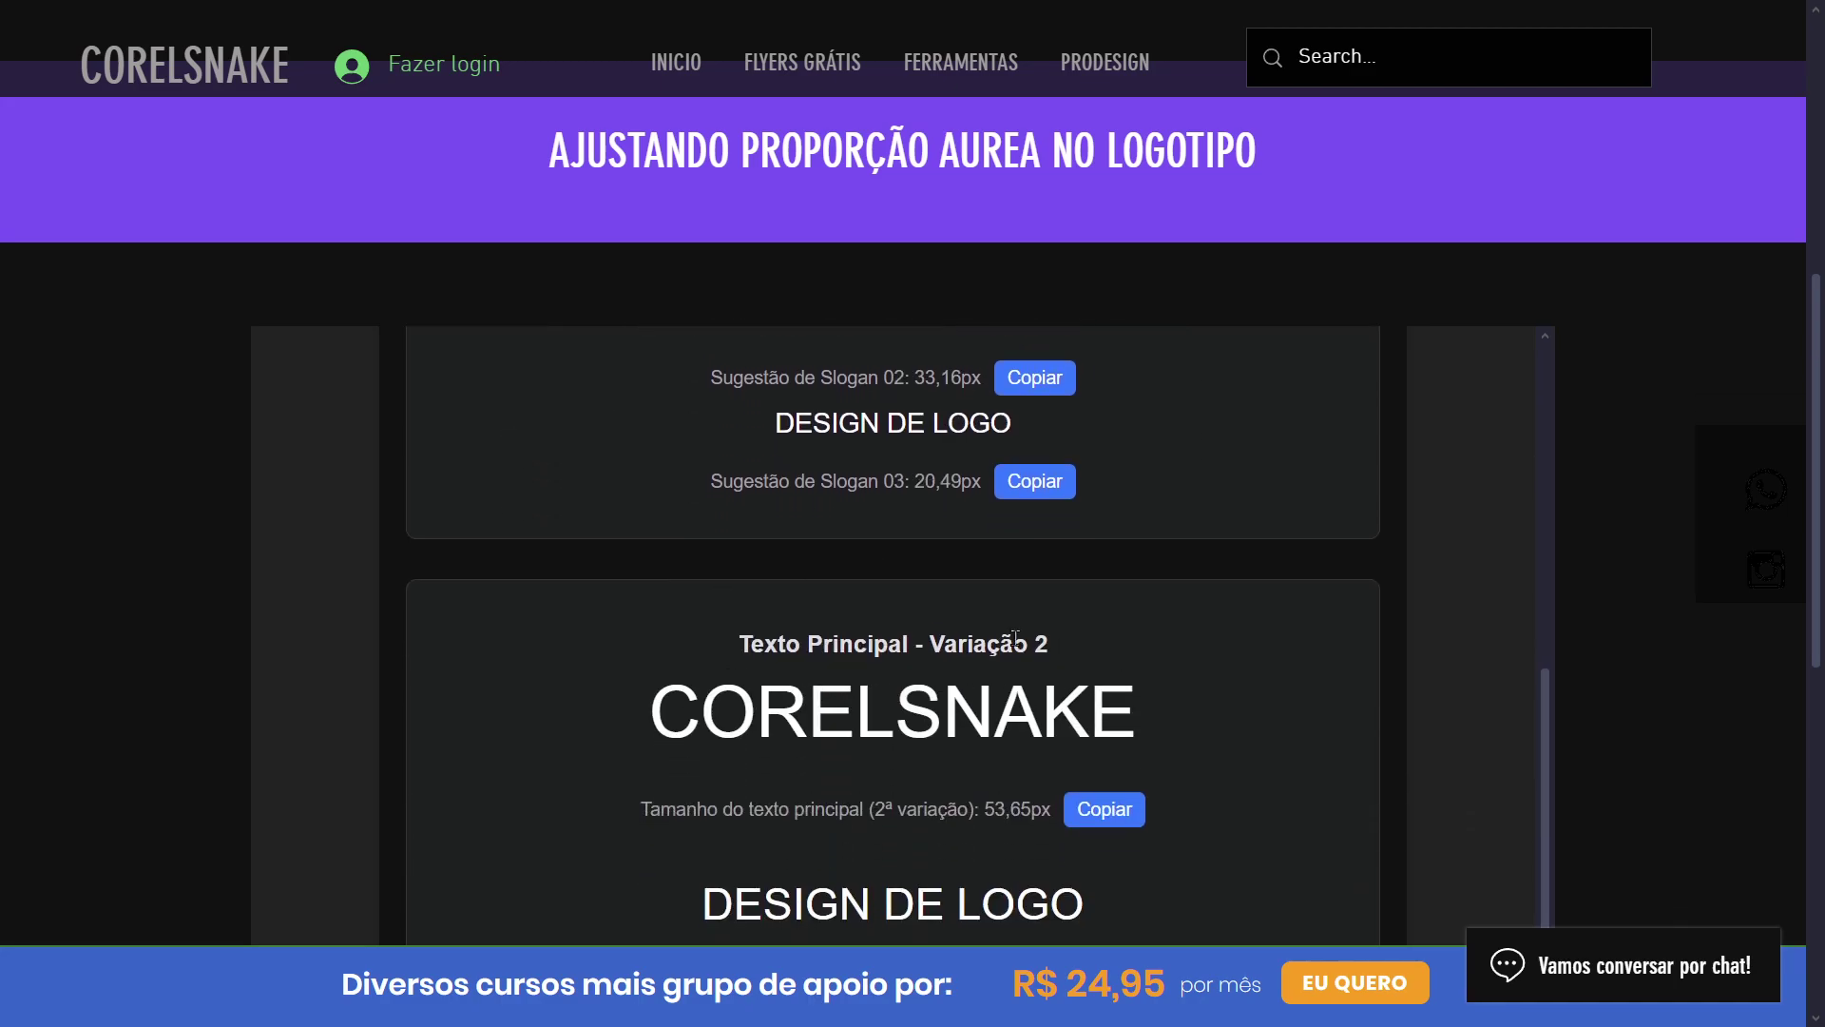
{"action": "scroll", "coordinate": [1141, 722], "scroll_direction": "down", "scroll_amount": 3}
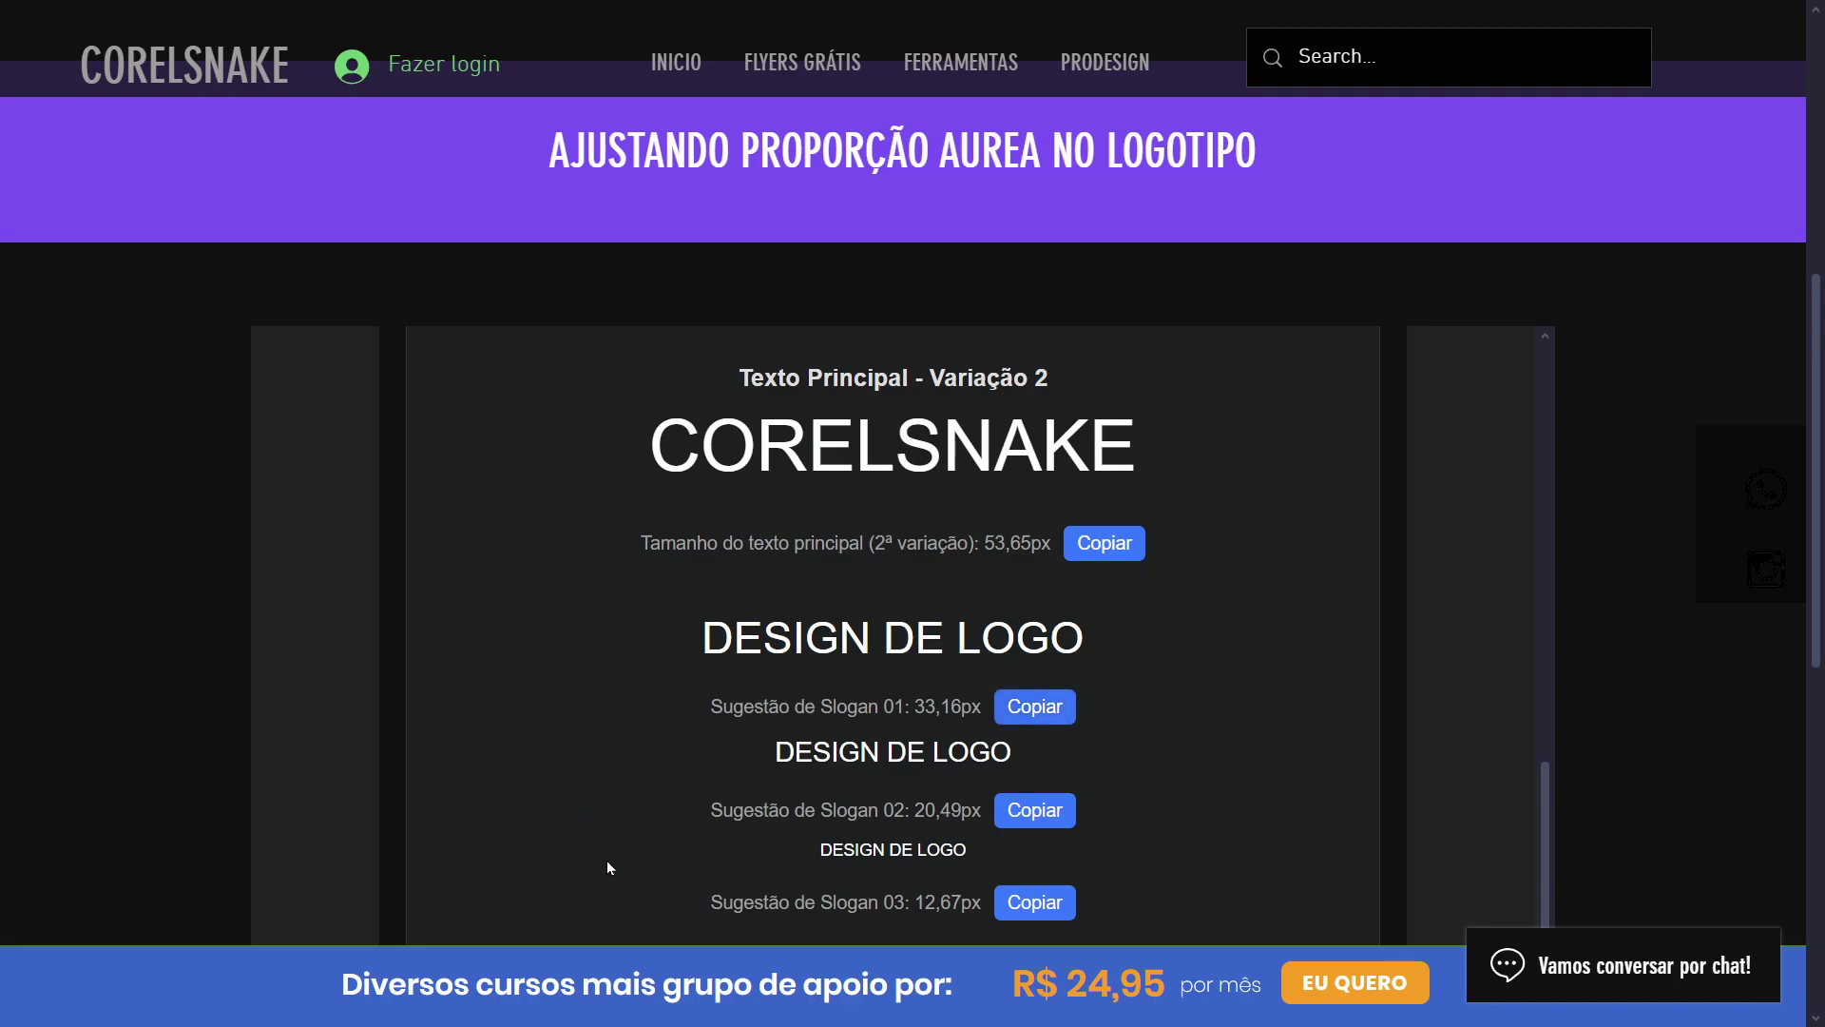
Copy the suggested main text size of 86,80 px from variation 1.
{"action": "scroll", "coordinate": [843, 643], "scroll_direction": "up", "scroll_amount": 10}
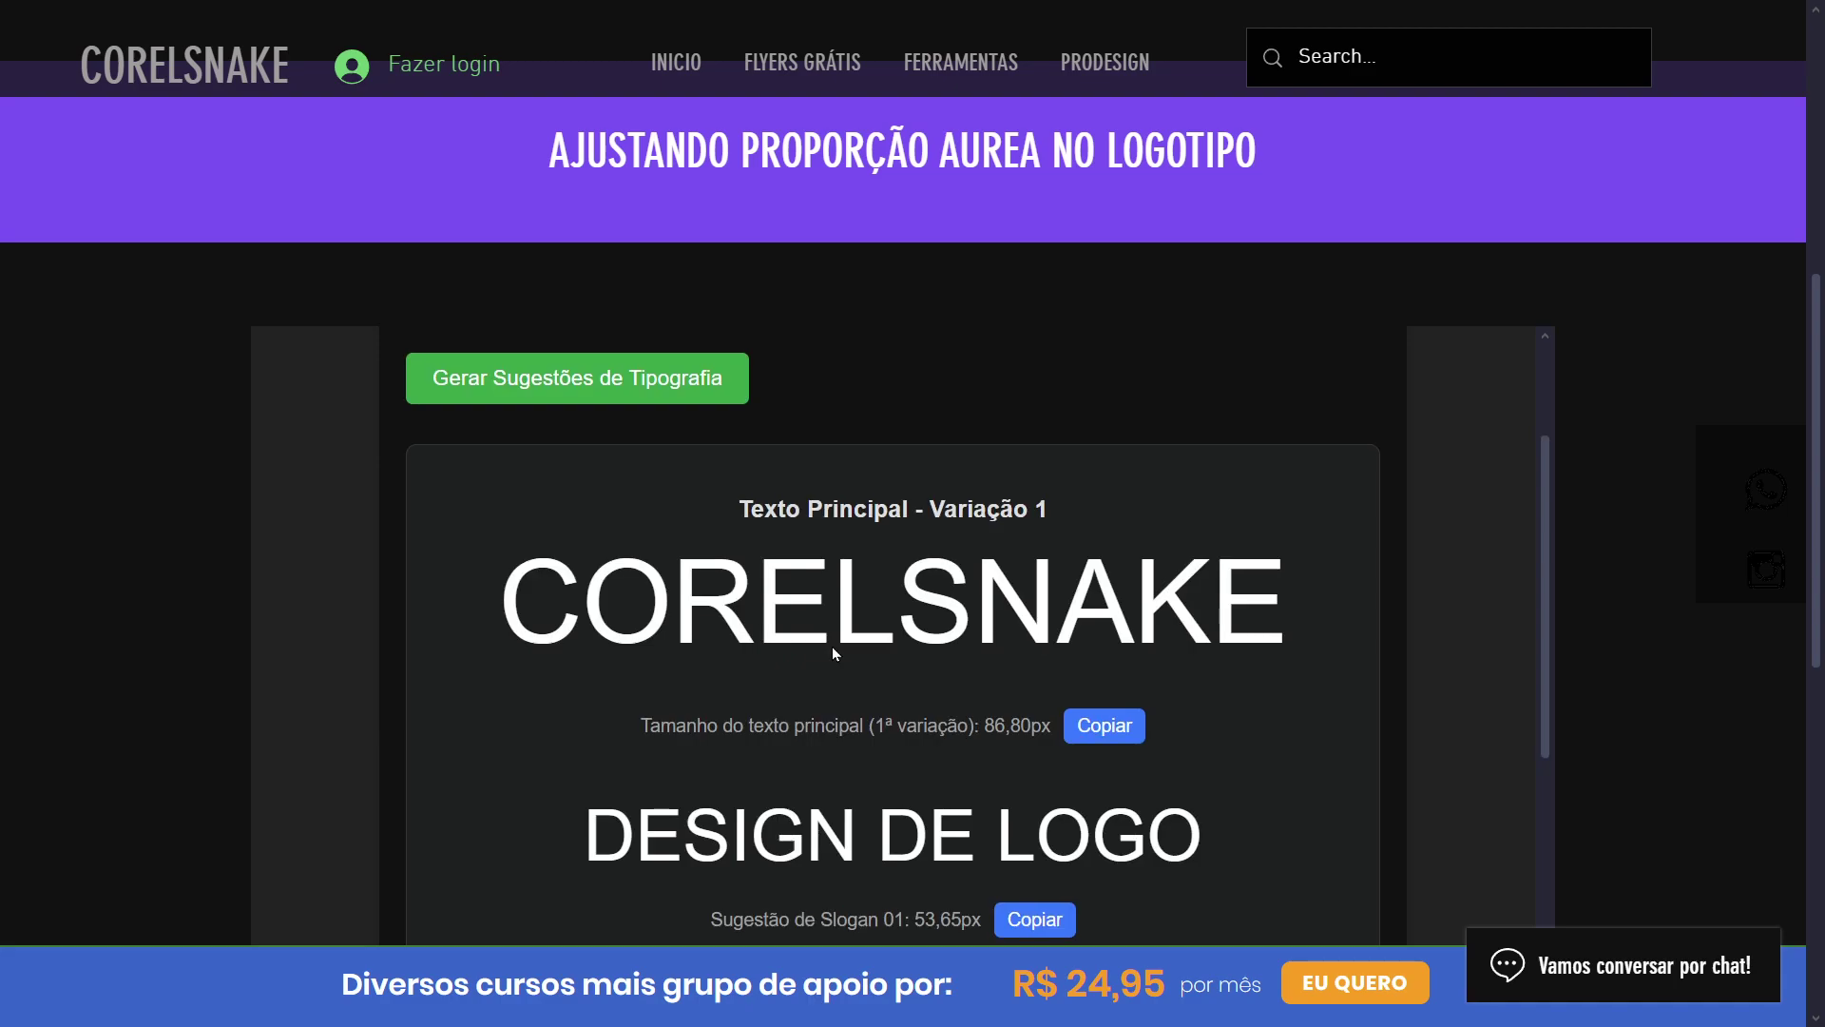
{"action": "scroll", "coordinate": [834, 652], "scroll_direction": "down", "scroll_amount": 2}
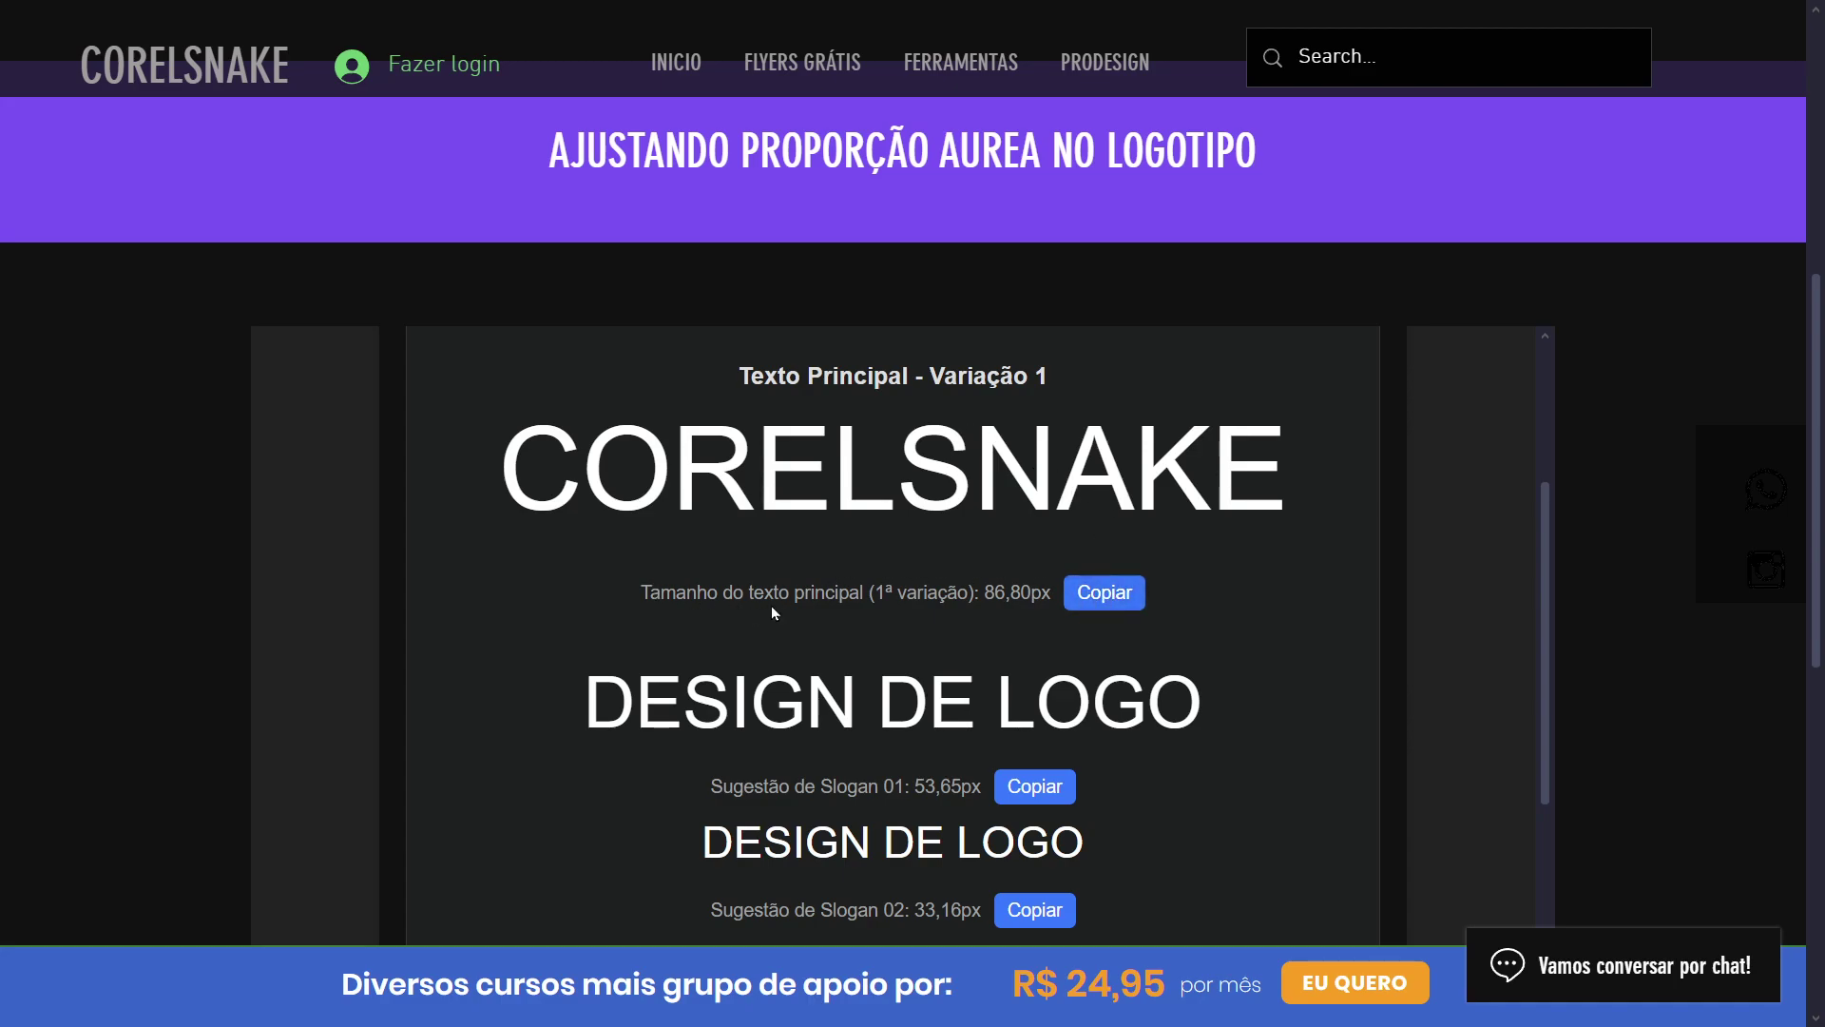
{"action": "left_click", "coordinate": [1115, 599]}
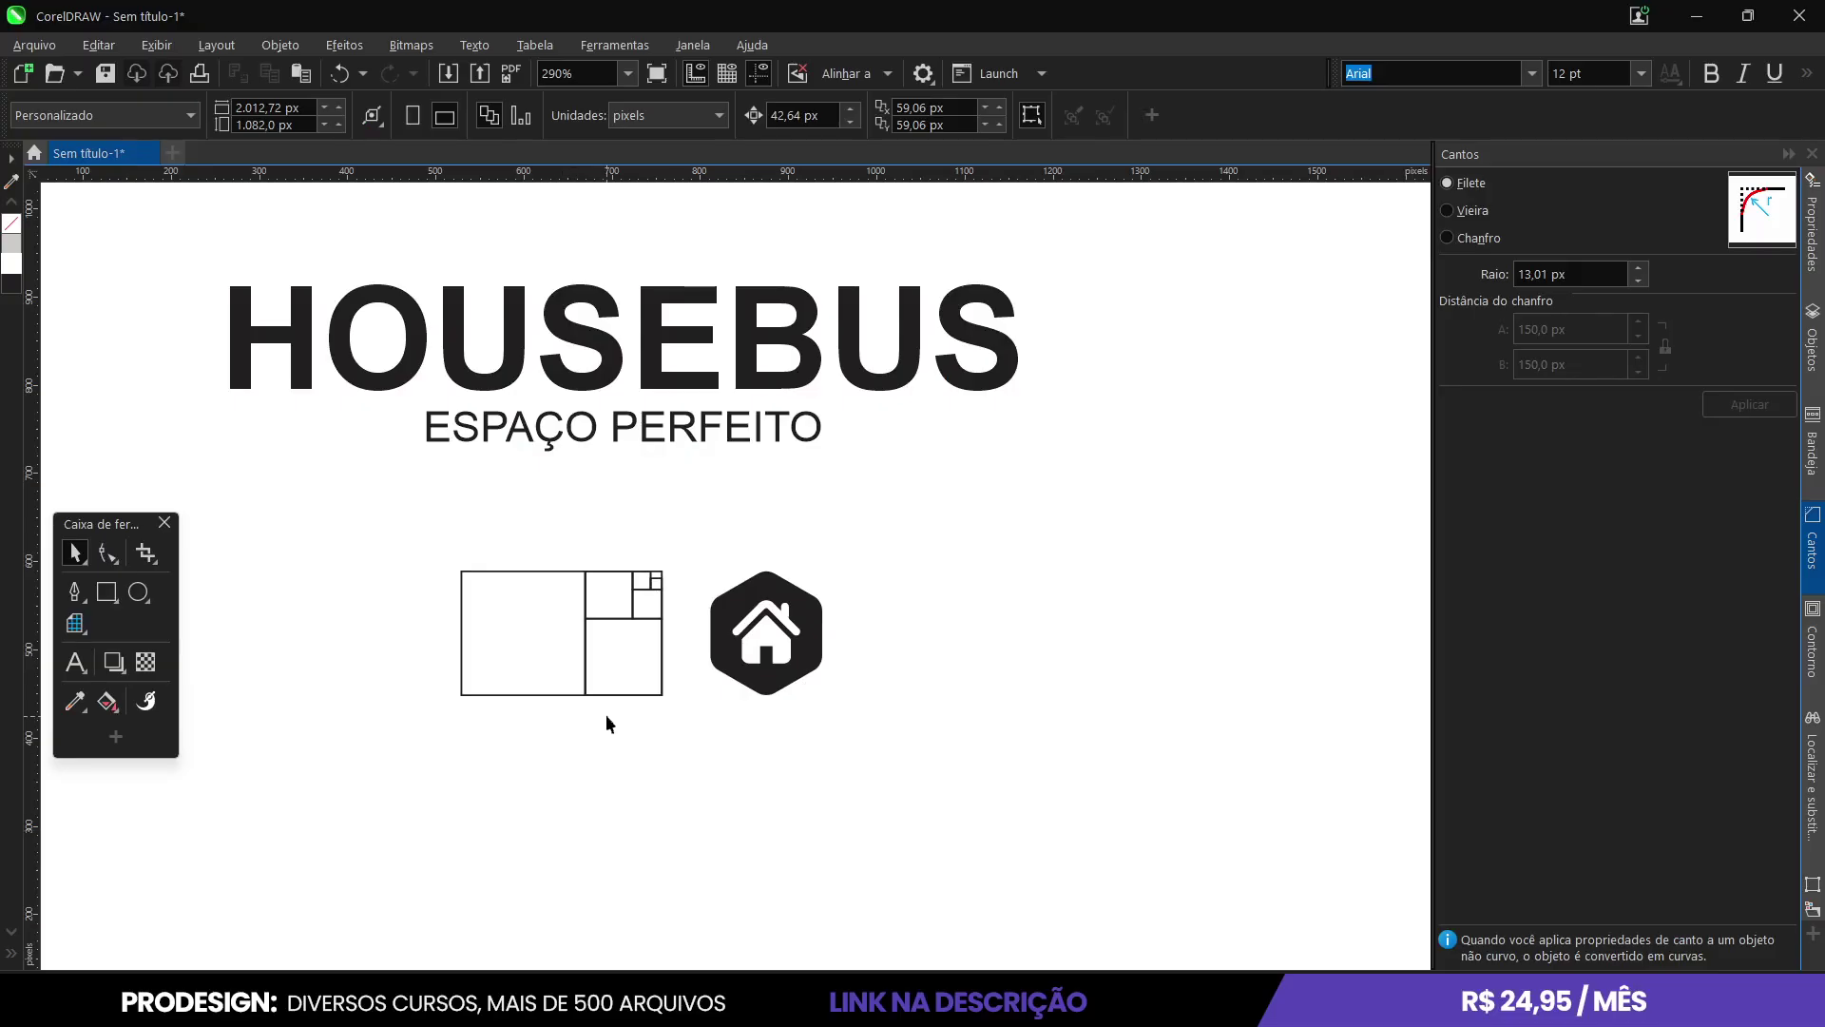
Switch to CorelDRAW and place a duplicate of the HOUSEBUS title below the golden-ratio rectangle and house icon.
{"action": "left_click", "coordinate": [570, 330]}
{"action": "left_click_drag", "start_coordinate": [555, 324], "coordinate": [740, 761]}
{"action": "right_click", "coordinate": [740, 760]}
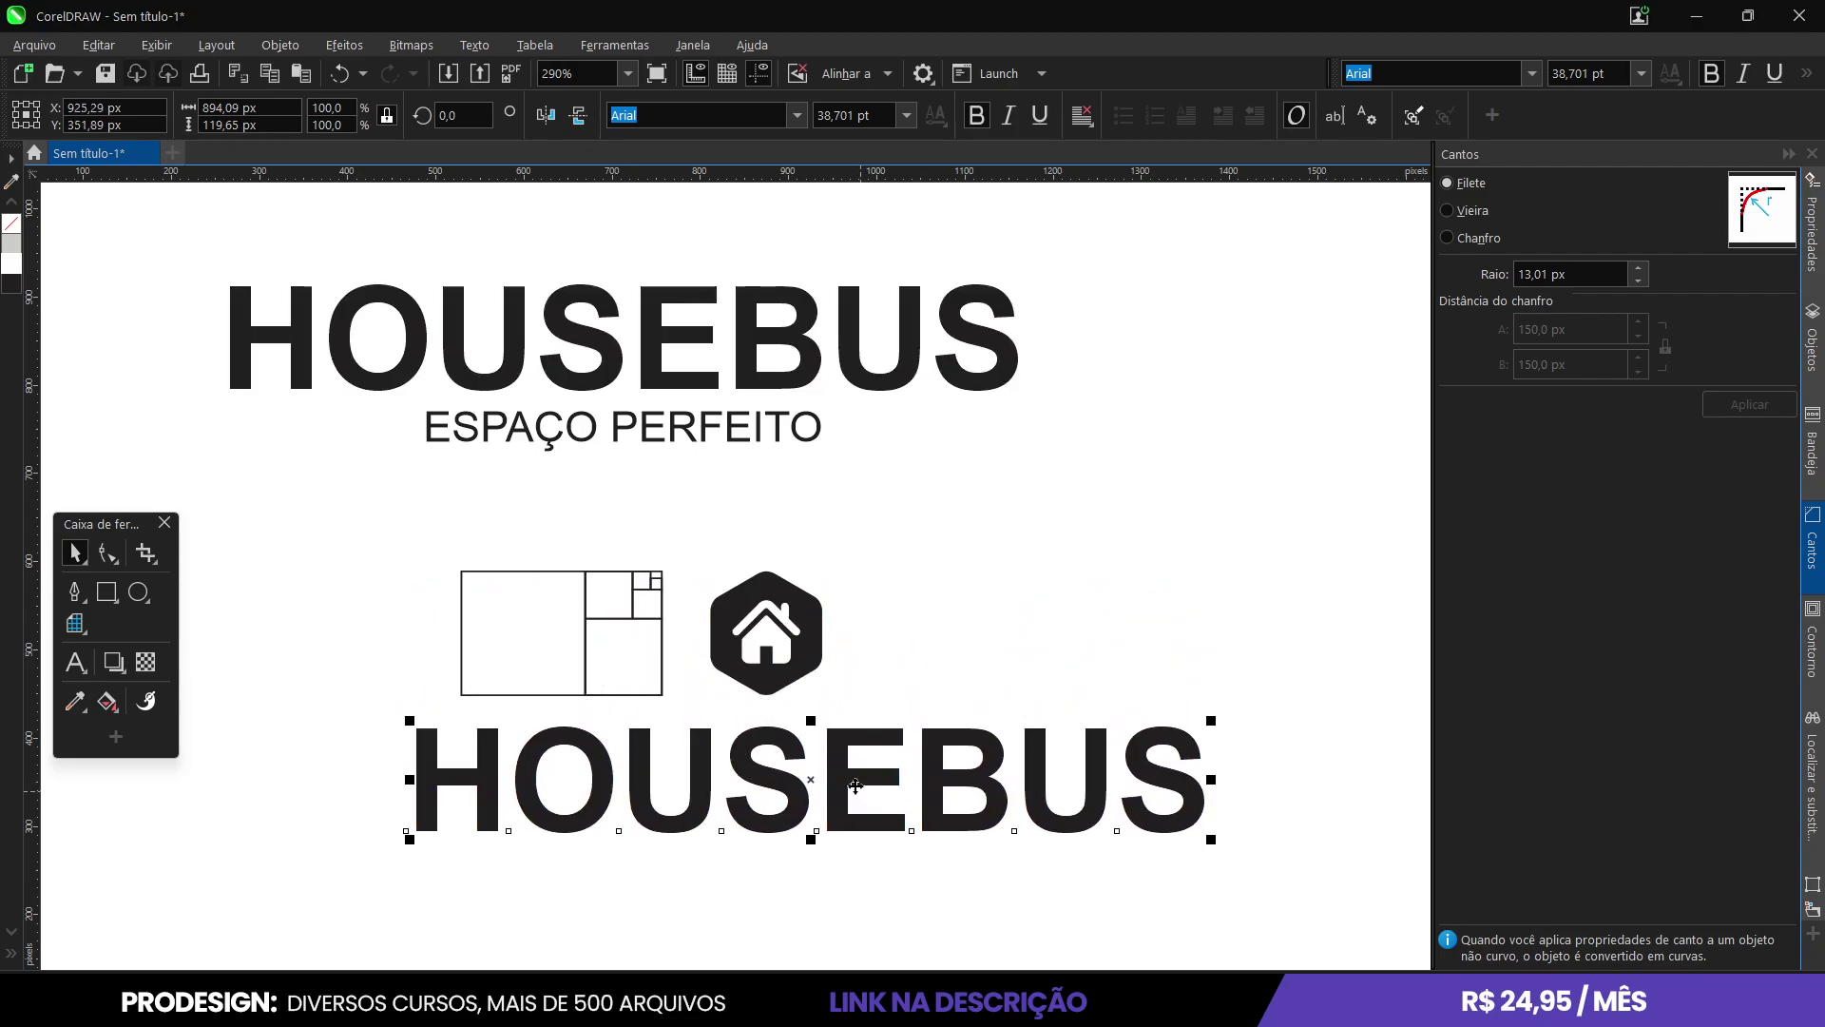
Set the height of the duplicated HOUSEBUS title to 140,45 px and compare it with the house icon.
{"action": "left_click", "coordinate": [280, 124]}
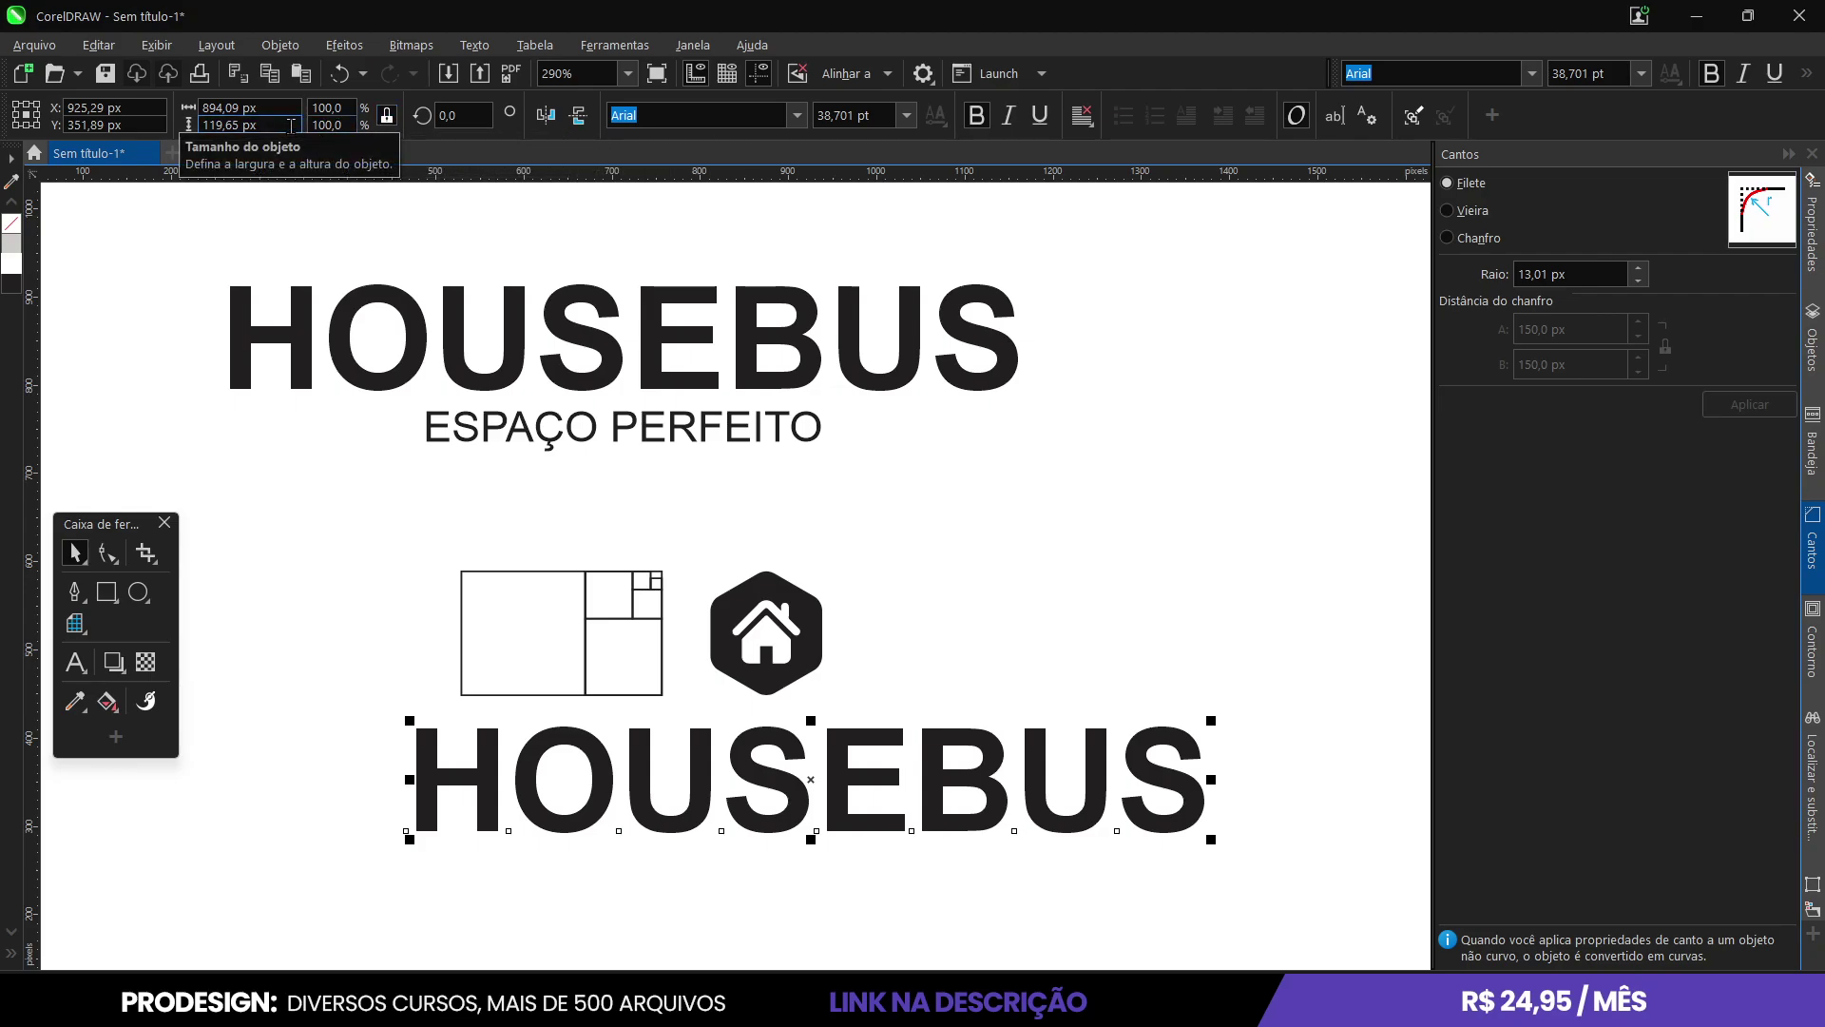
{"action": "left_click_drag", "start_coordinate": [291, 124], "coordinate": [200, 128]}
{"action": "type", "text": "140,45"}
{"action": "key", "text": "Return"}
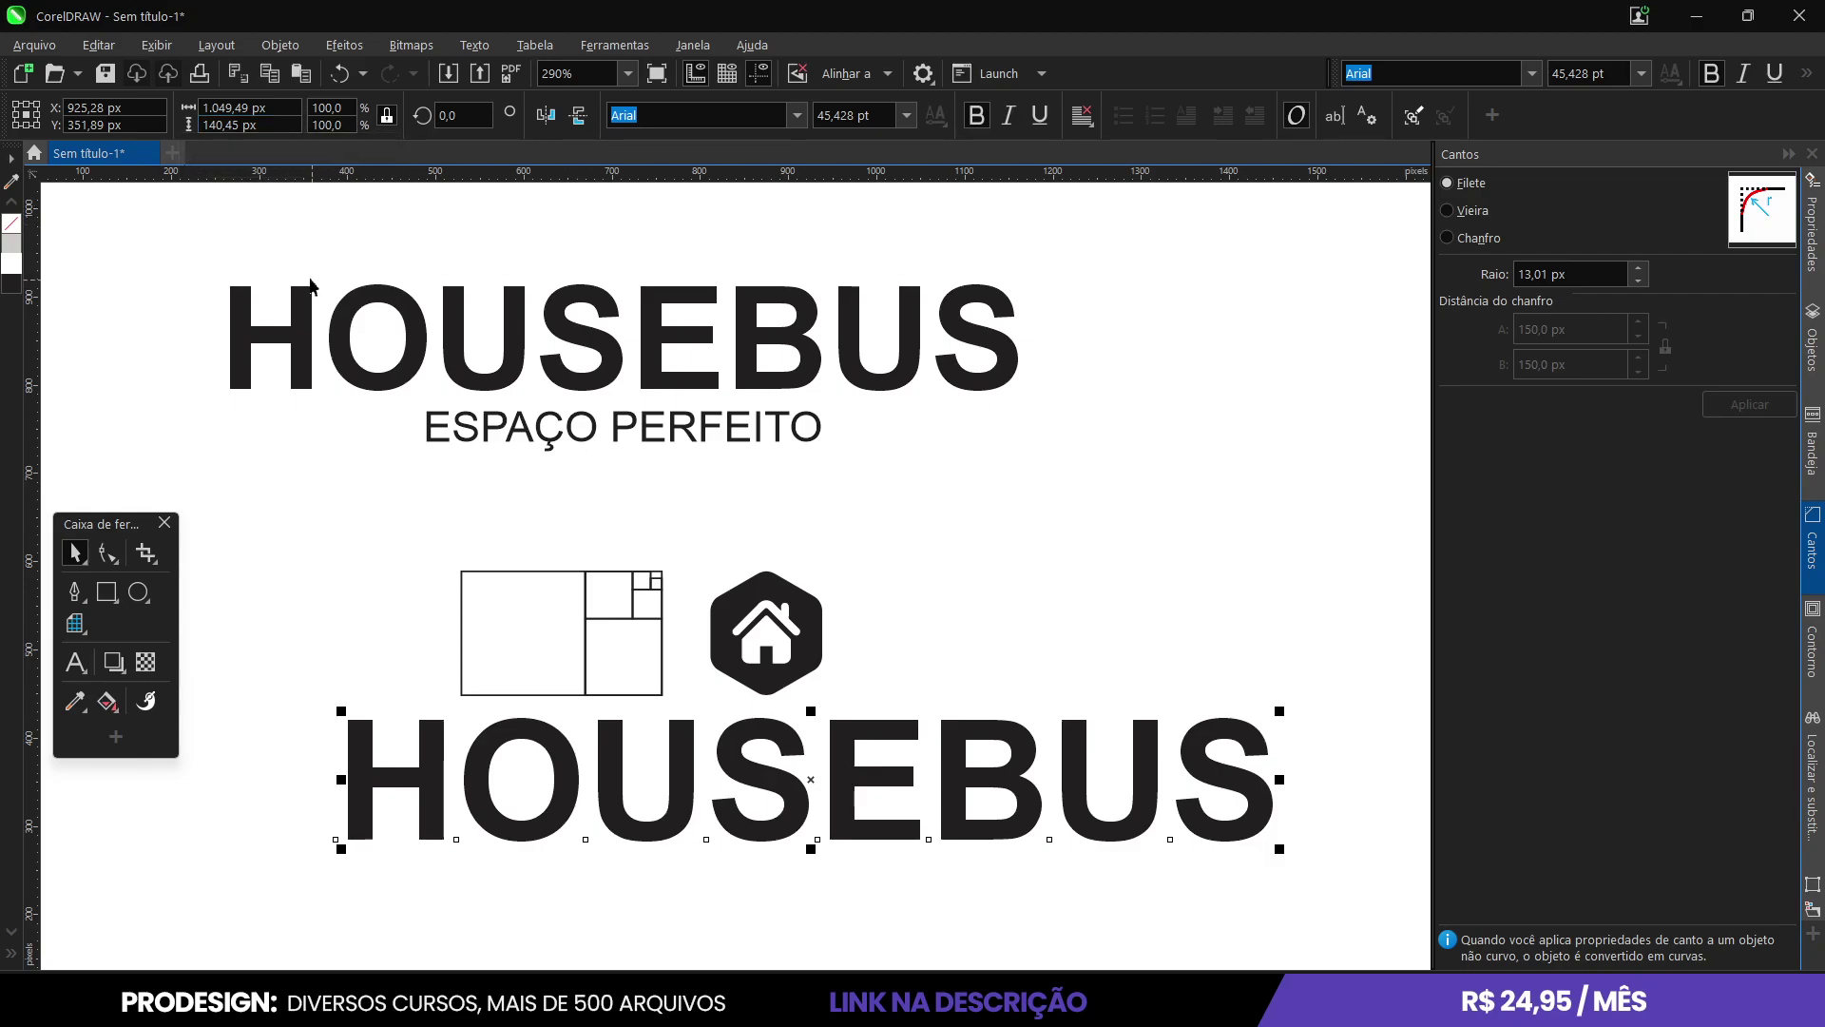
{"action": "left_click", "coordinate": [780, 623]}
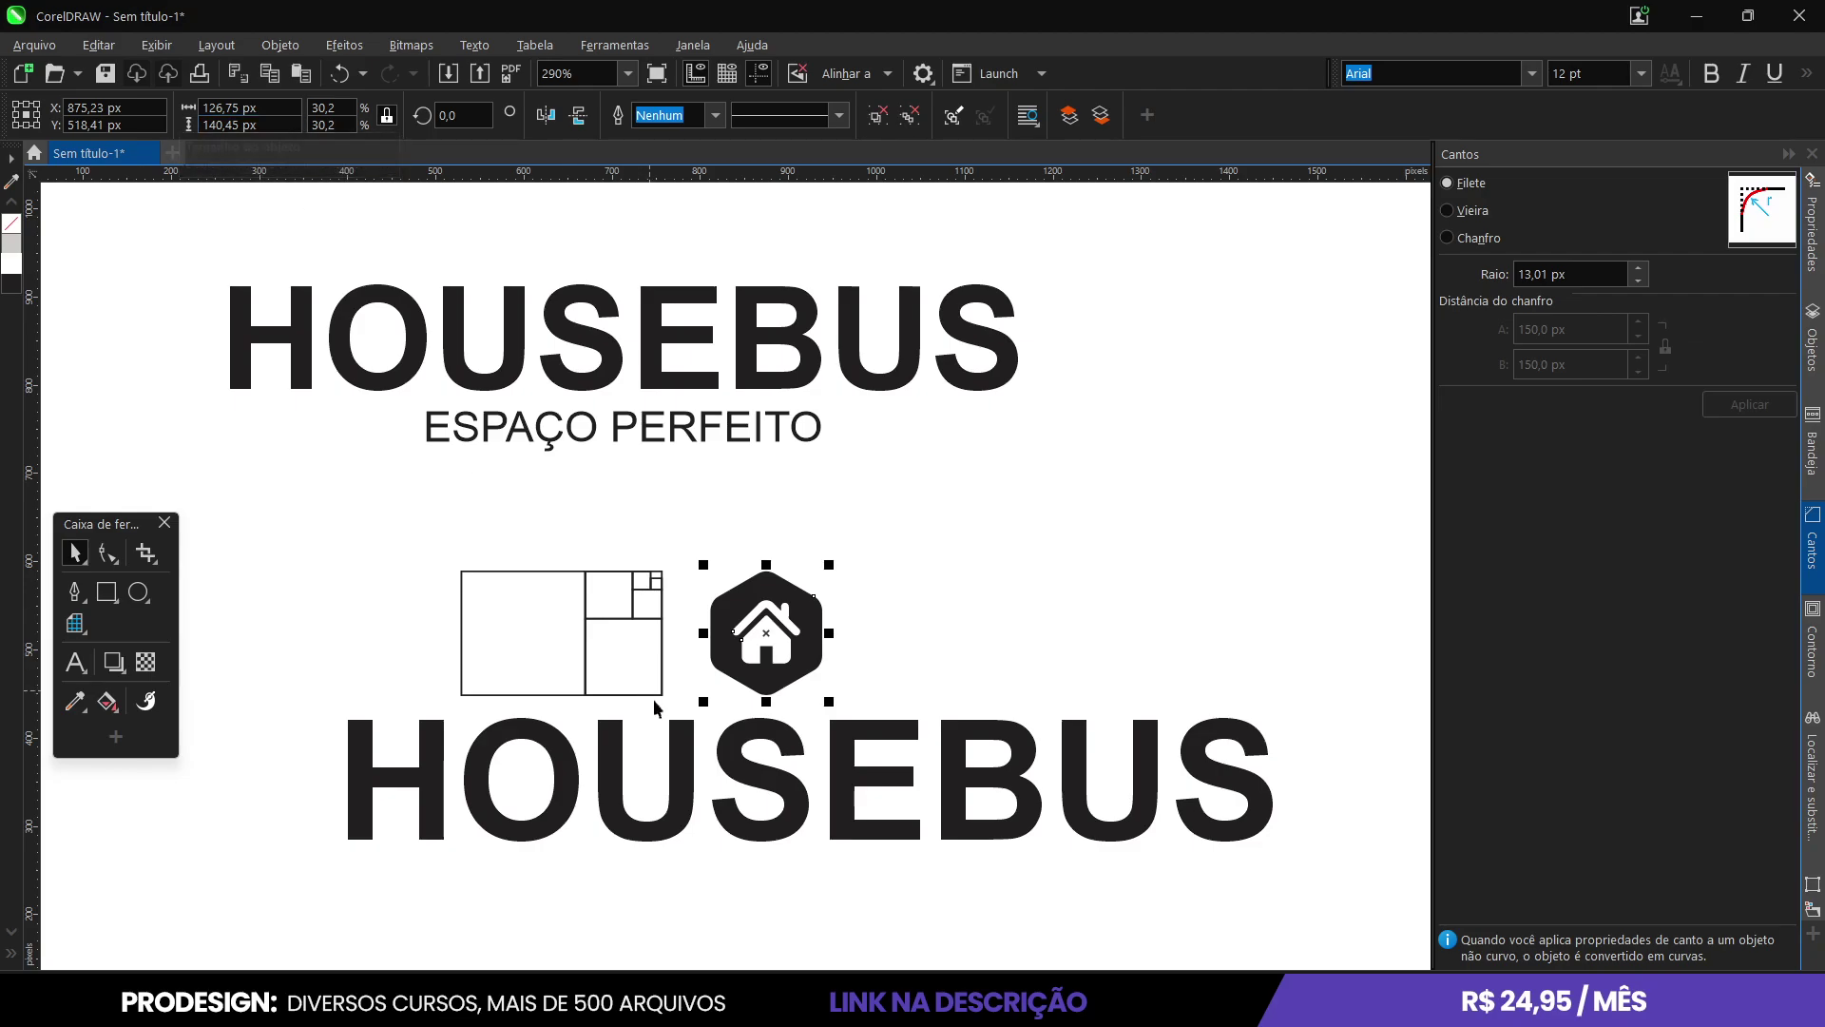
{"action": "left_click", "coordinate": [746, 767]}
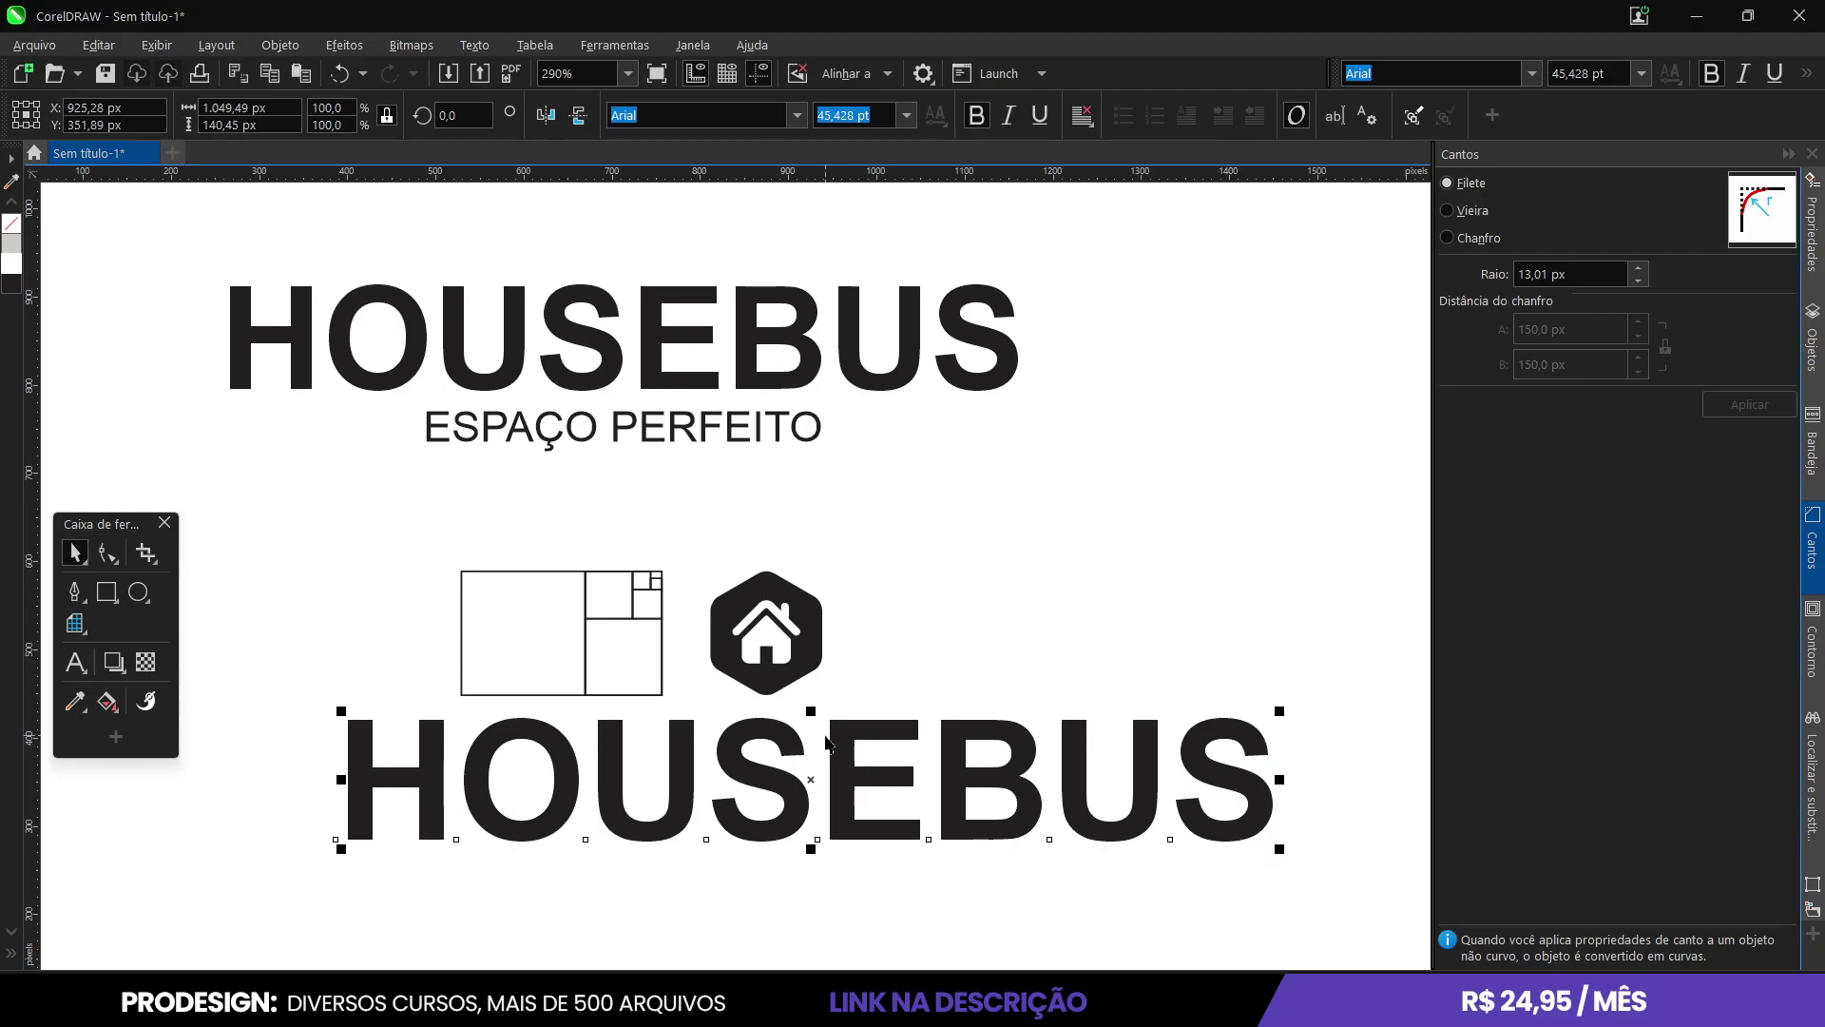
{"action": "left_click", "coordinate": [962, 597]}
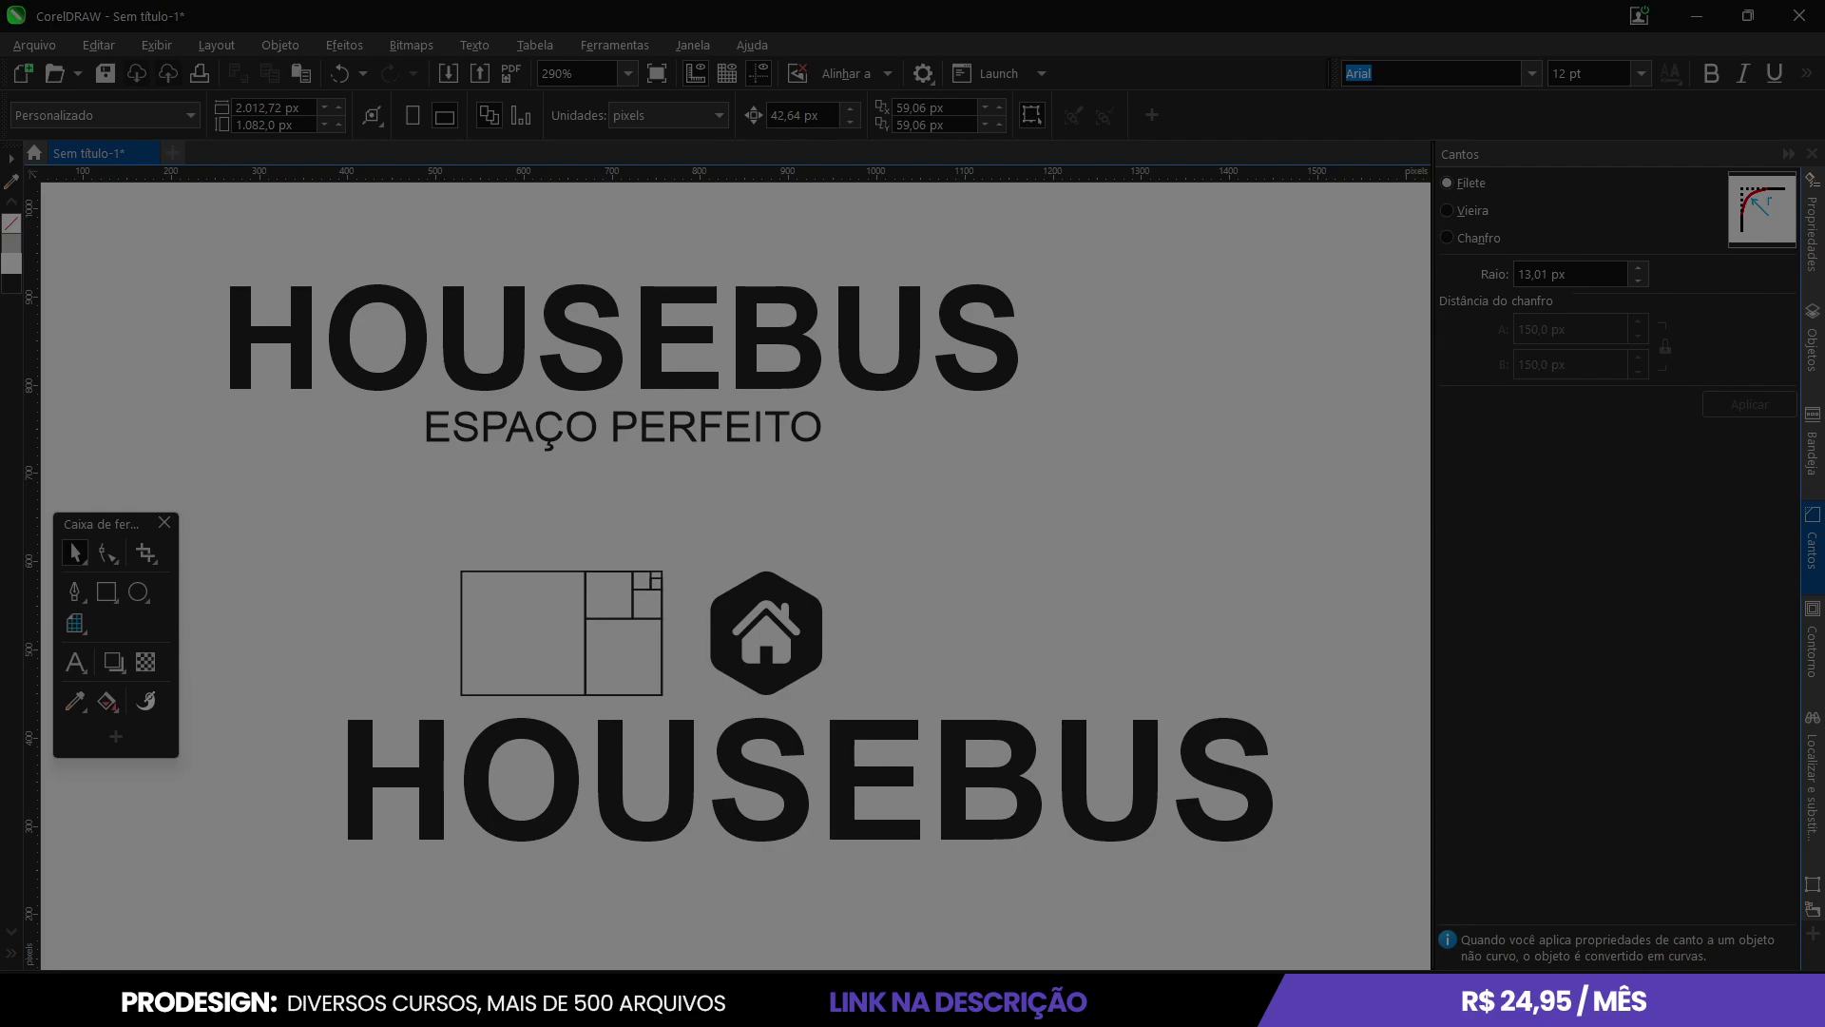
Paste the screenshot of the variation 1 suggestion and scale it down to about 33,3%.
{"action": "key", "text": "ctrl+v"}
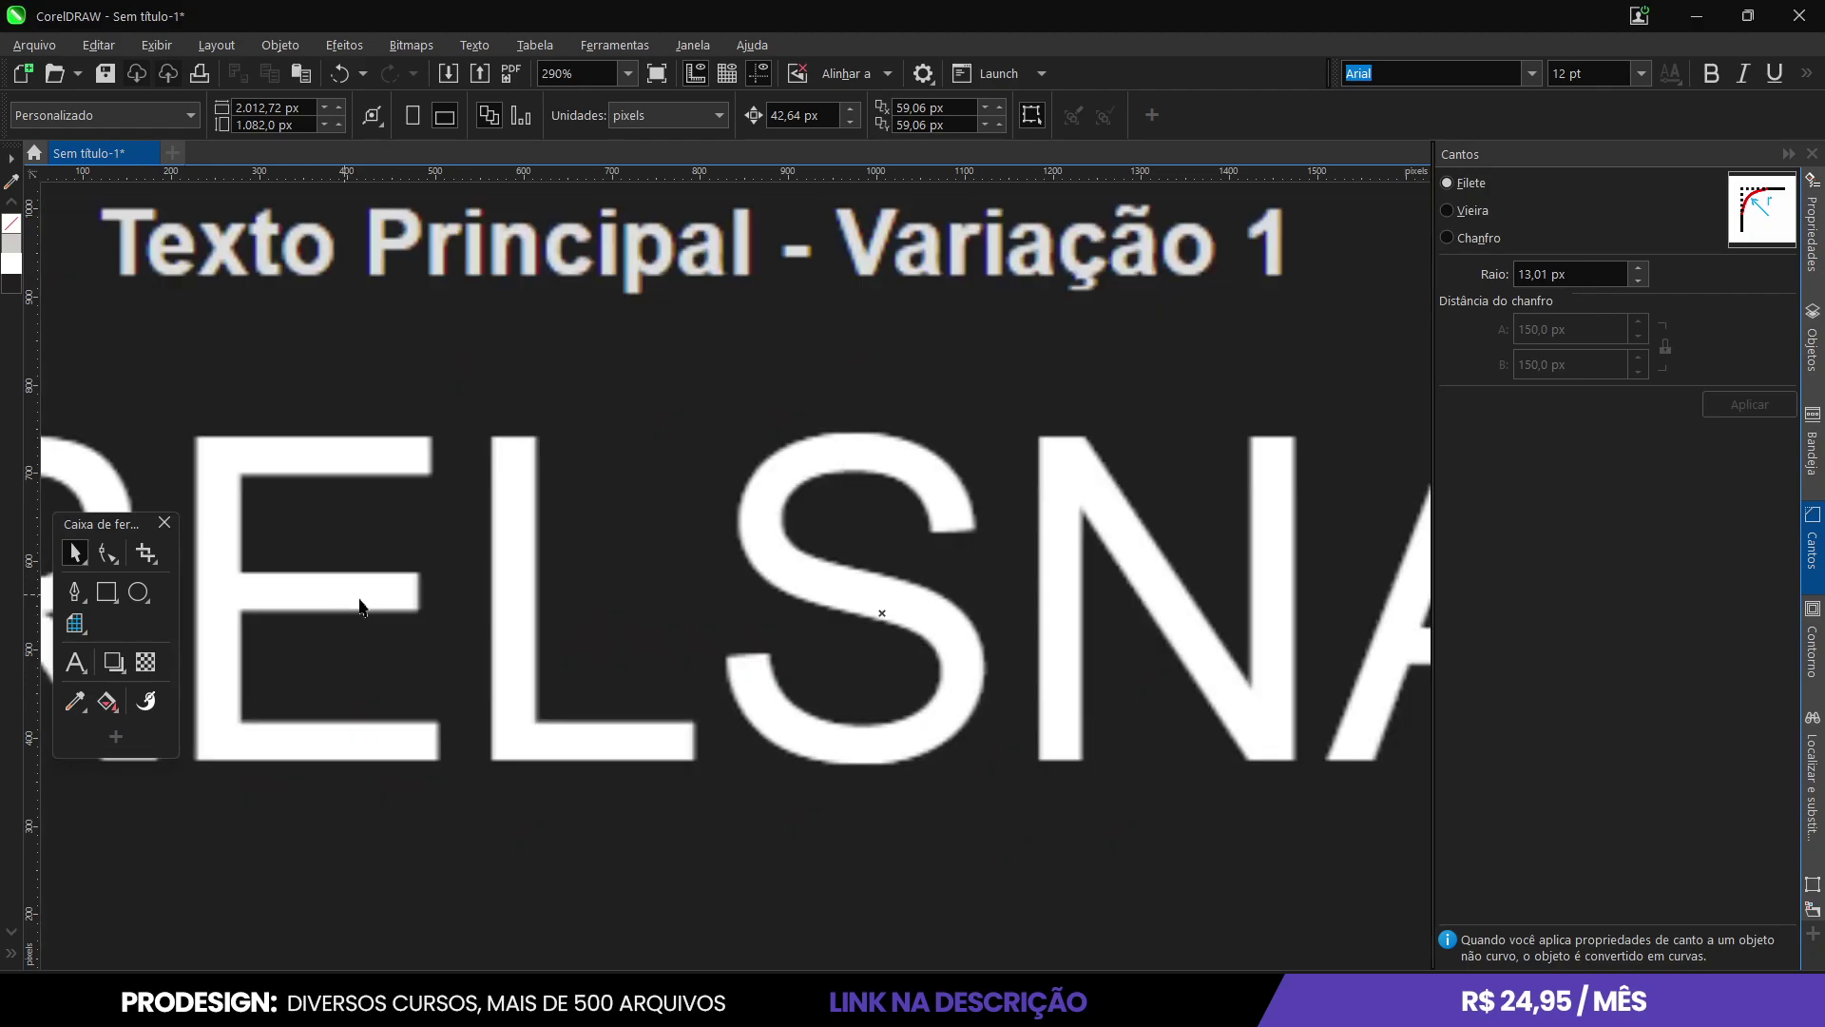
{"action": "key", "text": "shift+F2"}
{"action": "scroll", "coordinate": [796, 740], "scroll_direction": "down", "scroll_amount": 2}
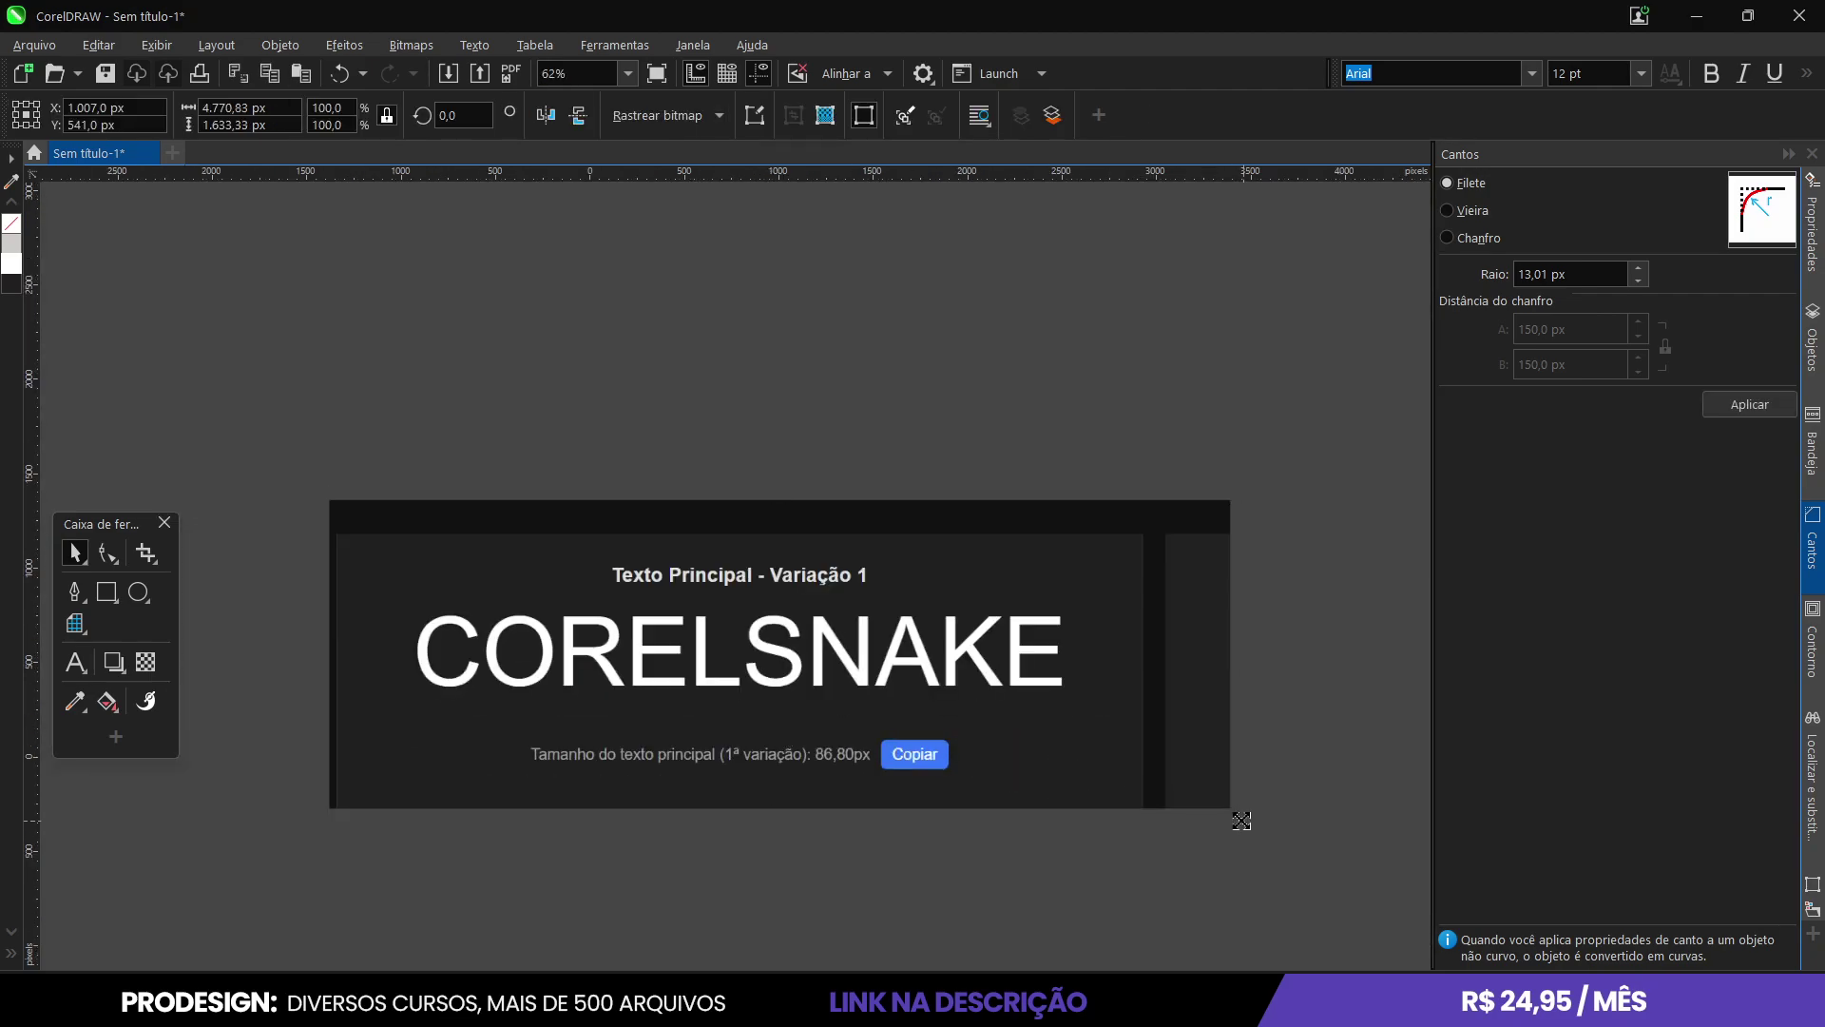
{"action": "left_click_drag", "start_coordinate": [1222, 815], "coordinate": [930, 705]}
Move the pasted screenshot beside the HOUSEBUS title so that it overlaps the page's left edge.
{"action": "left_click_drag", "start_coordinate": [815, 656], "coordinate": [493, 618]}
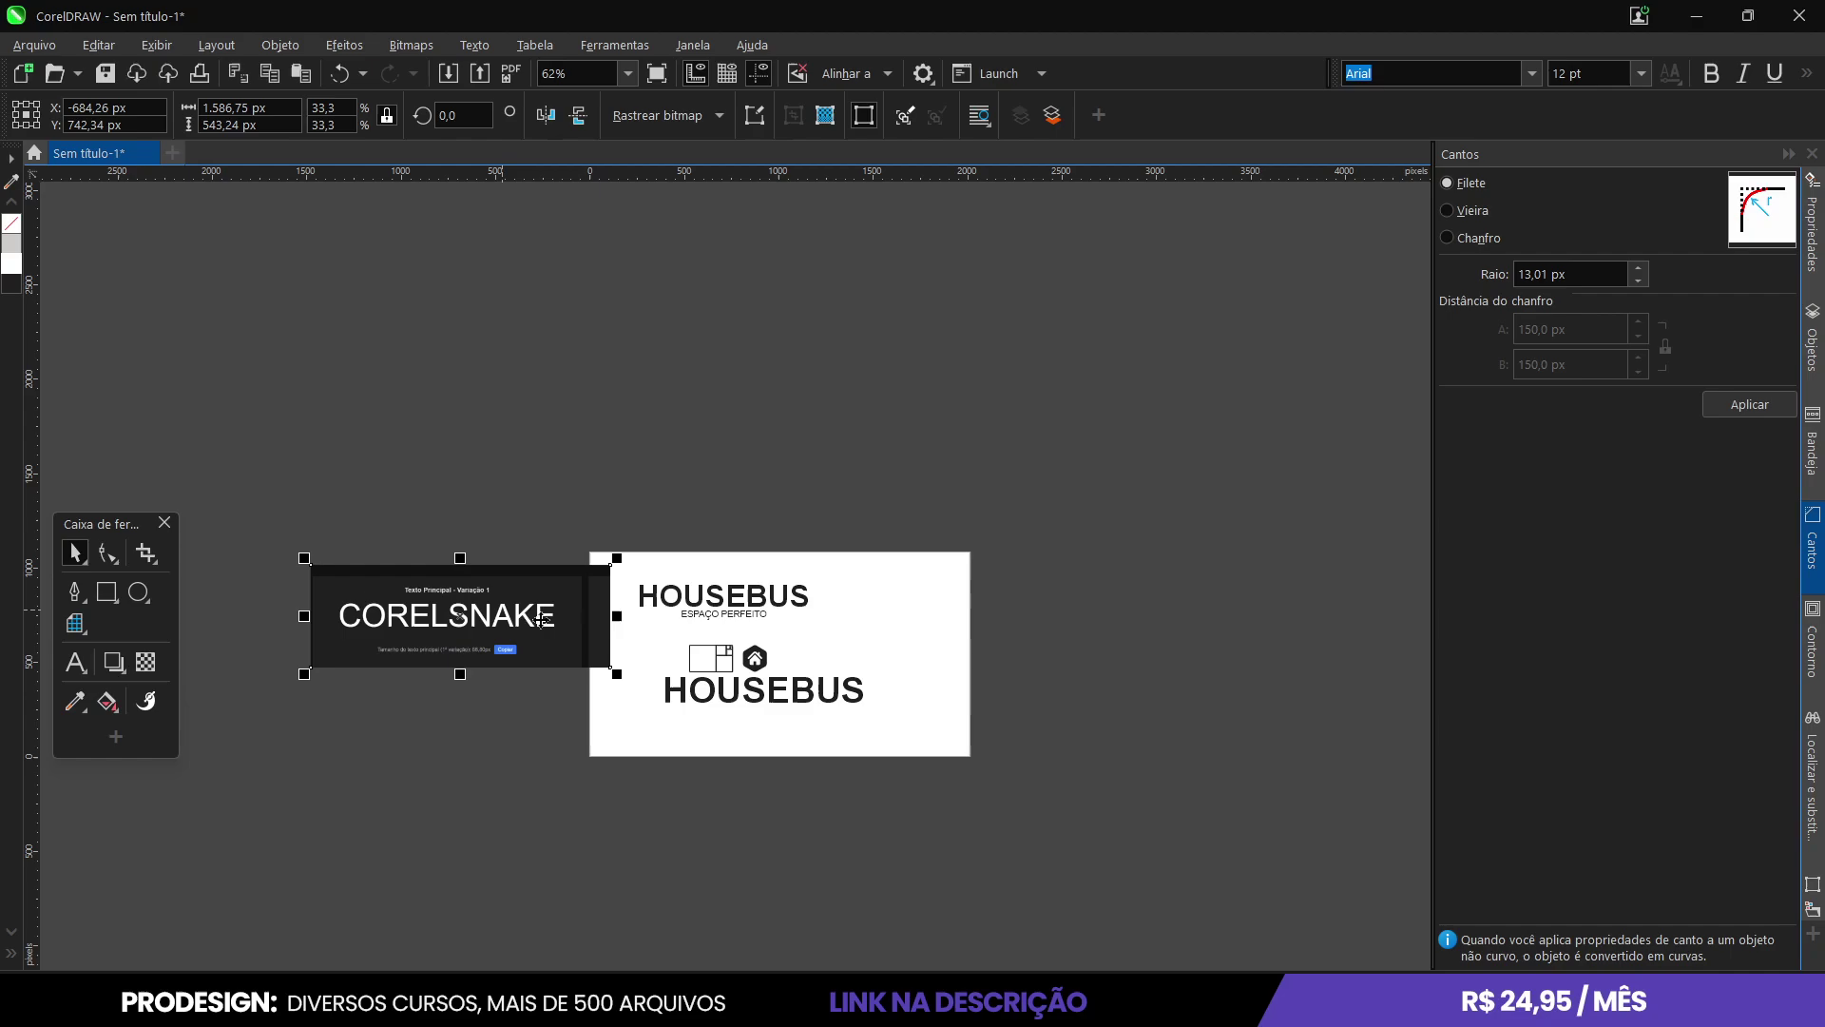
{"action": "scroll", "coordinate": [493, 618], "scroll_direction": "up", "scroll_amount": 5}
{"action": "left_click_drag", "start_coordinate": [533, 699], "coordinate": [560, 705]}
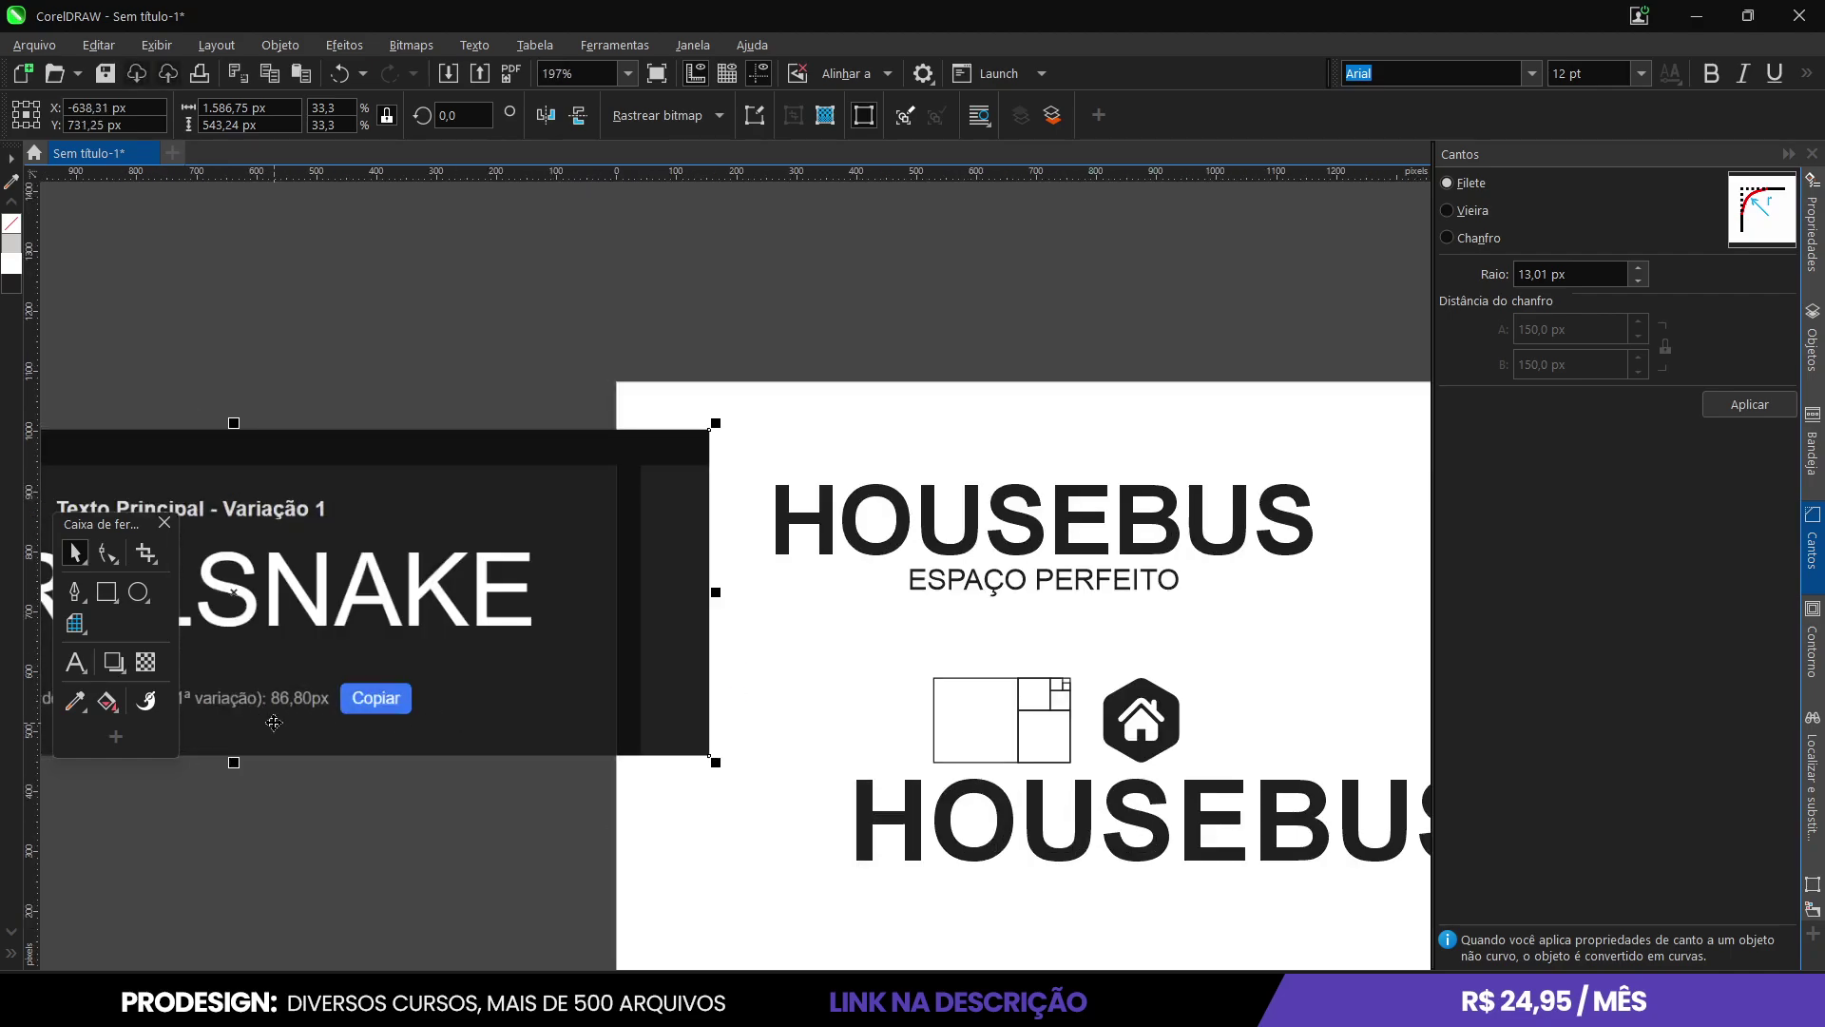
{"action": "scroll", "coordinate": [275, 718], "scroll_direction": "up", "scroll_amount": 3}
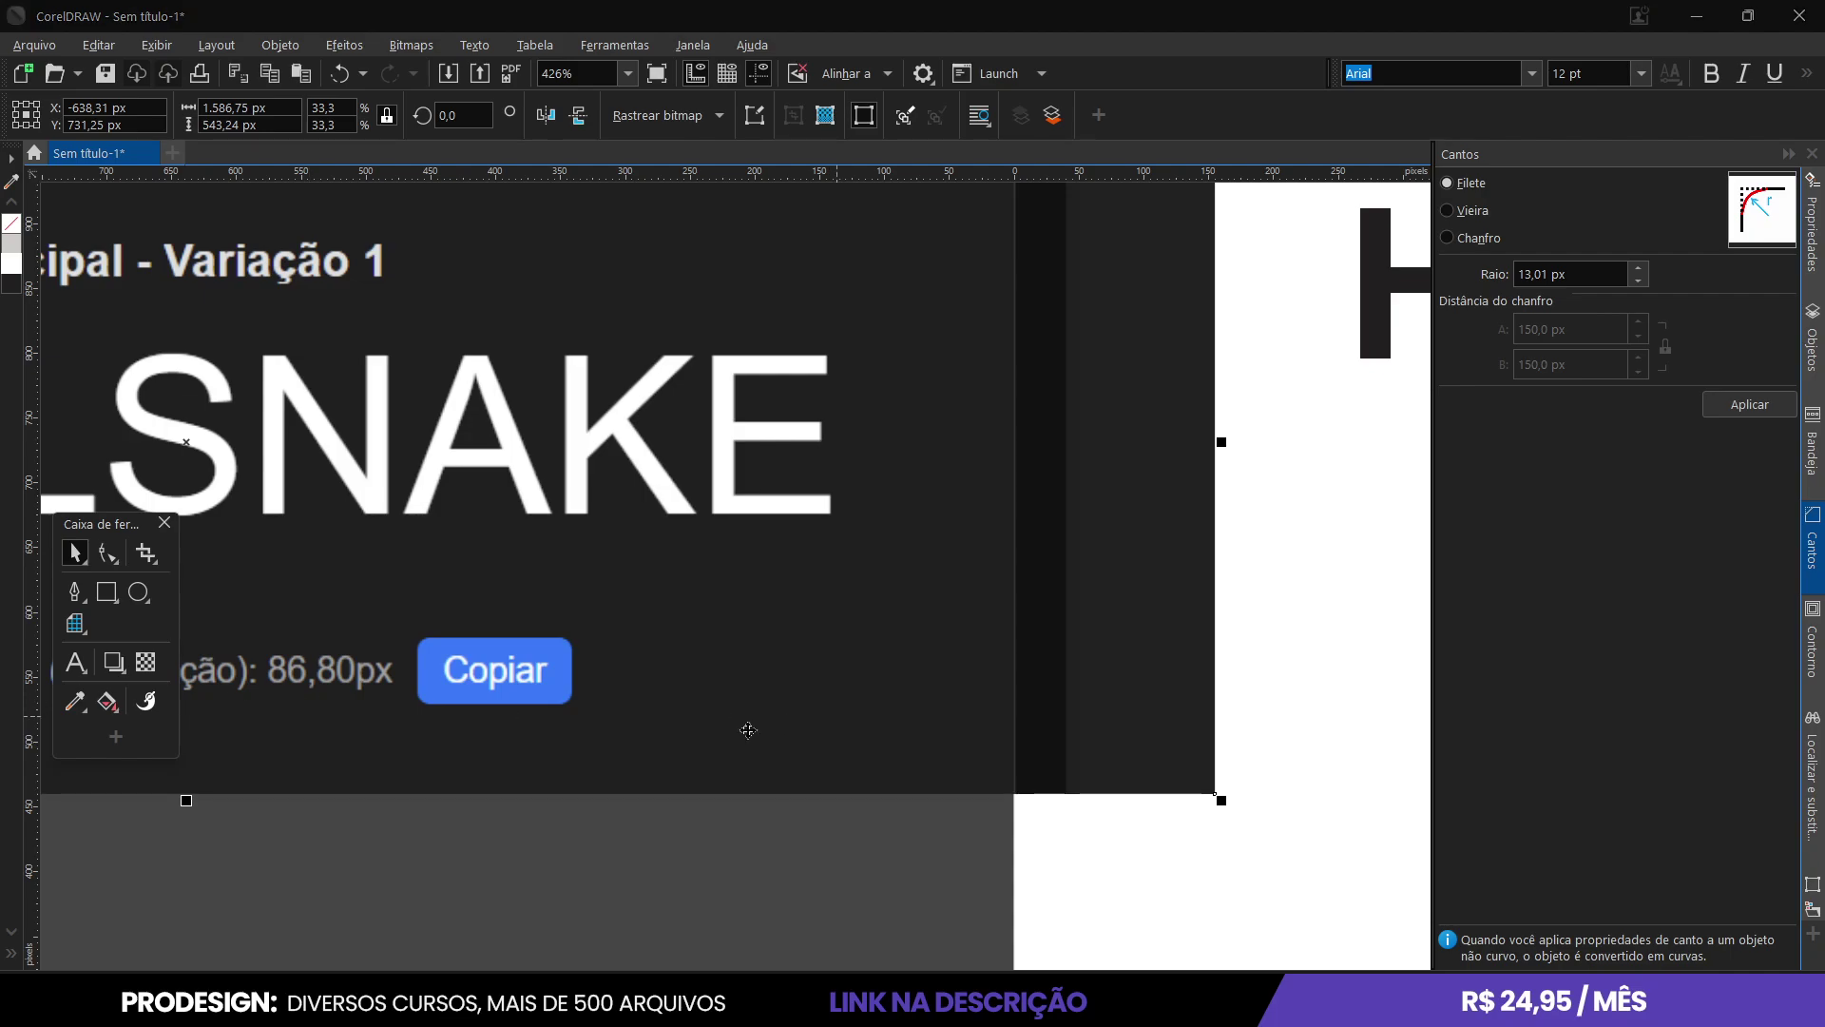
Set the height of the duplicated HOUSEBUS title to 86,8 px and move it close beneath the house icon.
{"action": "scroll", "coordinate": [748, 732], "scroll_direction": "down", "scroll_amount": 4}
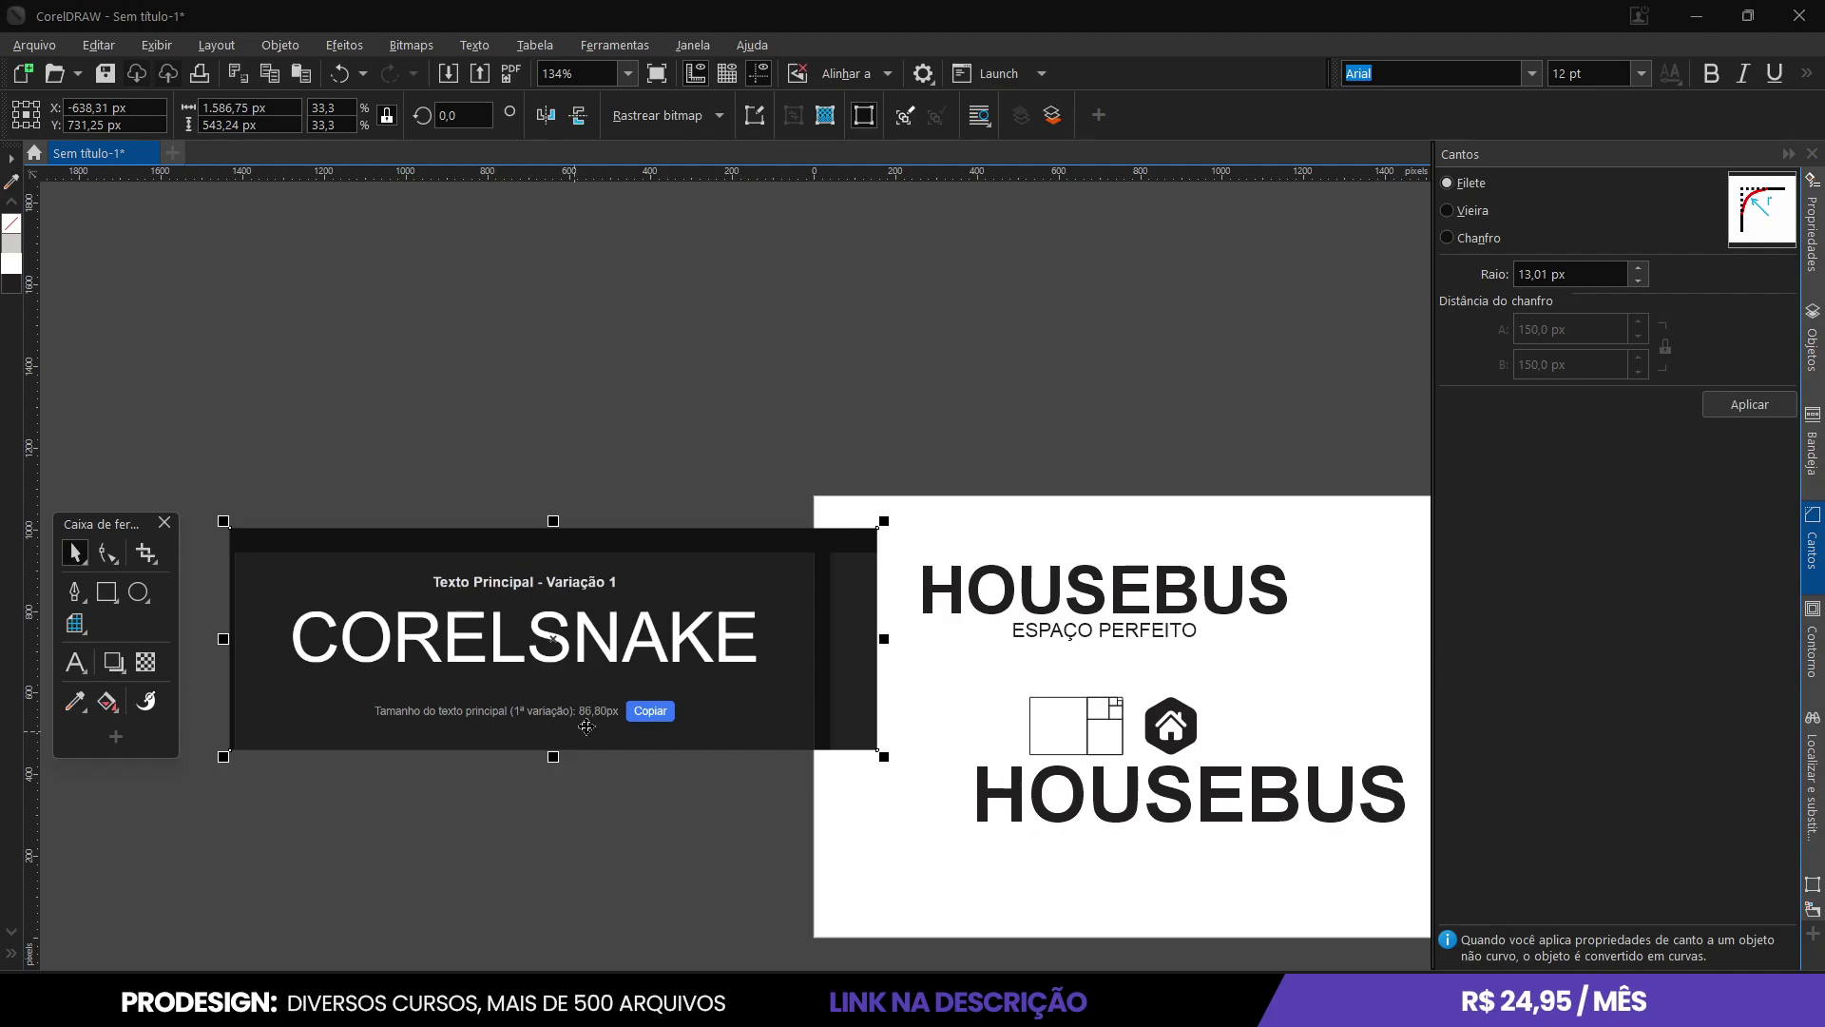
{"action": "left_click", "coordinate": [1146, 798]}
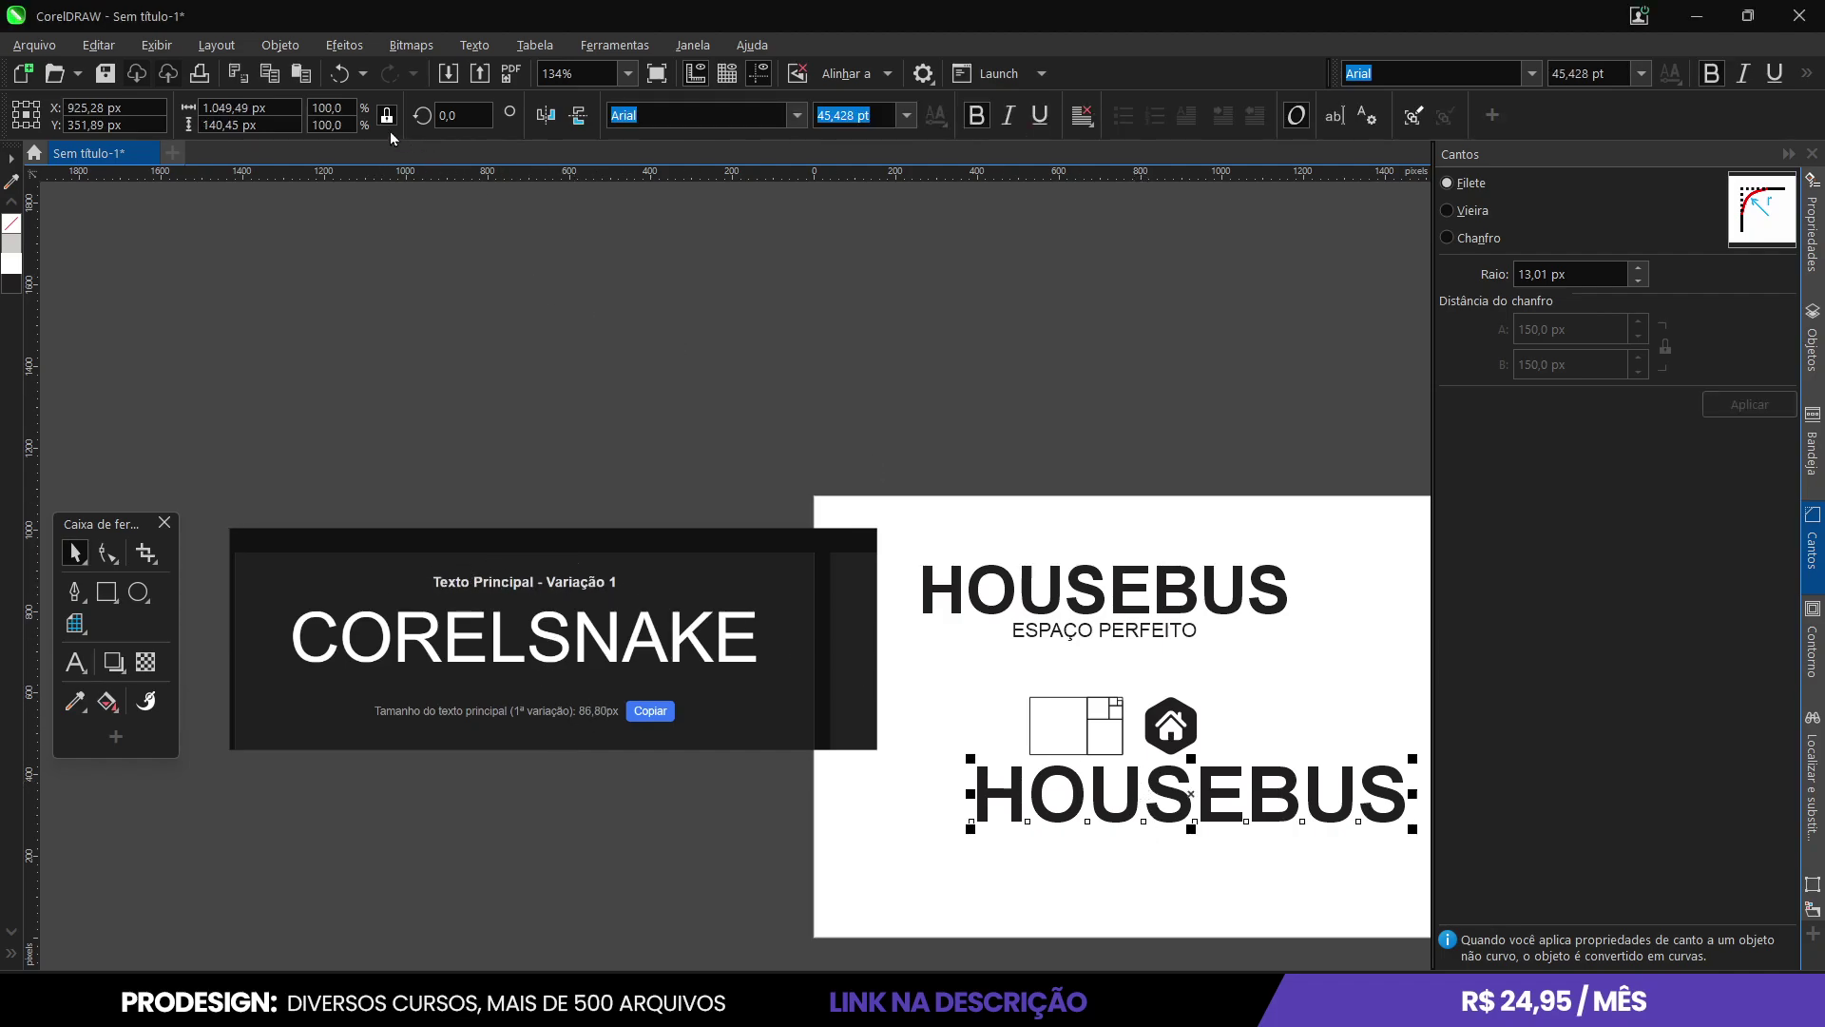
{"action": "left_click_drag", "start_coordinate": [279, 131], "coordinate": [179, 124]}
{"action": "type", "text": "86,8"}
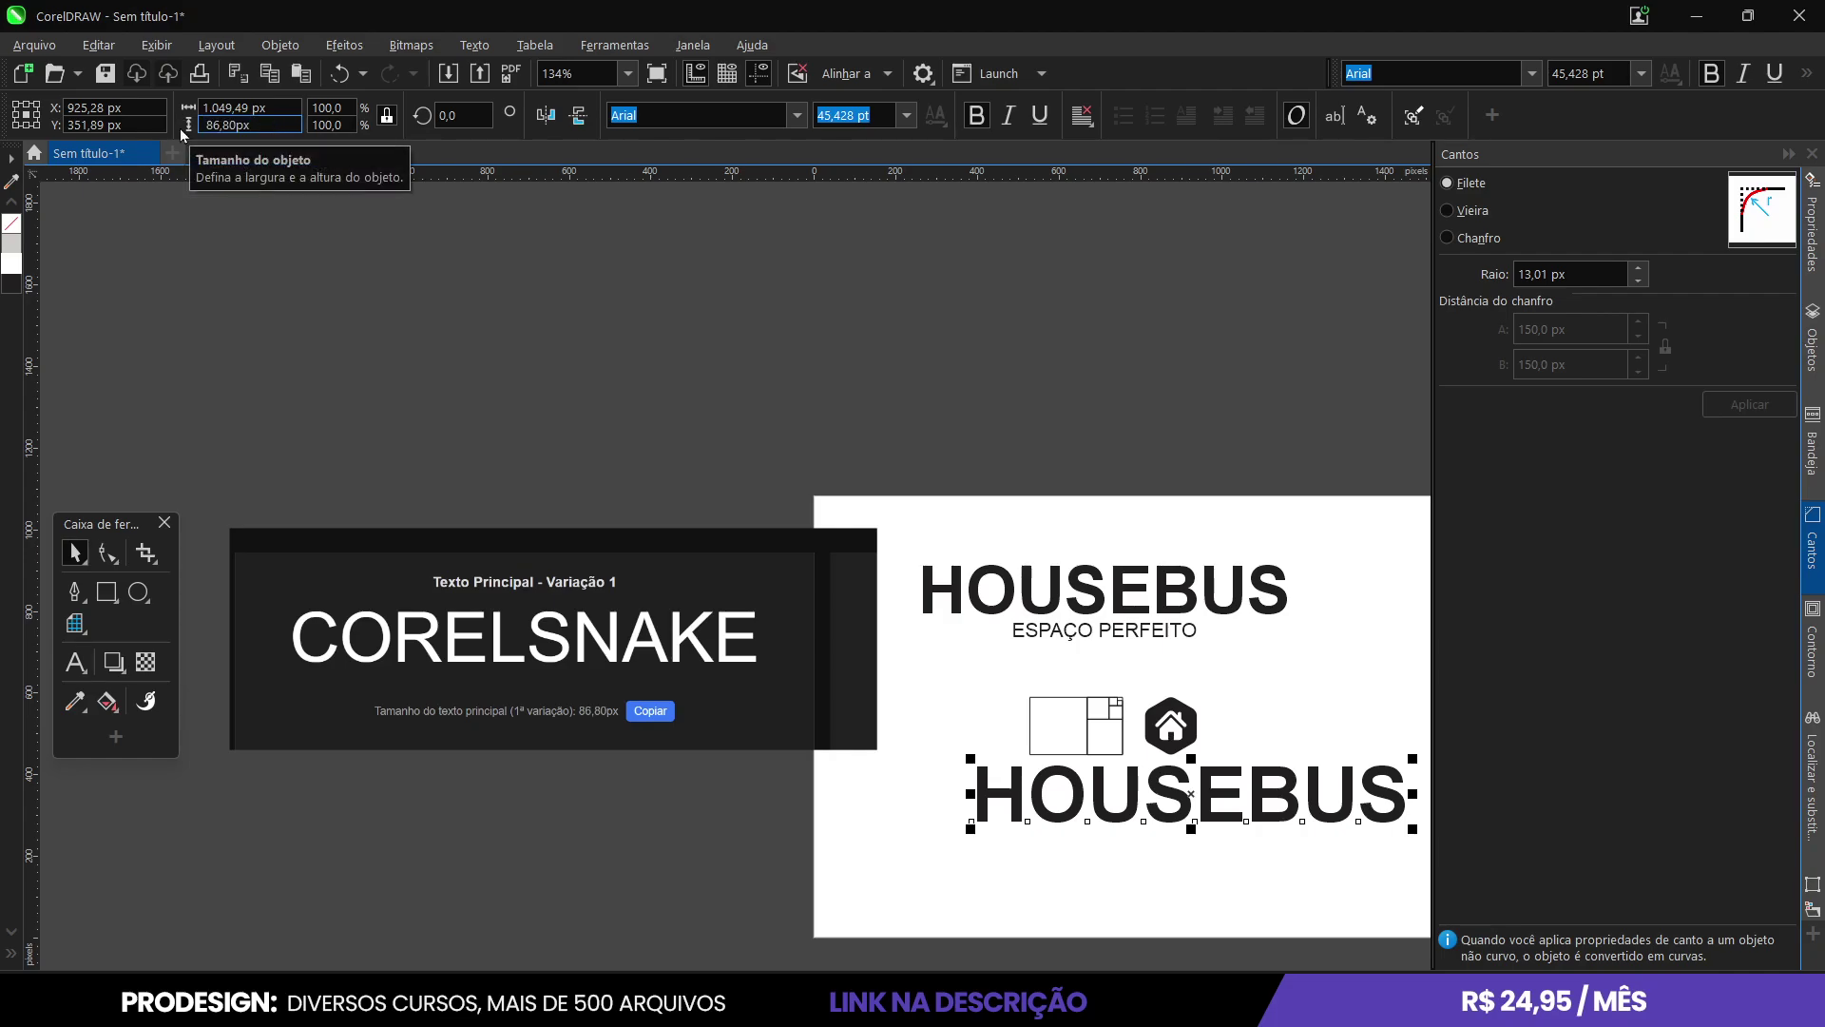
{"action": "key", "text": "Return"}
{"action": "scroll", "coordinate": [1328, 814], "scroll_direction": "up", "scroll_amount": 3}
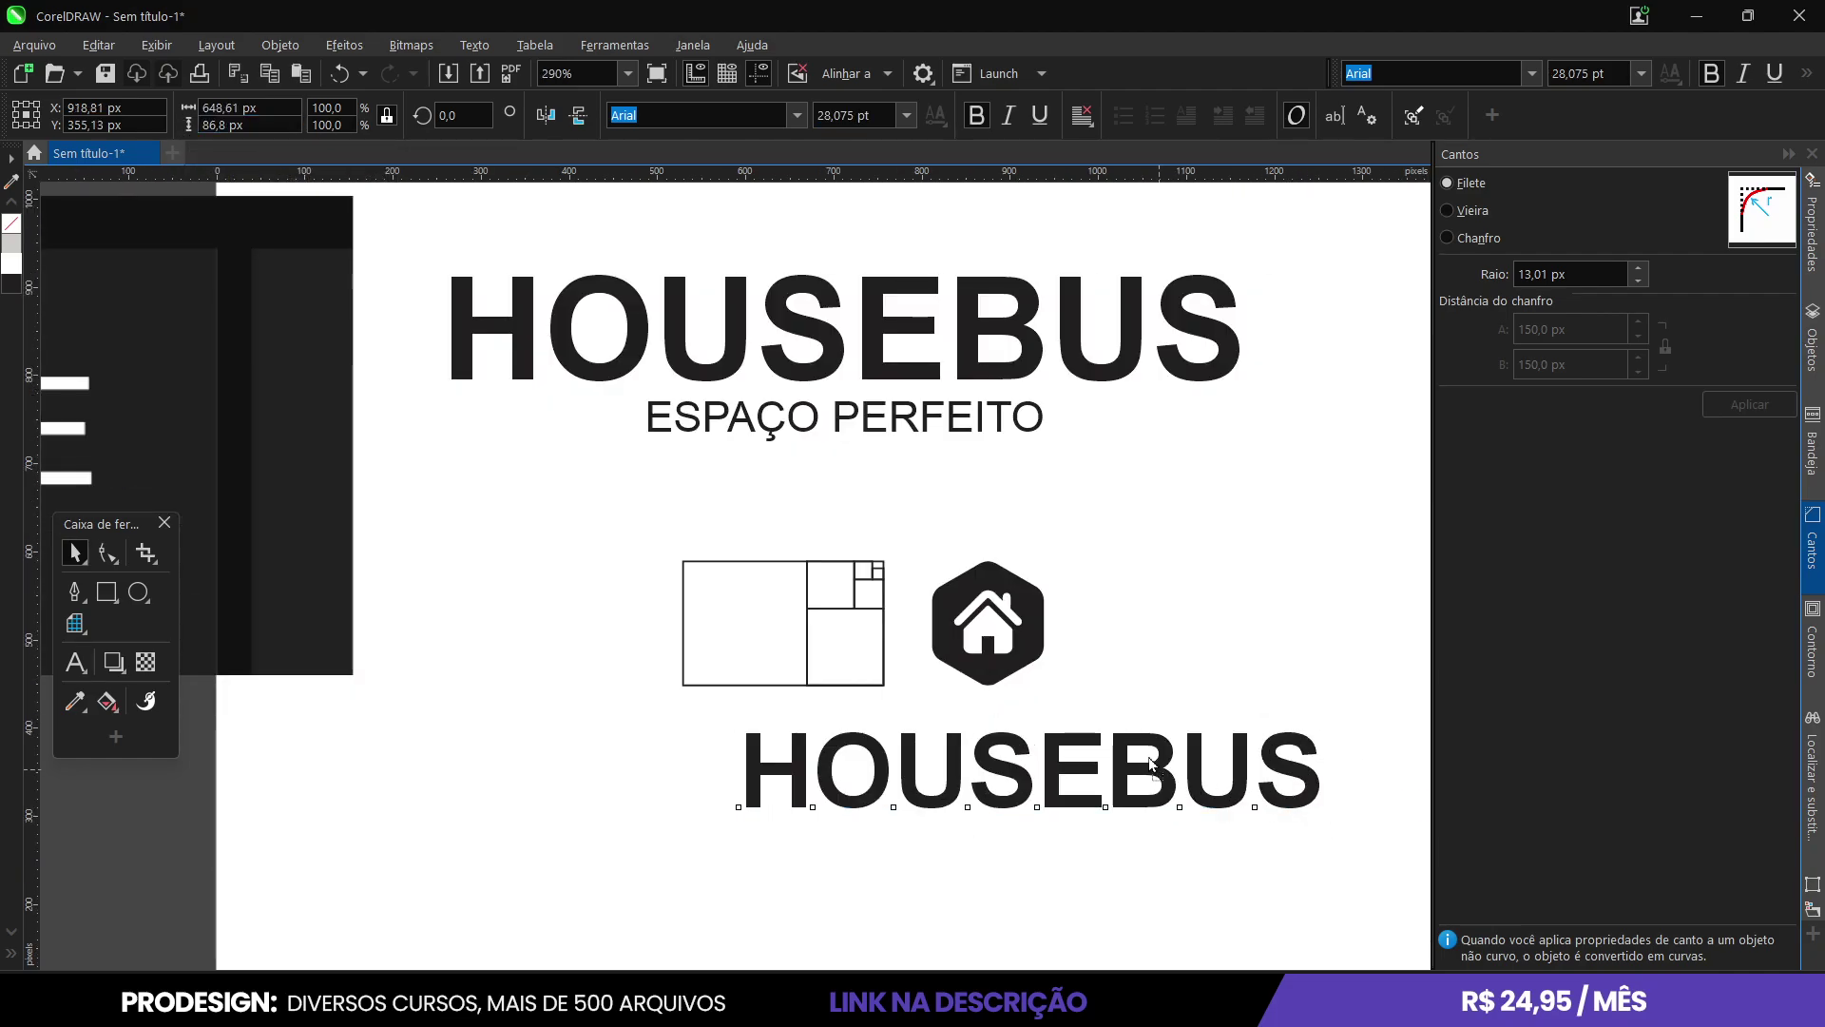
{"action": "left_click_drag", "start_coordinate": [1151, 771], "coordinate": [1131, 751]}
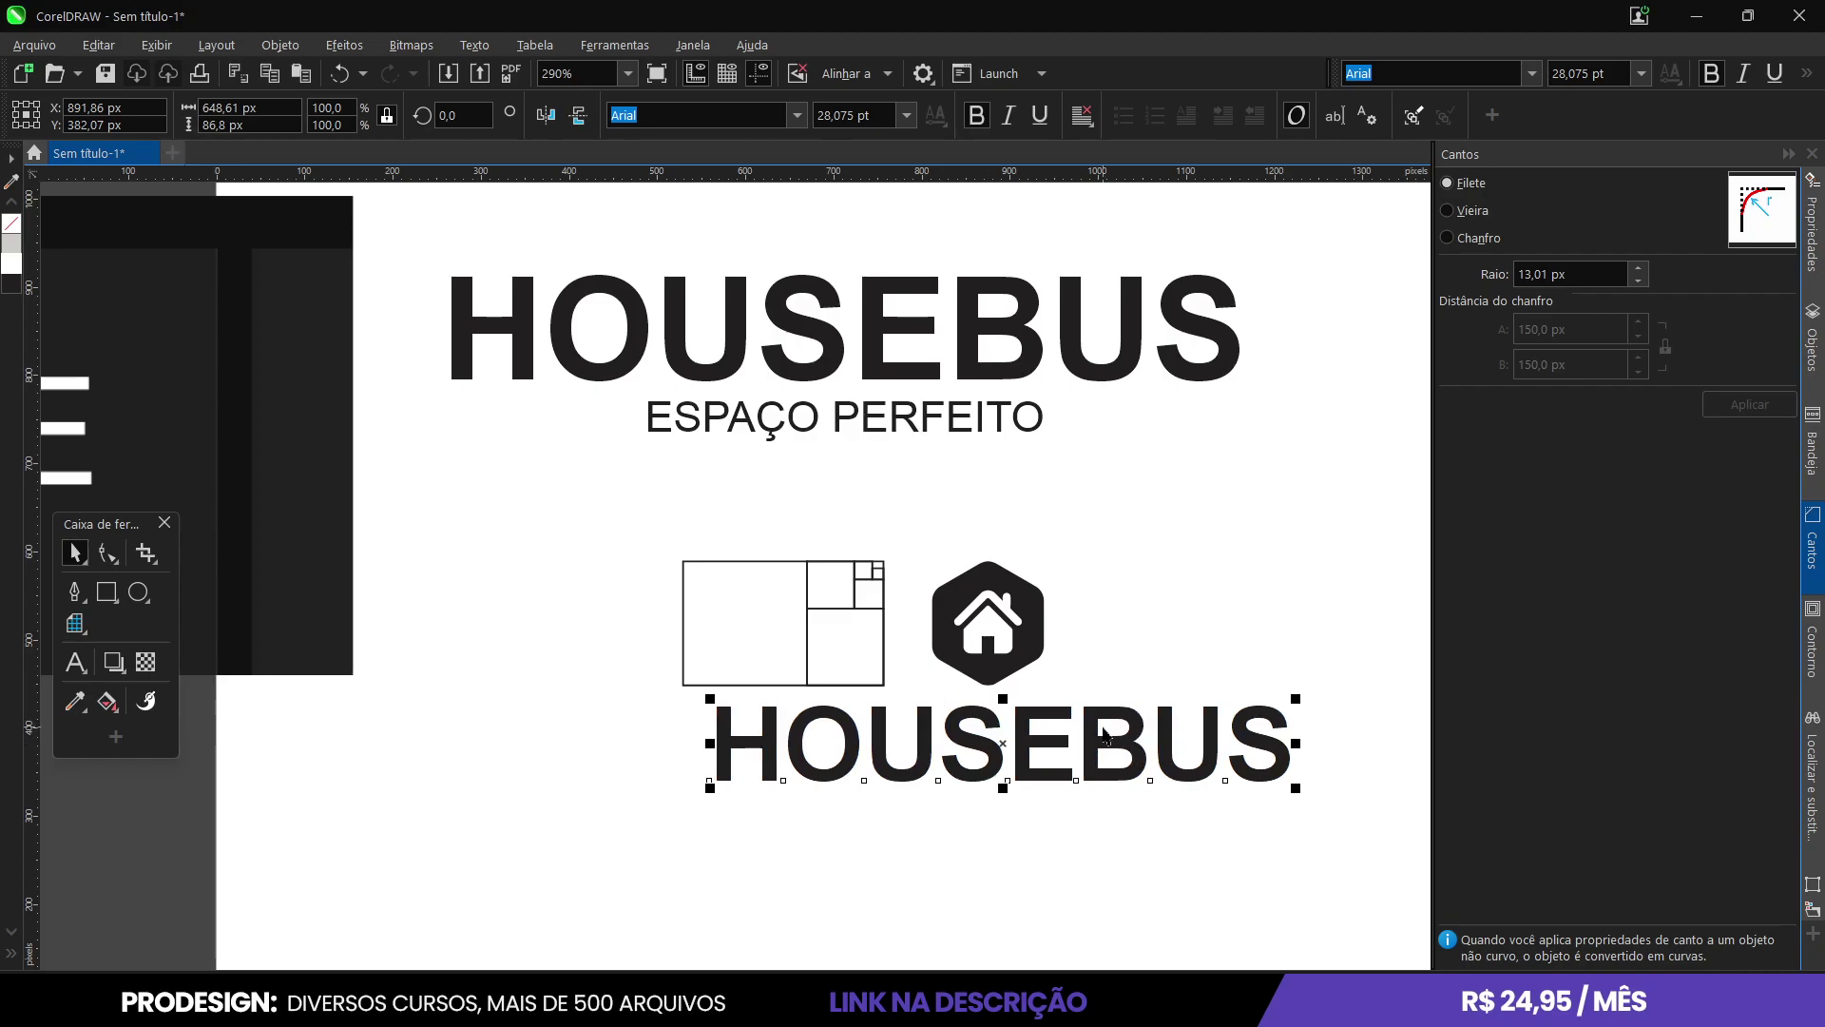
Place a duplicate of the ESPAÇO PERFEITO slogan below the resized HOUSEBUS title.
{"action": "left_click", "coordinate": [774, 426]}
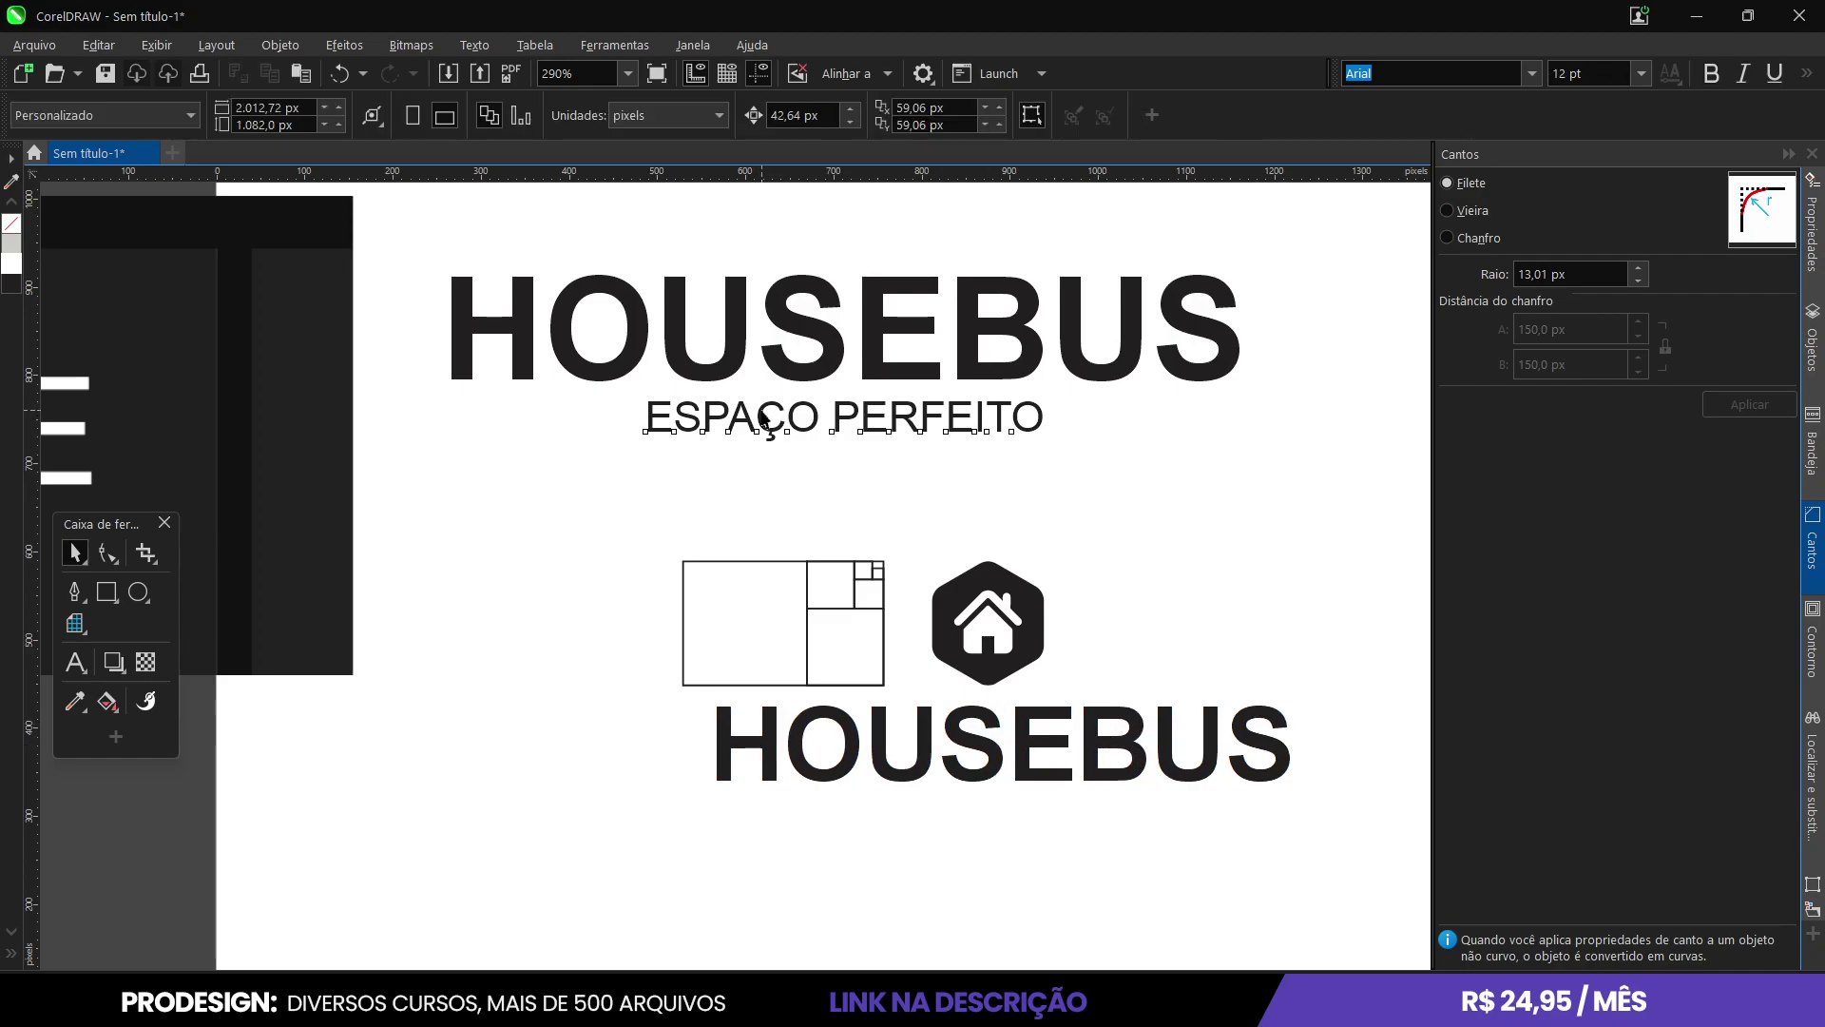
{"action": "left_click", "coordinate": [763, 410]}
{"action": "left_click_drag", "start_coordinate": [764, 411], "coordinate": [934, 815]}
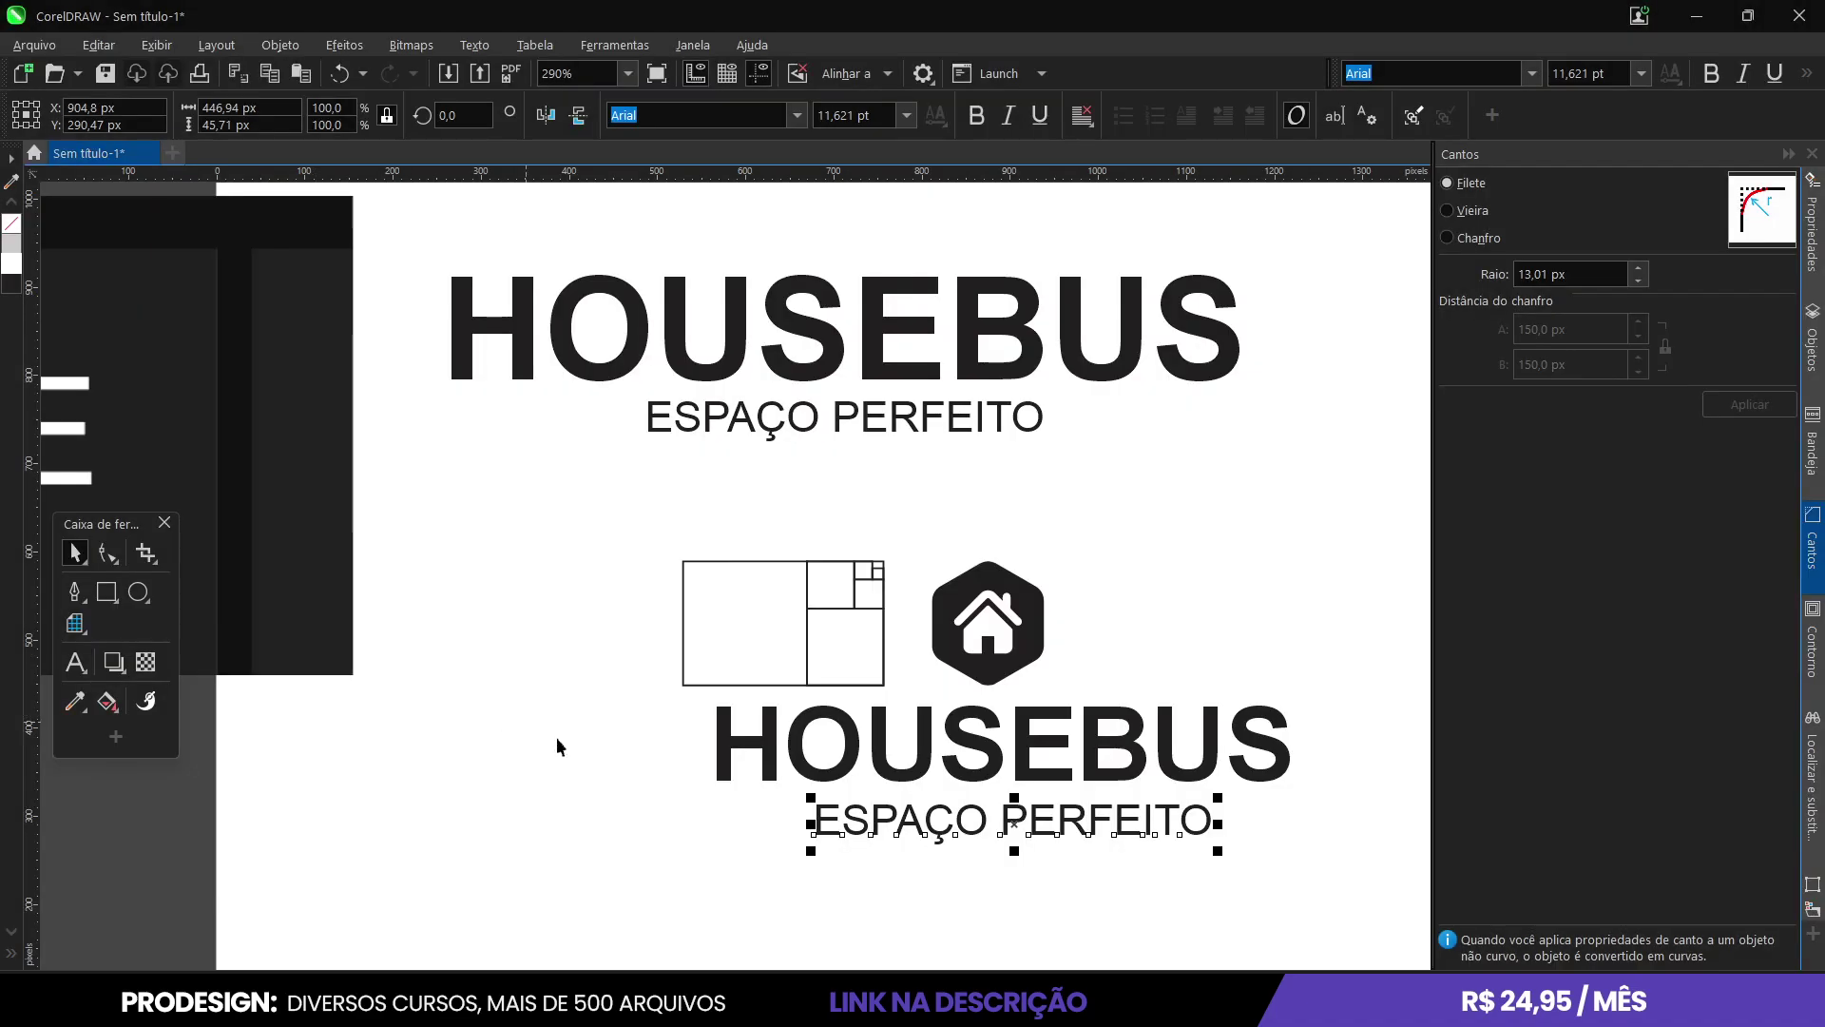
Paste the slogan suggestions screenshot scaled down to about 57,2% and move it so that it overlaps the page's left edge.
{"action": "left_click", "coordinate": [576, 752]}
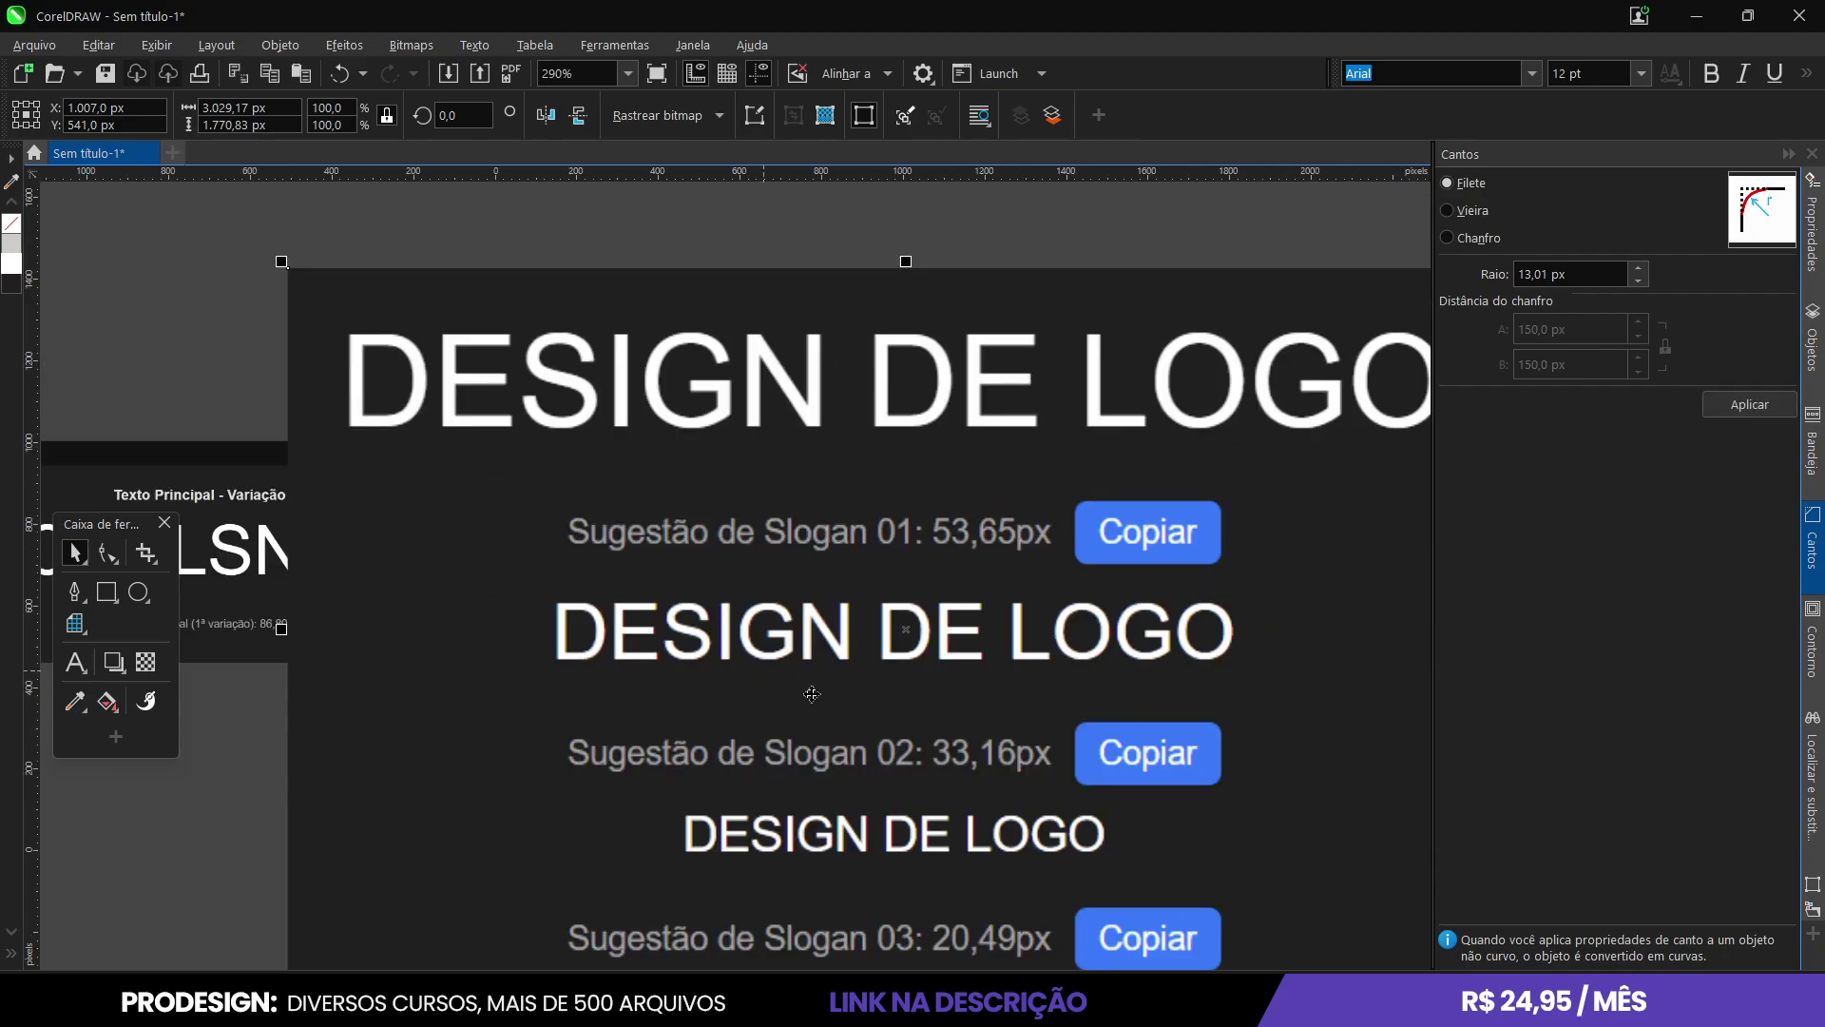
{"action": "scroll", "coordinate": [812, 694], "scroll_direction": "down", "scroll_amount": 3}
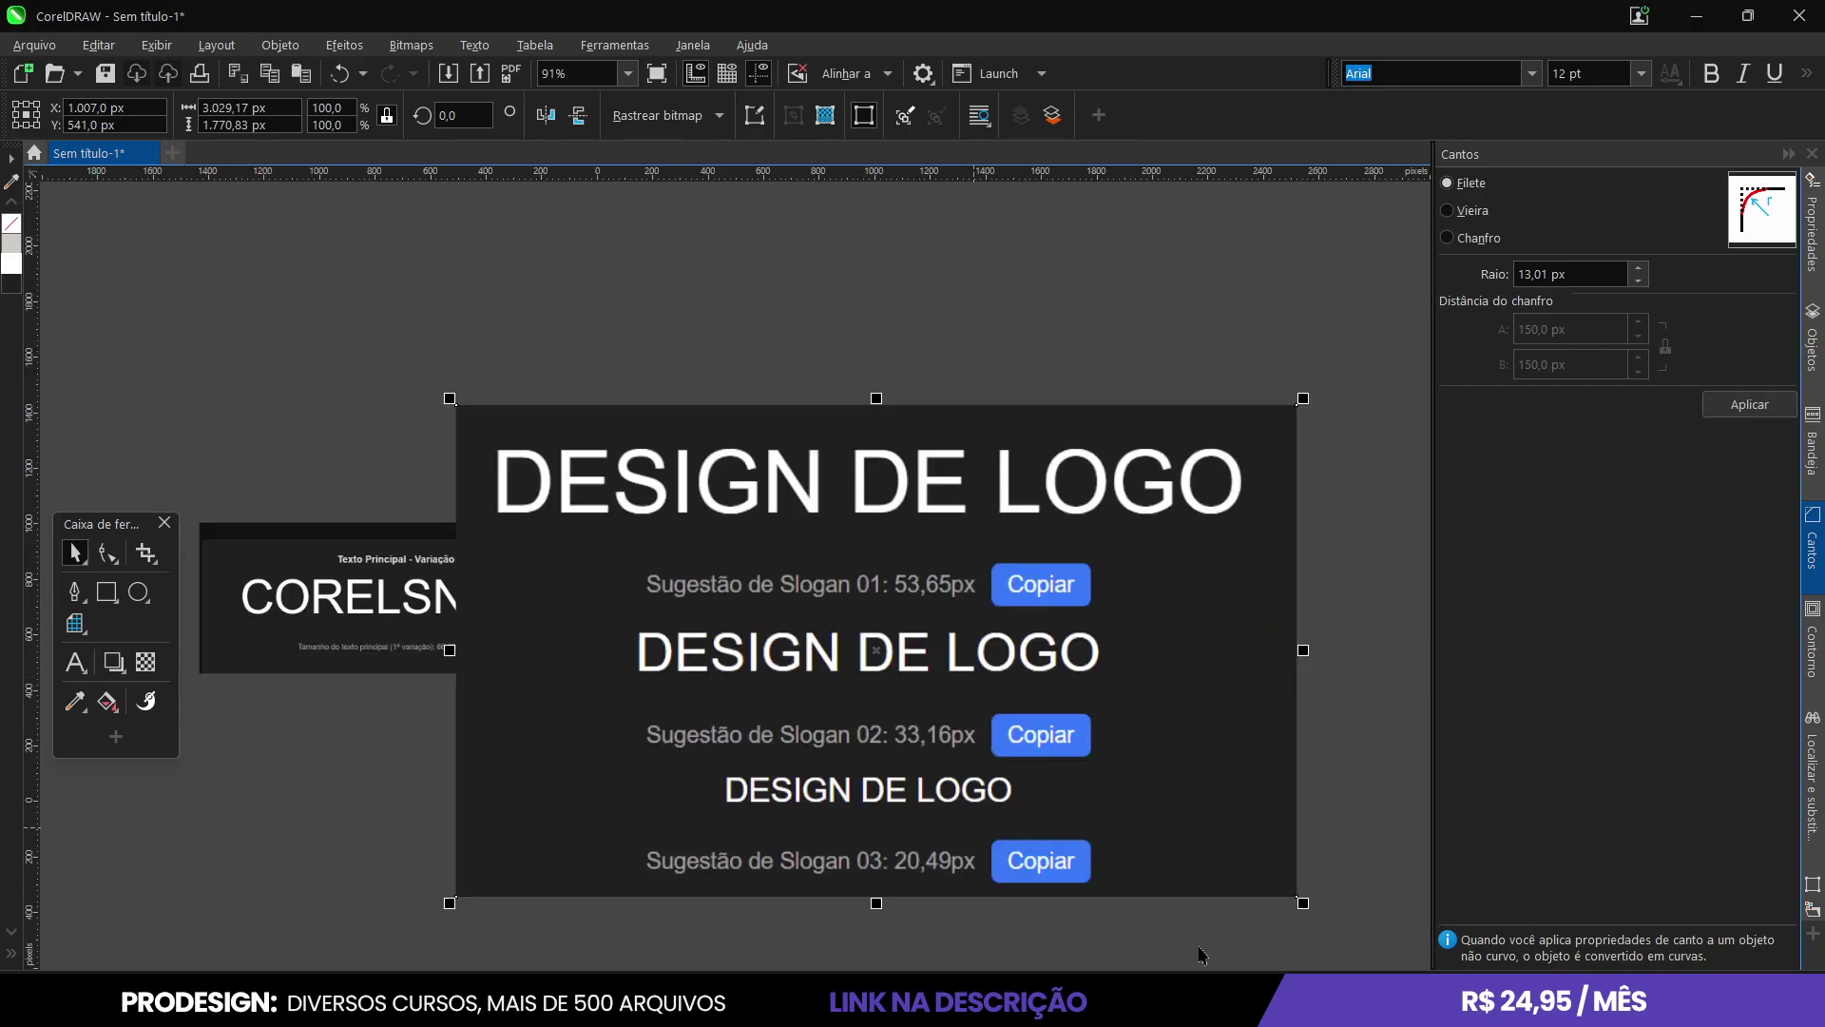
{"action": "left_click_drag", "start_coordinate": [1302, 903], "coordinate": [1132, 799]}
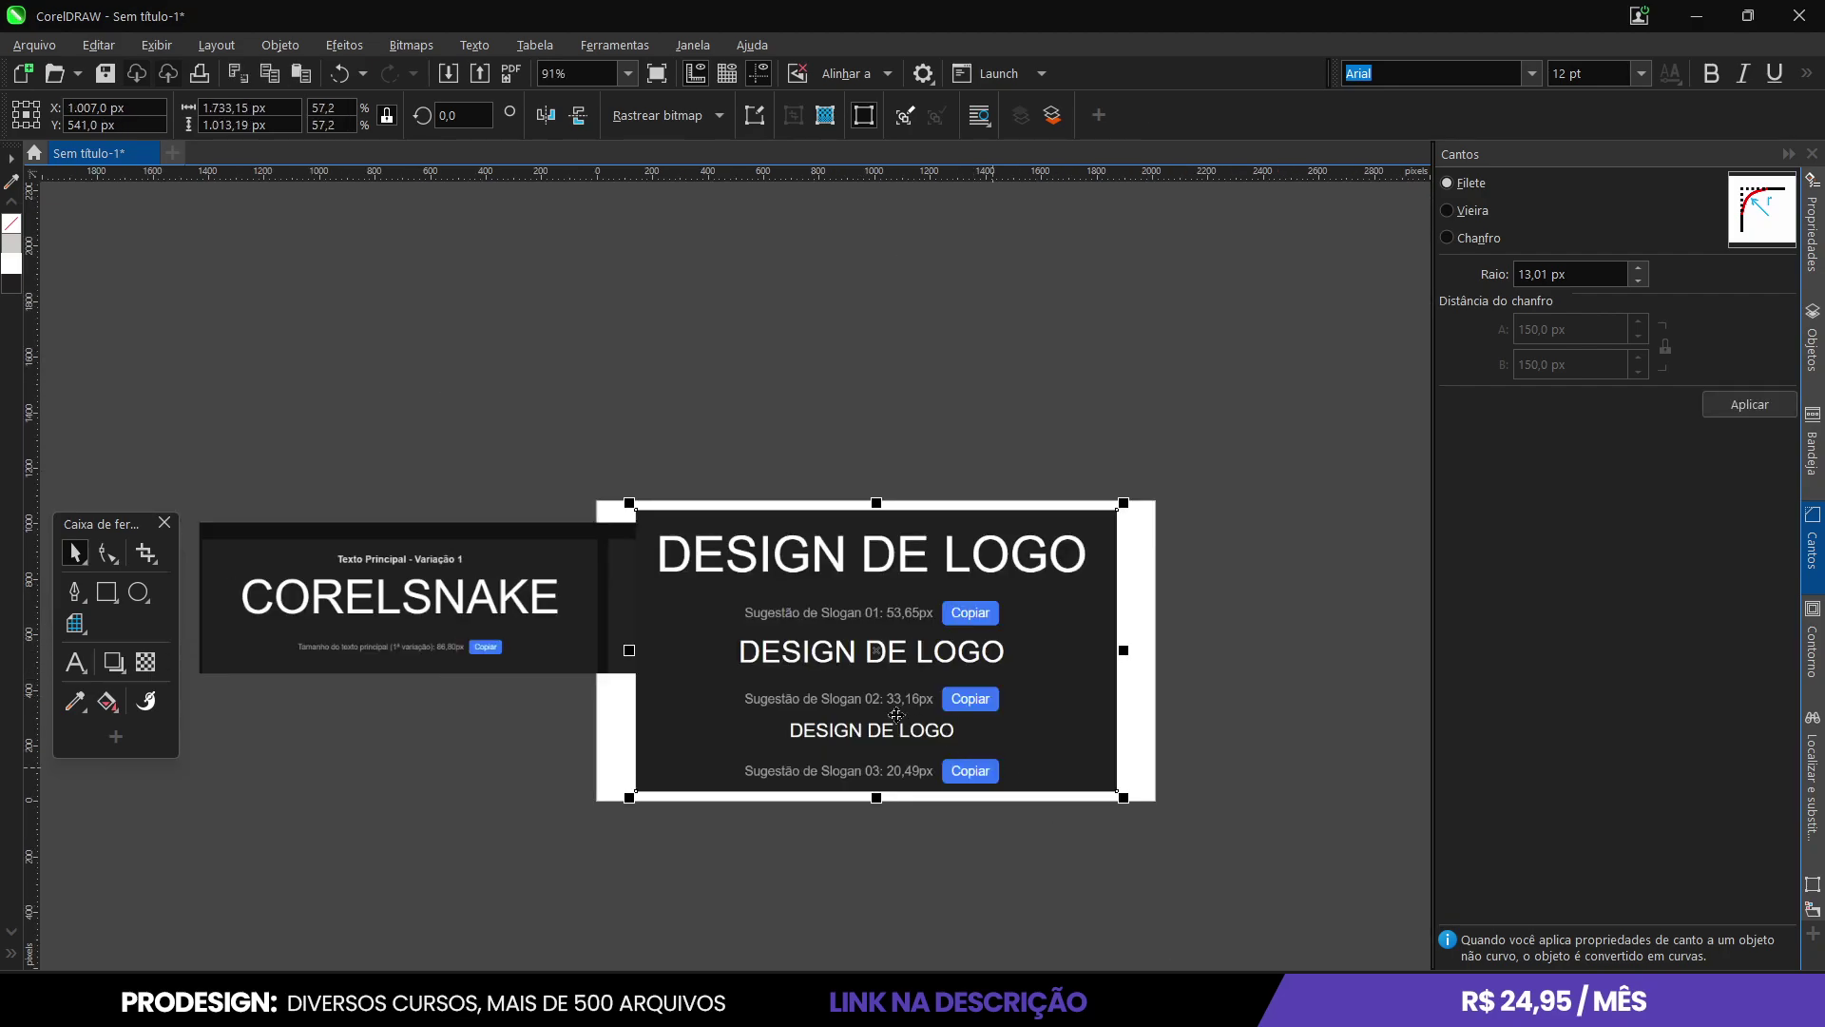
{"action": "left_click_drag", "start_coordinate": [803, 699], "coordinate": [447, 713]}
{"action": "scroll", "coordinate": [436, 735], "scroll_direction": "up", "scroll_amount": 1}
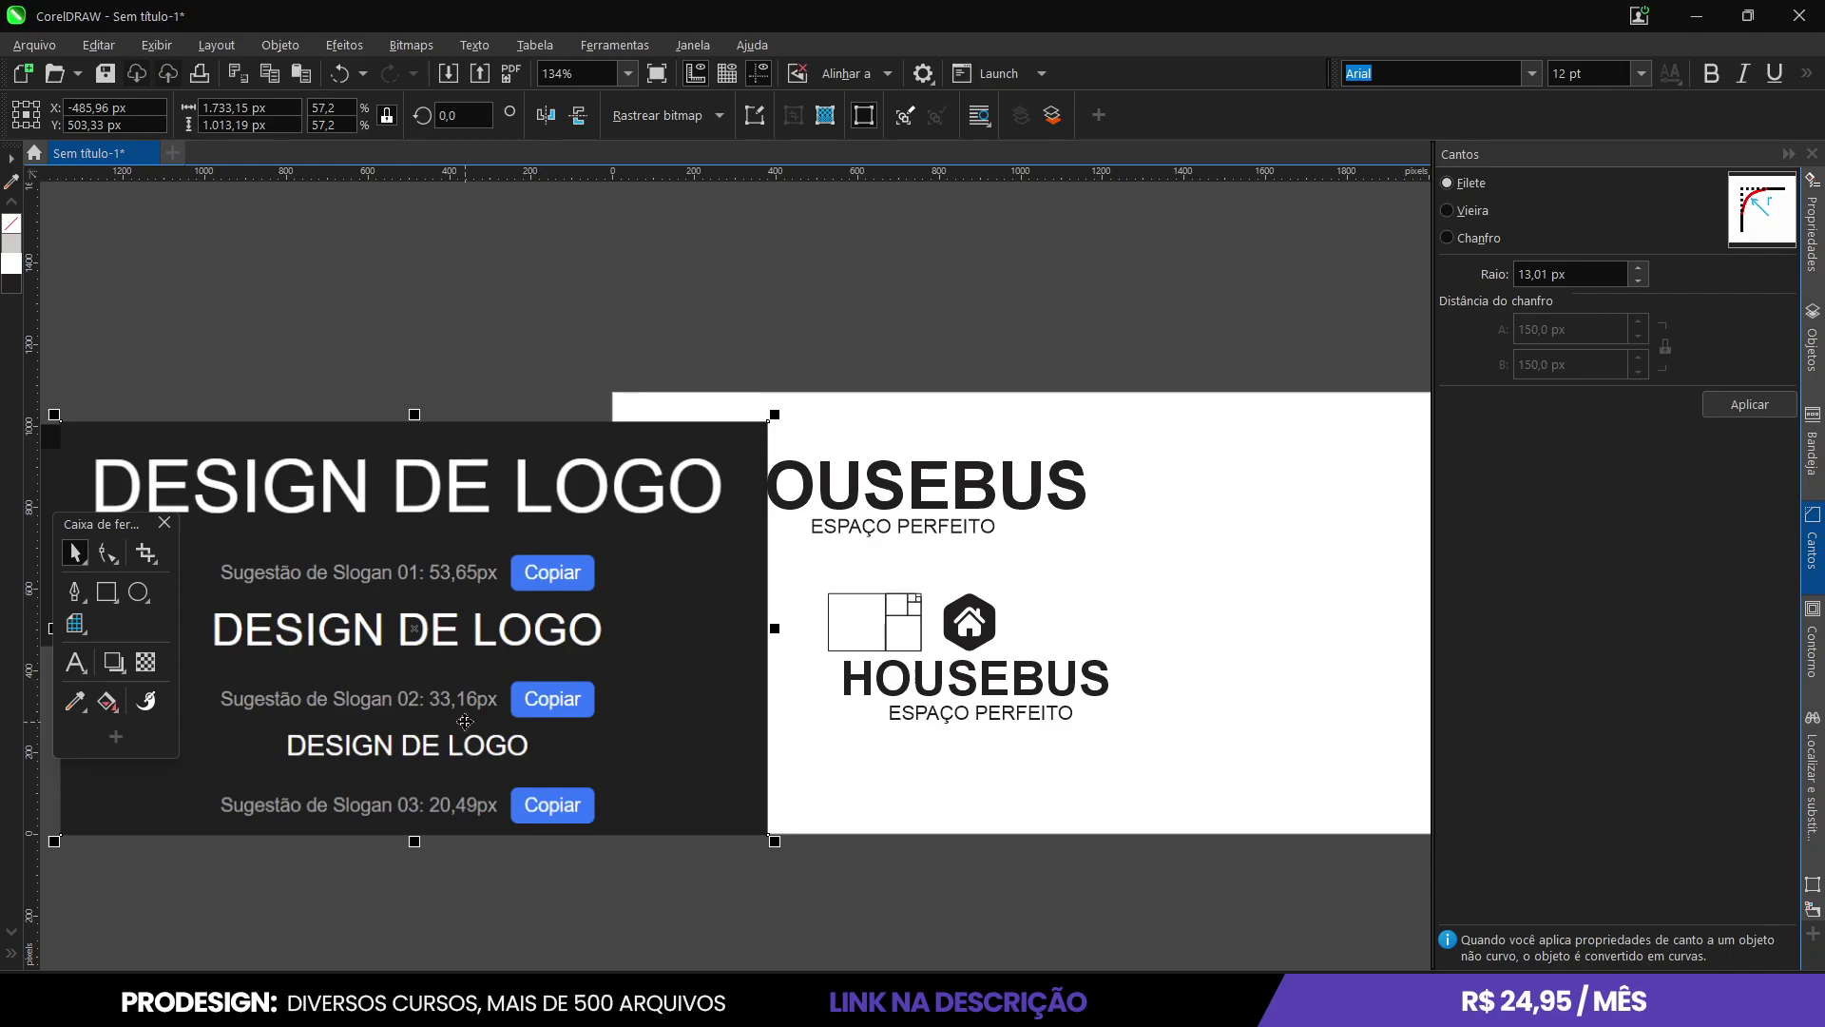
{"action": "scroll", "coordinate": [464, 724], "scroll_direction": "up", "scroll_amount": 1}
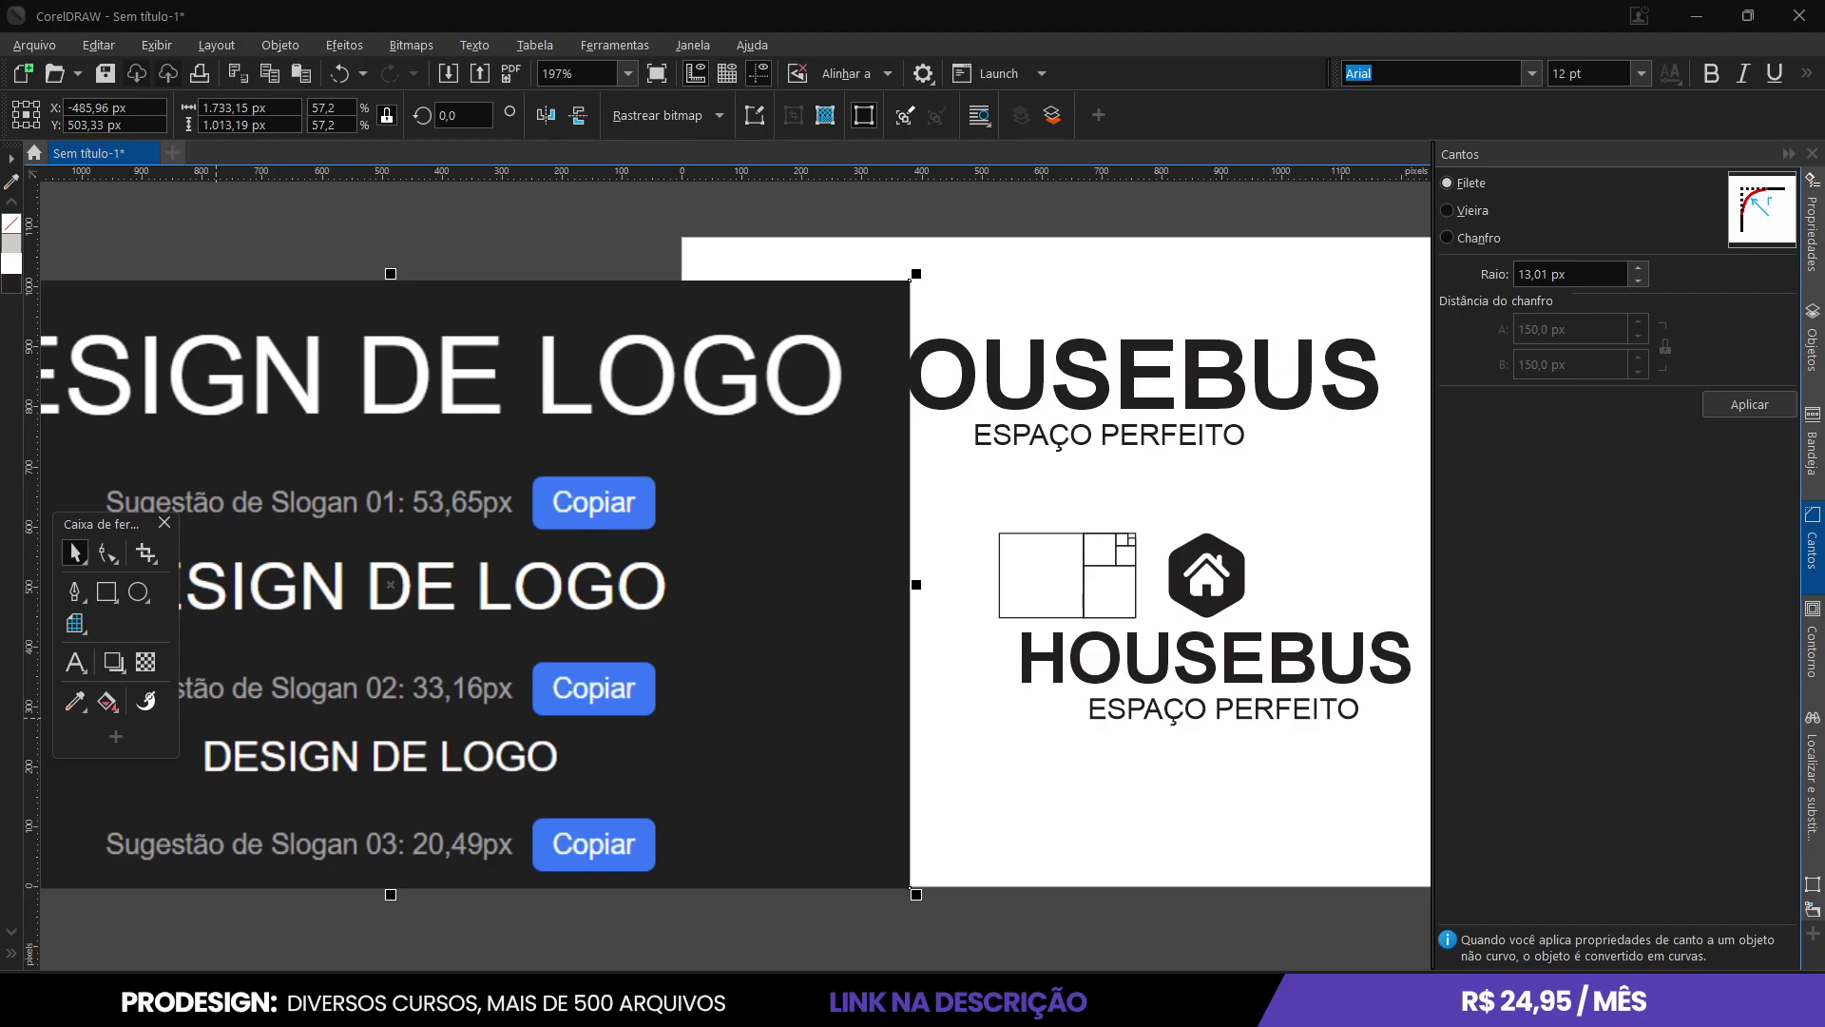
Set the duplicated slogan's height to 33,16 px and move it closer beneath the HOUSEBUS title.
{"action": "left_click", "coordinate": [1137, 709]}
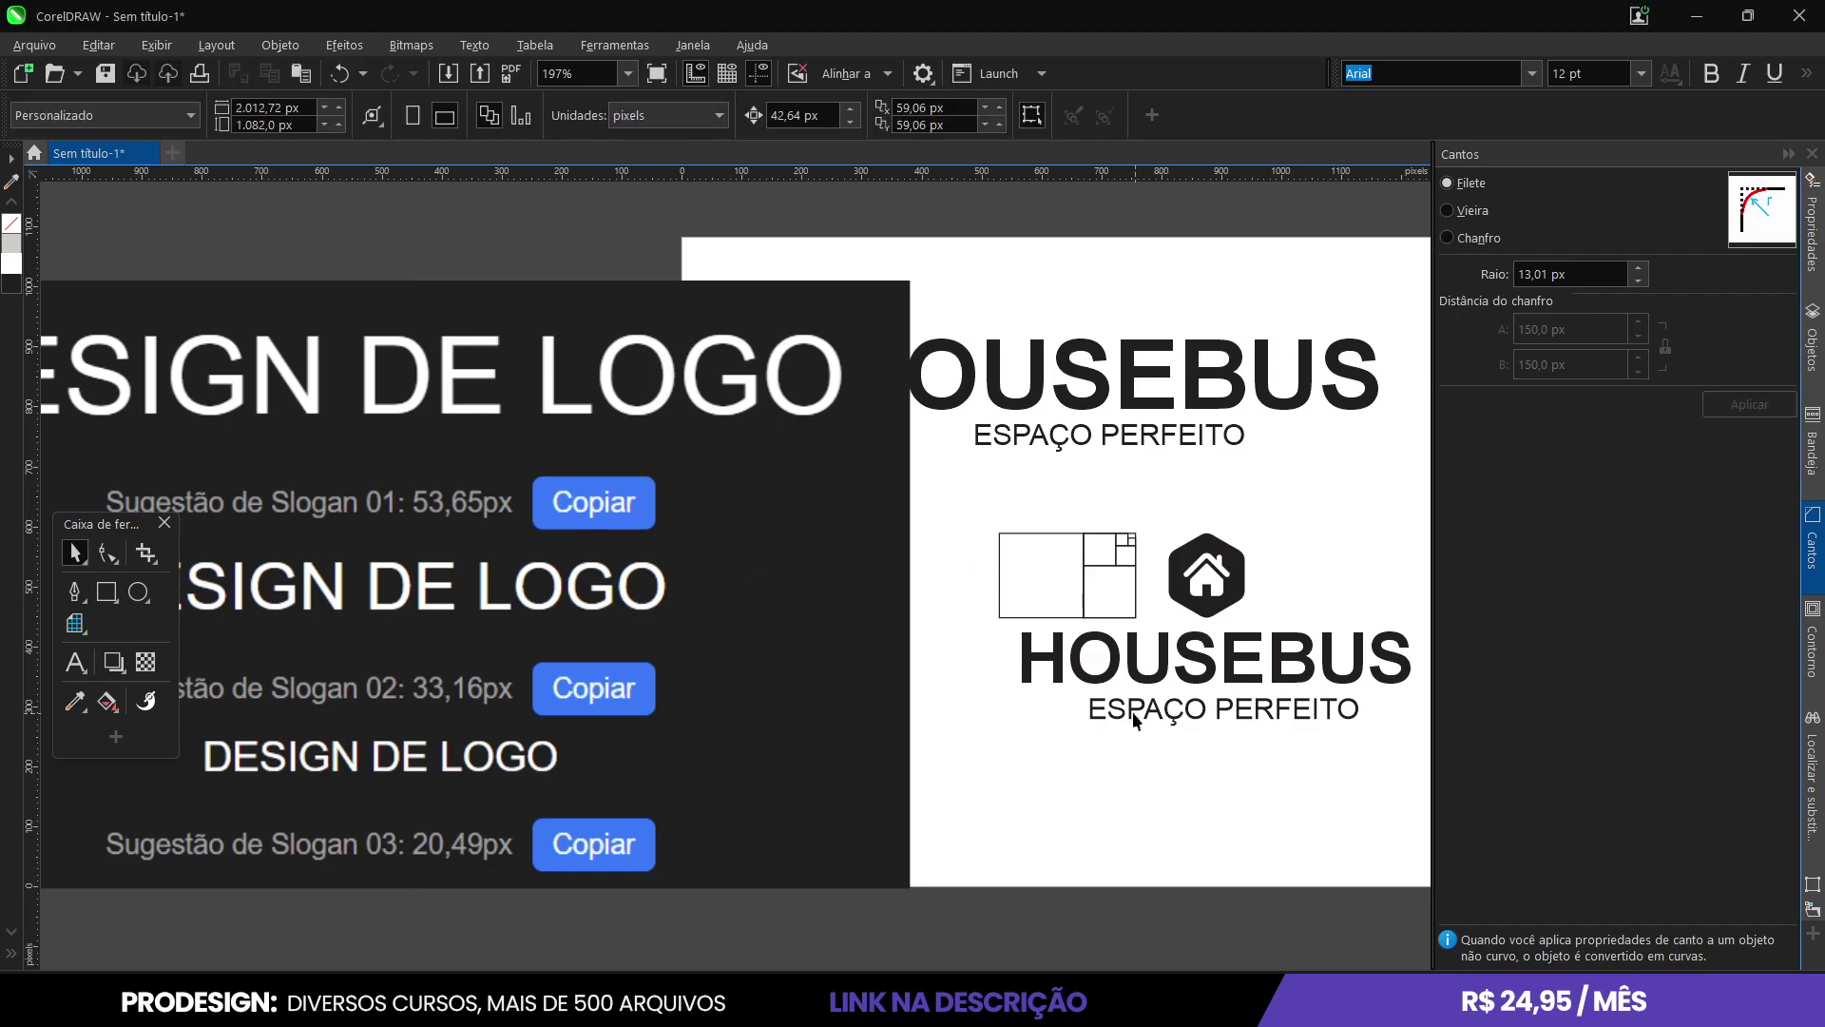
{"action": "double_click", "coordinate": [223, 124]}
{"action": "type", "text": "33,16"}
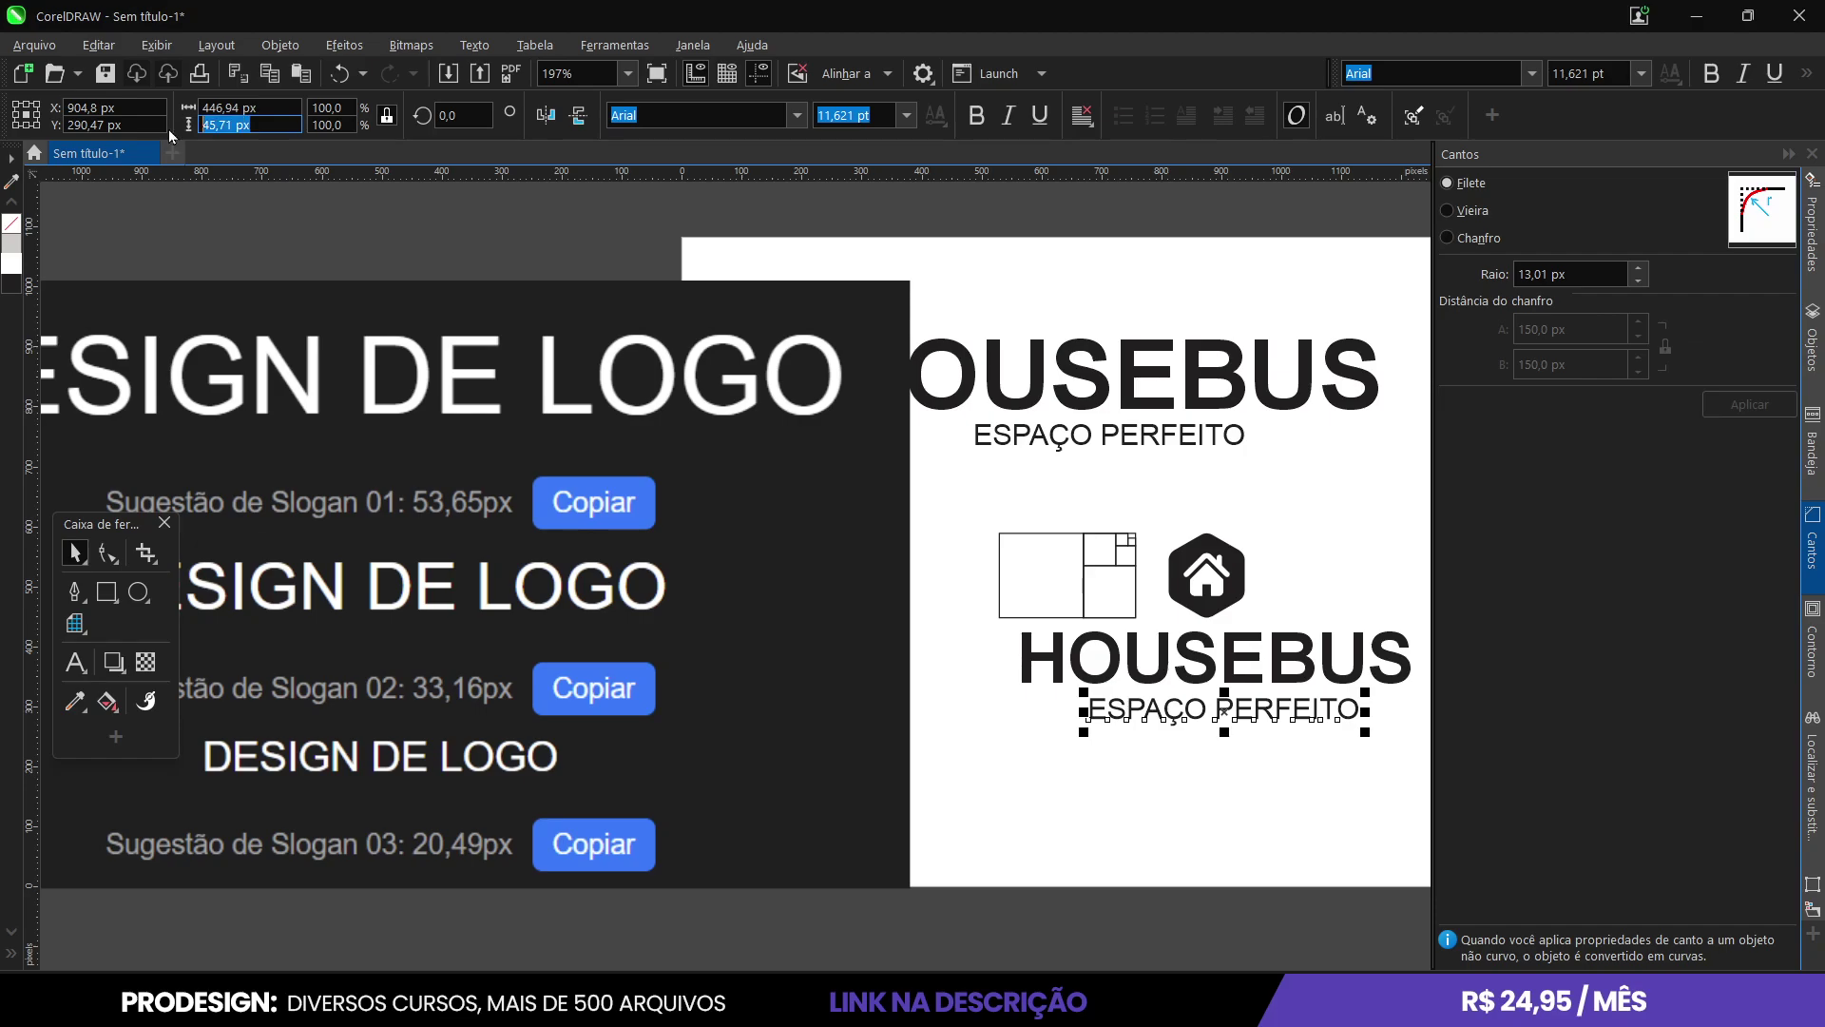
{"action": "key", "text": "Return"}
{"action": "scroll", "coordinate": [1204, 674], "scroll_direction": "up", "scroll_amount": 2}
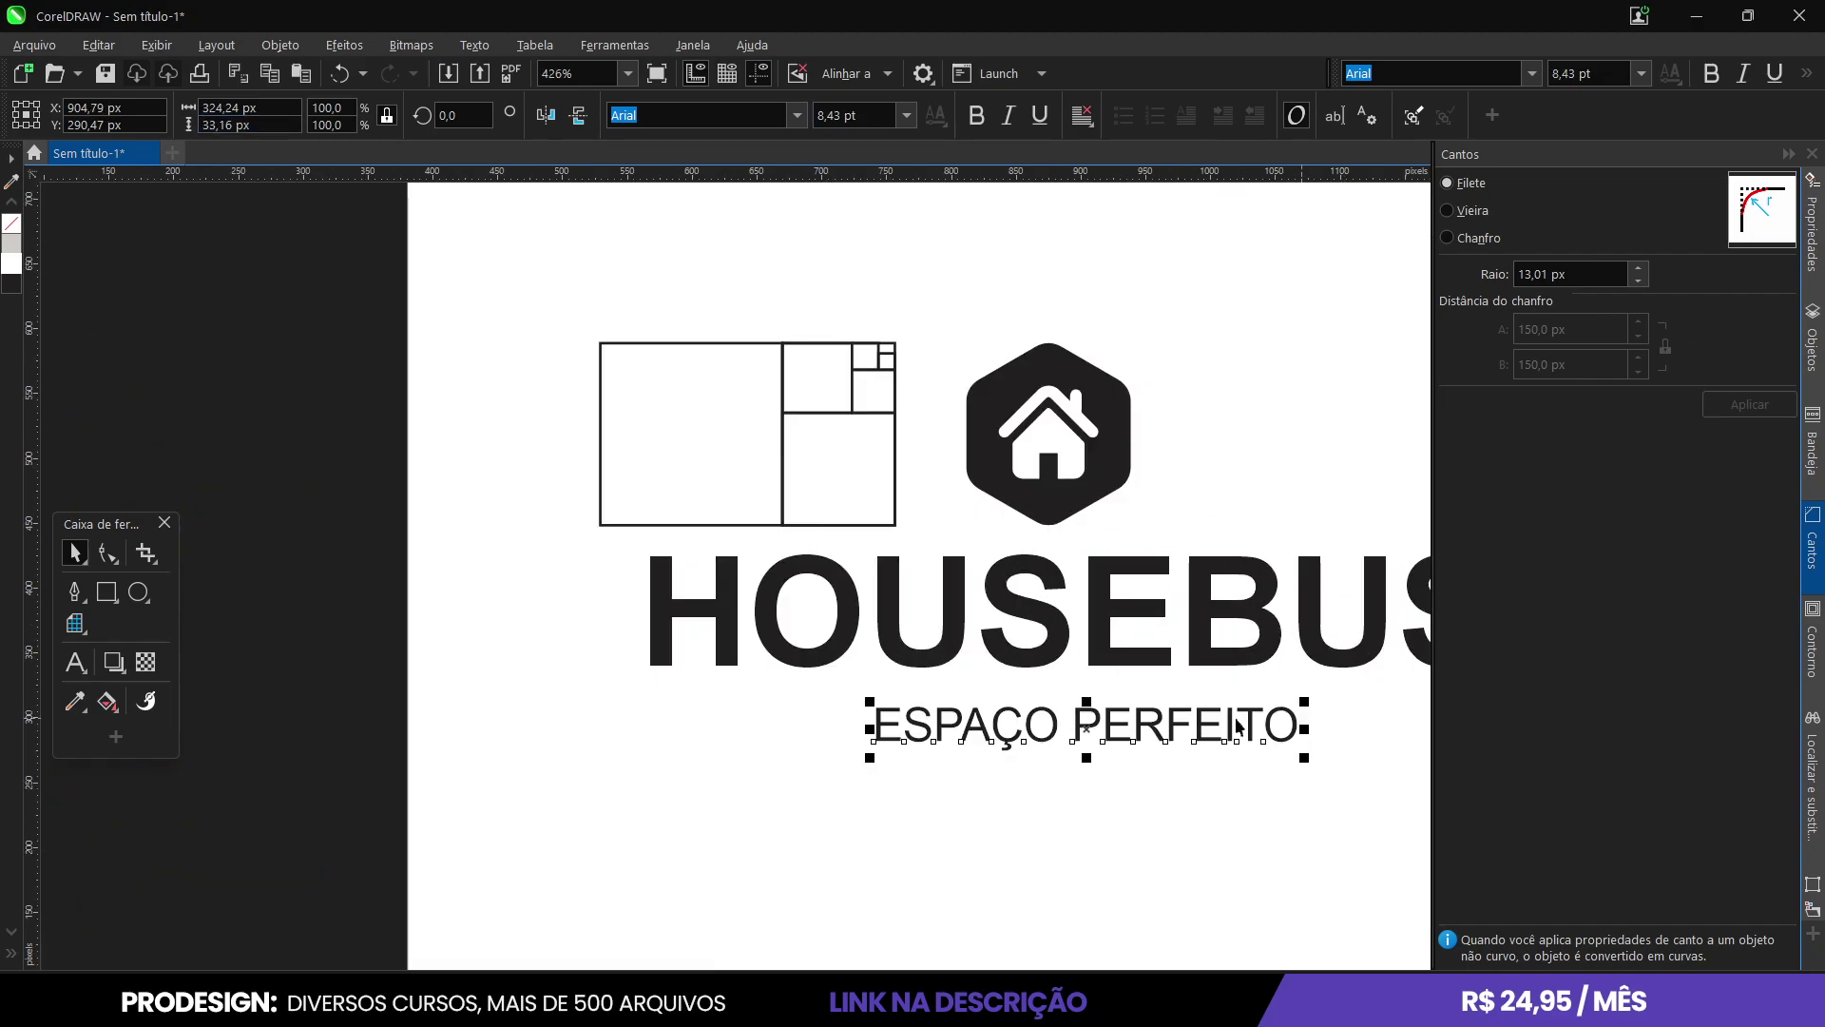
{"action": "scroll", "coordinate": [1092, 766], "scroll_direction": "down", "scroll_amount": 2}
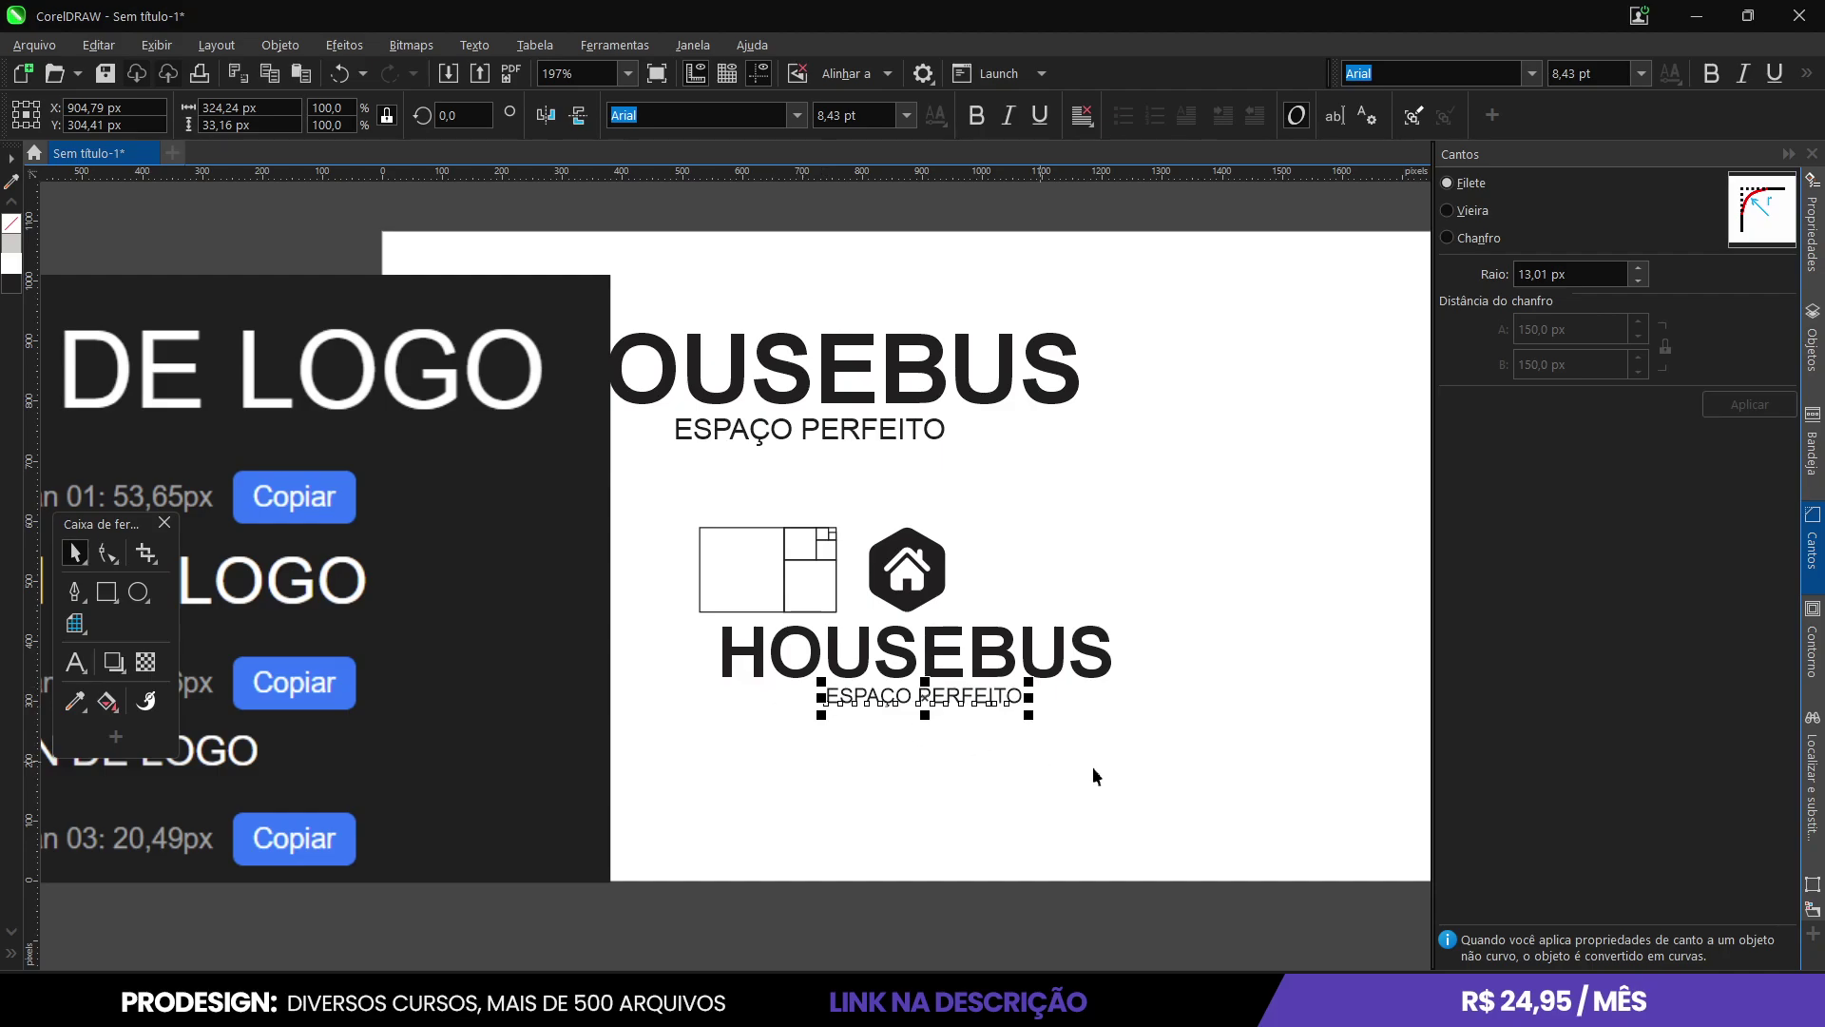
Select the resized title and slogan together and move them slightly further below the house icon.
{"action": "left_click", "coordinate": [1058, 701]}
{"action": "left_click_drag", "start_coordinate": [1058, 701], "coordinate": [664, 620]}
{"action": "scroll", "coordinate": [915, 645], "scroll_direction": "up", "scroll_amount": 1}
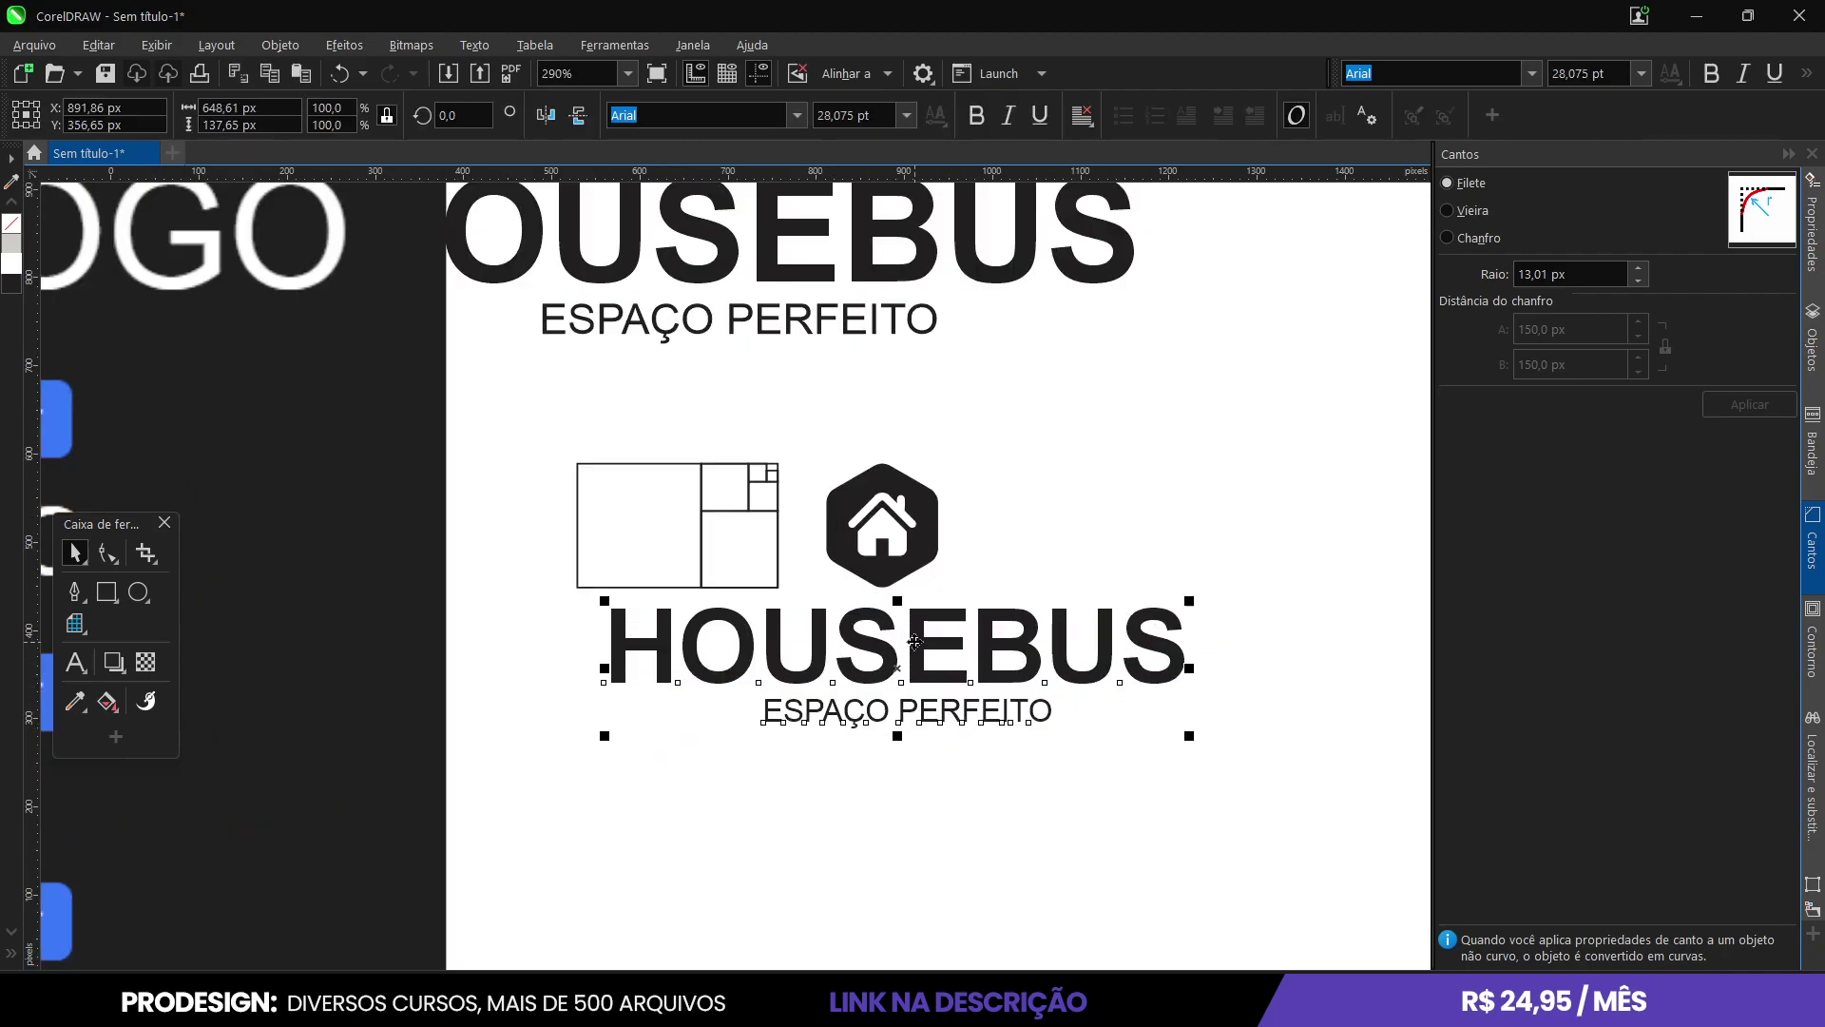
{"action": "scroll", "coordinate": [915, 645], "scroll_direction": "up", "scroll_amount": 1}
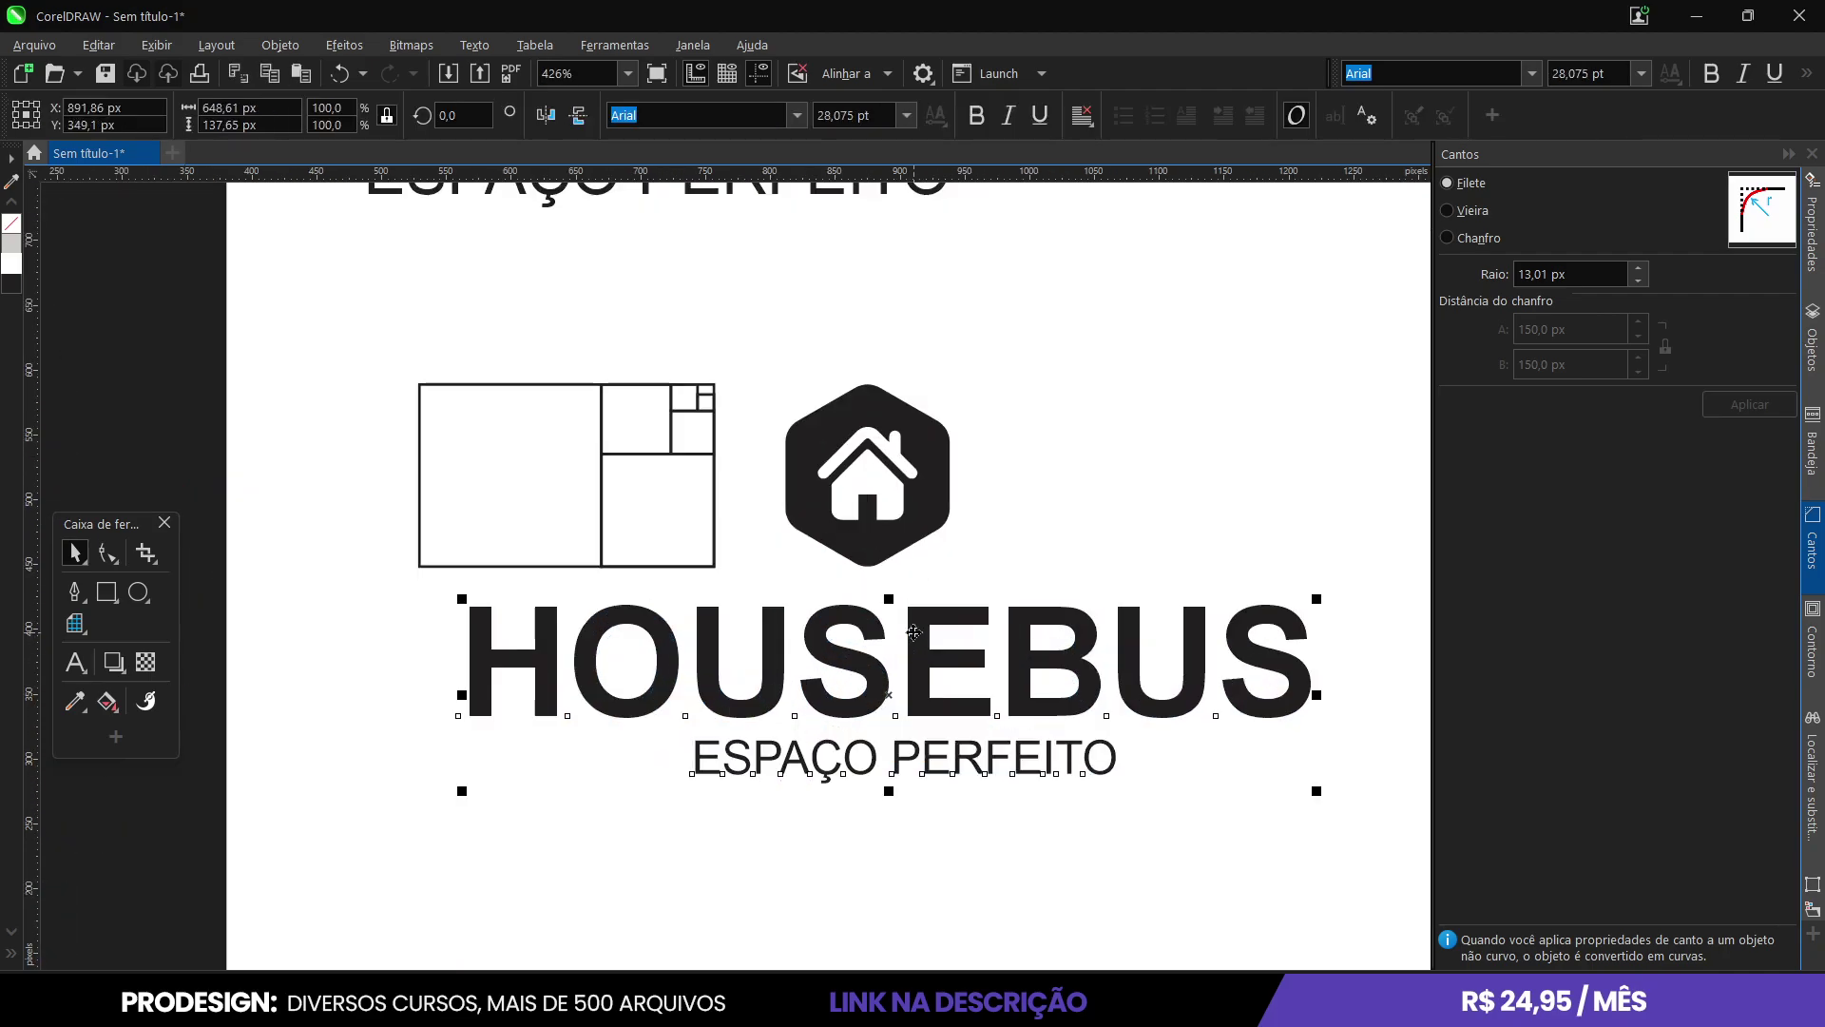
{"action": "left_click", "coordinate": [945, 783]}
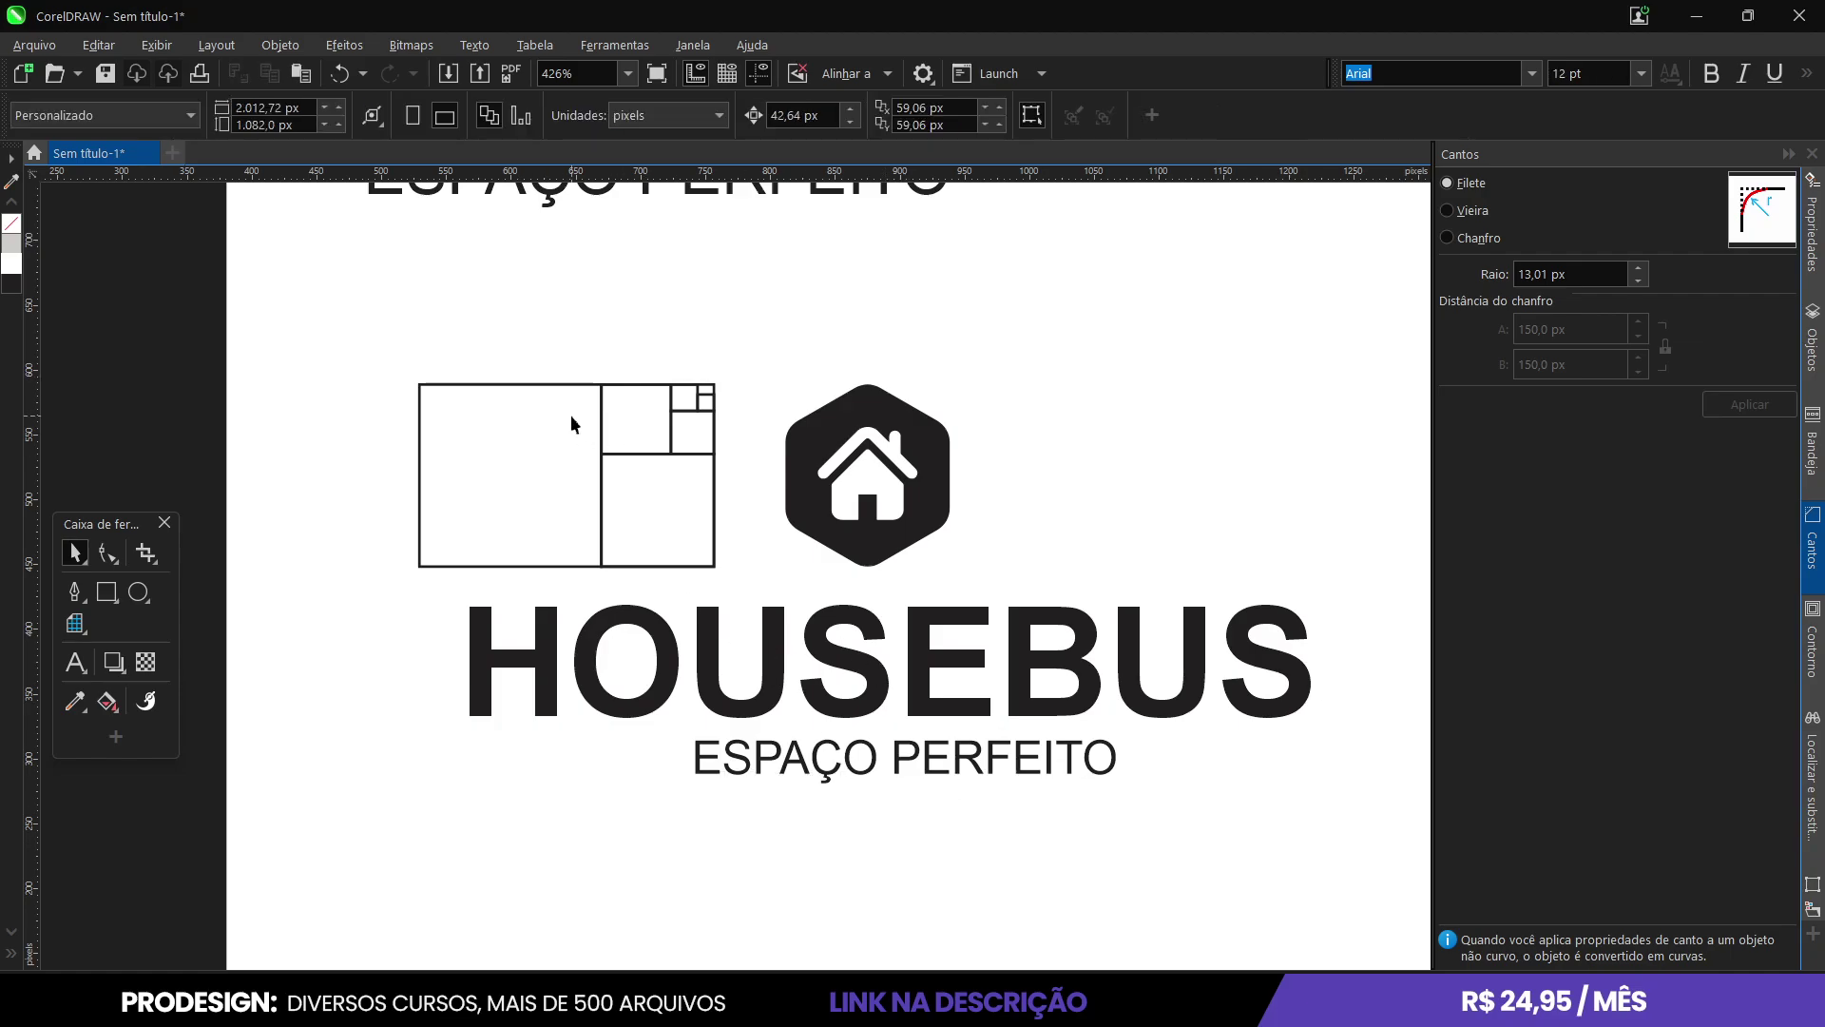
Compare the sizes of the house icon, title and slogan with the matching squares of the golden-ratio rectangle.
{"action": "scroll", "coordinate": [534, 486], "scroll_direction": "down", "scroll_amount": 1}
{"action": "scroll", "coordinate": [725, 458], "scroll_direction": "up", "scroll_amount": 1}
{"action": "left_click", "coordinate": [728, 480]}
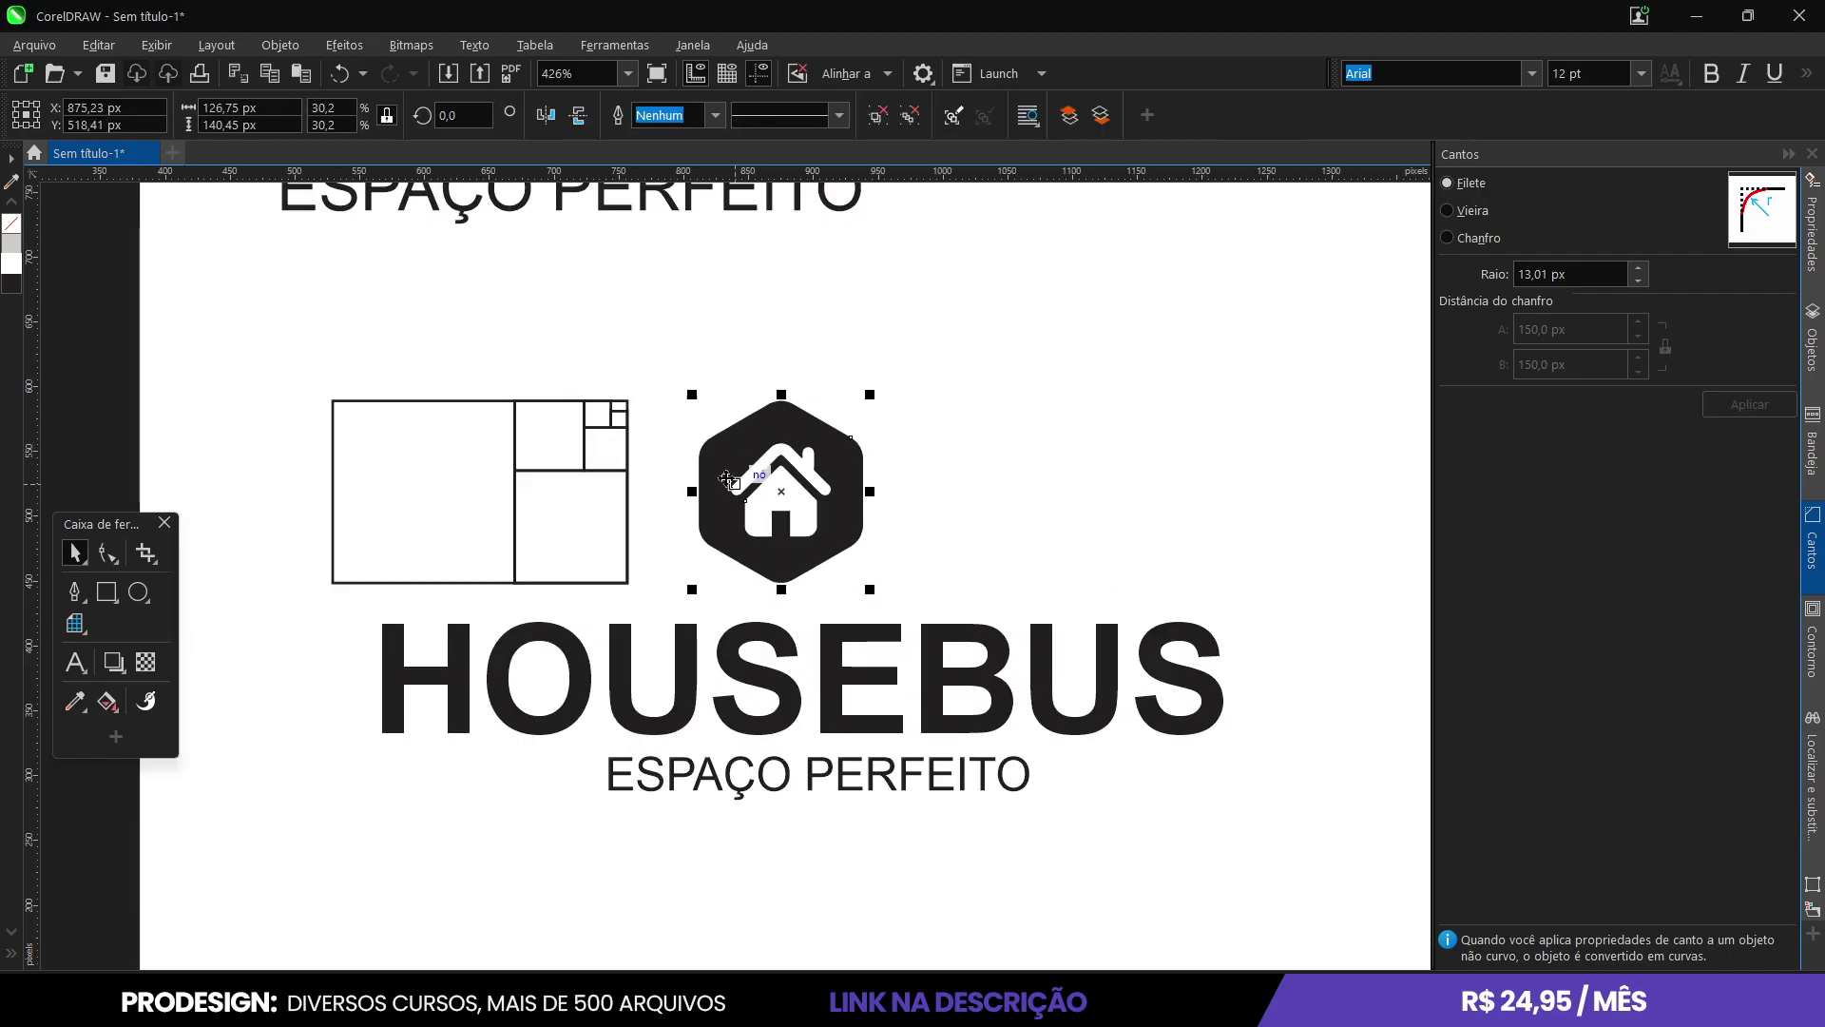
{"action": "left_click", "coordinate": [477, 441]}
{"action": "left_click", "coordinate": [808, 495]}
{"action": "left_click", "coordinate": [384, 476]}
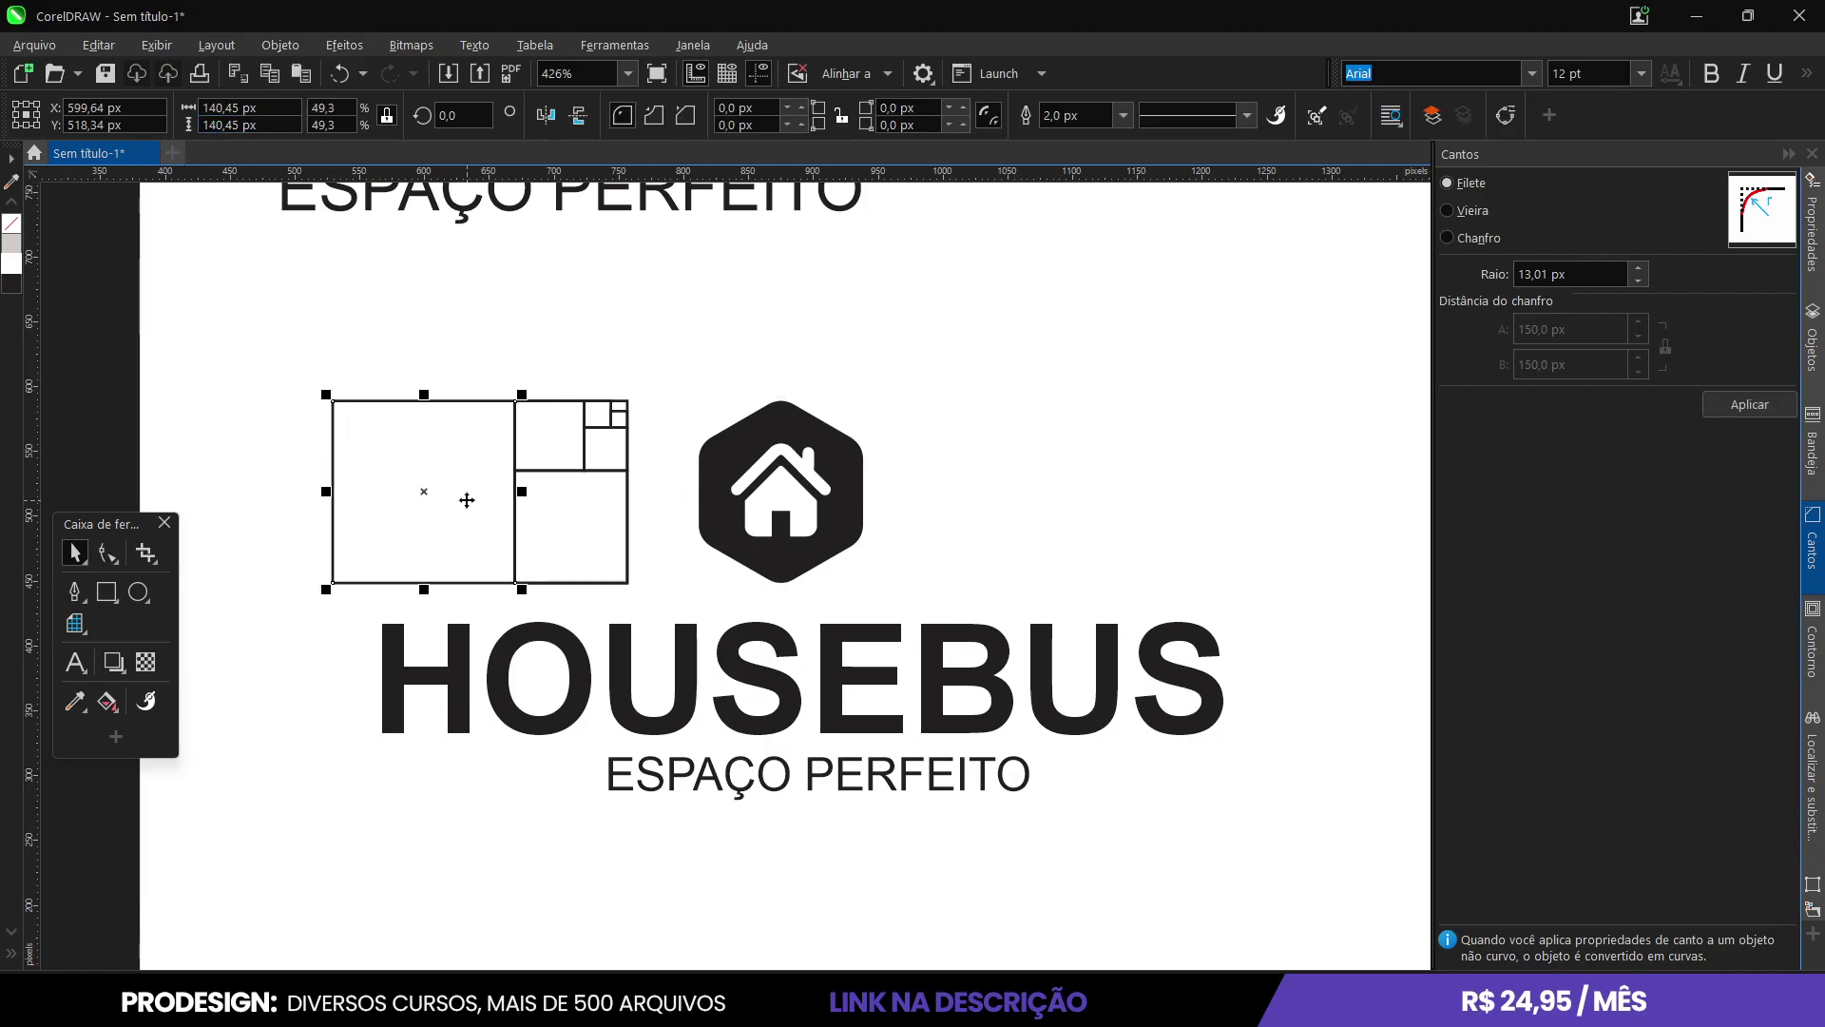
{"action": "left_click", "coordinate": [561, 644]}
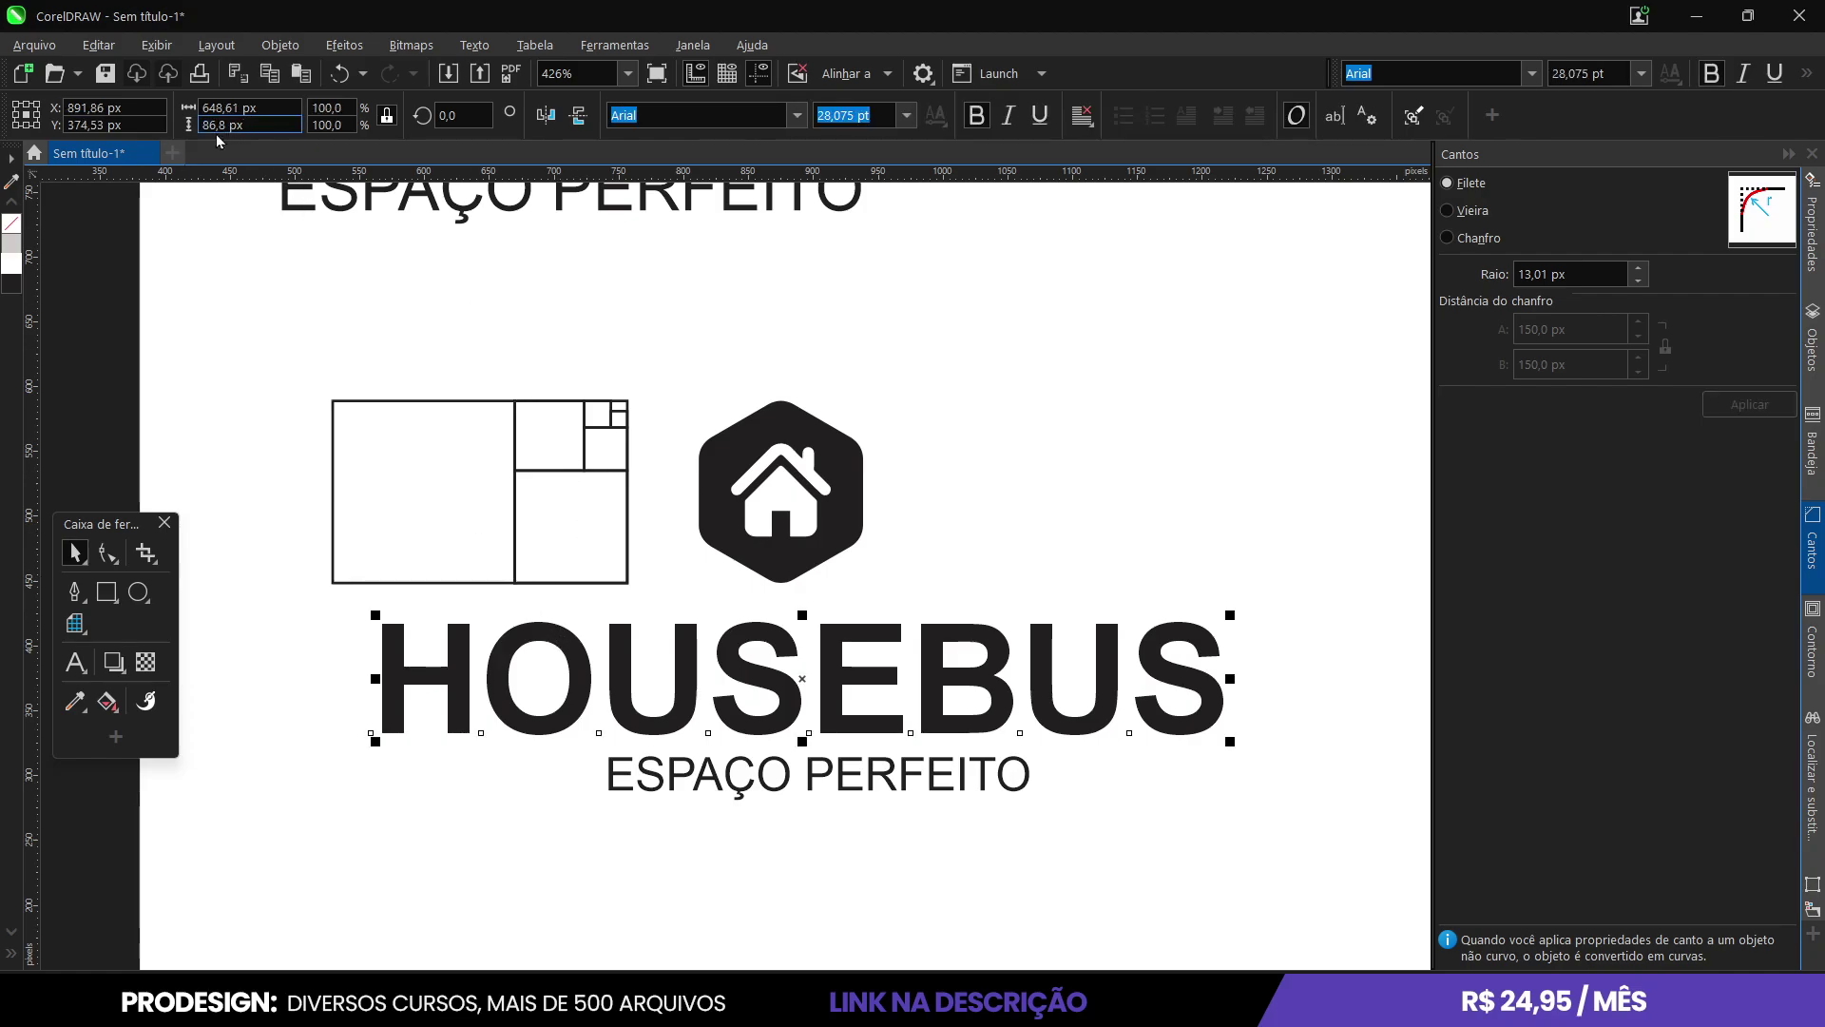
{"action": "left_click", "coordinate": [559, 530]}
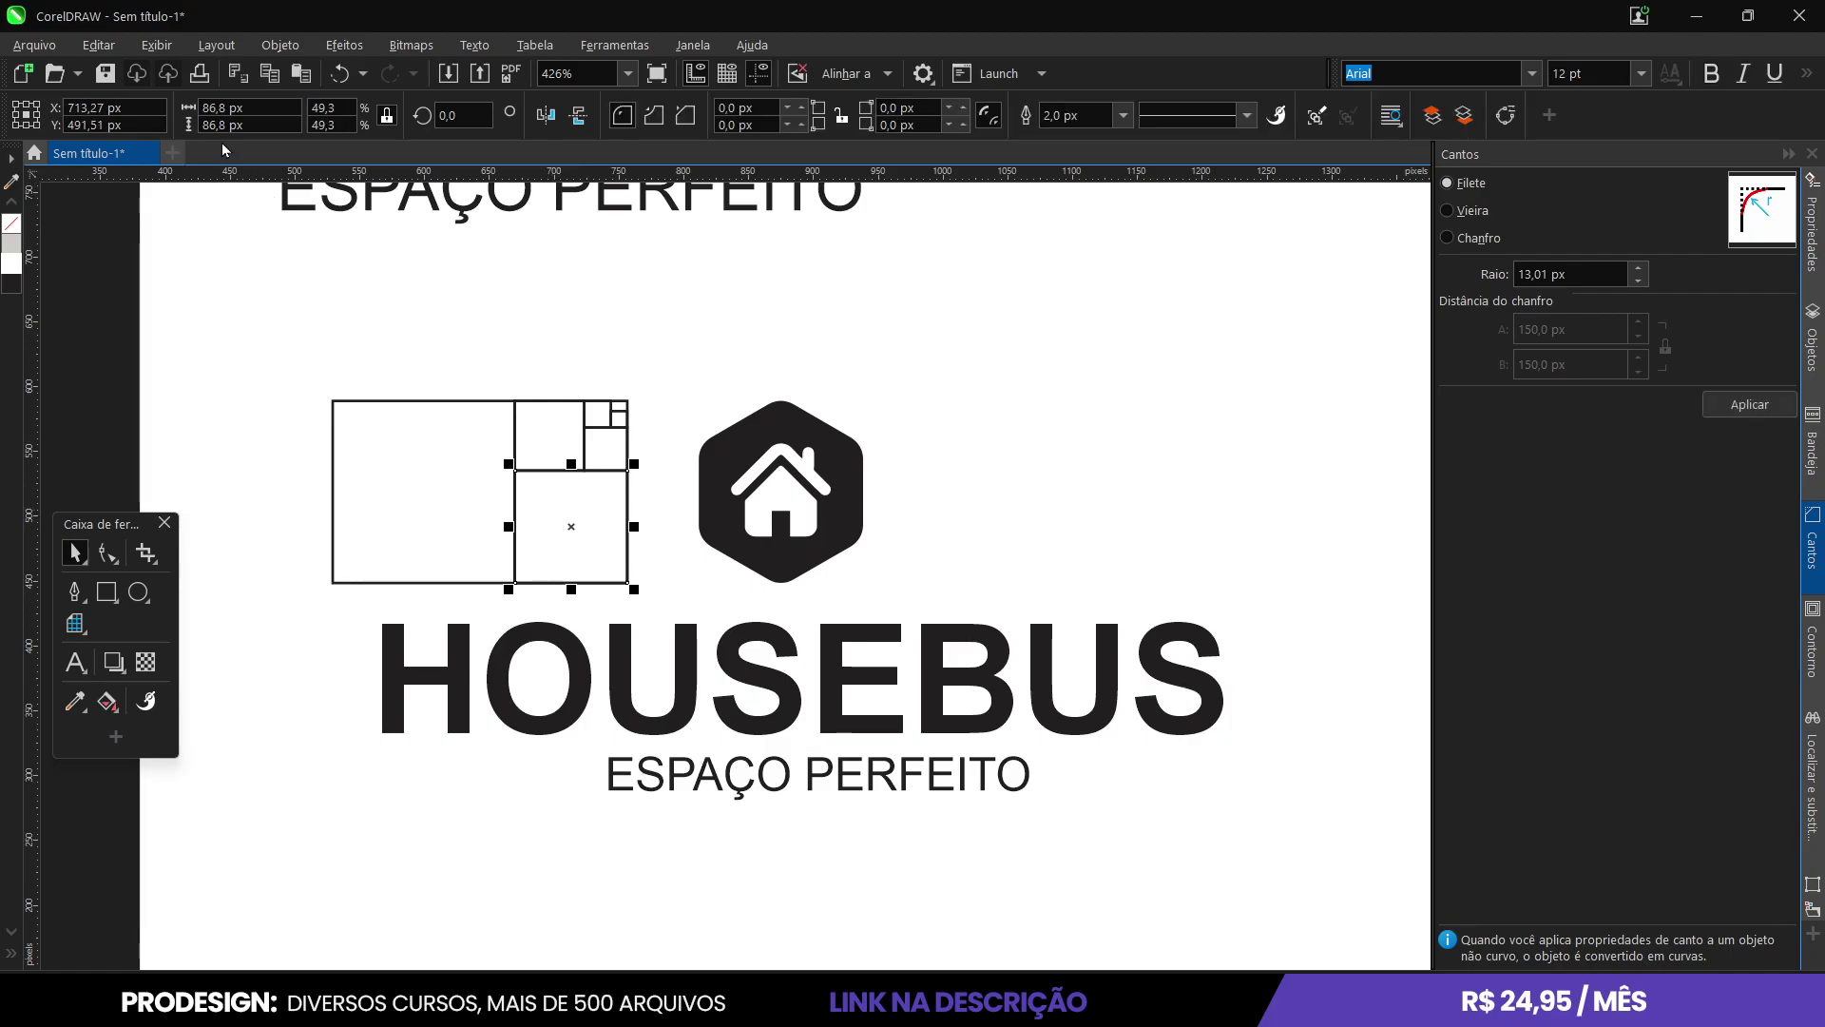
{"action": "left_click", "coordinate": [656, 784]}
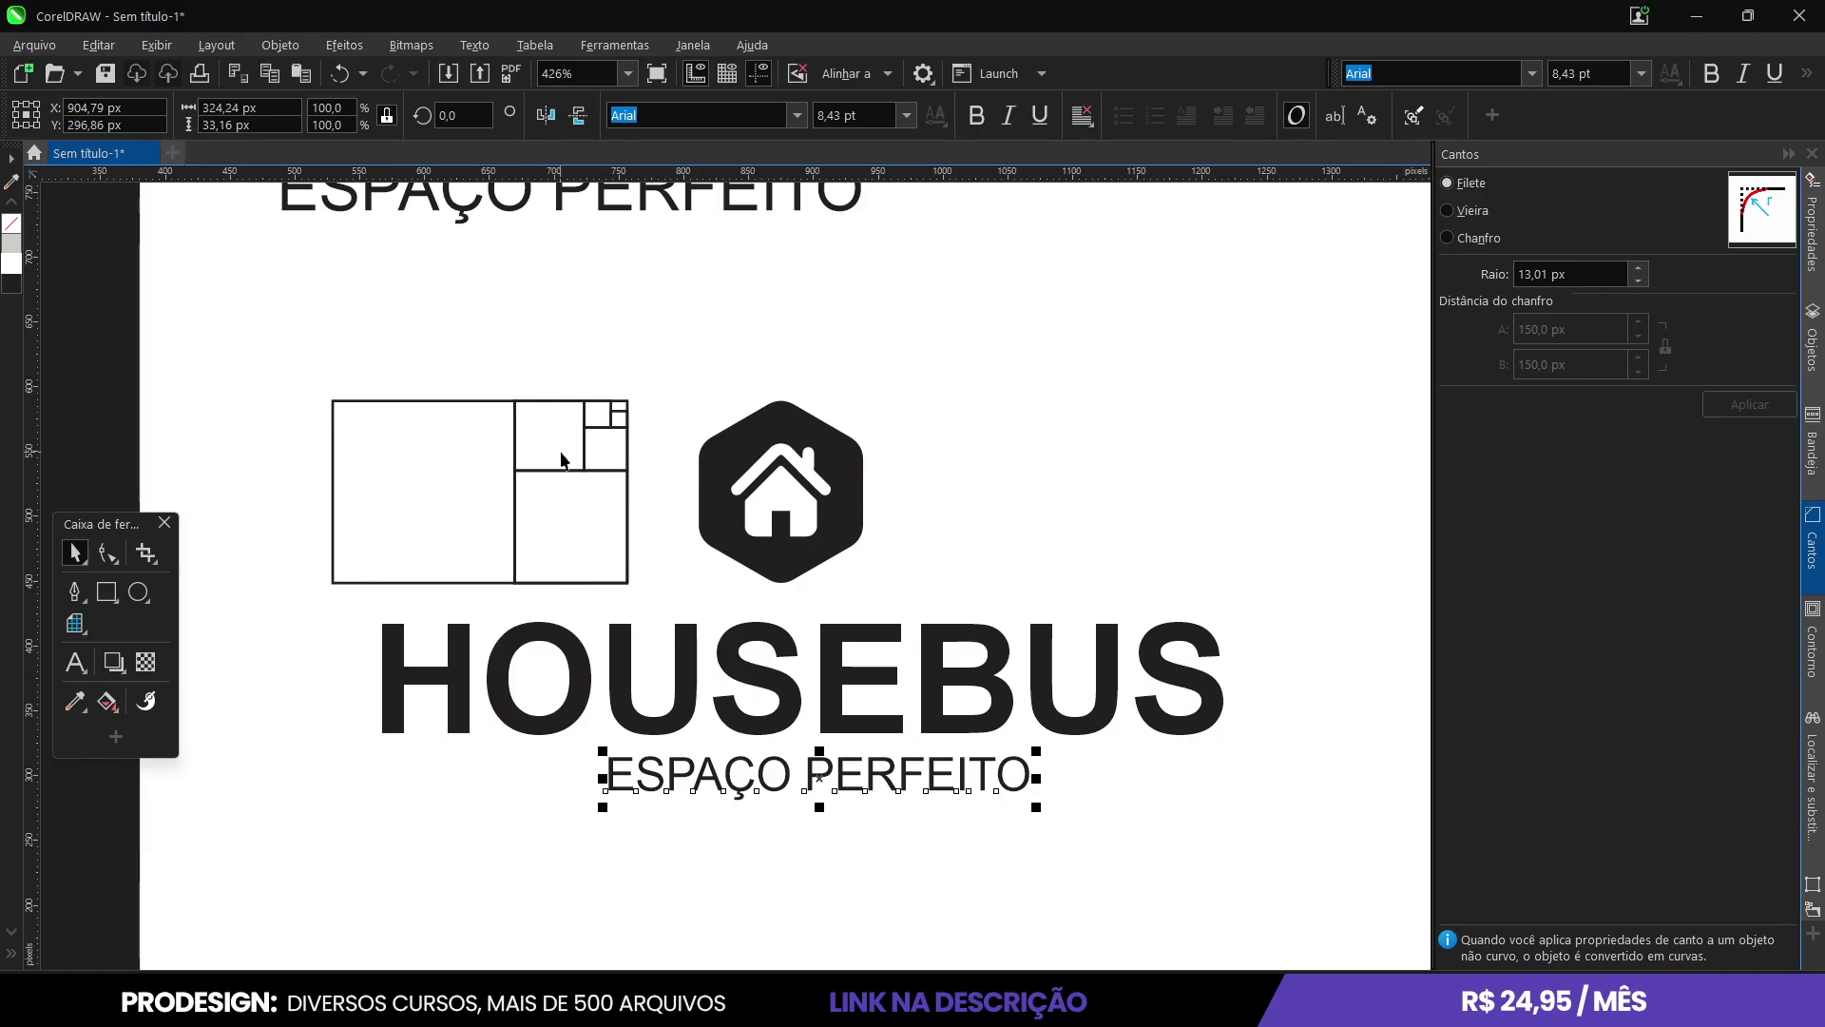
{"action": "left_click", "coordinate": [605, 458]}
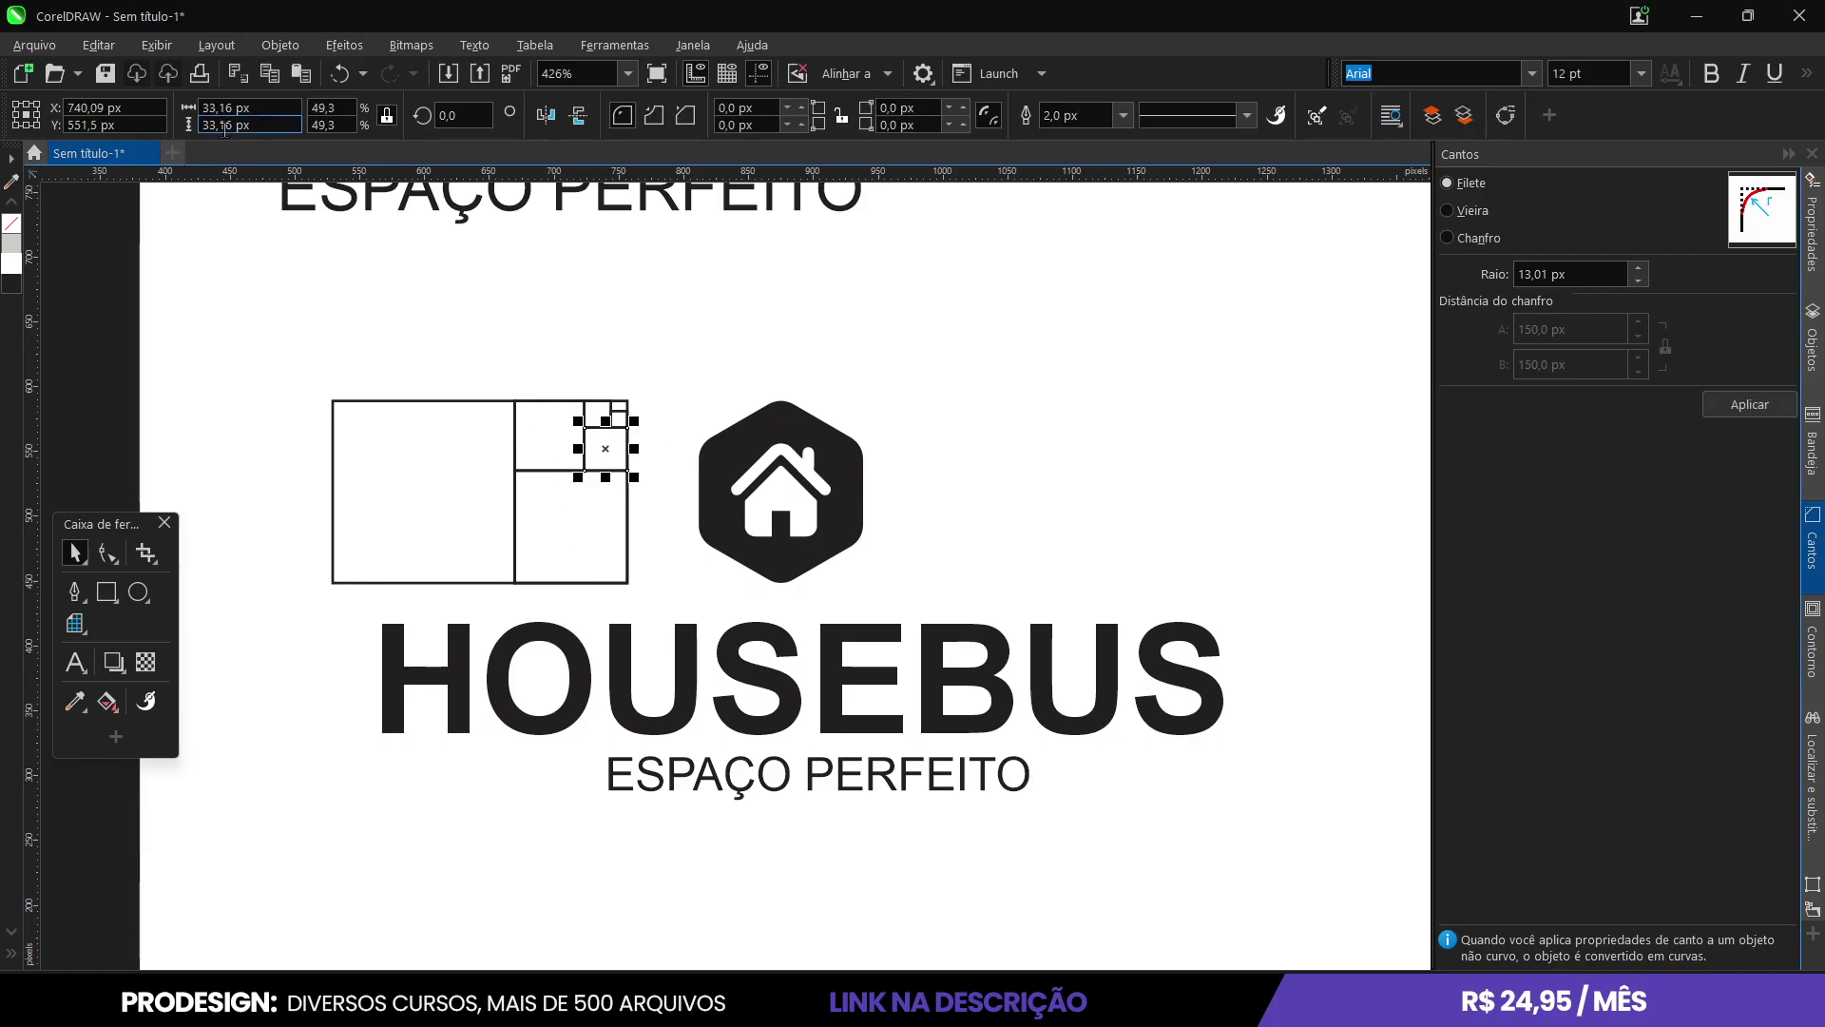
{"action": "left_click", "coordinate": [653, 775]}
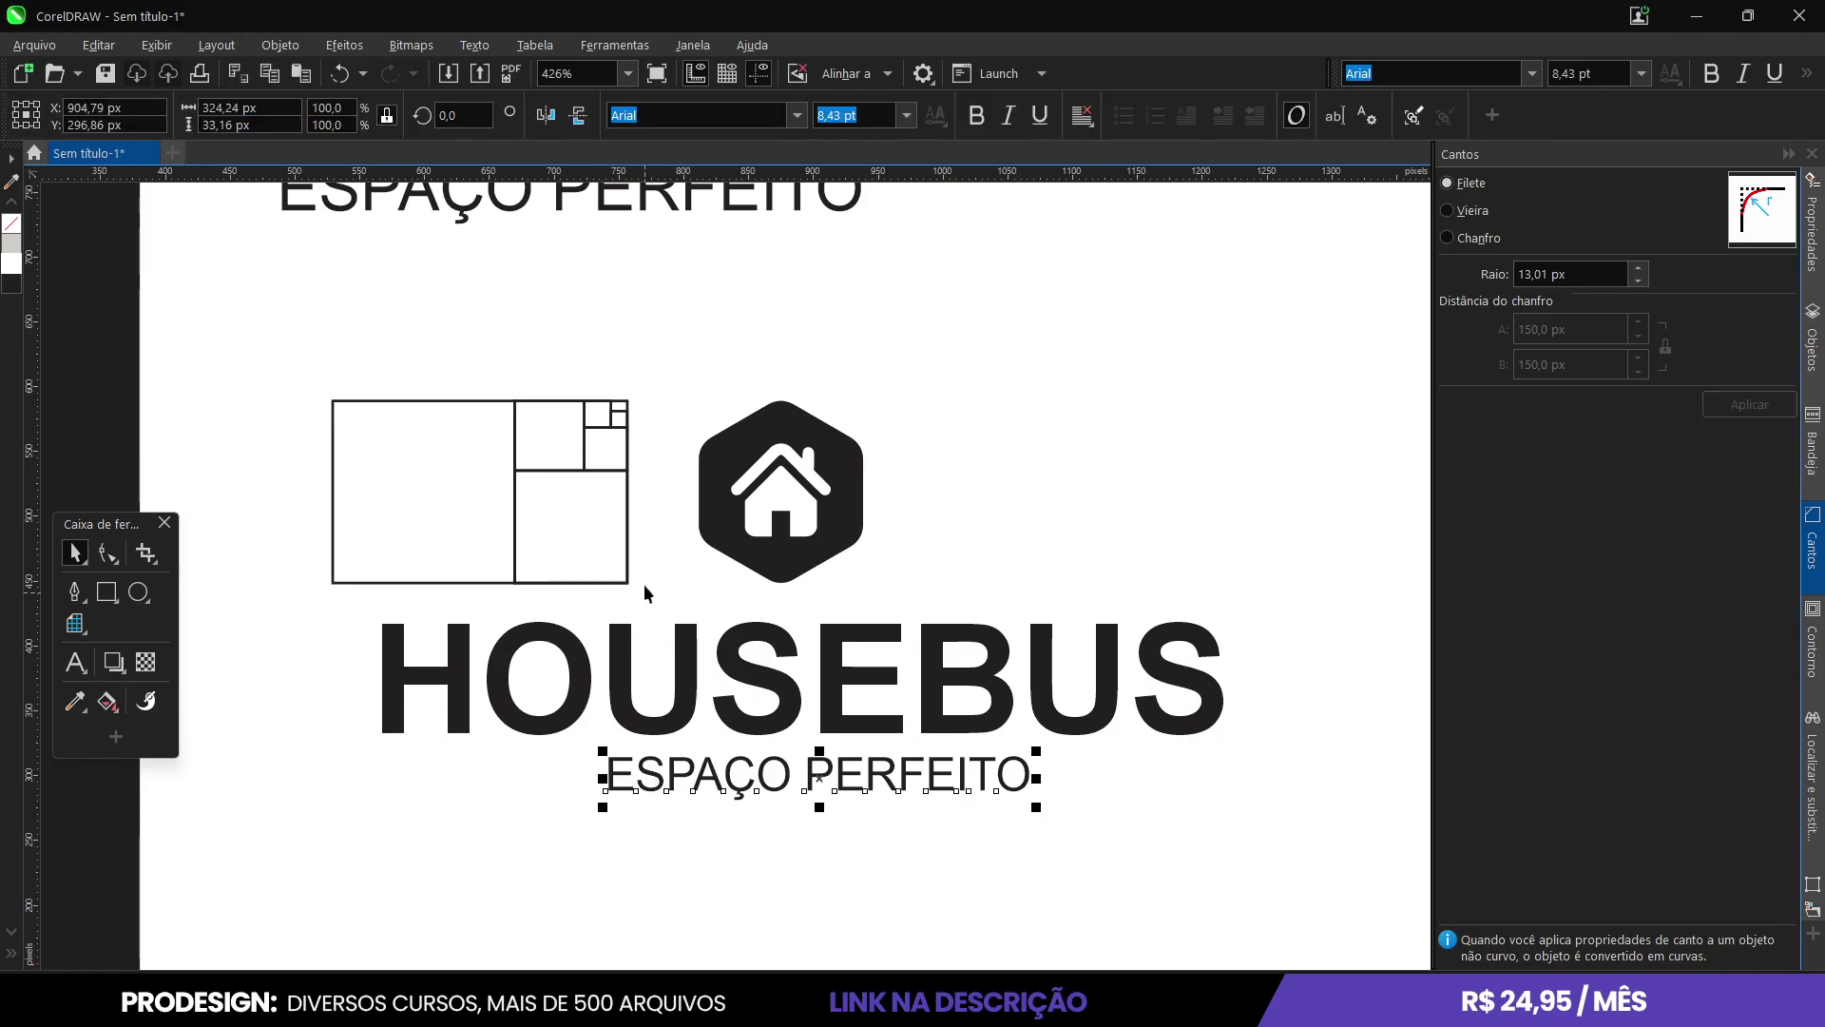
Move all squares of the golden-ratio rectangle to the upper right of the page, beside the original HOUSEBUS title.
{"action": "scroll", "coordinate": [659, 629], "scroll_direction": "down", "scroll_amount": 3}
{"action": "left_click", "coordinate": [874, 635]}
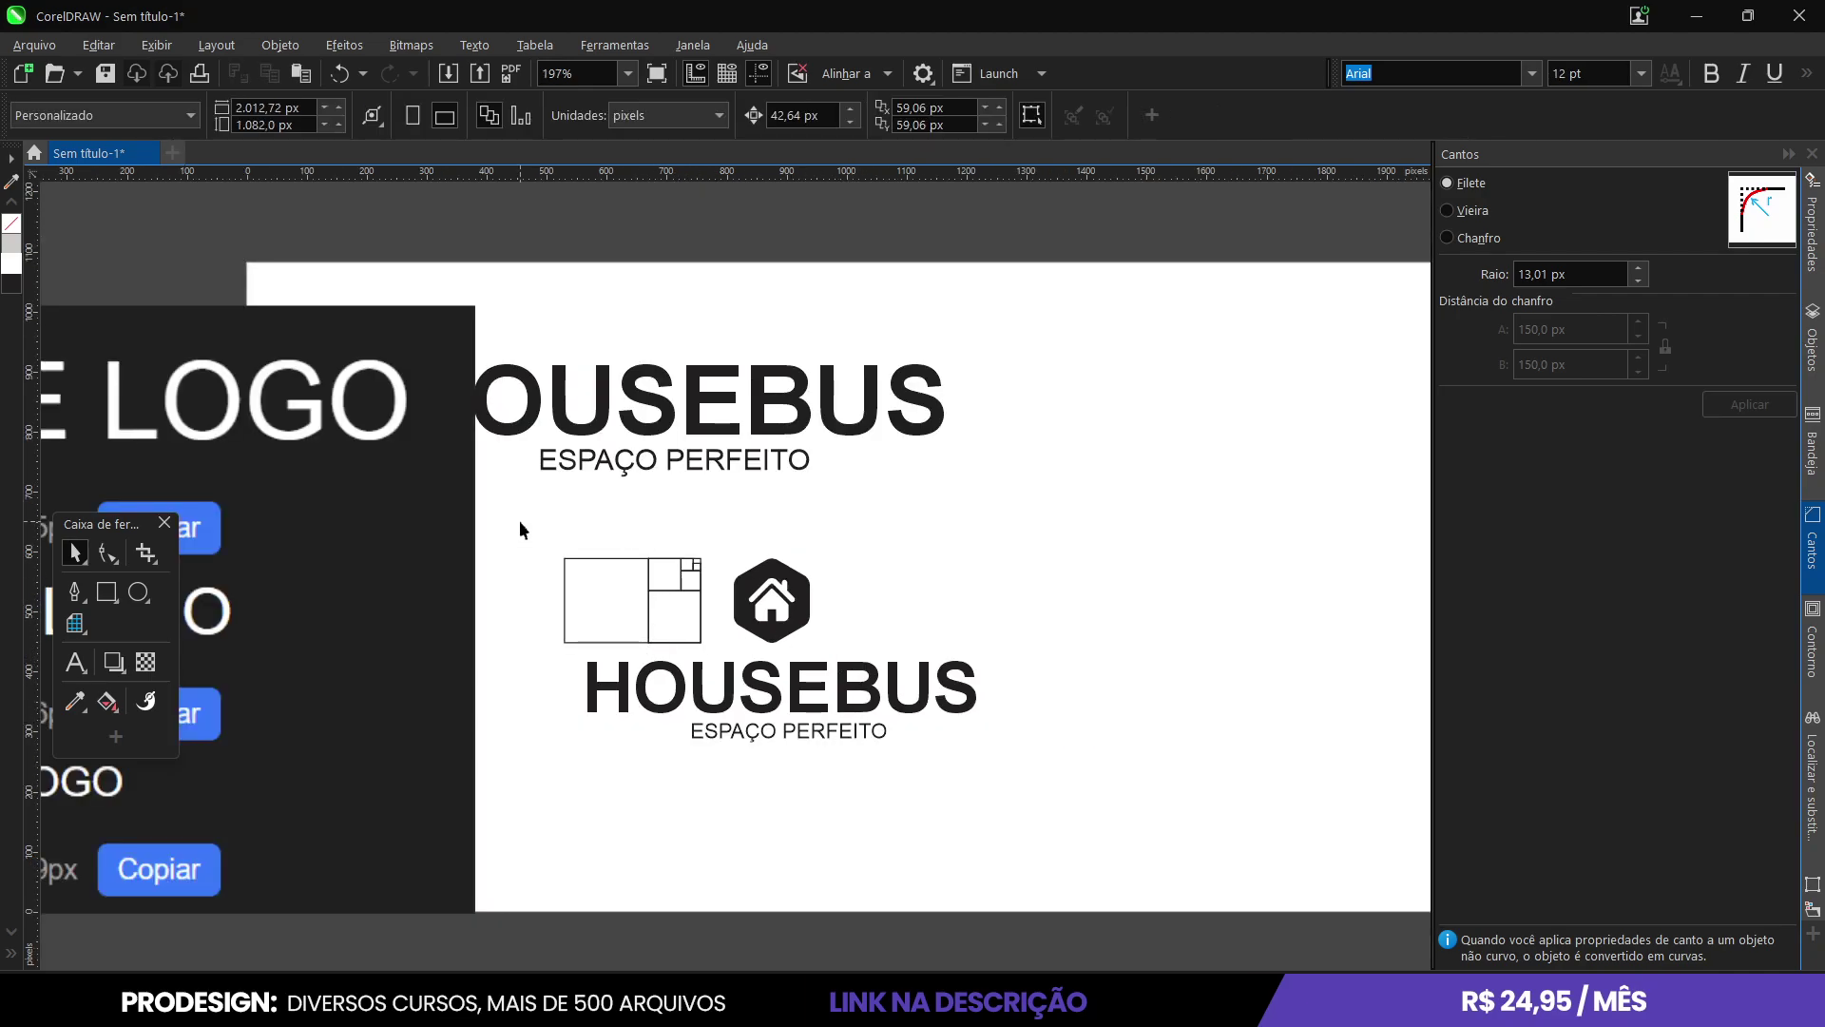
{"action": "left_click_drag", "start_coordinate": [519, 520], "coordinate": [719, 660]}
{"action": "left_click_drag", "start_coordinate": [652, 602], "coordinate": [1173, 409]}
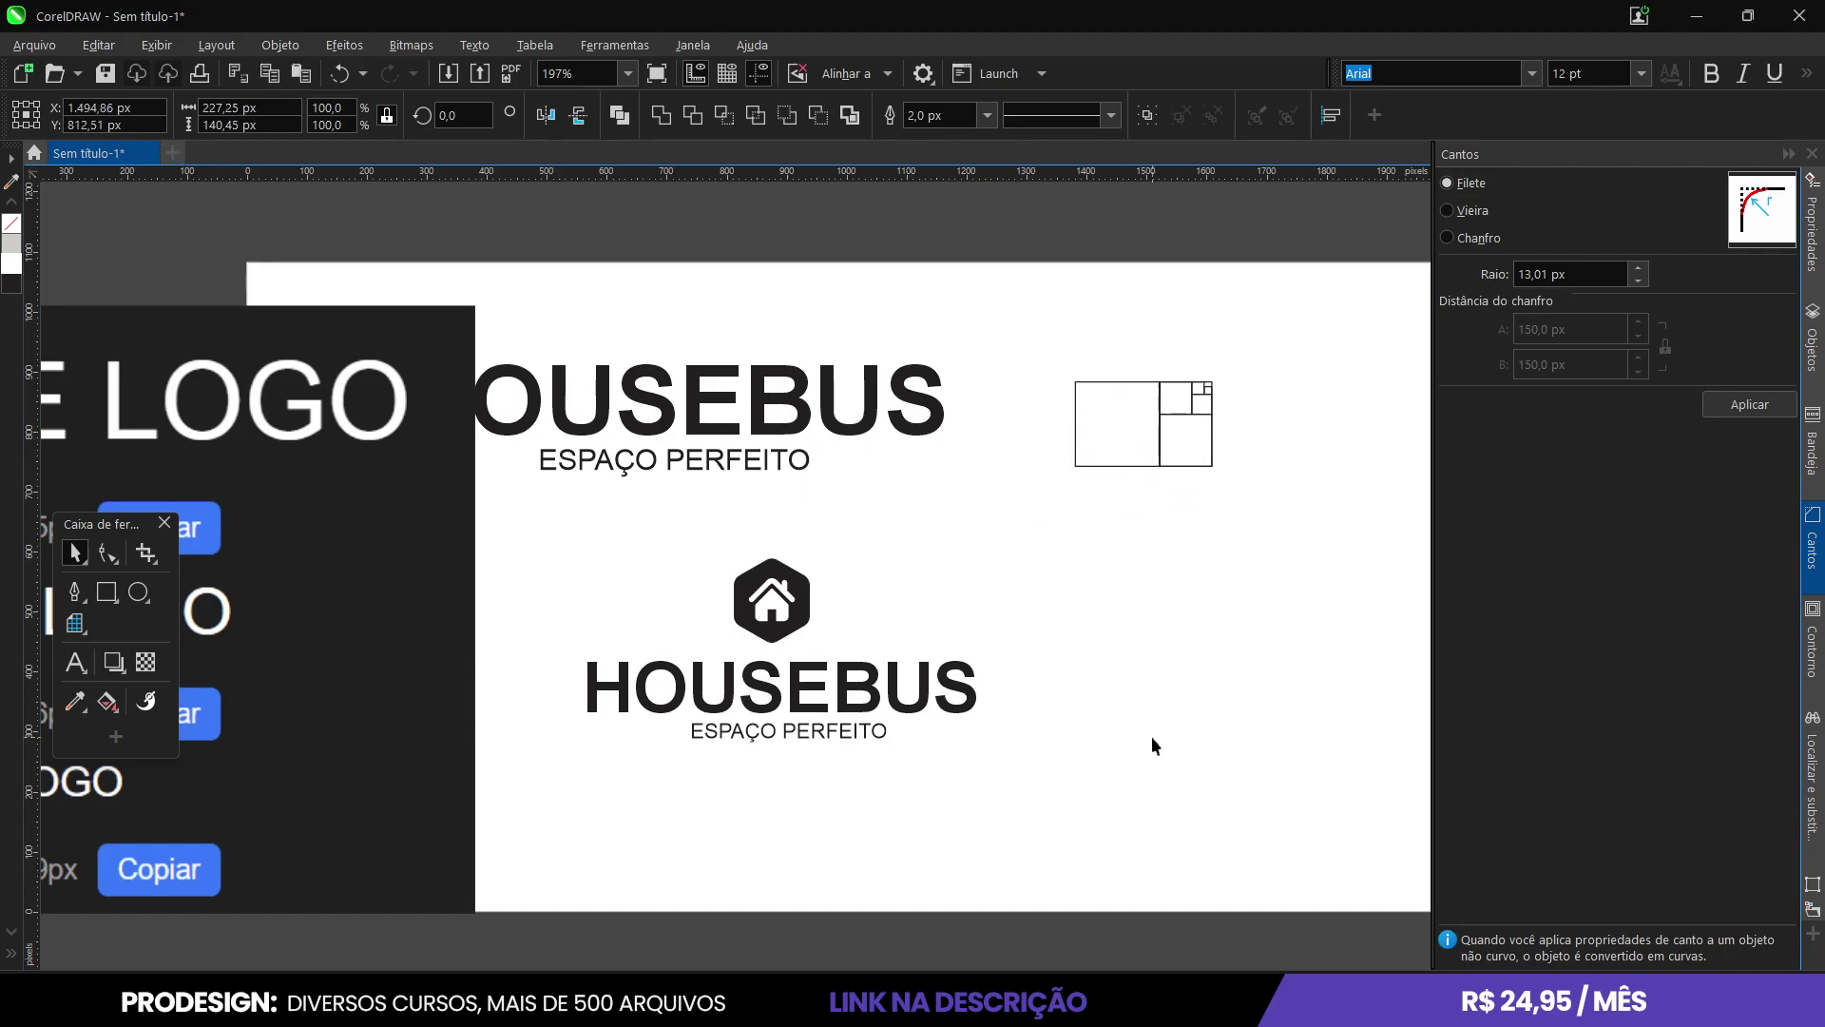
{"action": "left_click", "coordinate": [1150, 736]}
Move the icon, title and slogan together to the page's lower left and place a duplicate at the lower right.
{"action": "scroll", "coordinate": [1112, 774], "scroll_direction": "down", "scroll_amount": 2}
{"action": "left_click_drag", "start_coordinate": [1087, 774], "coordinate": [689, 604]}
{"action": "left_click_drag", "start_coordinate": [853, 658], "coordinate": [678, 686]}
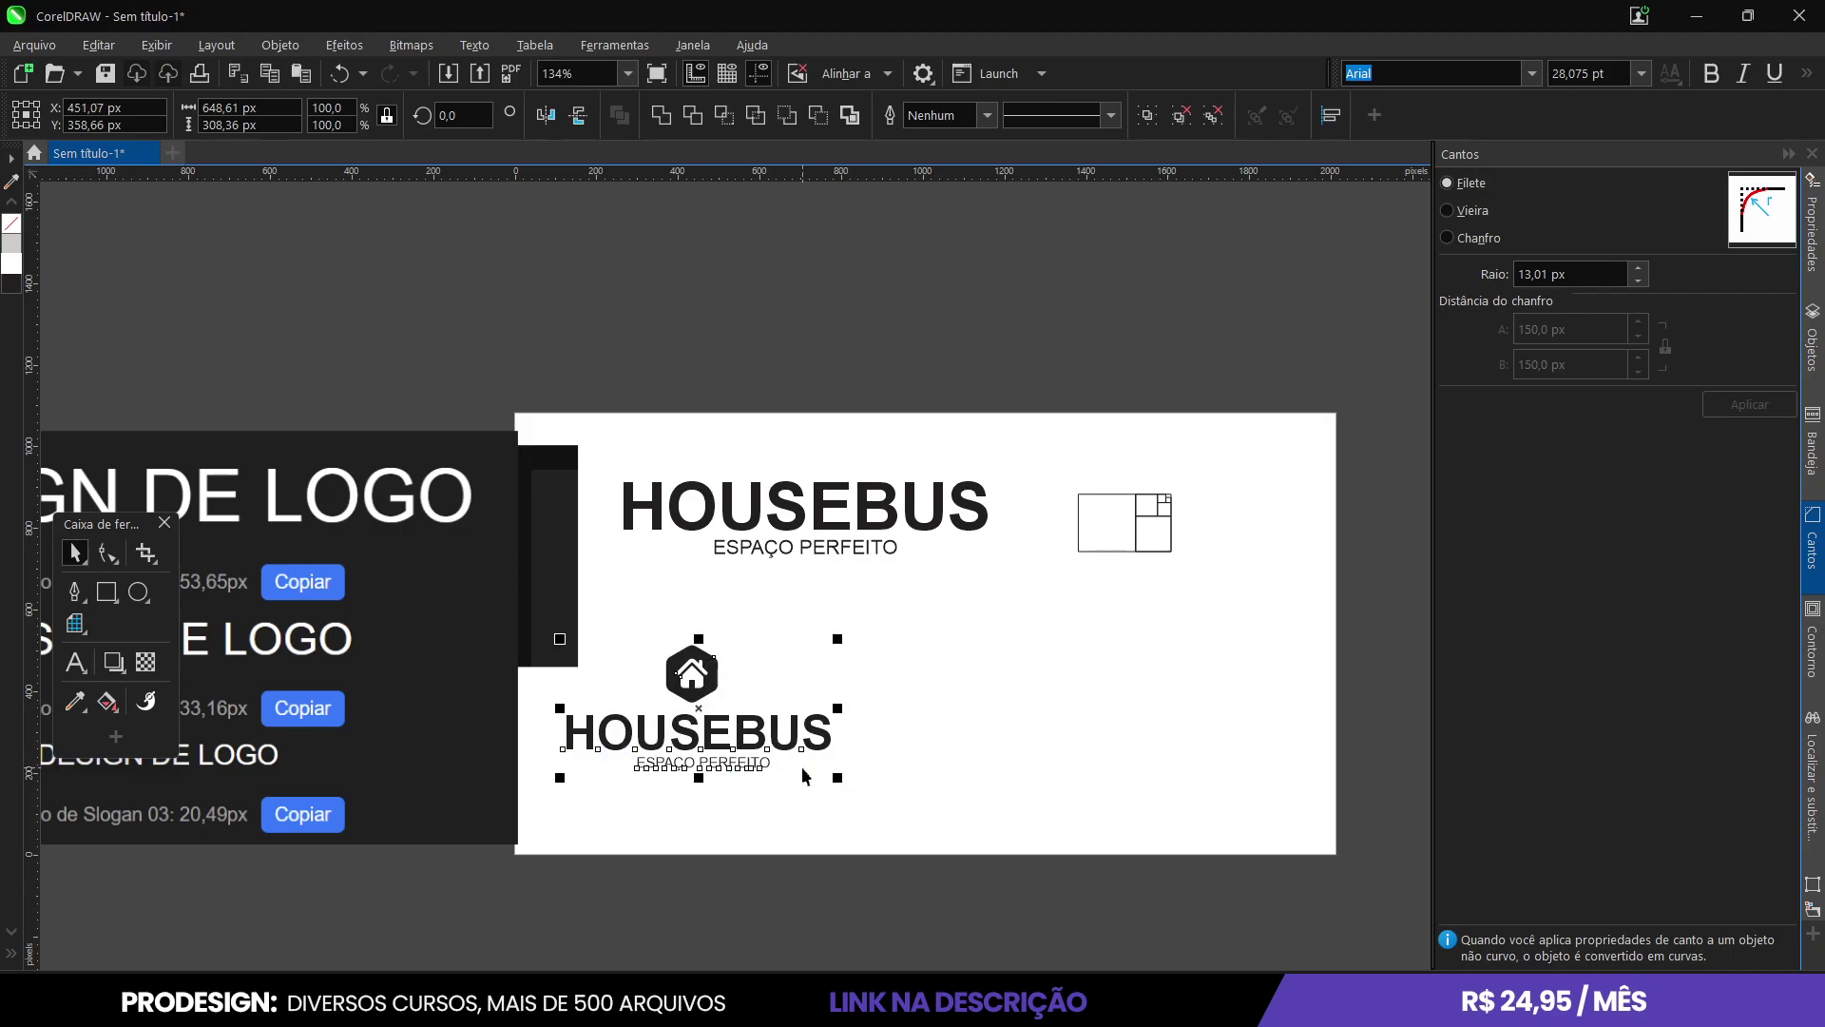
{"action": "left_click_drag", "start_coordinate": [566, 768], "coordinate": [948, 768]}
Scale the left copy of the logo down to 400 px wide and place it below the original title and slogan.
{"action": "left_click_drag", "start_coordinate": [540, 635], "coordinate": [766, 667]}
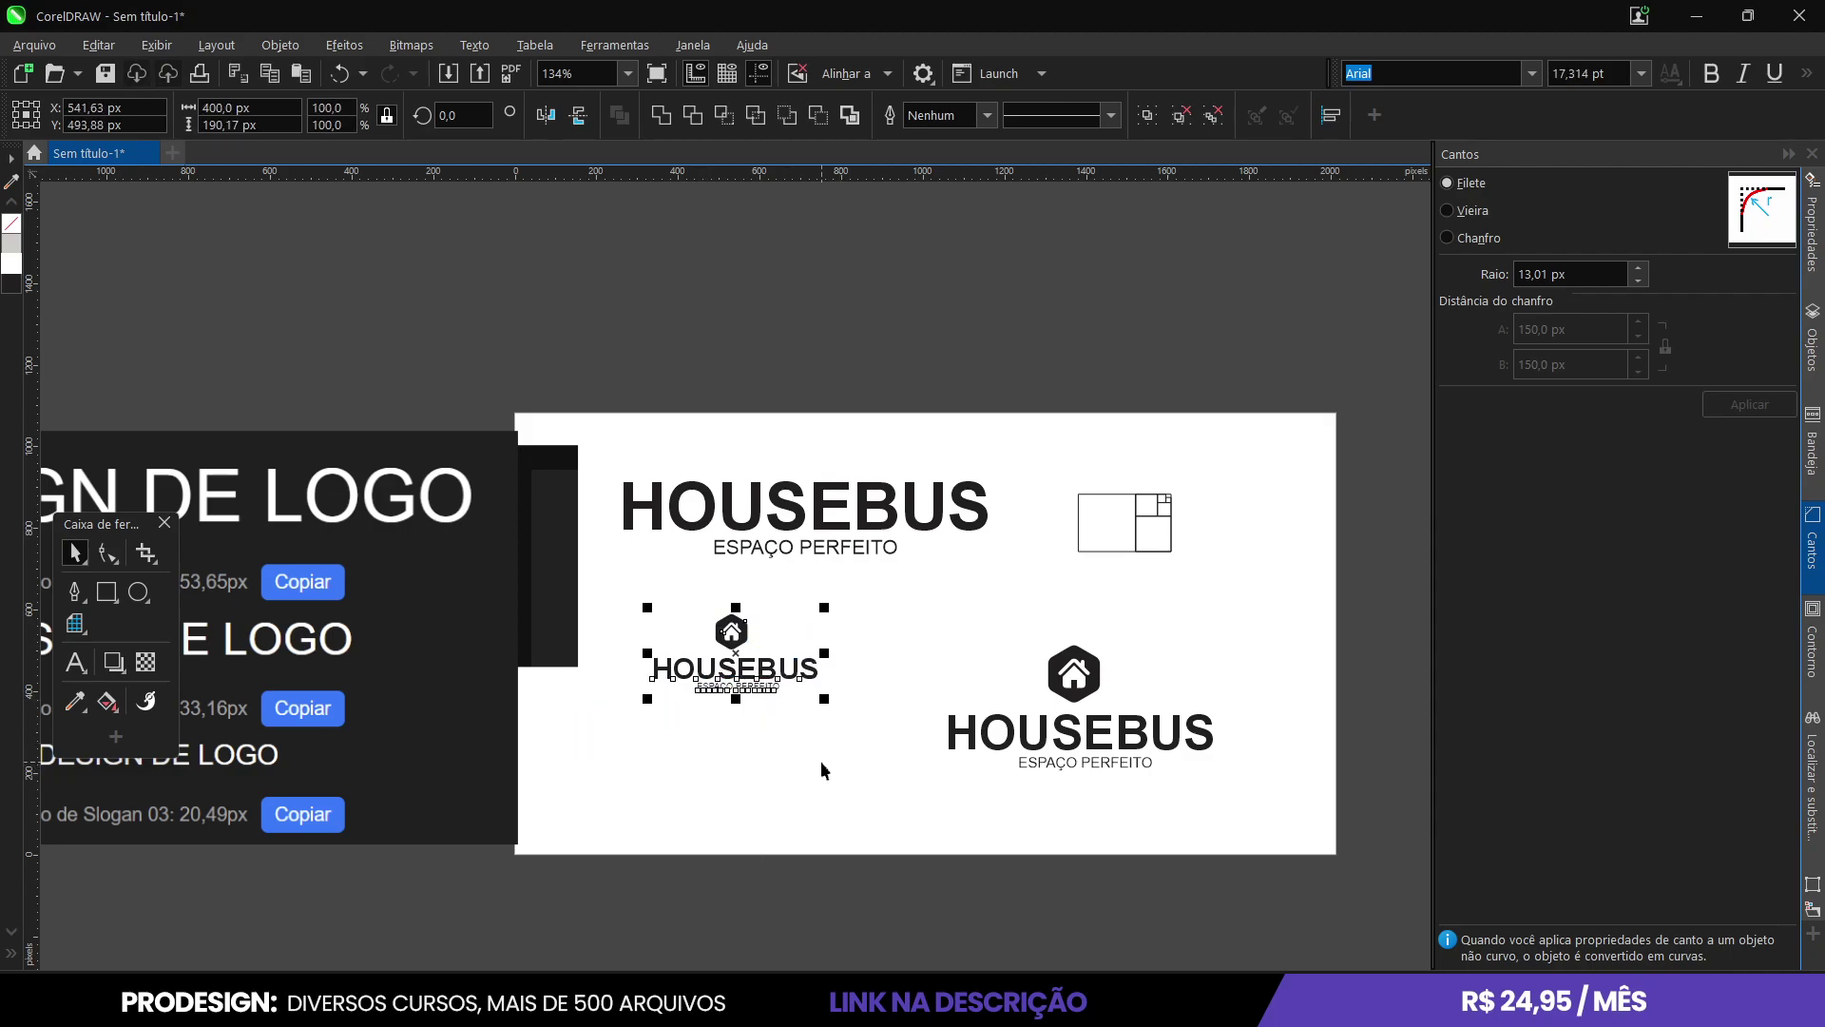
{"action": "left_click", "coordinate": [953, 693]}
{"action": "scroll", "coordinate": [1222, 765], "scroll_direction": "up", "scroll_amount": 2}
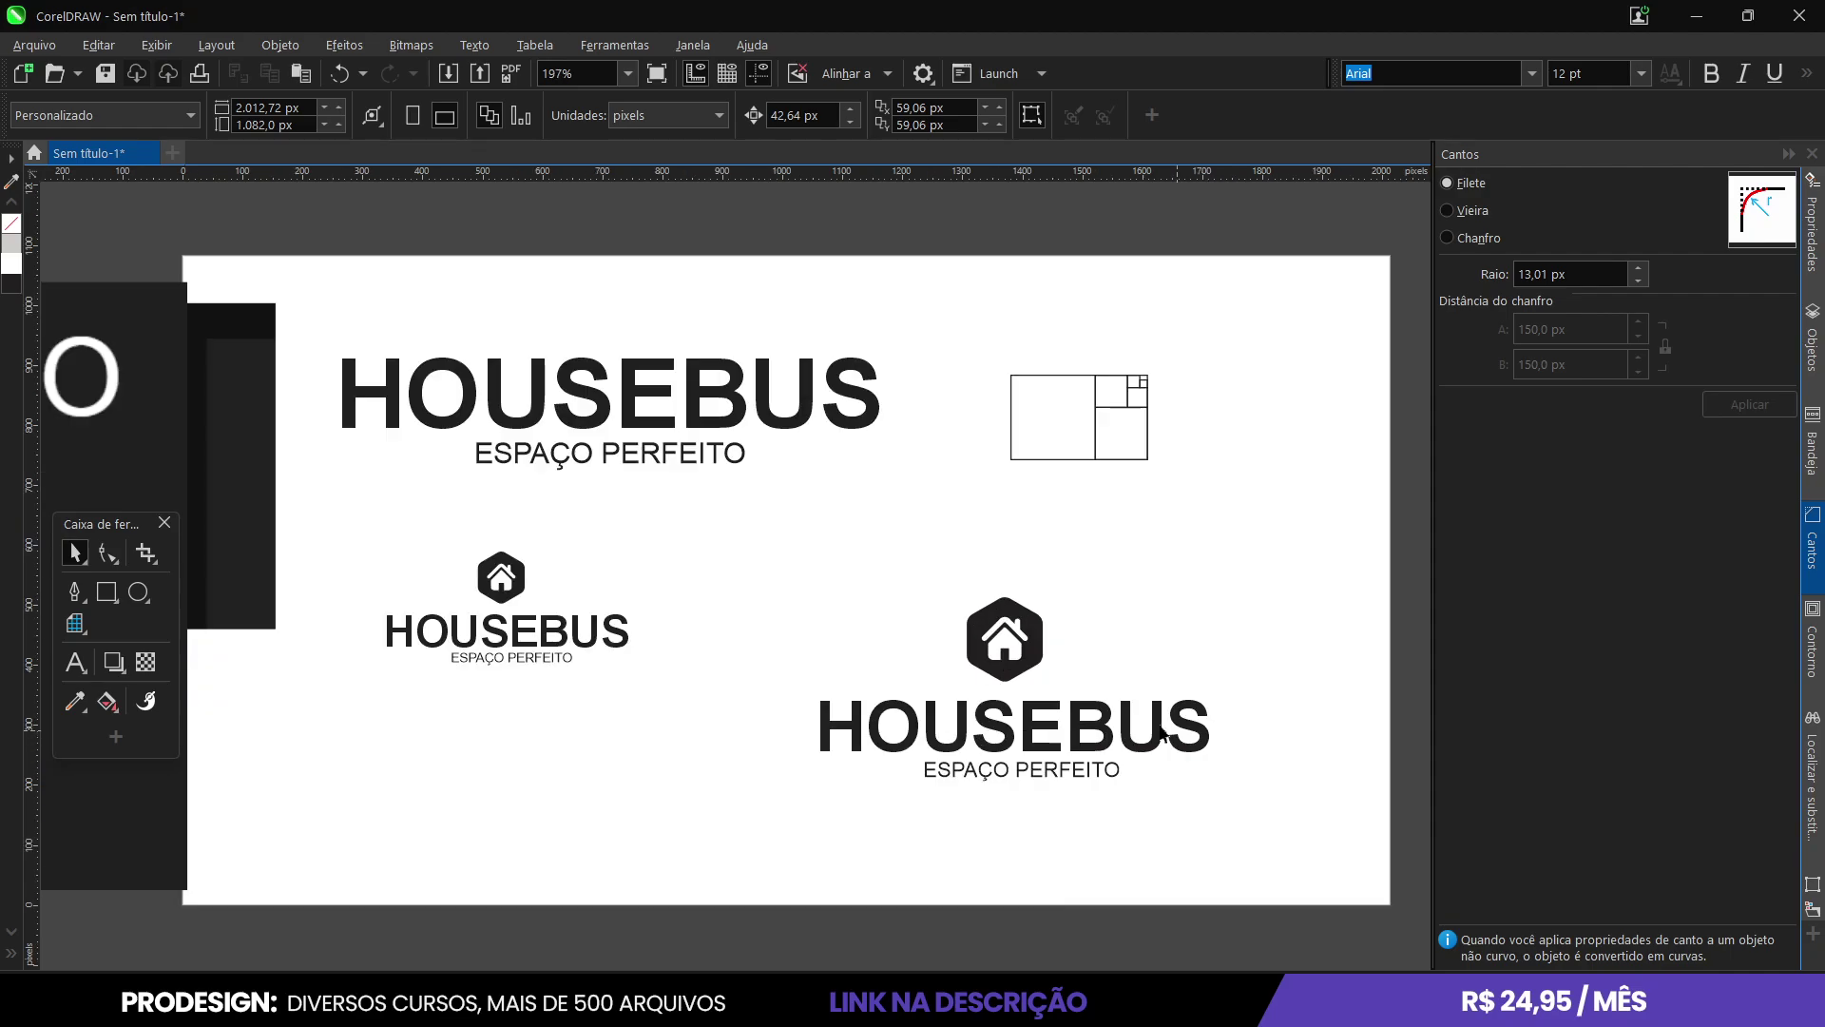
Delete the two pasted screenshots with the slogan and title size suggestions from beside the page.
{"action": "left_click", "coordinate": [1005, 640]}
{"action": "scroll", "coordinate": [1053, 664], "scroll_direction": "down", "scroll_amount": 4}
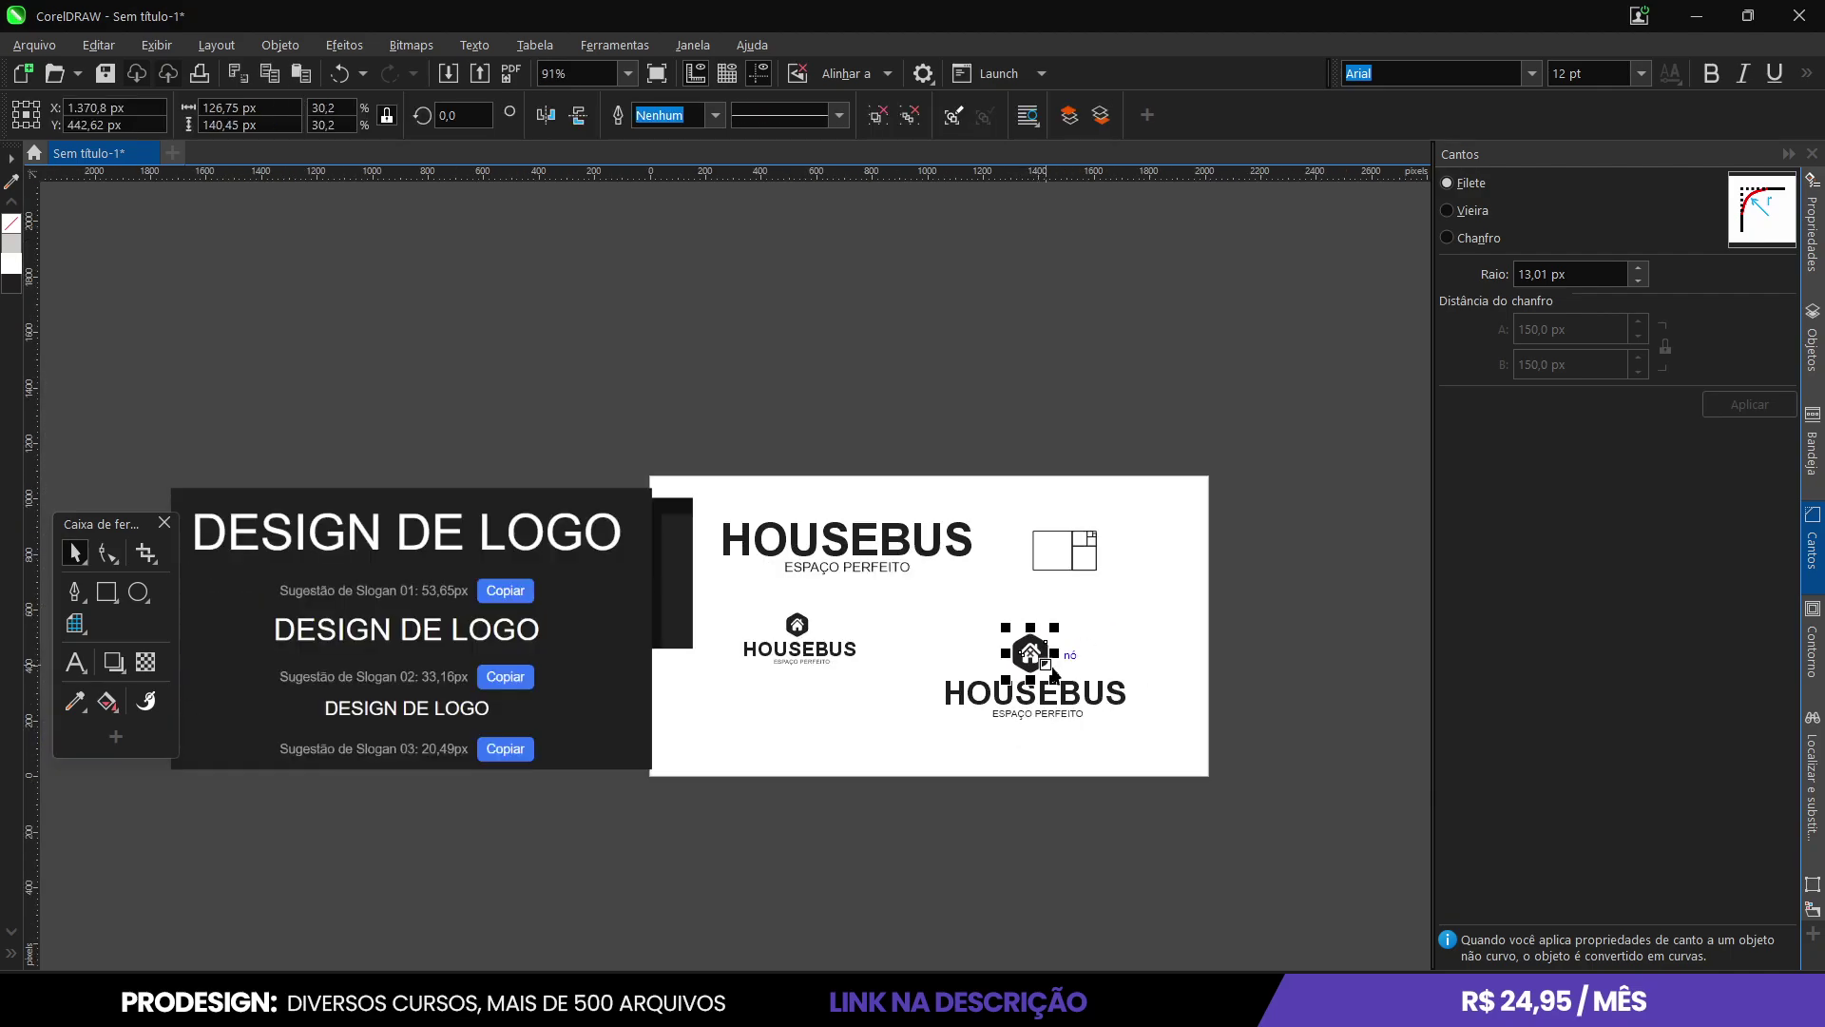
{"action": "left_click", "coordinate": [398, 582]}
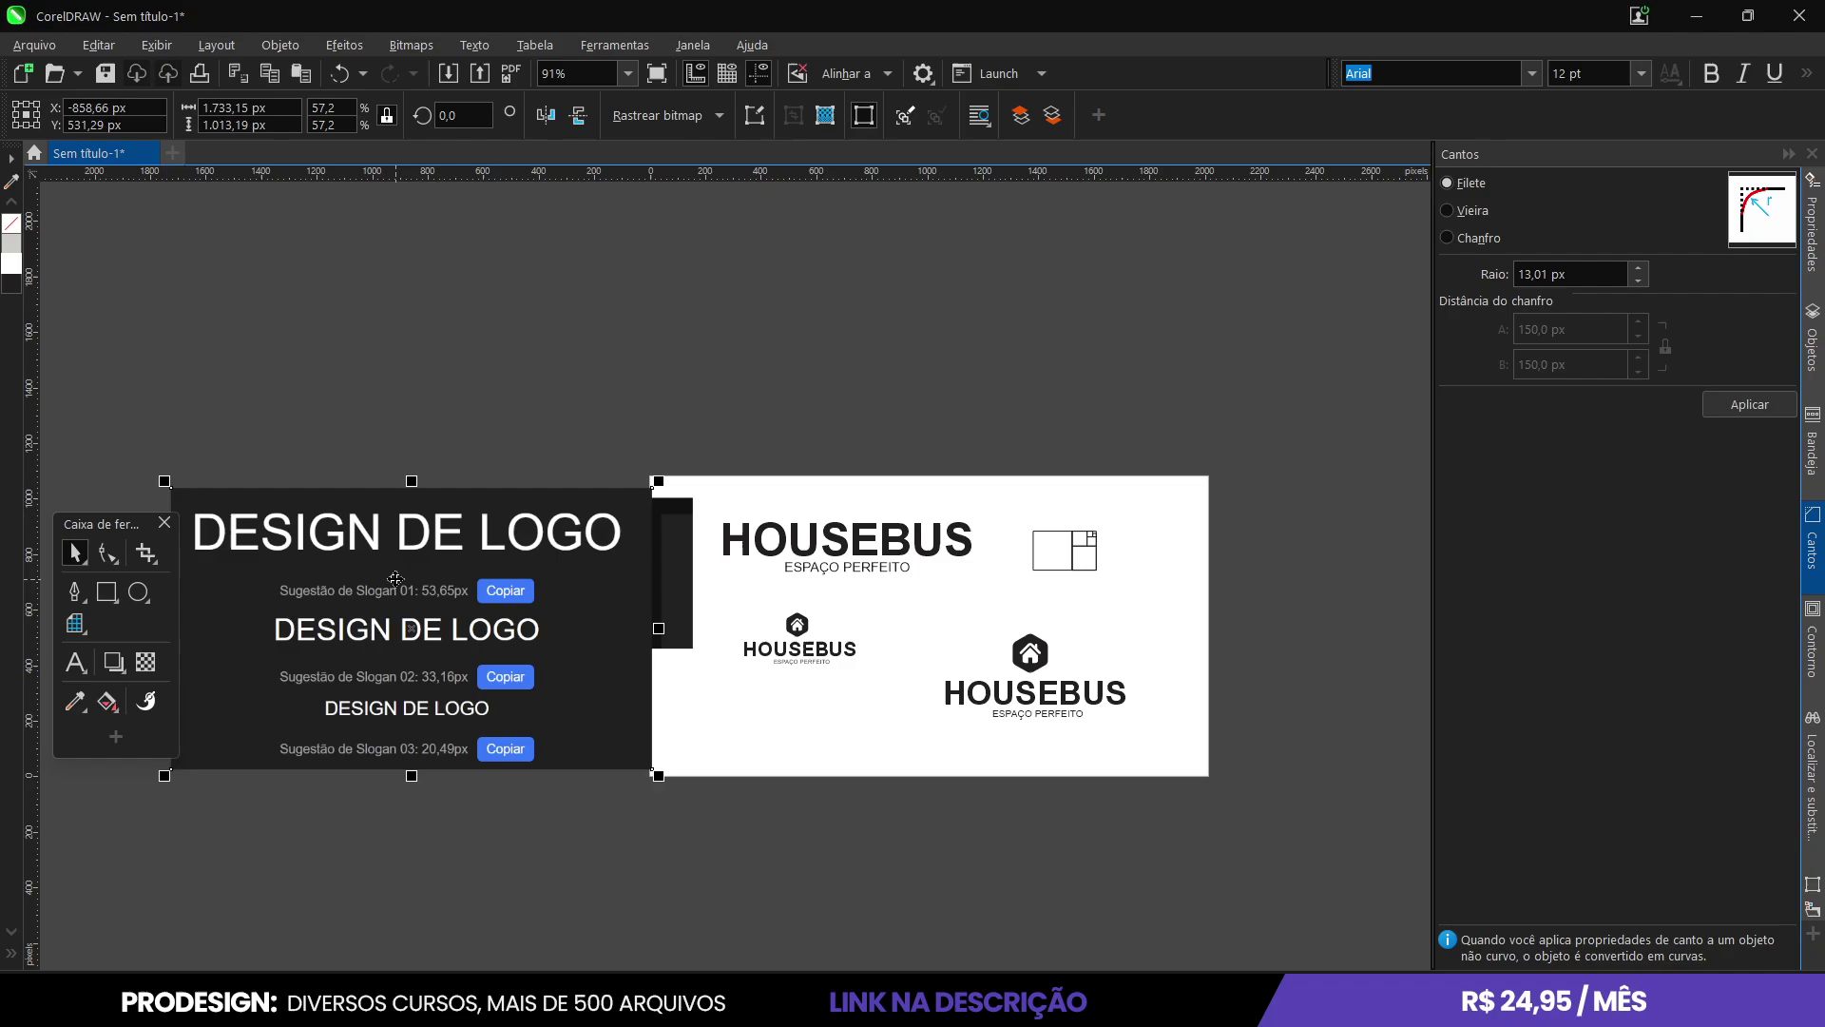
{"action": "key", "text": "Delete"}
{"action": "left_click", "coordinate": [328, 630]}
{"action": "key", "text": "Delete"}
{"action": "scroll", "coordinate": [1024, 698], "scroll_direction": "up", "scroll_amount": 4}
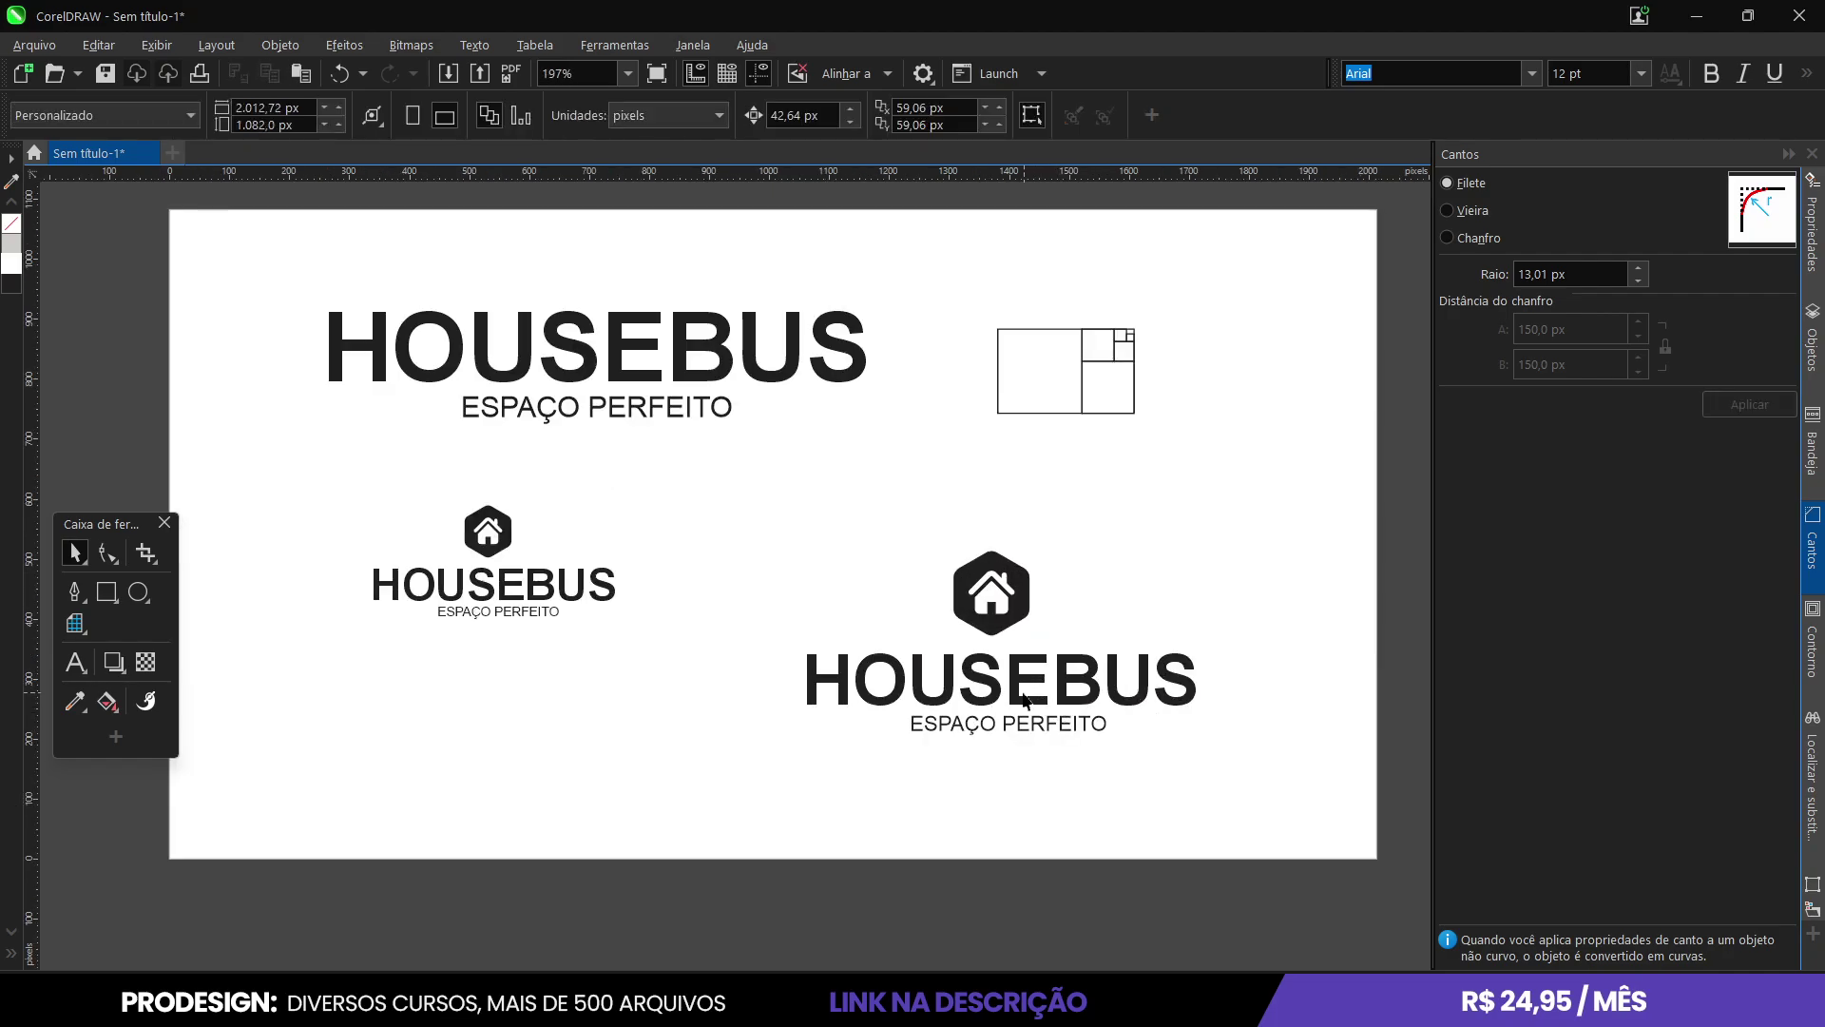
Paste the CorelSnake "Texto Principal - Variação 2" size screenshot, scale it to 41.5% and place it left of the larger logo copy.
{"action": "left_click", "coordinate": [1024, 699]}
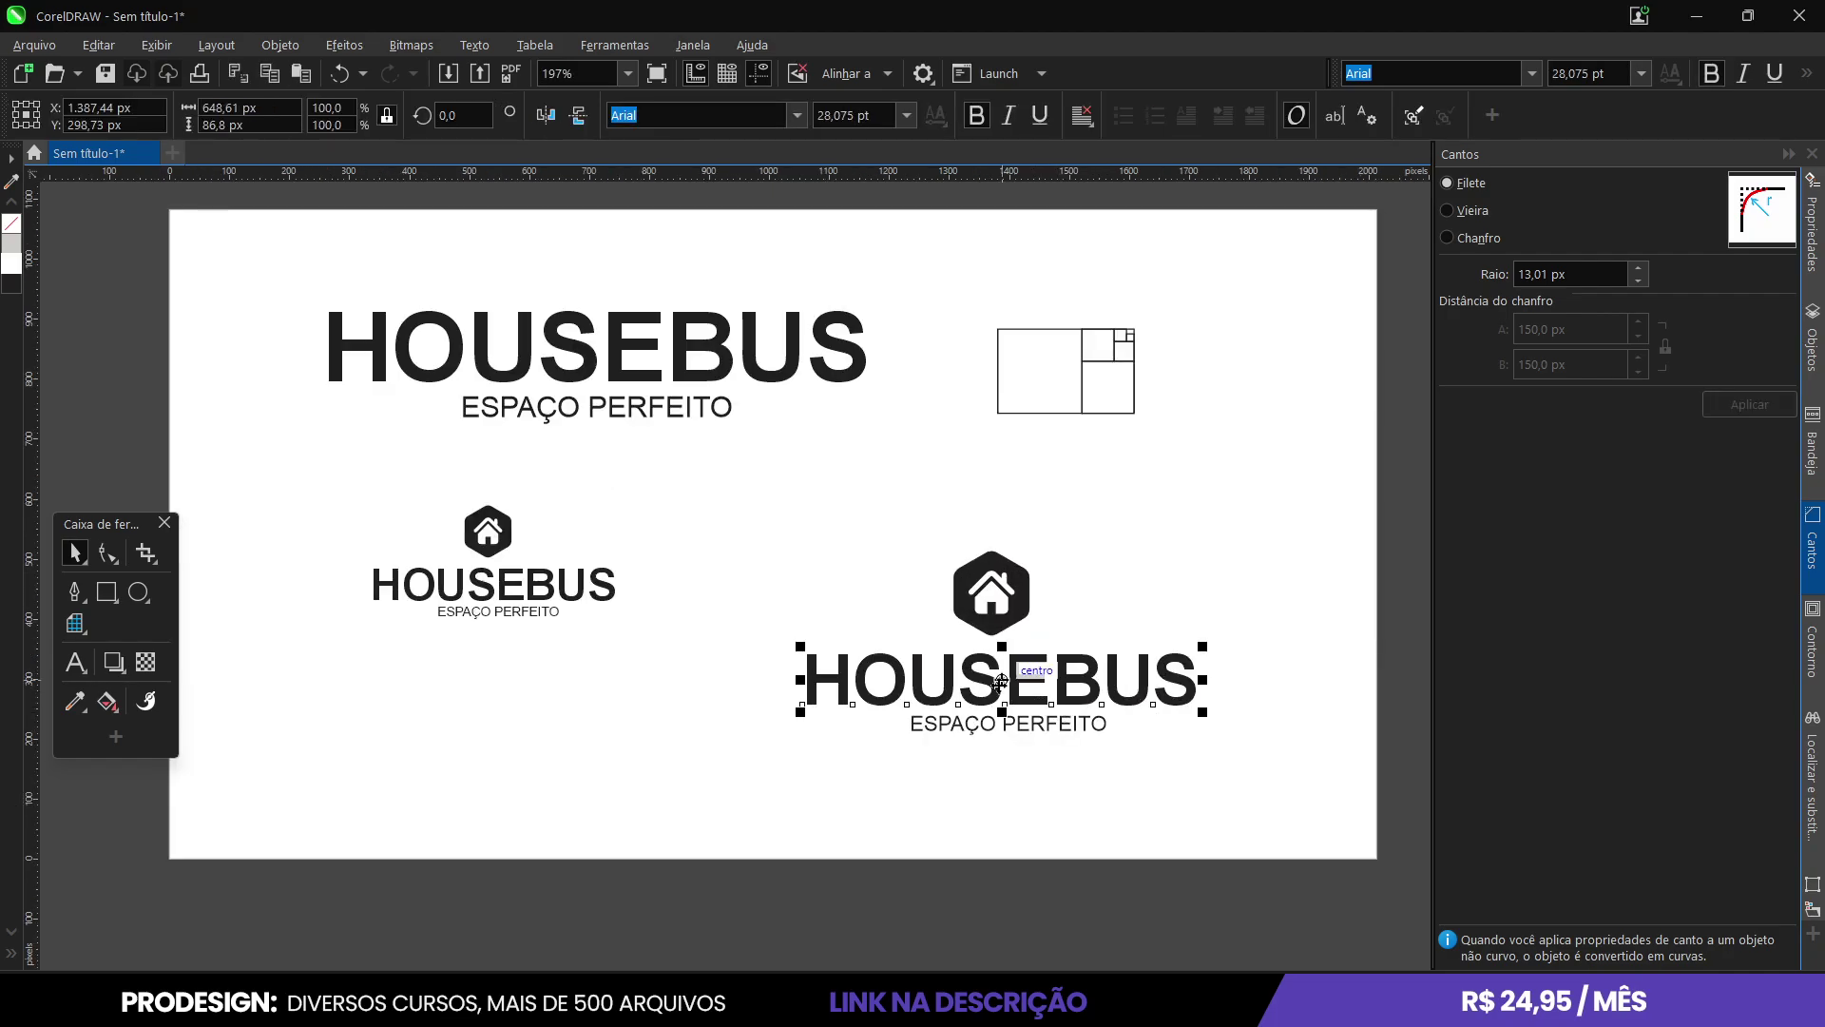
{"action": "left_click", "coordinate": [980, 588]}
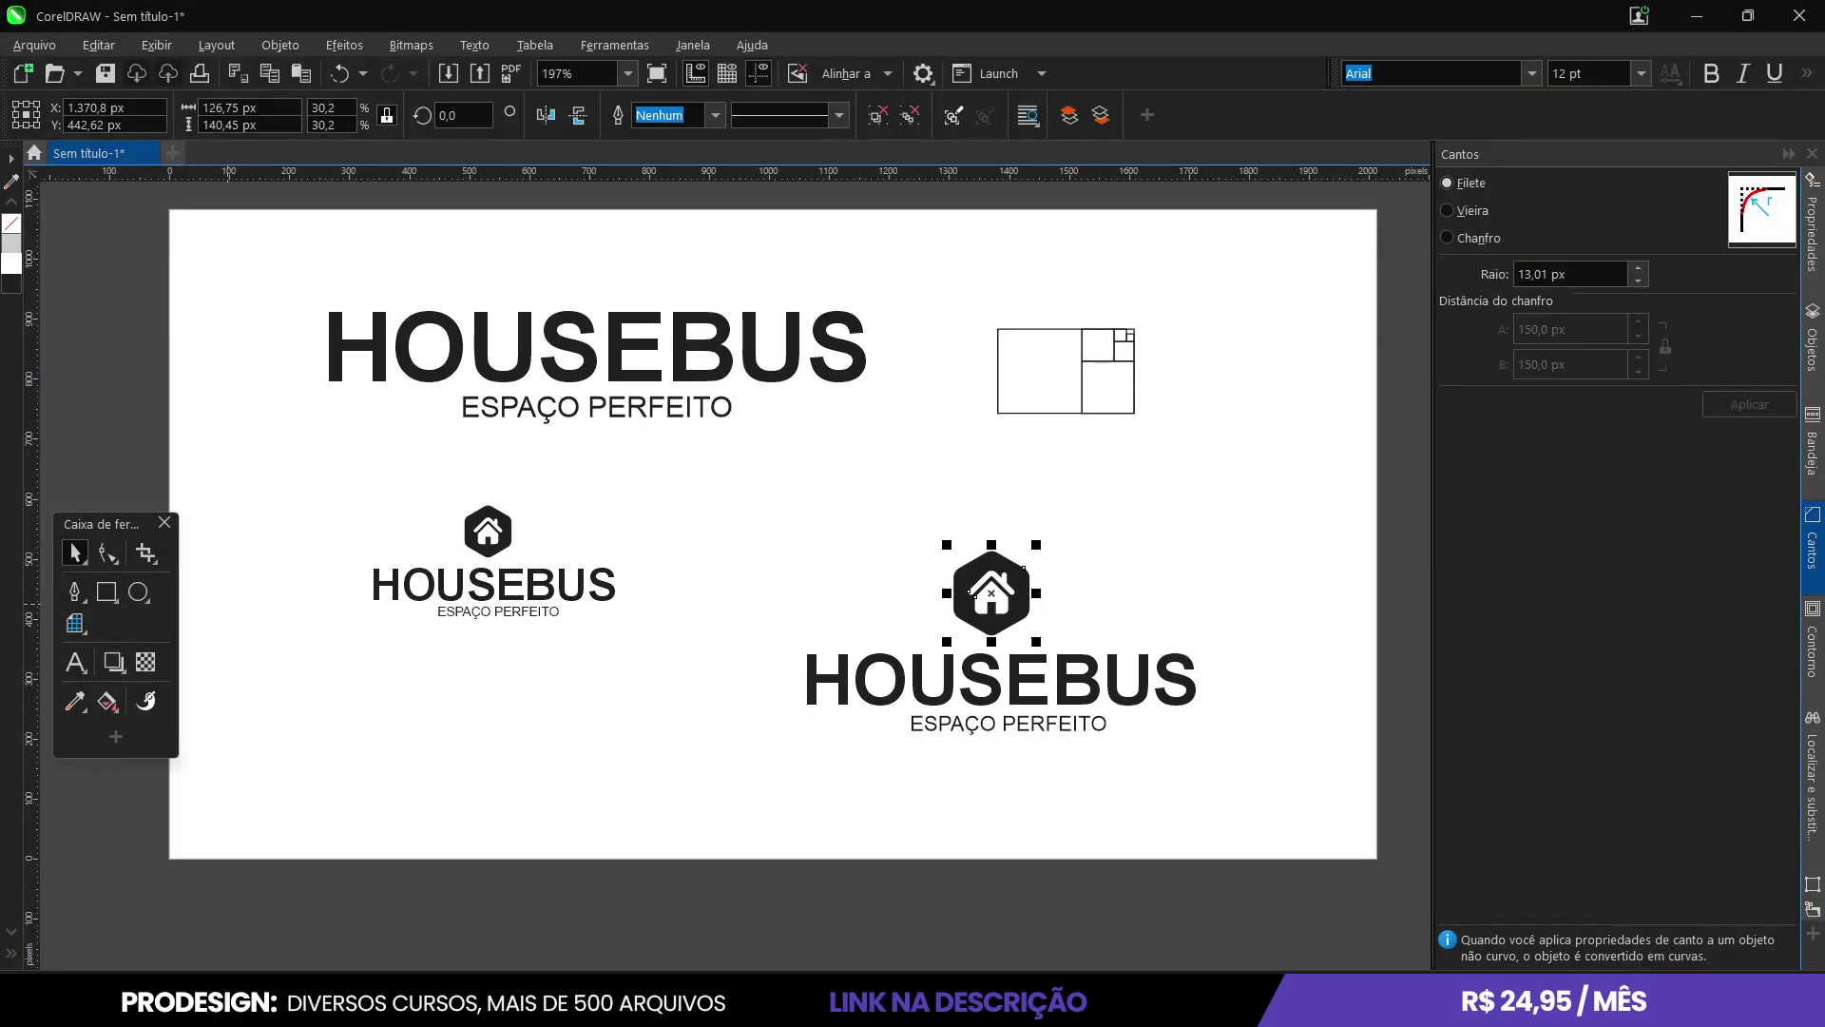
{"action": "left_click", "coordinate": [469, 836]}
{"action": "key", "text": "ctrl+v"}
{"action": "scroll", "coordinate": [746, 728], "scroll_direction": "down", "scroll_amount": 3}
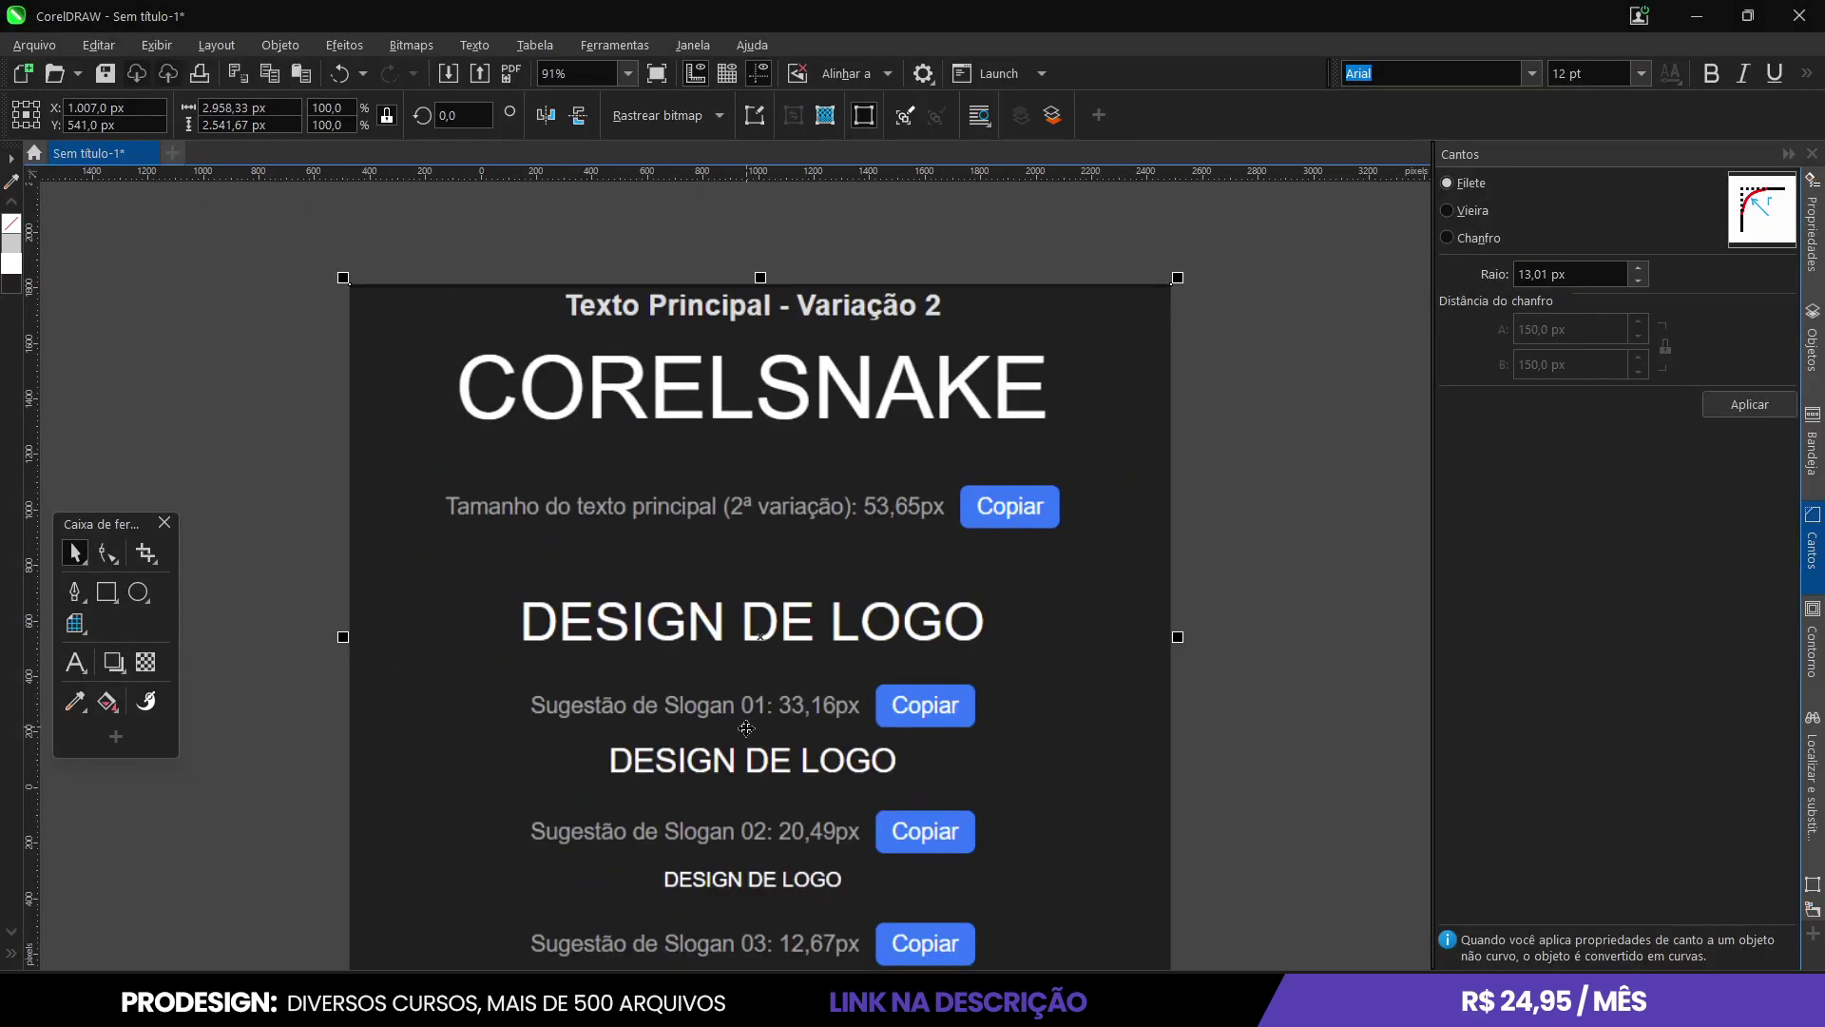
{"action": "scroll", "coordinate": [746, 728], "scroll_direction": "down", "scroll_amount": 2}
{"action": "left_click_drag", "start_coordinate": [1082, 406], "coordinate": [920, 545]}
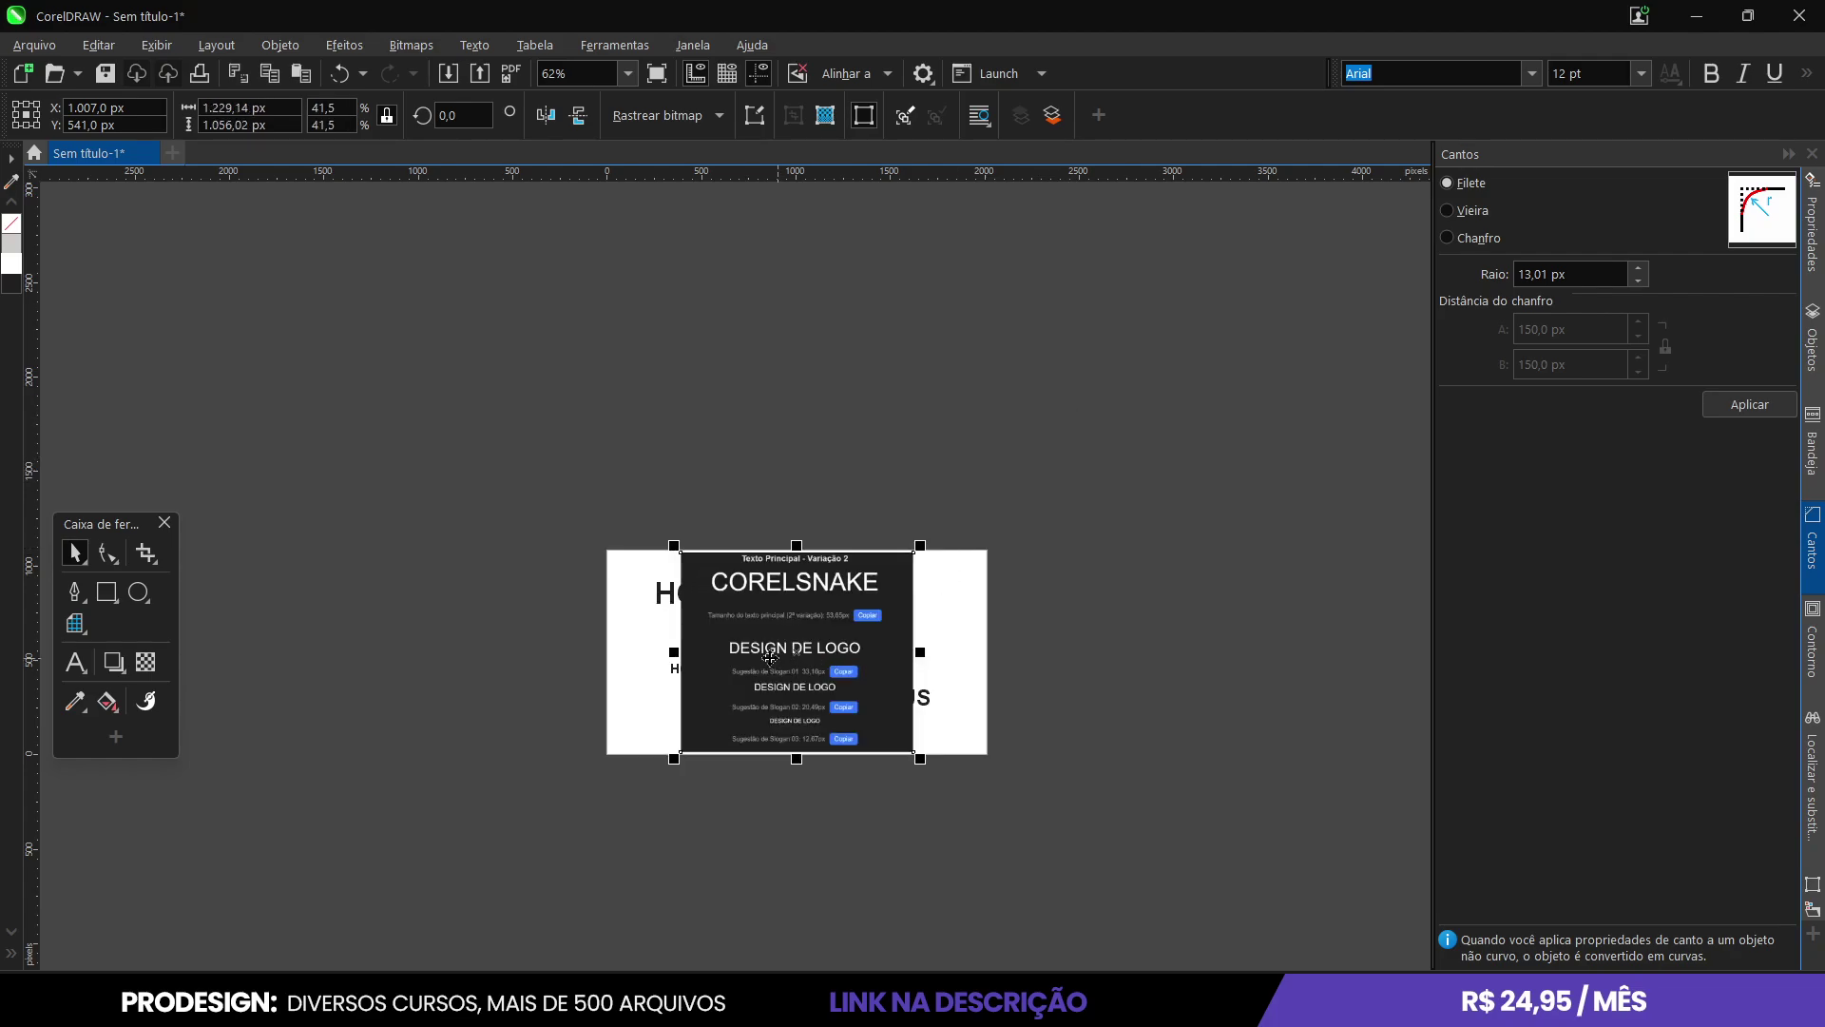
{"action": "left_click_drag", "start_coordinate": [771, 656], "coordinate": [327, 610]}
{"action": "scroll", "coordinate": [327, 609], "scroll_direction": "up", "scroll_amount": 5}
{"action": "left_click_drag", "start_coordinate": [432, 697], "coordinate": [569, 712]}
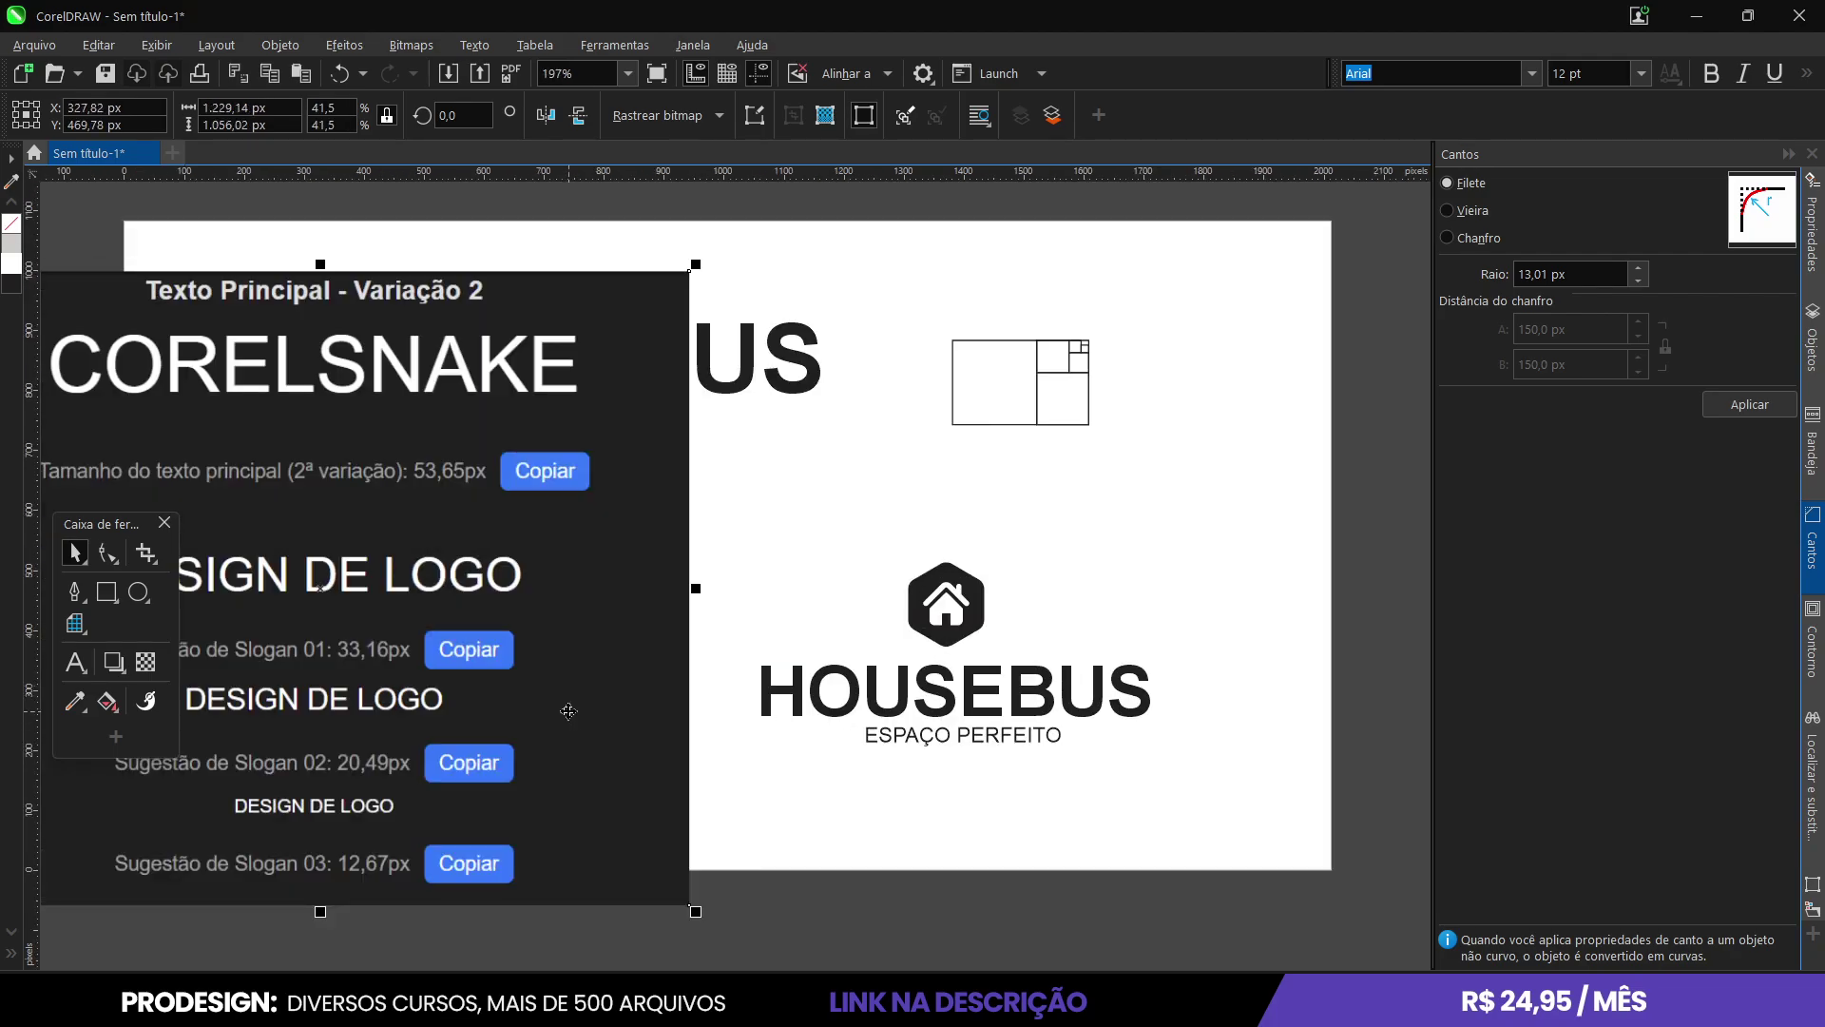
{"action": "scroll", "coordinate": [569, 711], "scroll_direction": "down", "scroll_amount": 2}
{"action": "scroll", "coordinate": [428, 571], "scroll_direction": "up", "scroll_amount": 2}
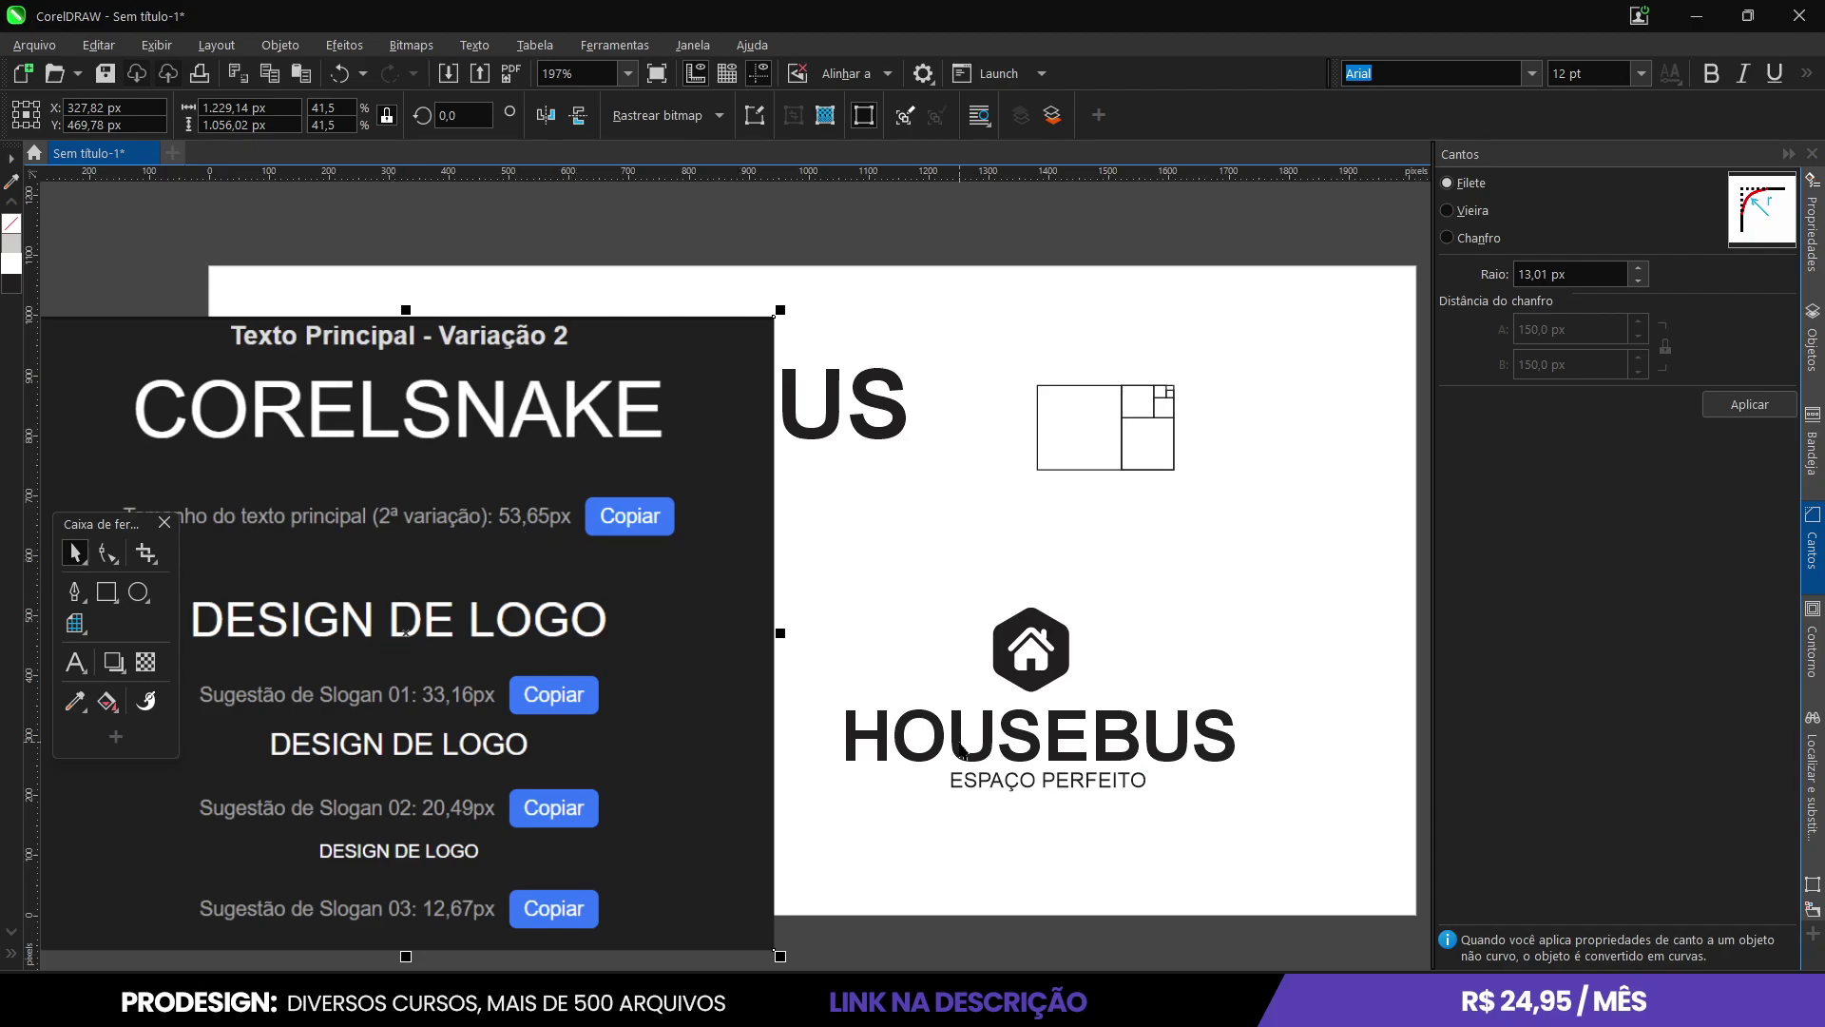
Set the HOUSEBUS title's height in the larger logo copy to 53,65 px and move it up directly below the house icon.
{"action": "left_click", "coordinate": [962, 742]}
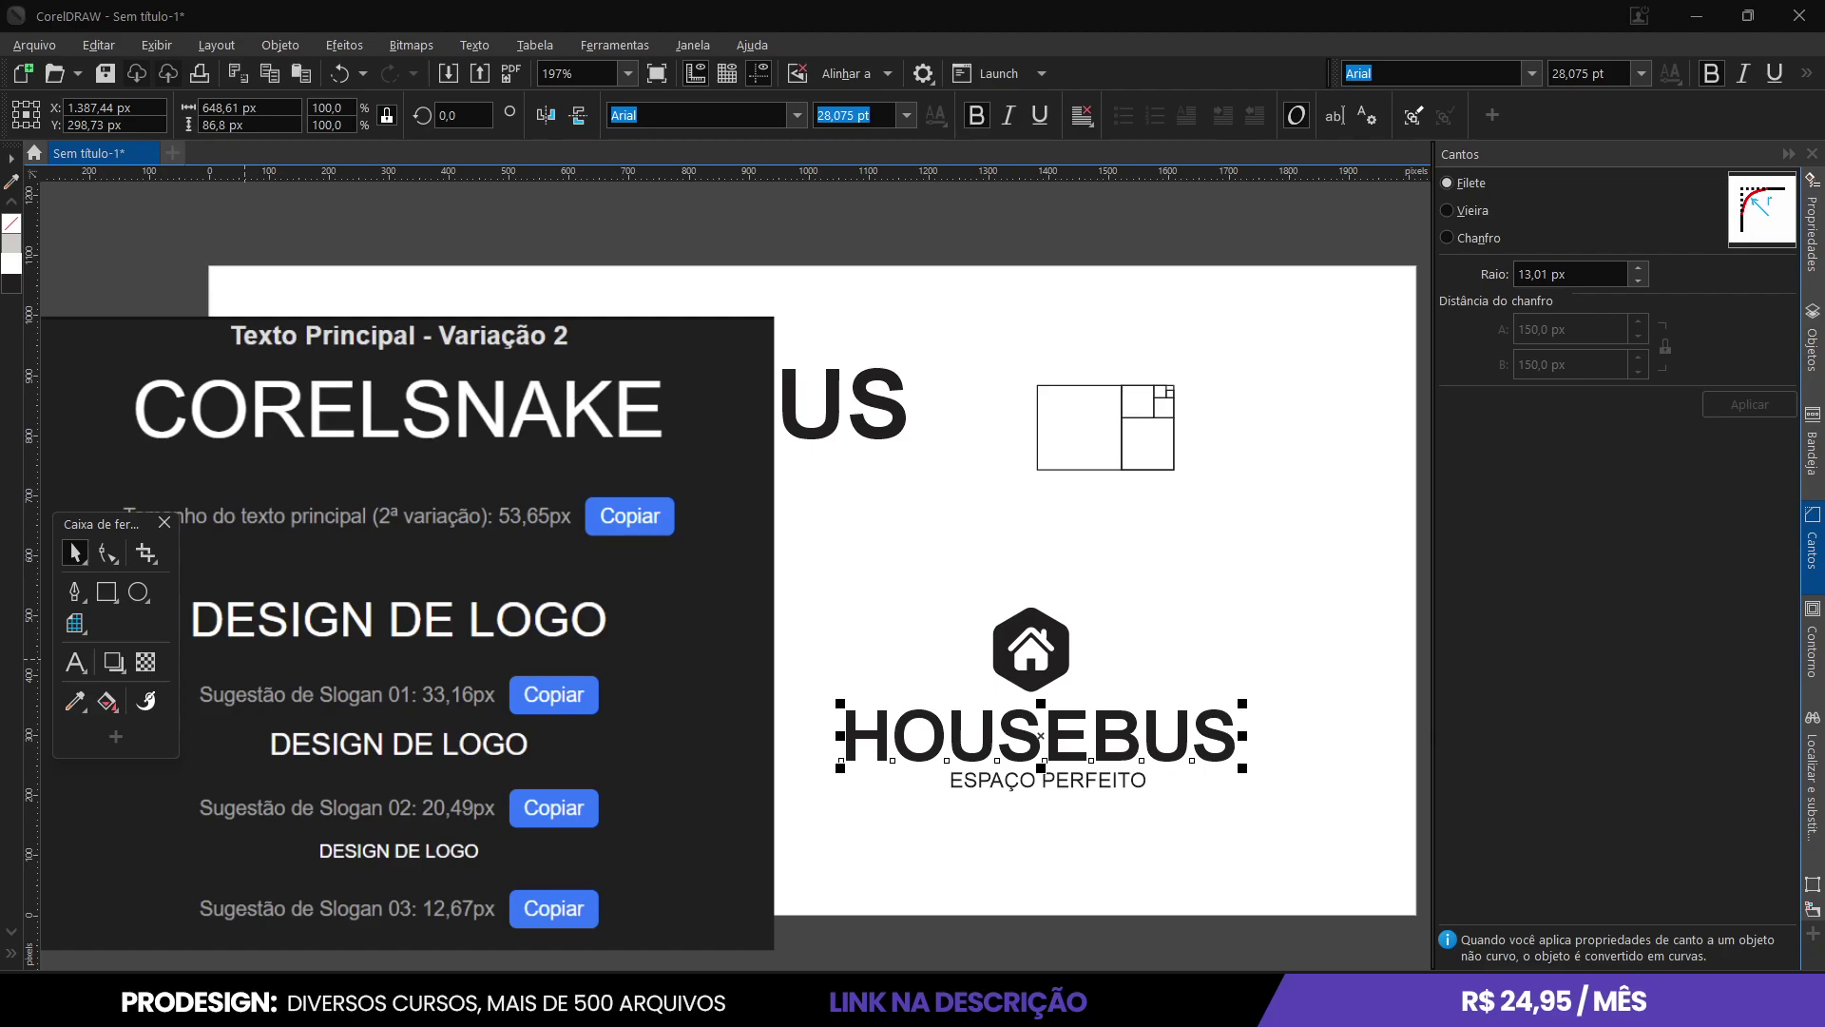
{"action": "left_click", "coordinate": [278, 126]}
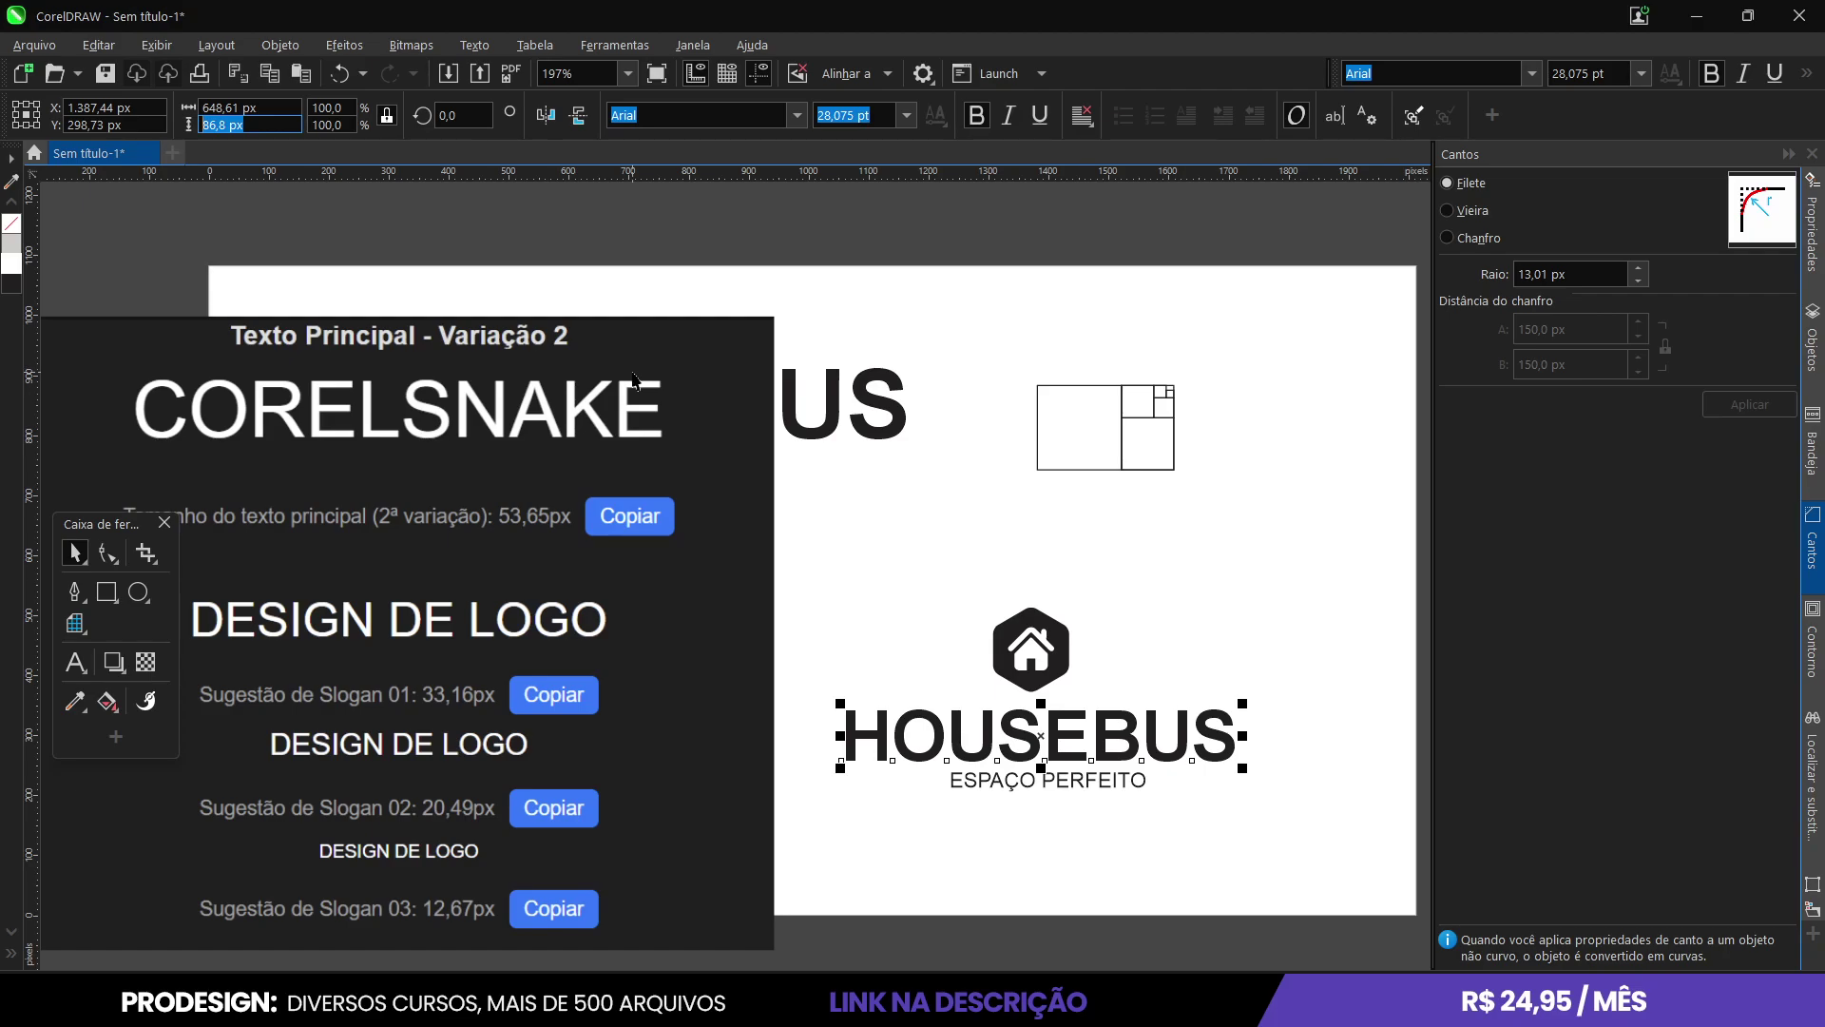
{"action": "type", "text": "53,65px"}
{"action": "key", "text": "Return"}
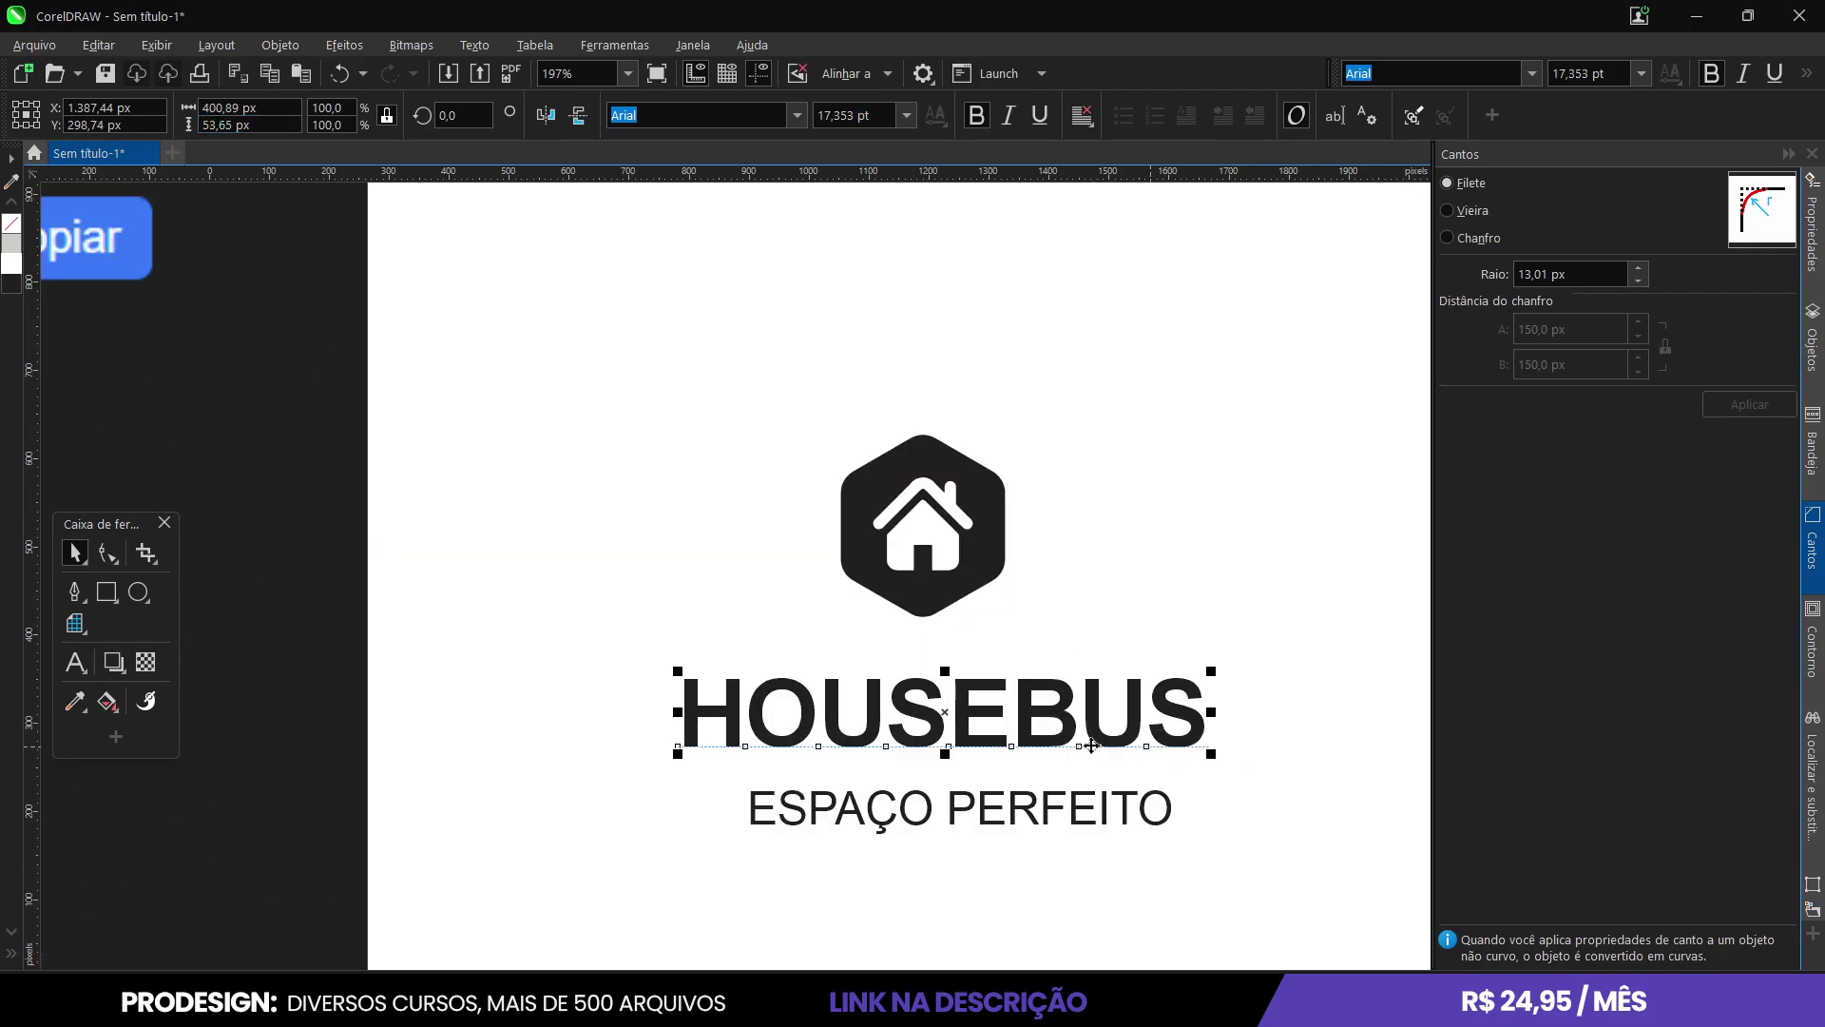
{"action": "left_click_drag", "start_coordinate": [1022, 730], "coordinate": [1000, 697]}
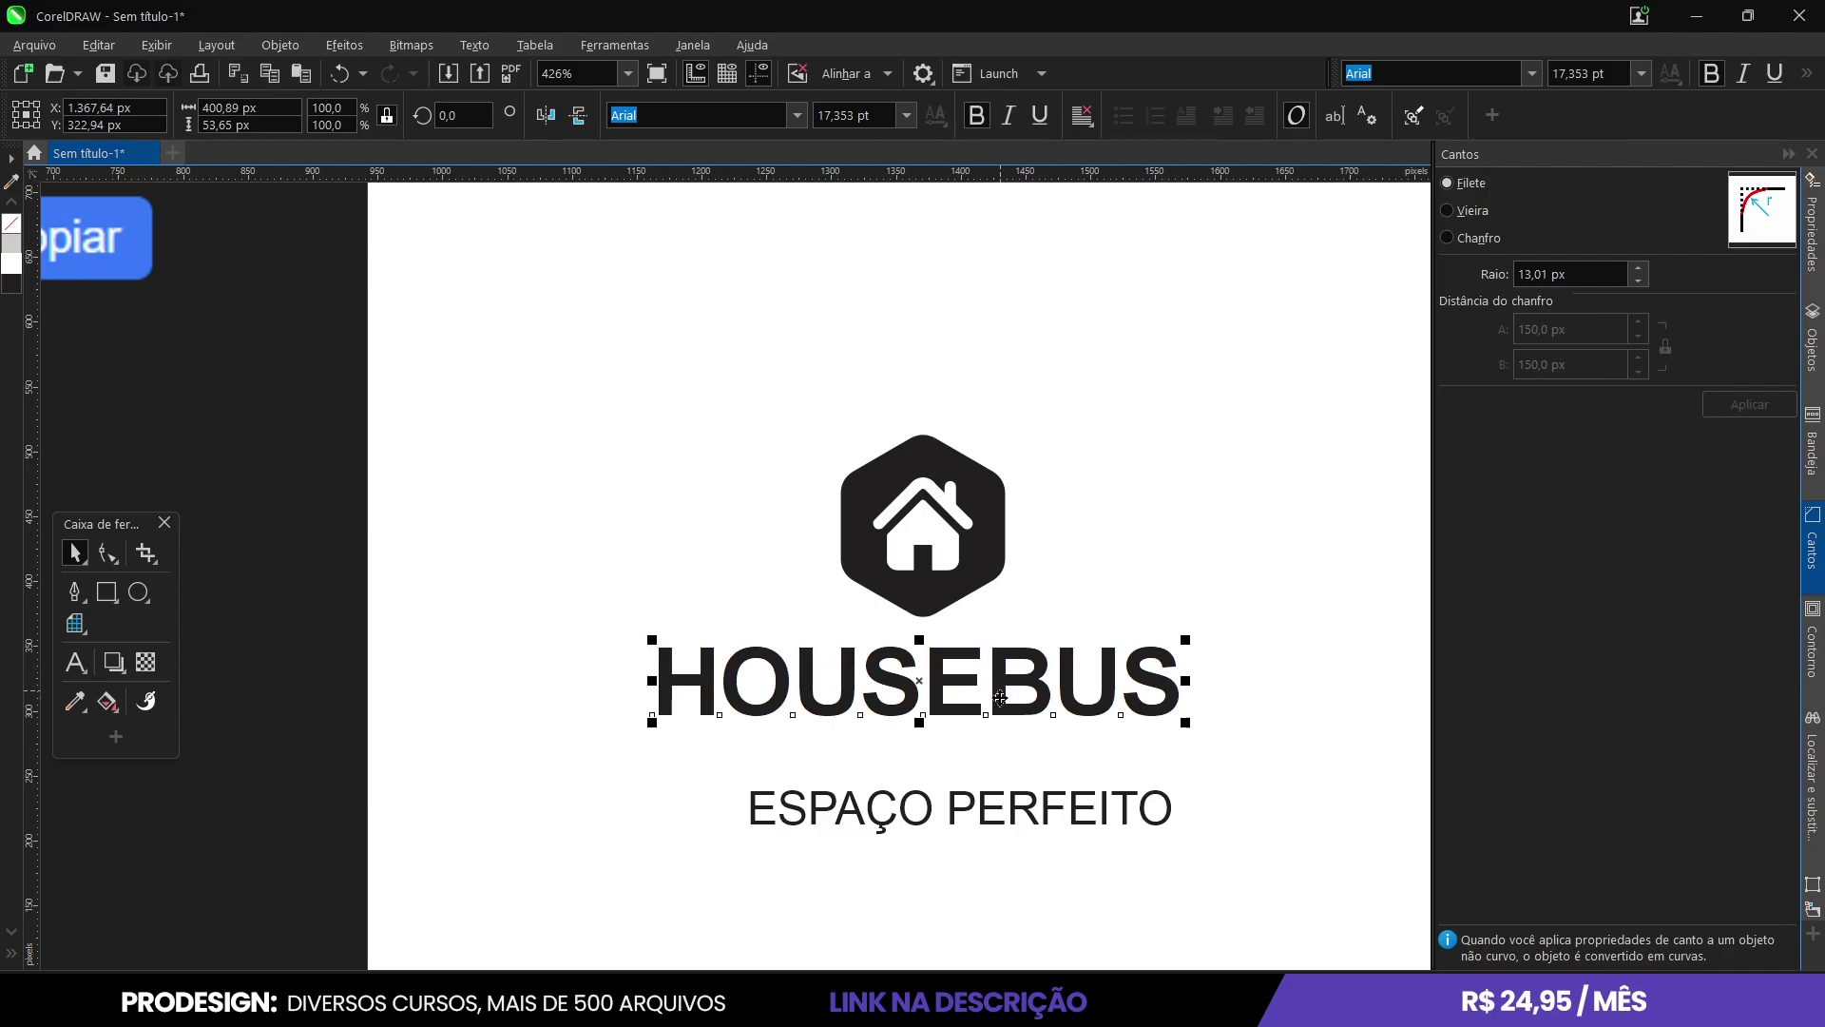
Set the height of the slogan "ESPAÇO PERFEITO" to 20,49 px and move it up beneath the resized title.
{"action": "scroll", "coordinate": [1000, 697], "scroll_direction": "down", "scroll_amount": 3}
{"action": "left_click", "coordinate": [945, 758]}
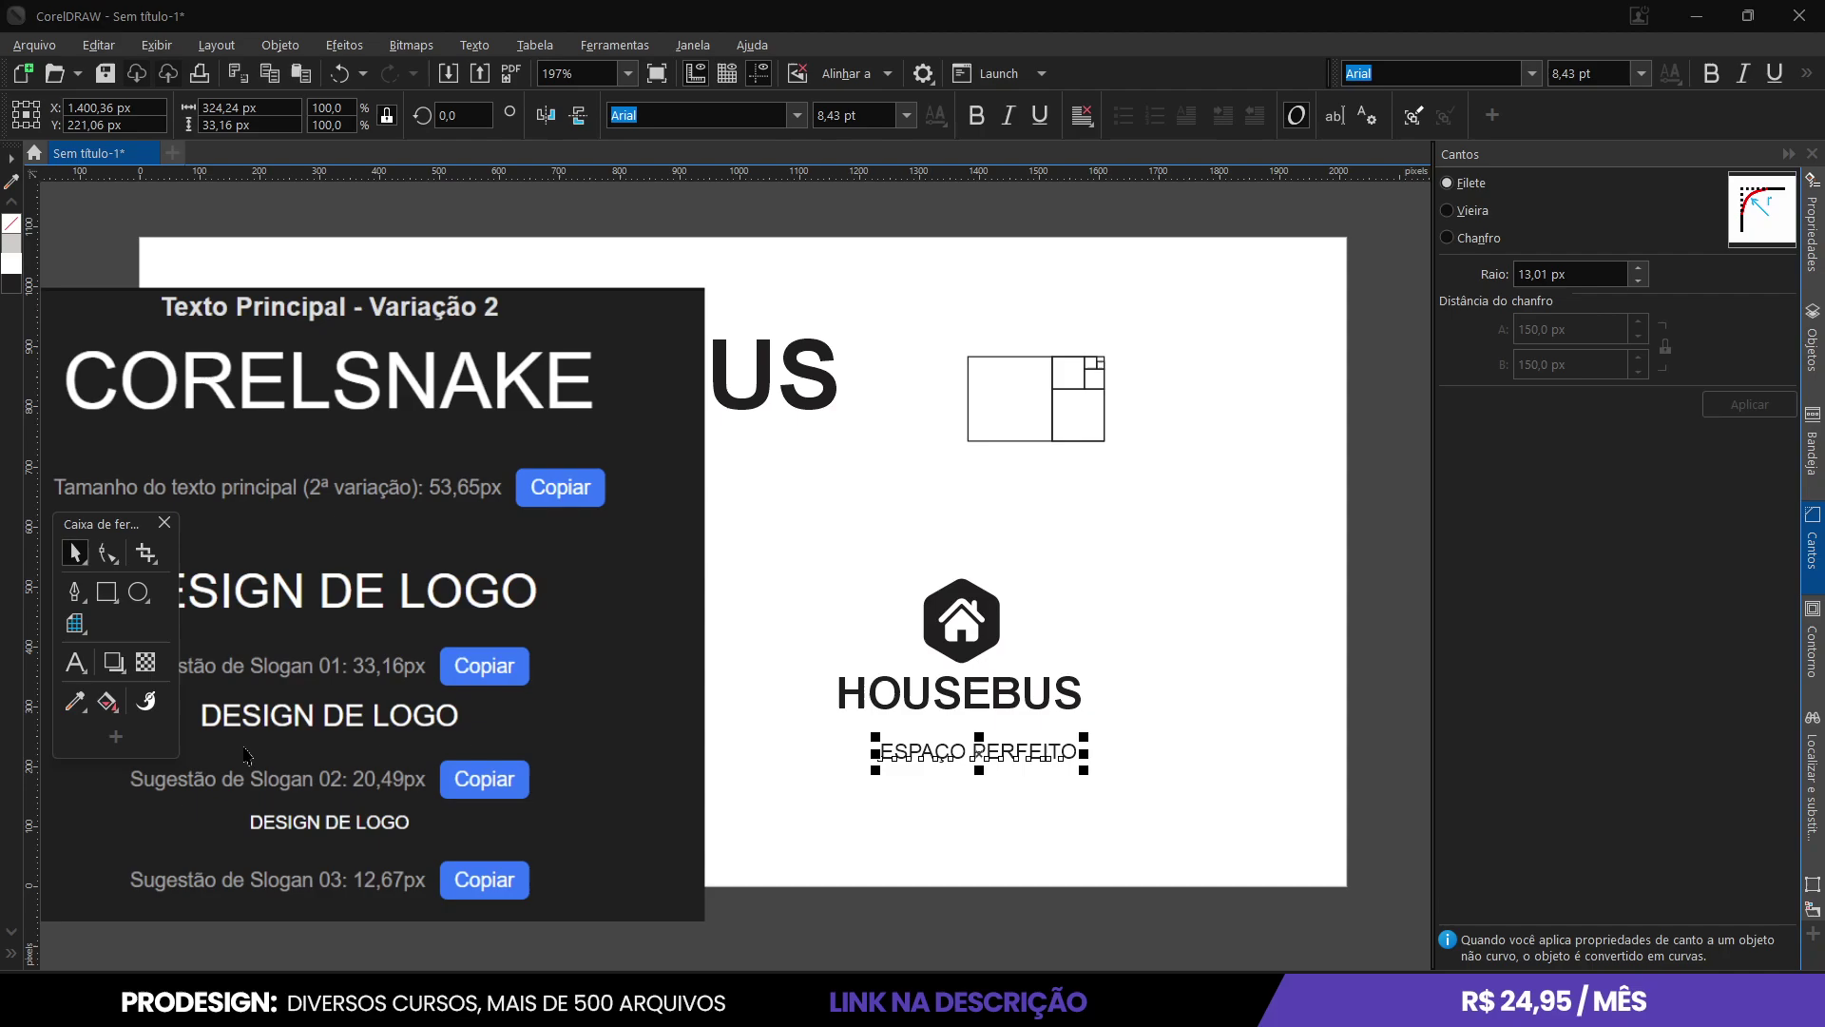
{"action": "left_click", "coordinate": [288, 125]}
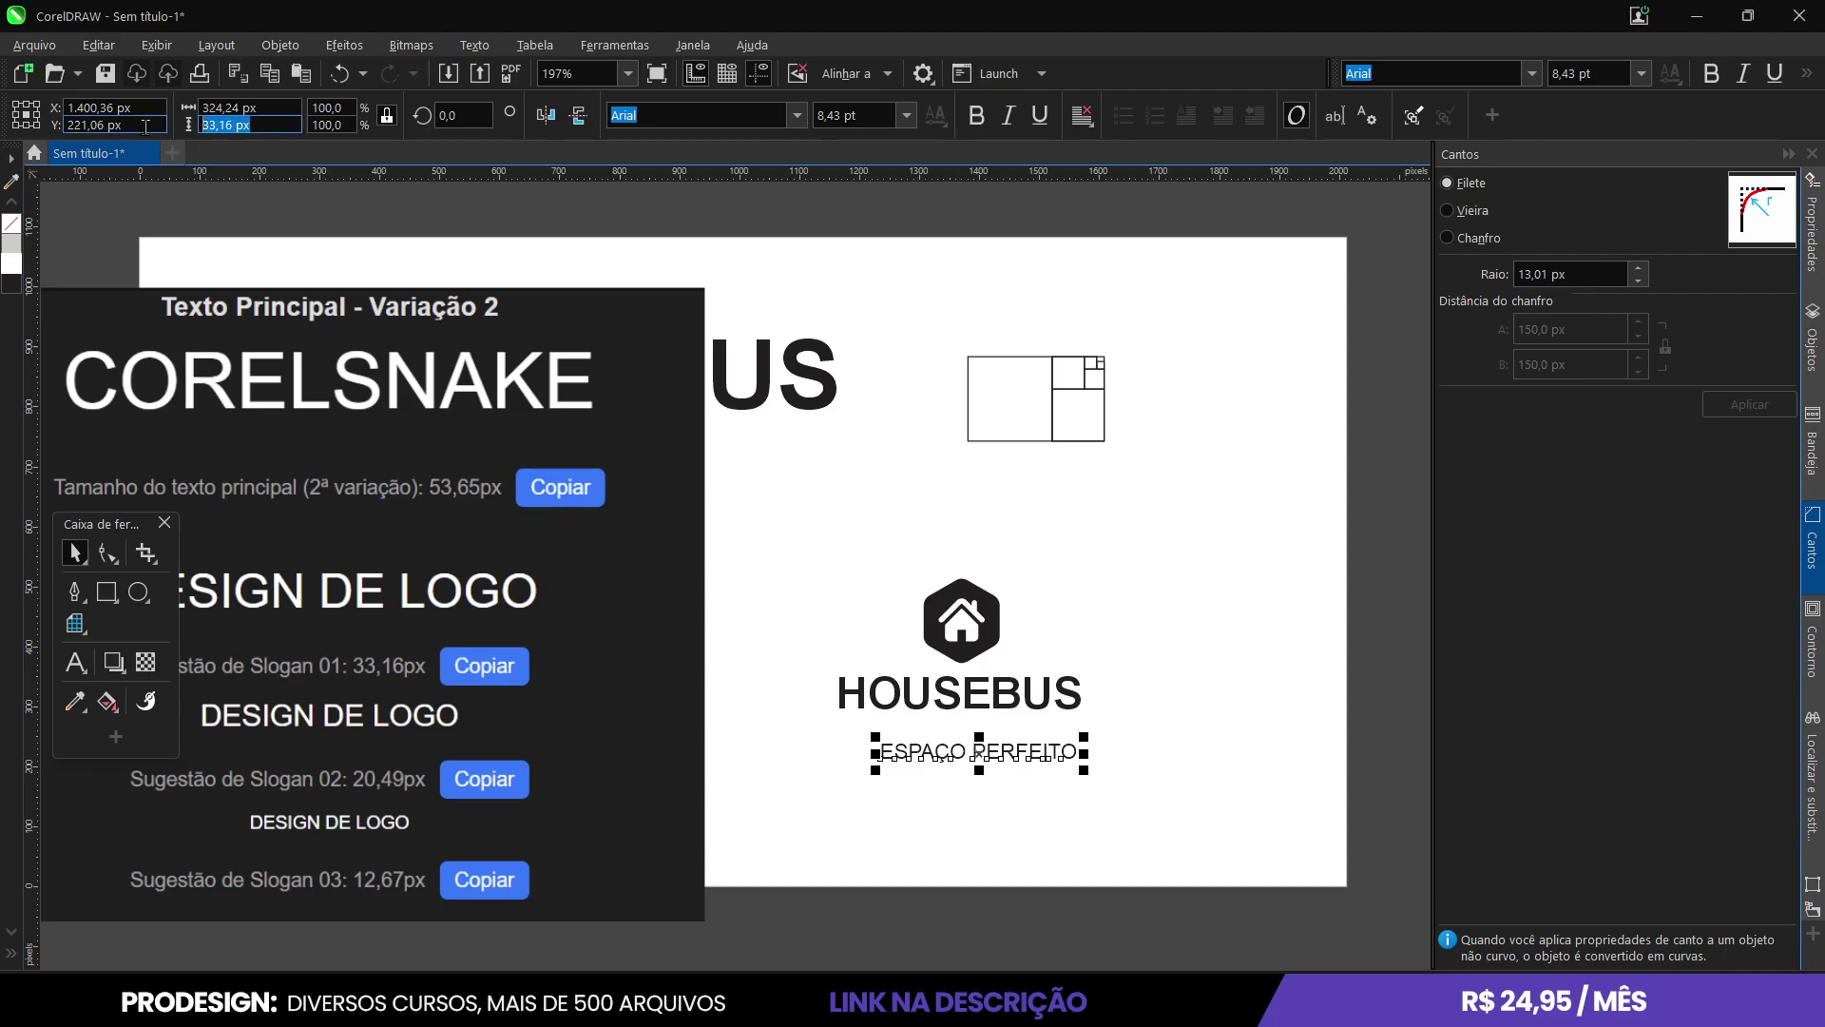
{"action": "type", "text": "20,49px"}
{"action": "key", "text": "Return"}
{"action": "left_click_drag", "start_coordinate": [987, 754], "coordinate": [975, 724]}
Shift the title and slogan together slightly down, away from the house icon.
{"action": "left_click_drag", "start_coordinate": [1160, 770], "coordinate": [763, 651]}
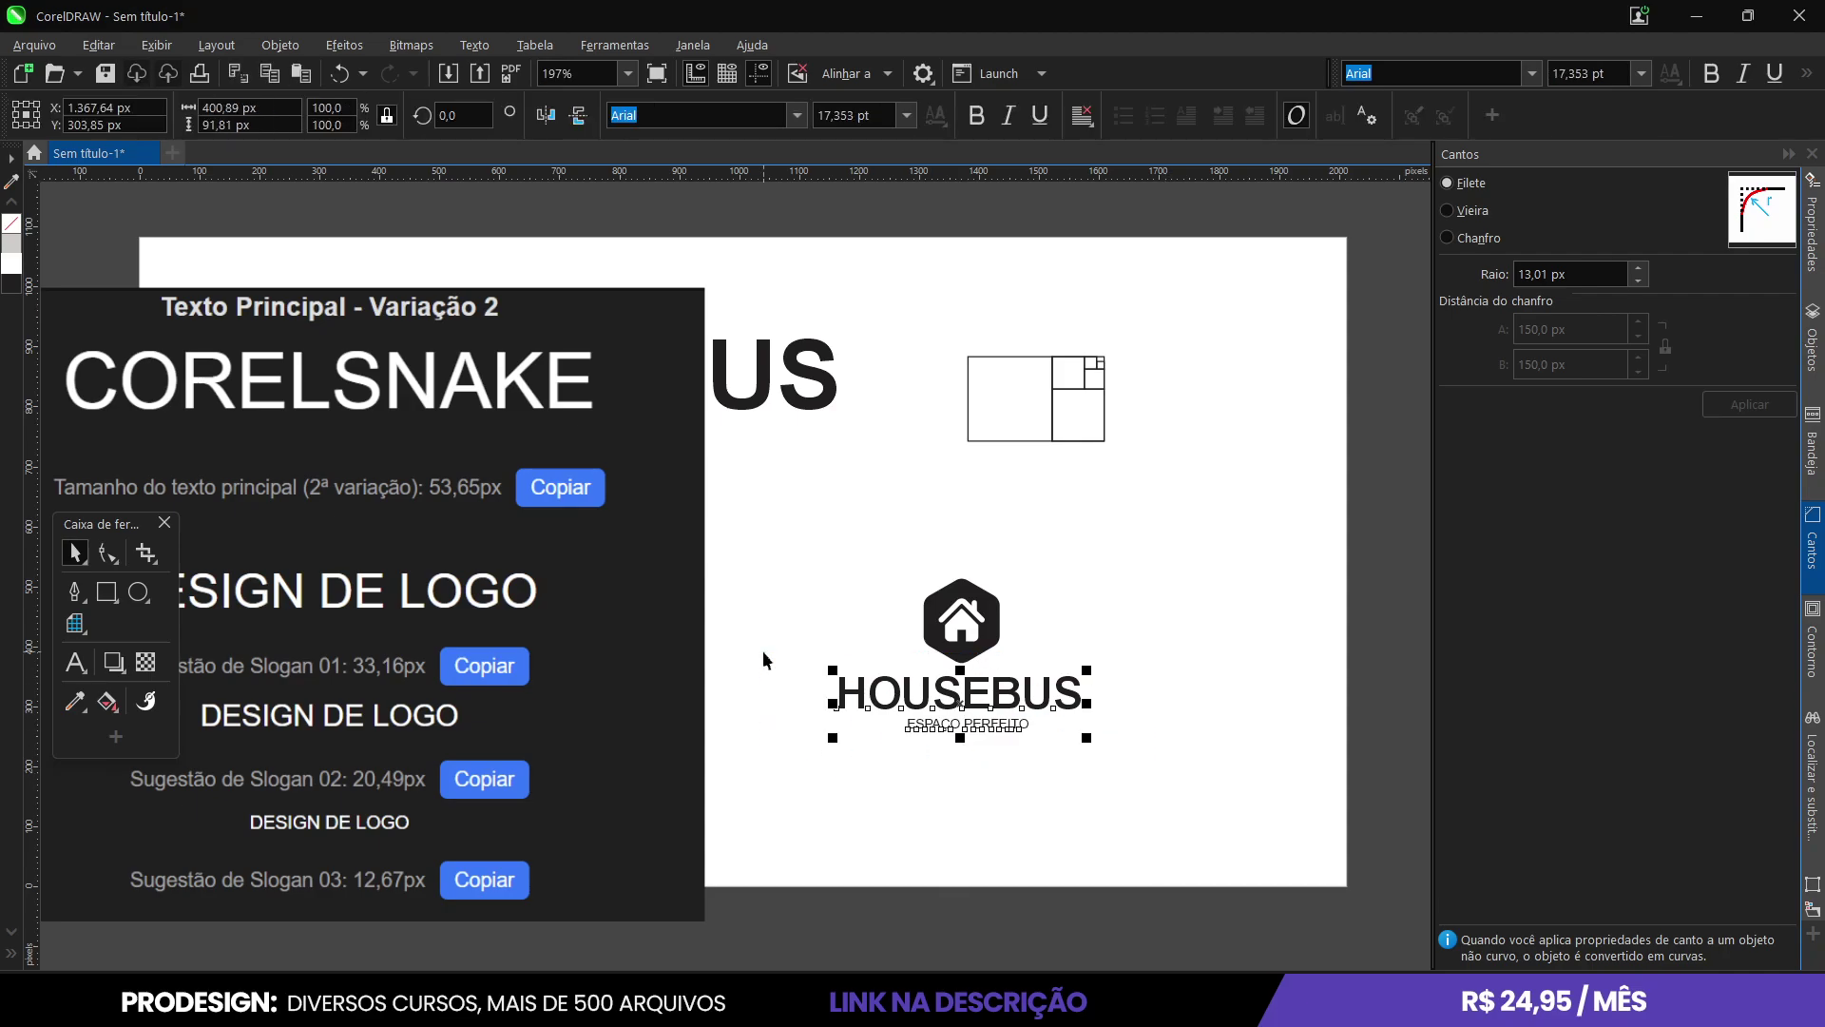
{"action": "scroll", "coordinate": [960, 681], "scroll_direction": "up", "scroll_amount": 5}
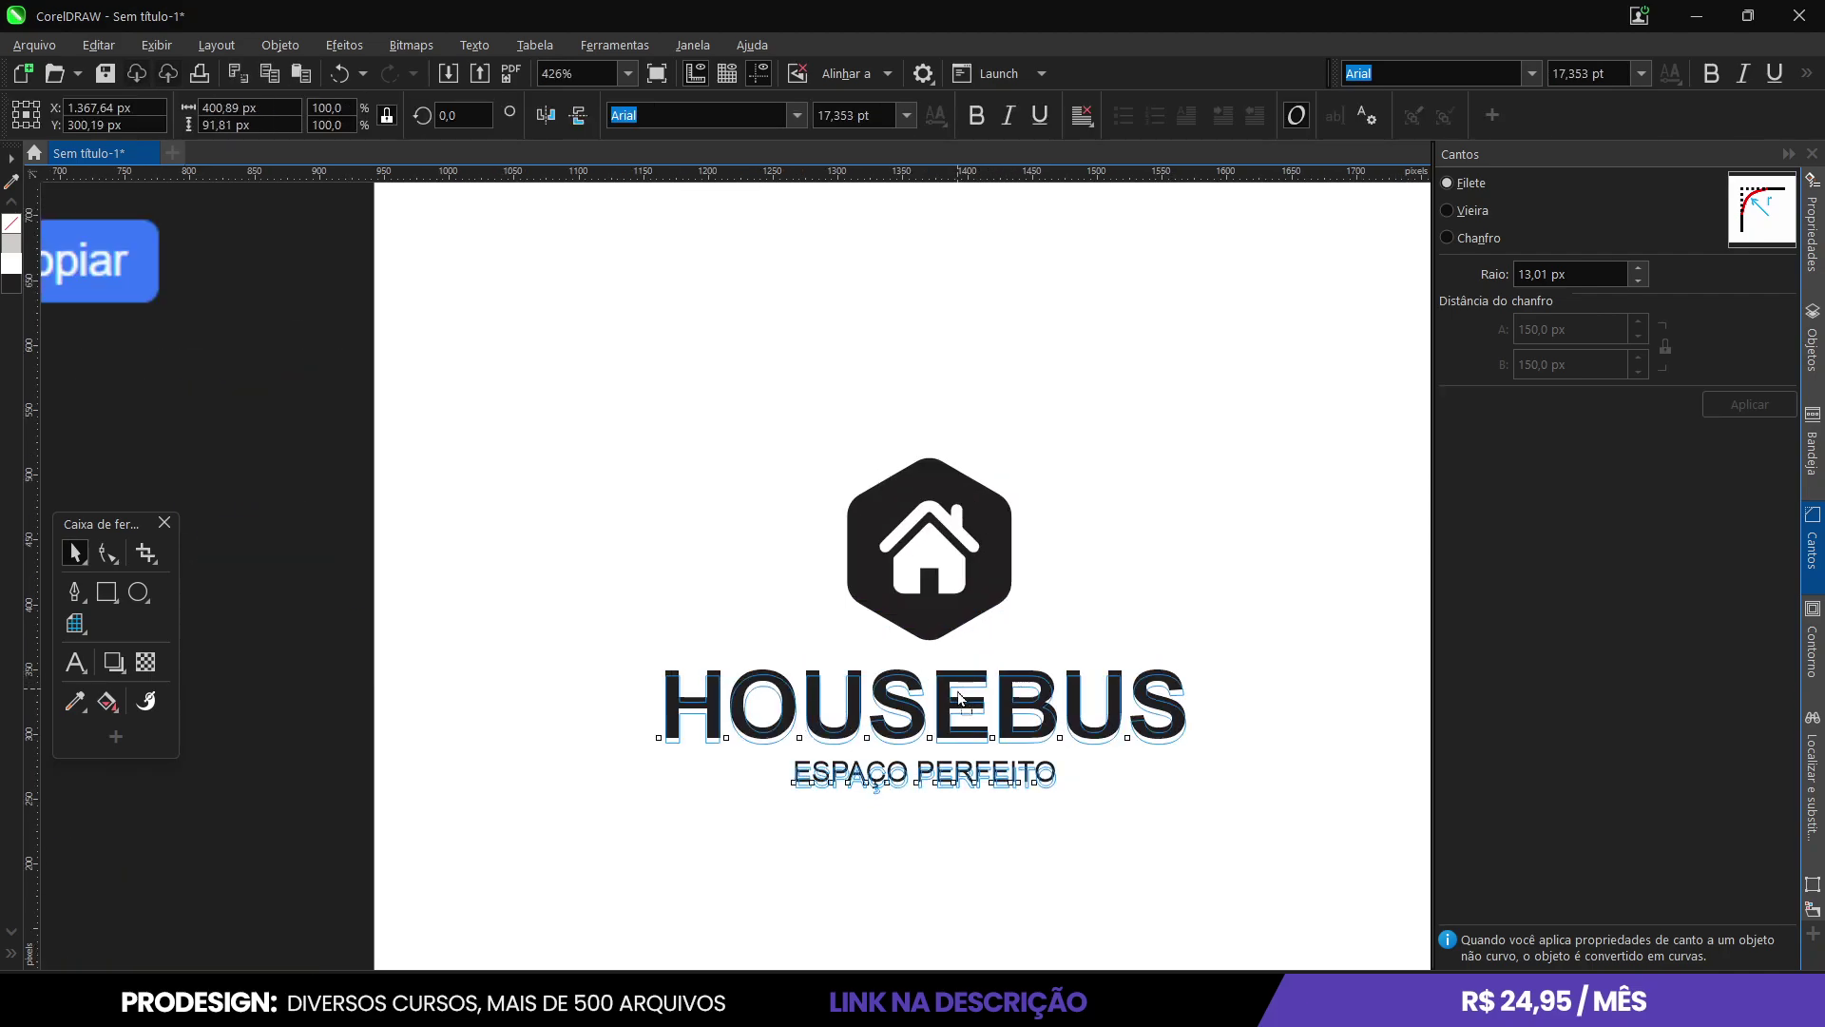
{"action": "scroll", "coordinate": [960, 682], "scroll_direction": "down", "scroll_amount": 6}
Move the size screenshot clear of the logos to the right and place a duplicate logo about 289 px wide below the left version.
{"action": "left_click_drag", "start_coordinate": [767, 652], "coordinate": [1504, 656]}
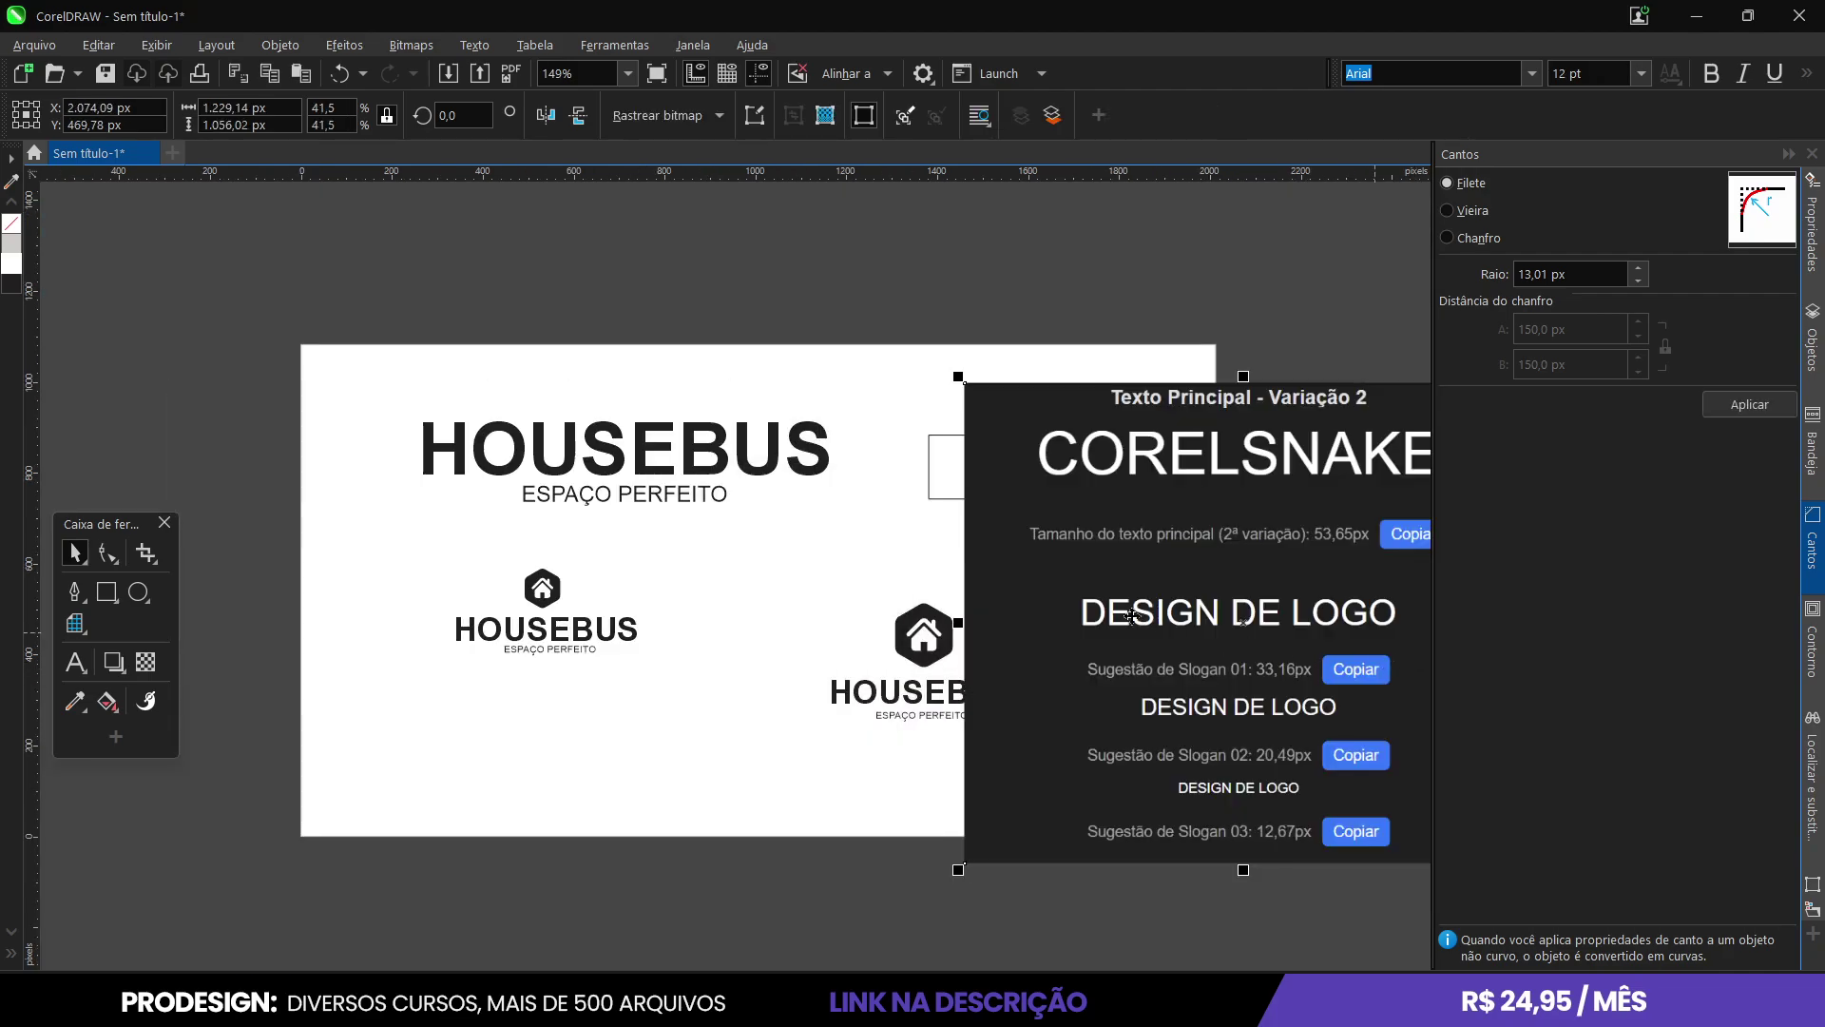
{"action": "left_click_drag", "start_coordinate": [1046, 751], "coordinate": [1262, 751]}
{"action": "left_click", "coordinate": [861, 627]}
{"action": "left_click_drag", "start_coordinate": [860, 628], "coordinate": [611, 785]}
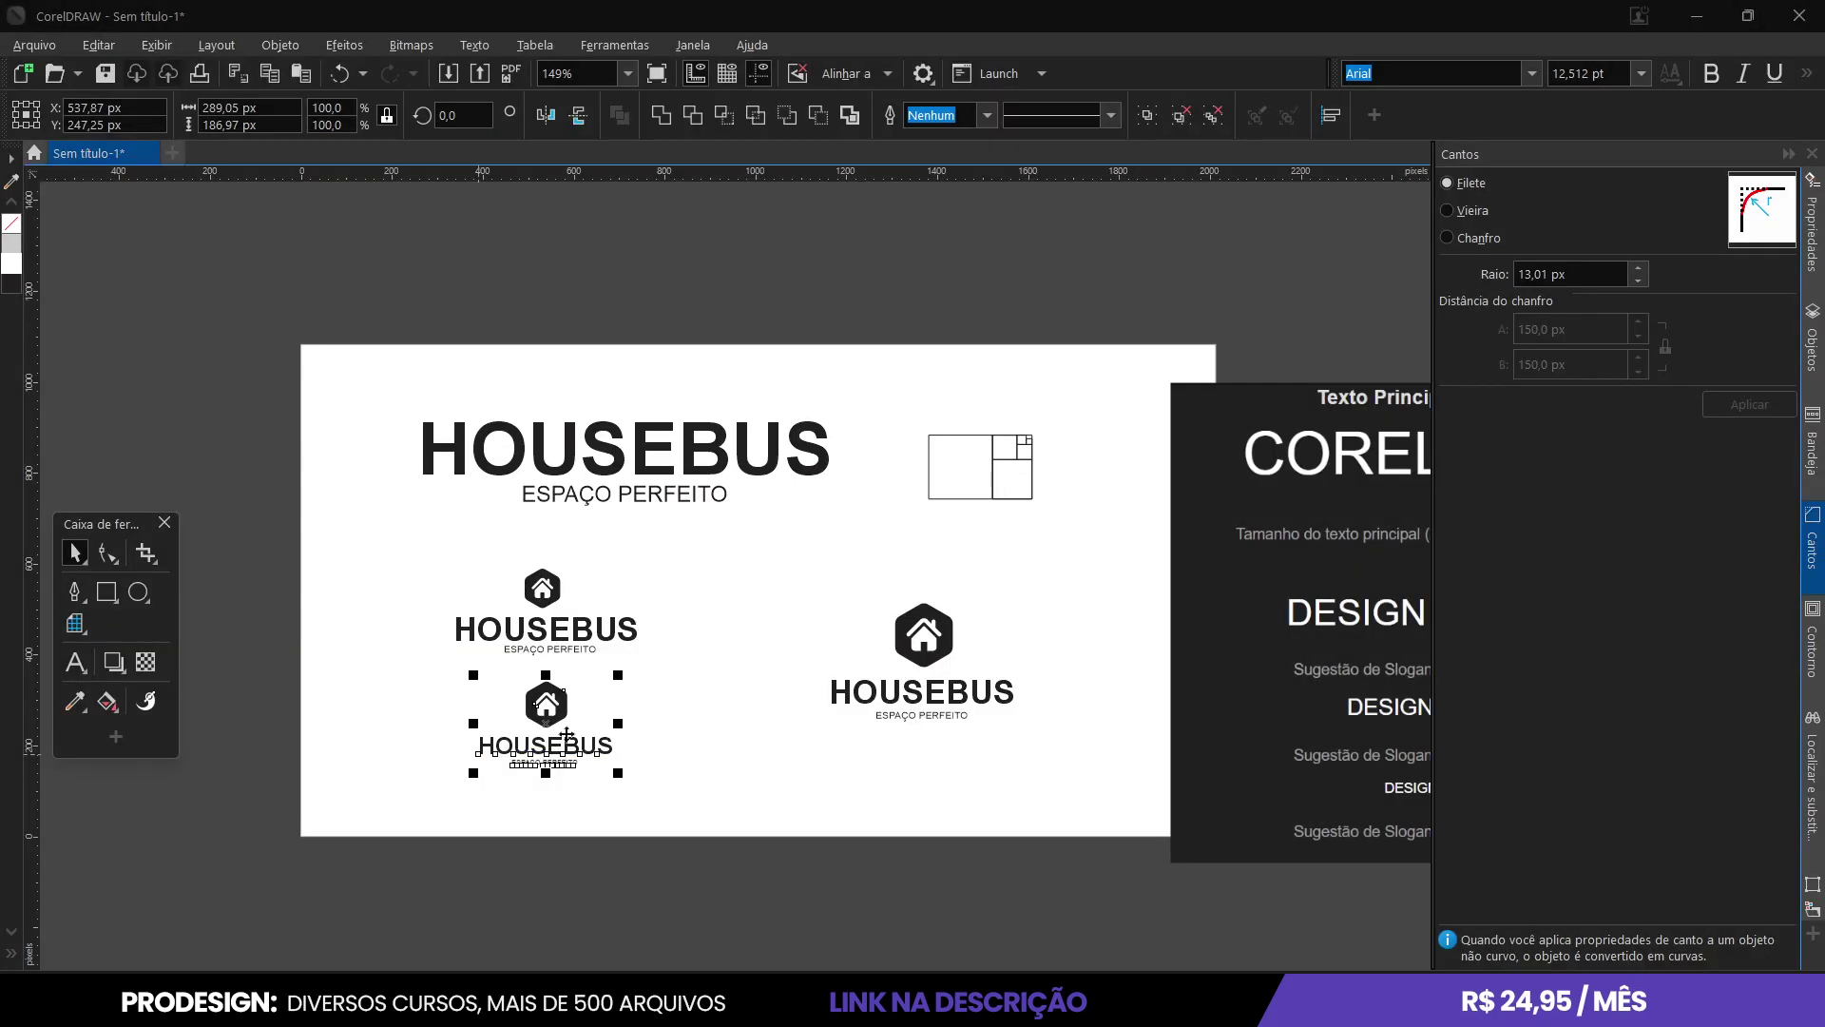
Paste the "Texto Principal - Variação 3" size screenshot and delete the Variação 2 screenshot.
{"action": "left_click", "coordinate": [862, 550]}
{"action": "key", "text": "ctrl+v"}
{"action": "scroll", "coordinate": [887, 614], "scroll_direction": "down", "scroll_amount": 4}
{"action": "left_click", "coordinate": [991, 618]}
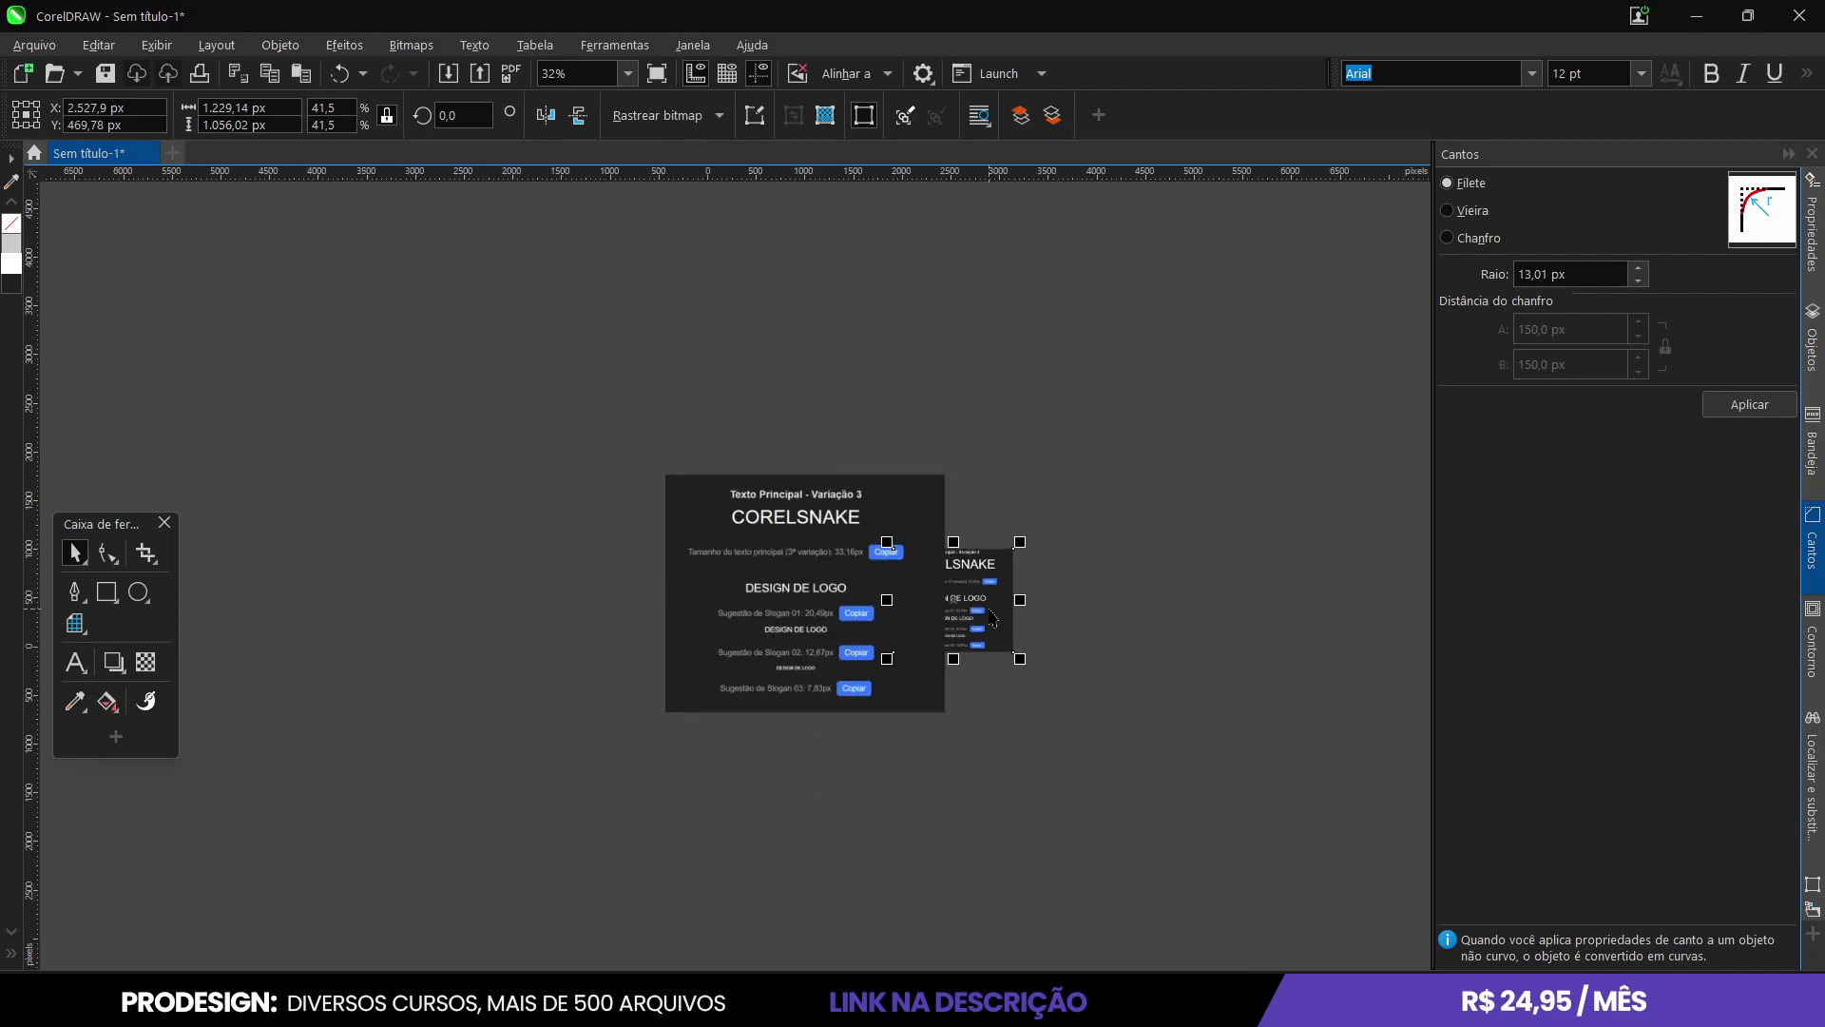
{"action": "key", "text": "Delete"}
Scale the Variação 3 screenshot to 16.6% and place it to the right of the larger house icon logo.
{"action": "scroll", "coordinate": [873, 616], "scroll_direction": "up", "scroll_amount": 2}
{"action": "left_click", "coordinate": [873, 616]}
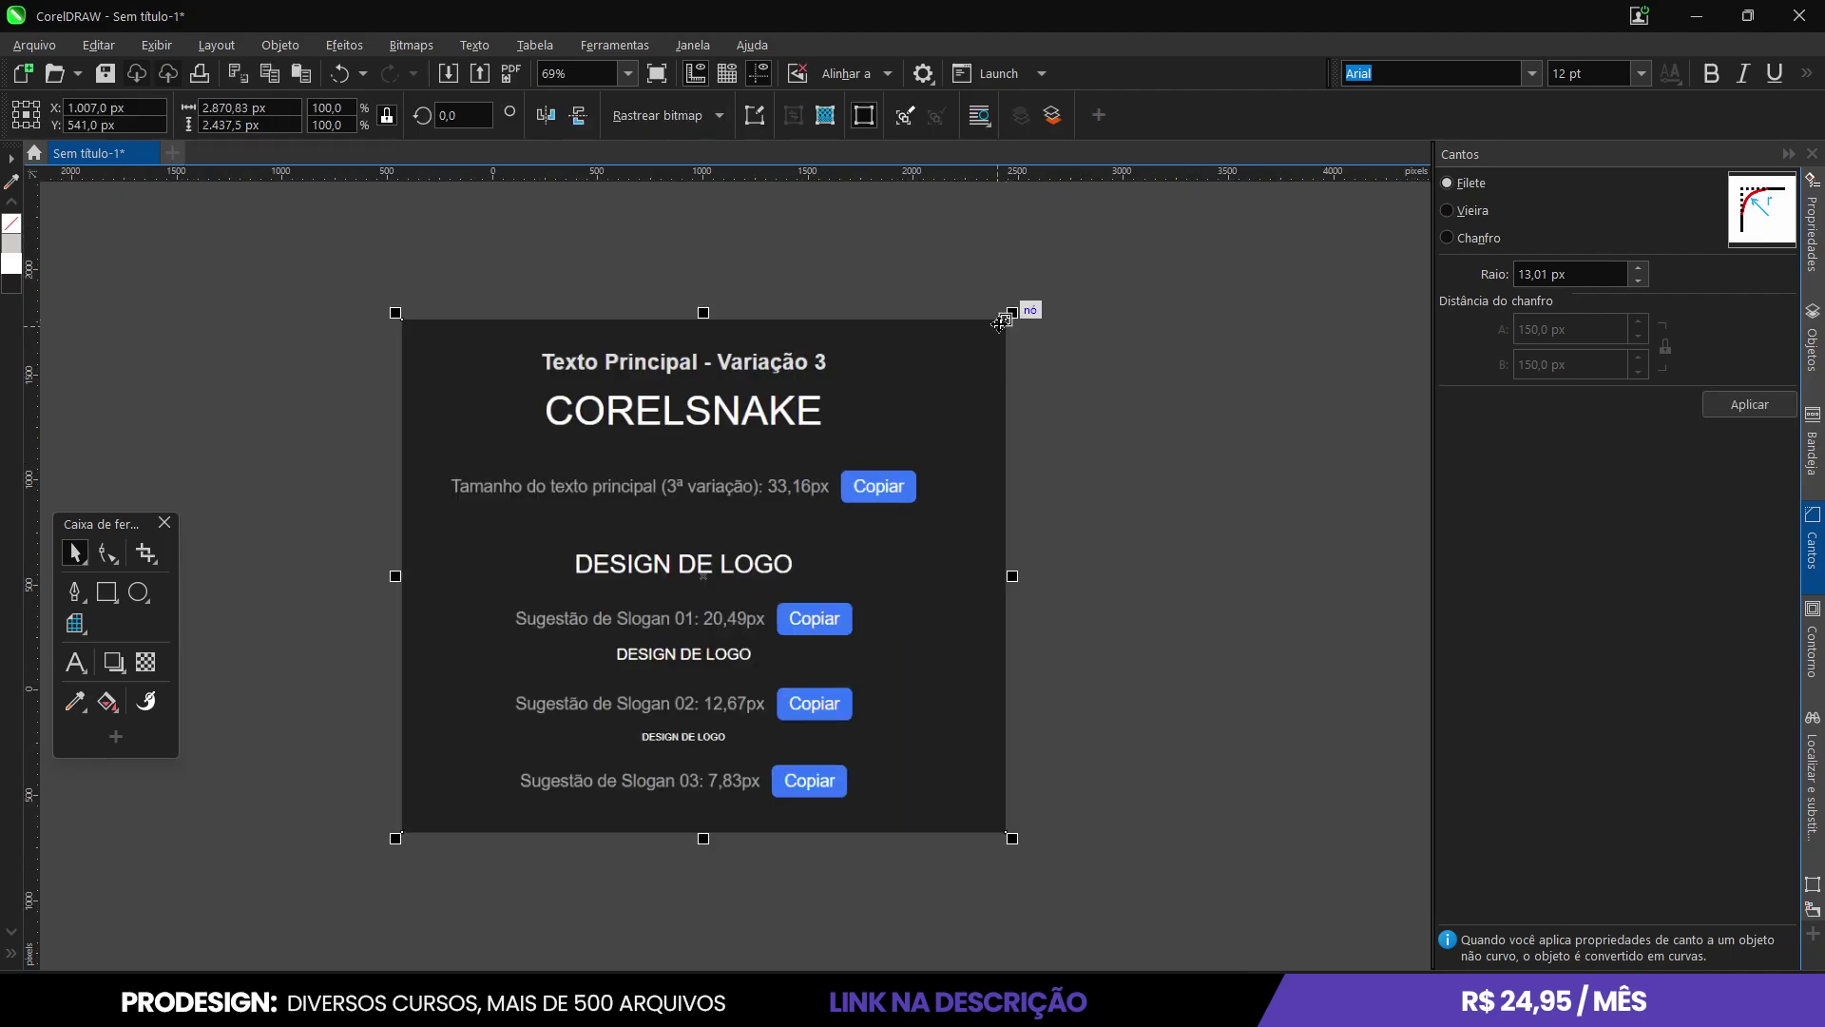
{"action": "left_click_drag", "start_coordinate": [1016, 310], "coordinate": [754, 534]}
{"action": "scroll", "coordinate": [754, 534], "scroll_direction": "up", "scroll_amount": 3}
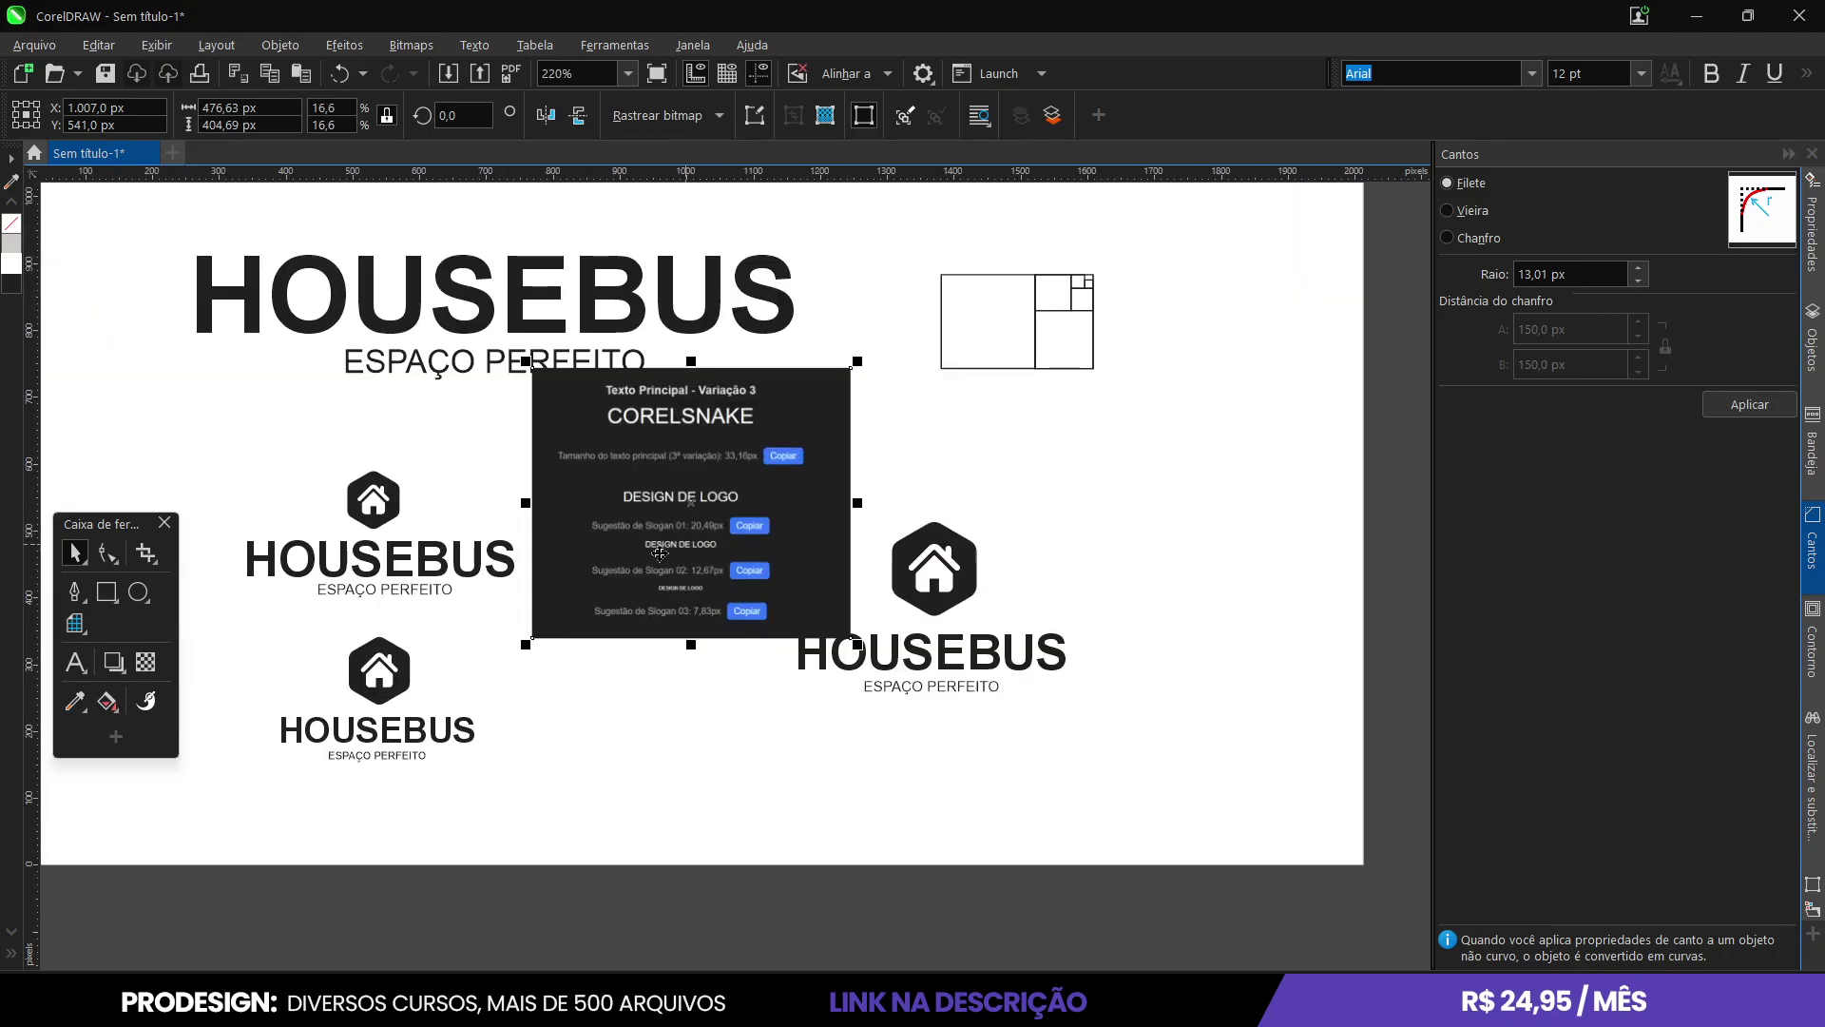
{"action": "scroll", "coordinate": [623, 530], "scroll_direction": "down", "scroll_amount": 3}
{"action": "left_click_drag", "start_coordinate": [622, 530], "coordinate": [886, 573]}
{"action": "scroll", "coordinate": [885, 573], "scroll_direction": "up", "scroll_amount": 3}
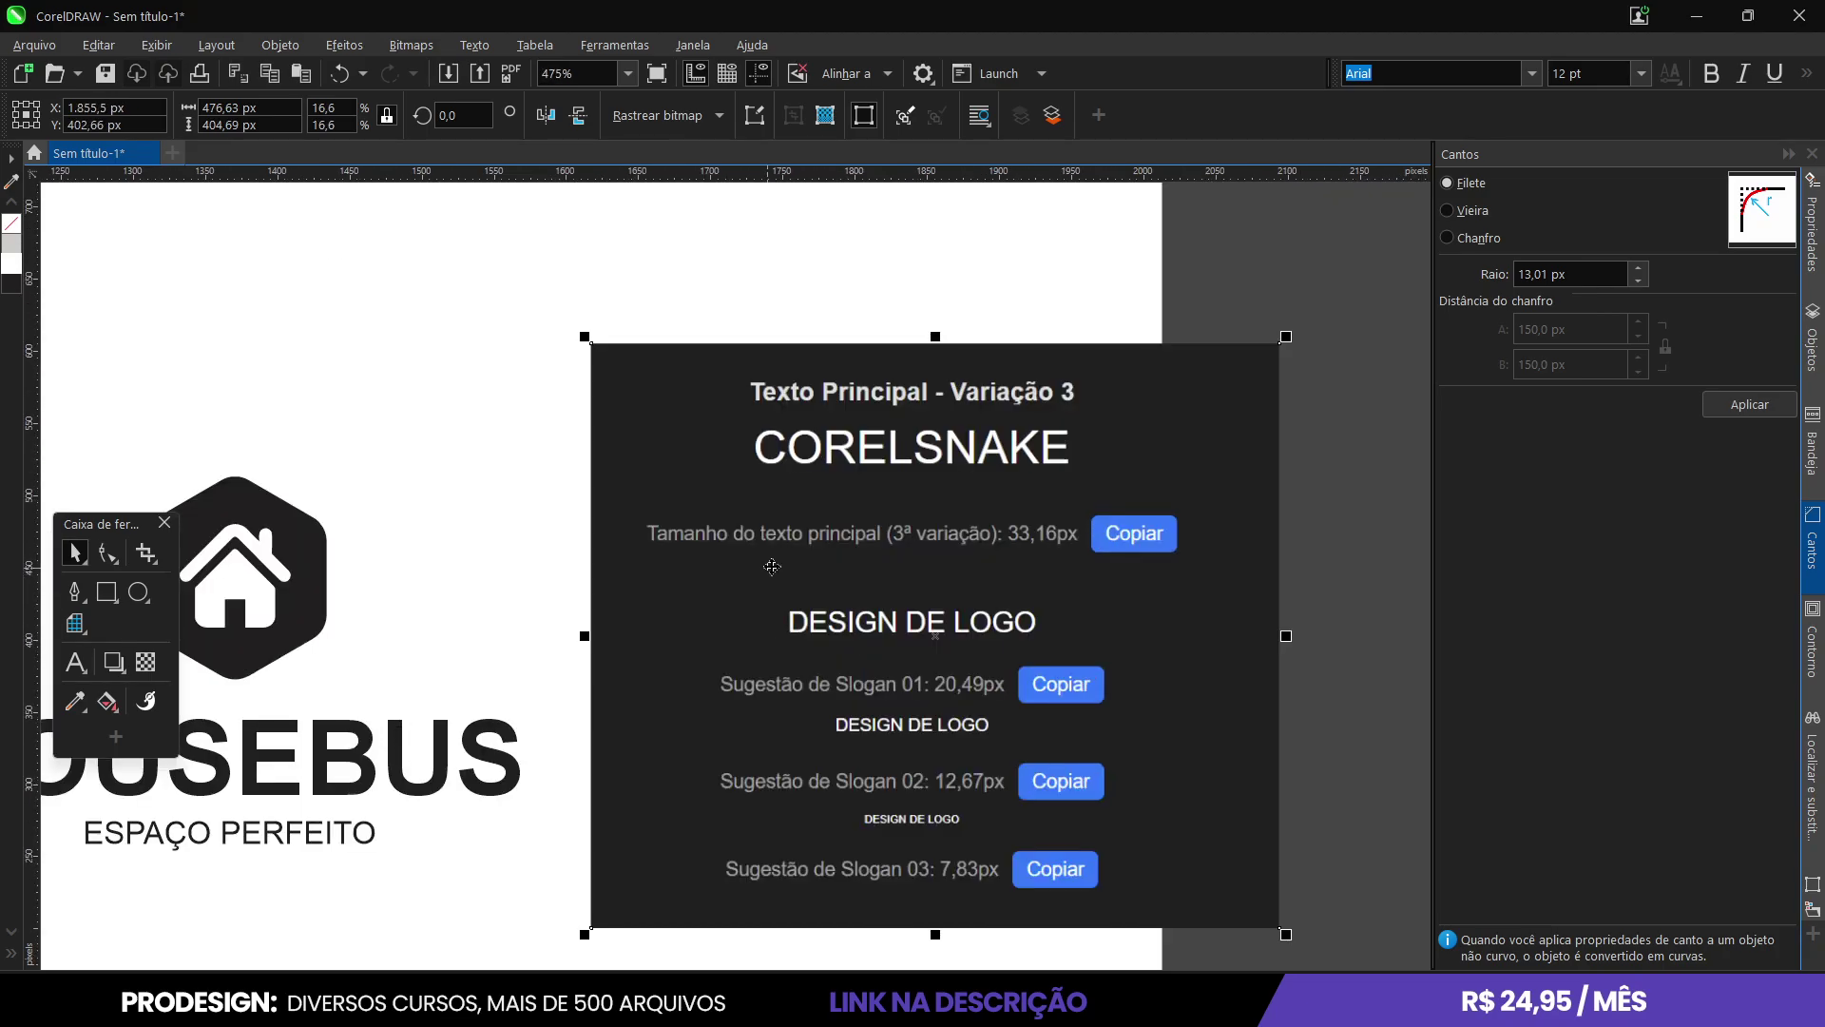
{"action": "scroll", "coordinate": [1122, 587], "scroll_direction": "down", "scroll_amount": 1}
{"action": "scroll", "coordinate": [1121, 587], "scroll_direction": "up", "scroll_amount": 2}
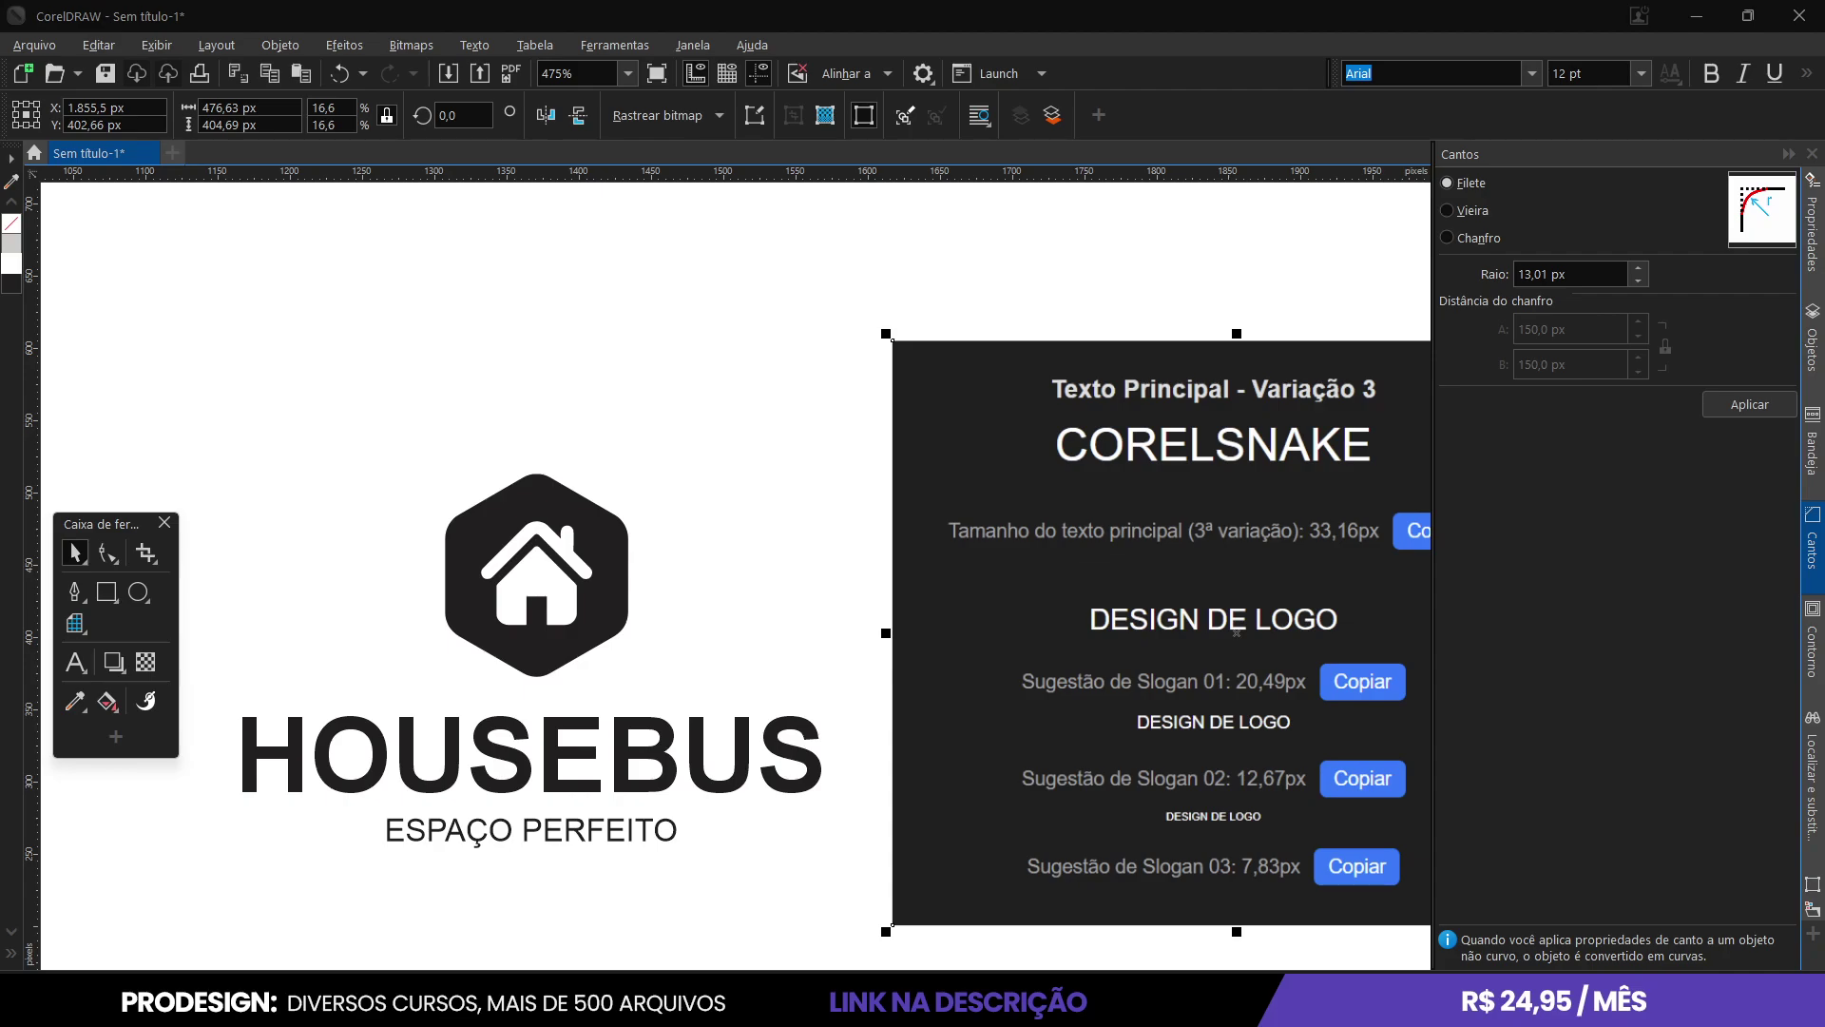
Set the title's height beside the Variação 3 screenshot to 33,16 px and move it up against the house icon.
{"action": "left_click", "coordinate": [561, 740]}
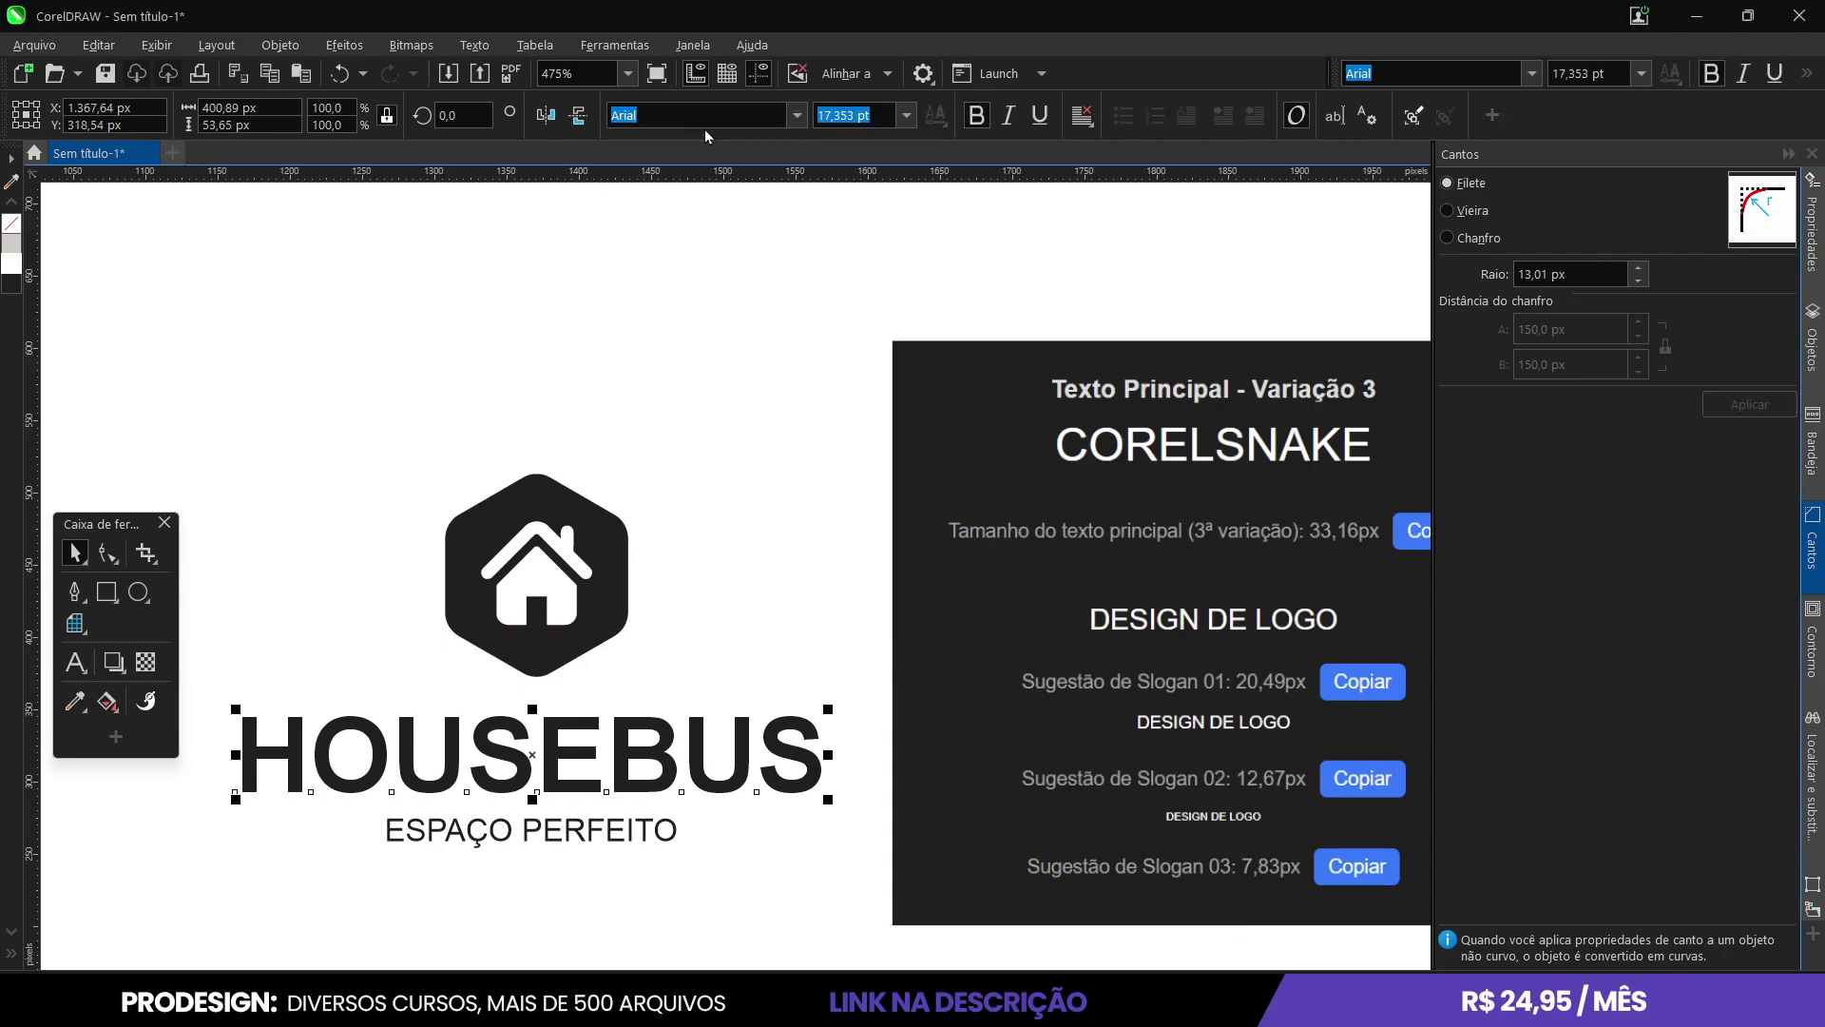
{"action": "left_click", "coordinate": [242, 125]}
{"action": "type", "text": "33,16px"}
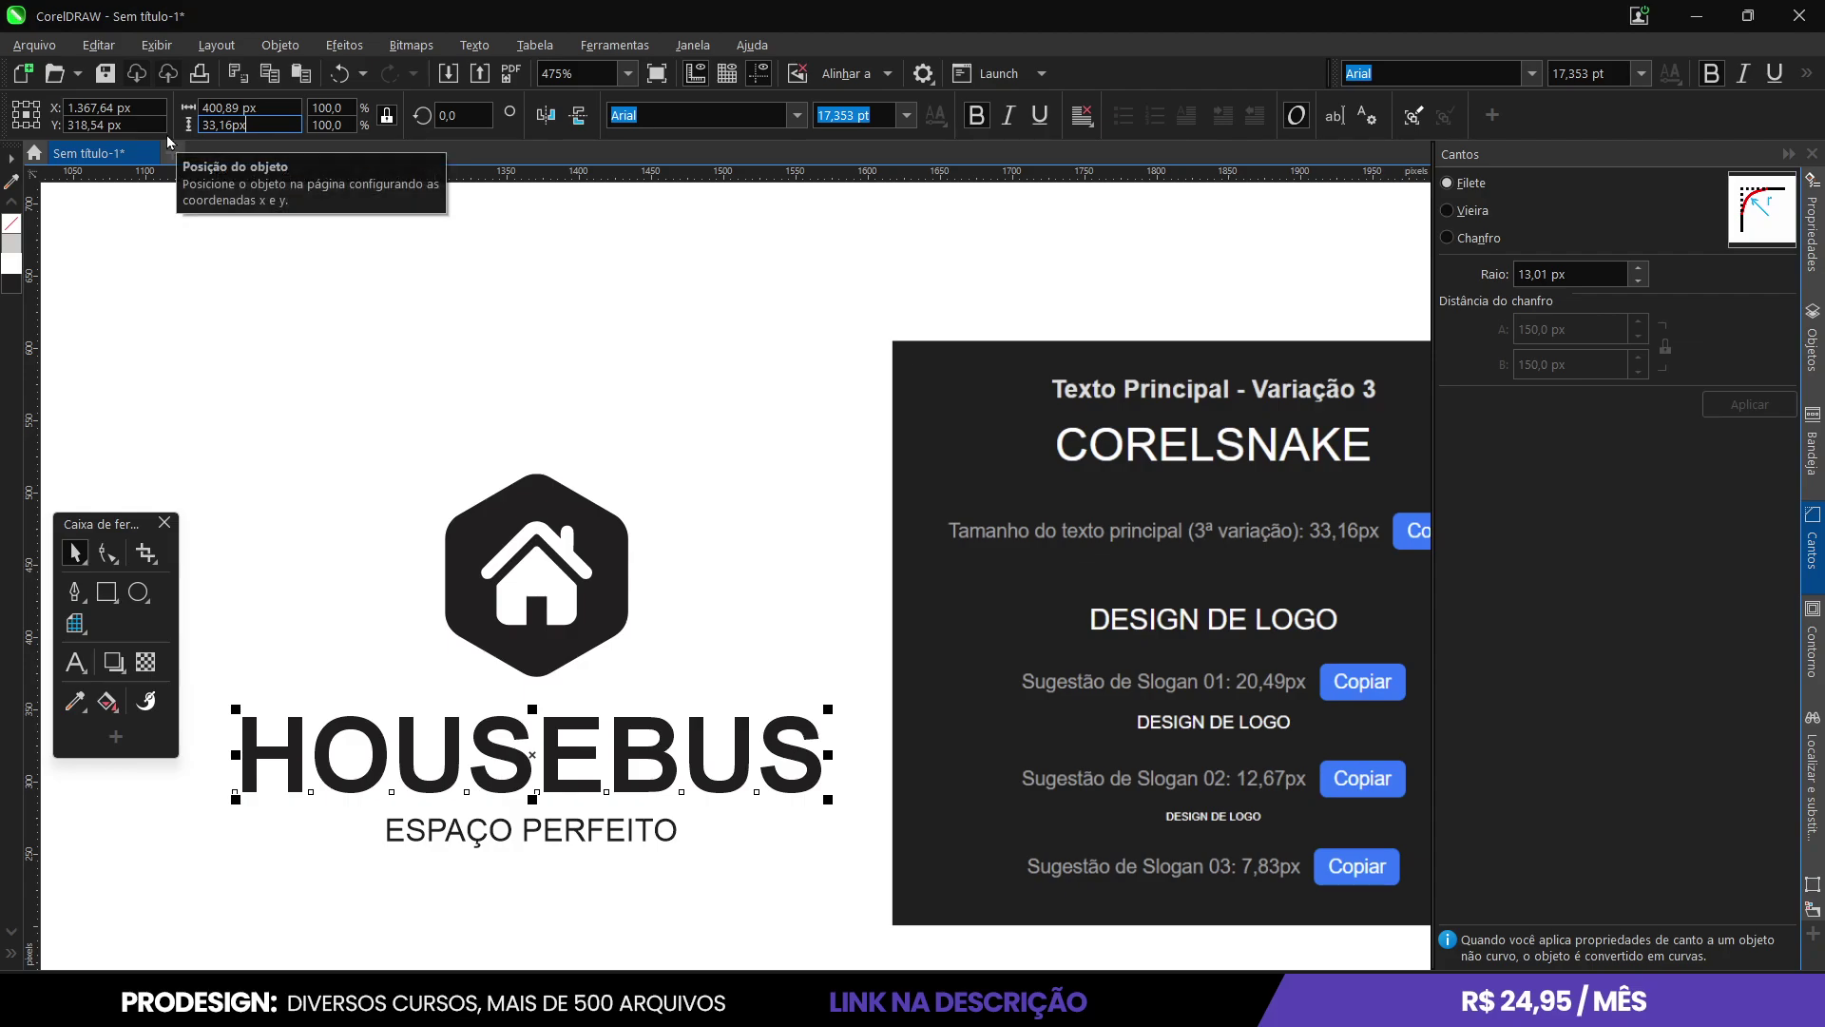
{"action": "key", "text": "Return"}
{"action": "scroll", "coordinate": [466, 682], "scroll_direction": "down", "scroll_amount": 2}
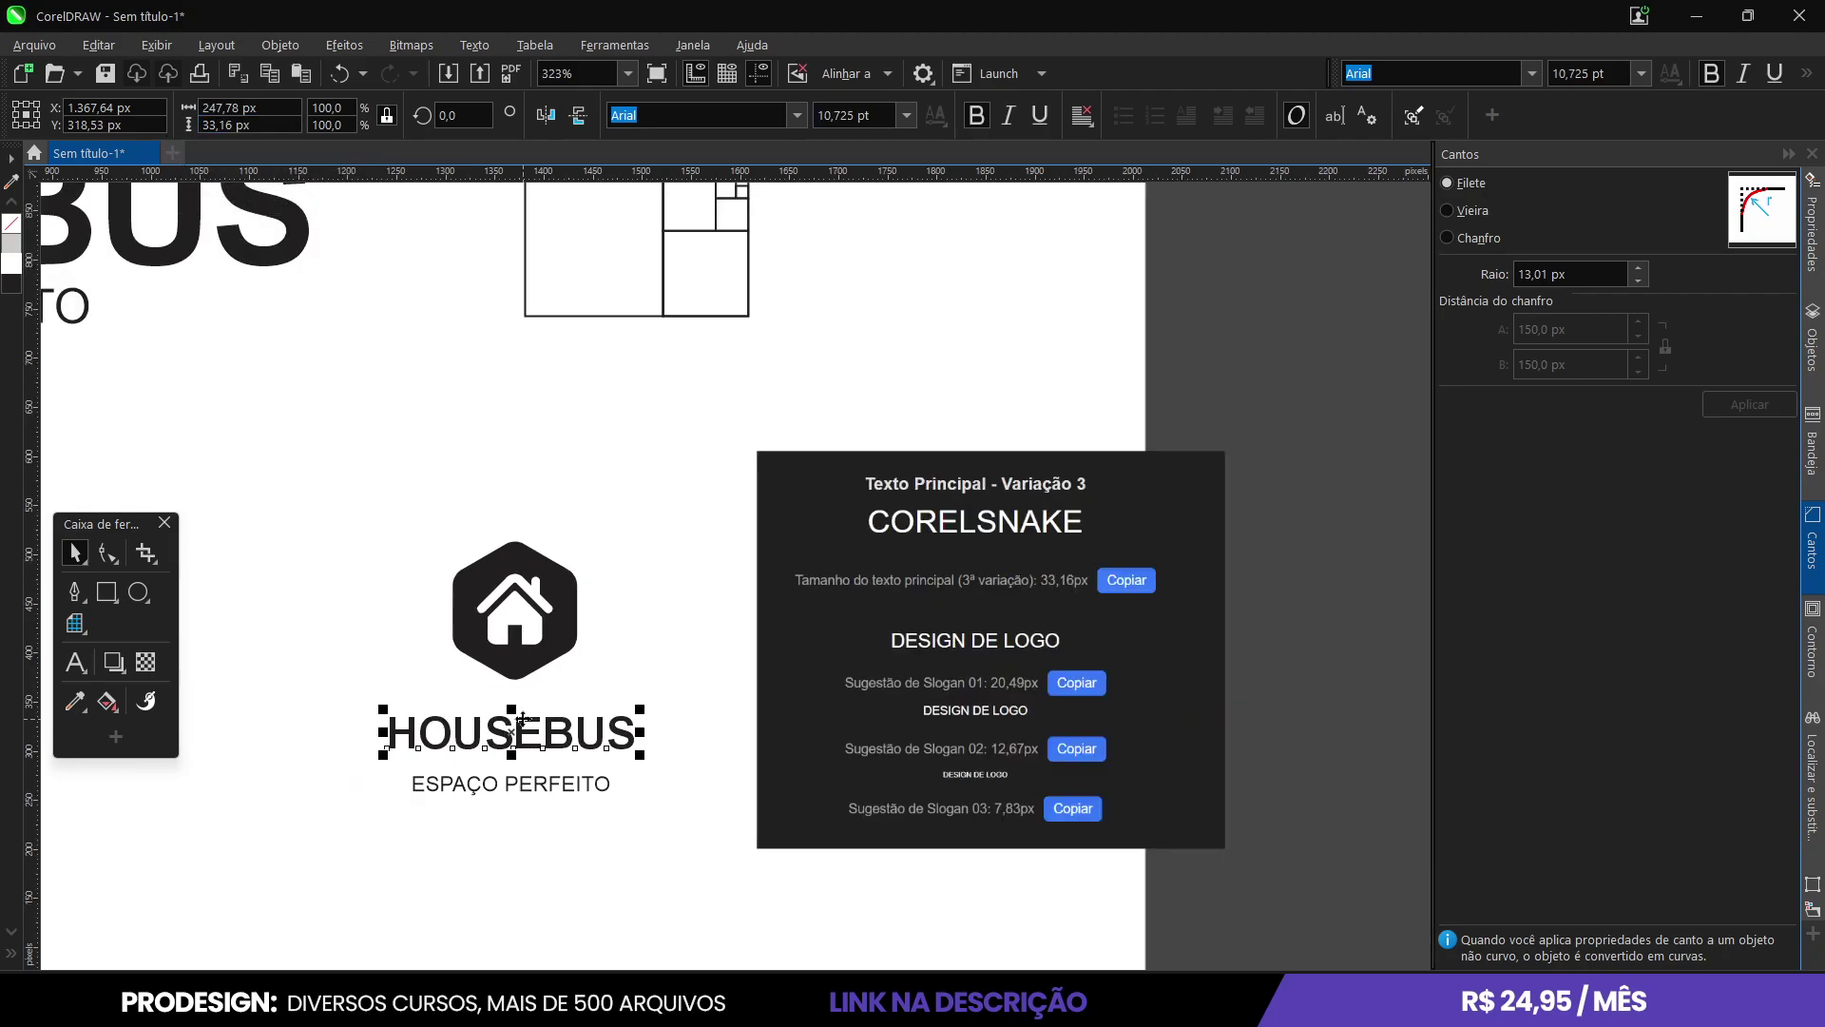
{"action": "left_click_drag", "start_coordinate": [527, 720], "coordinate": [527, 696]}
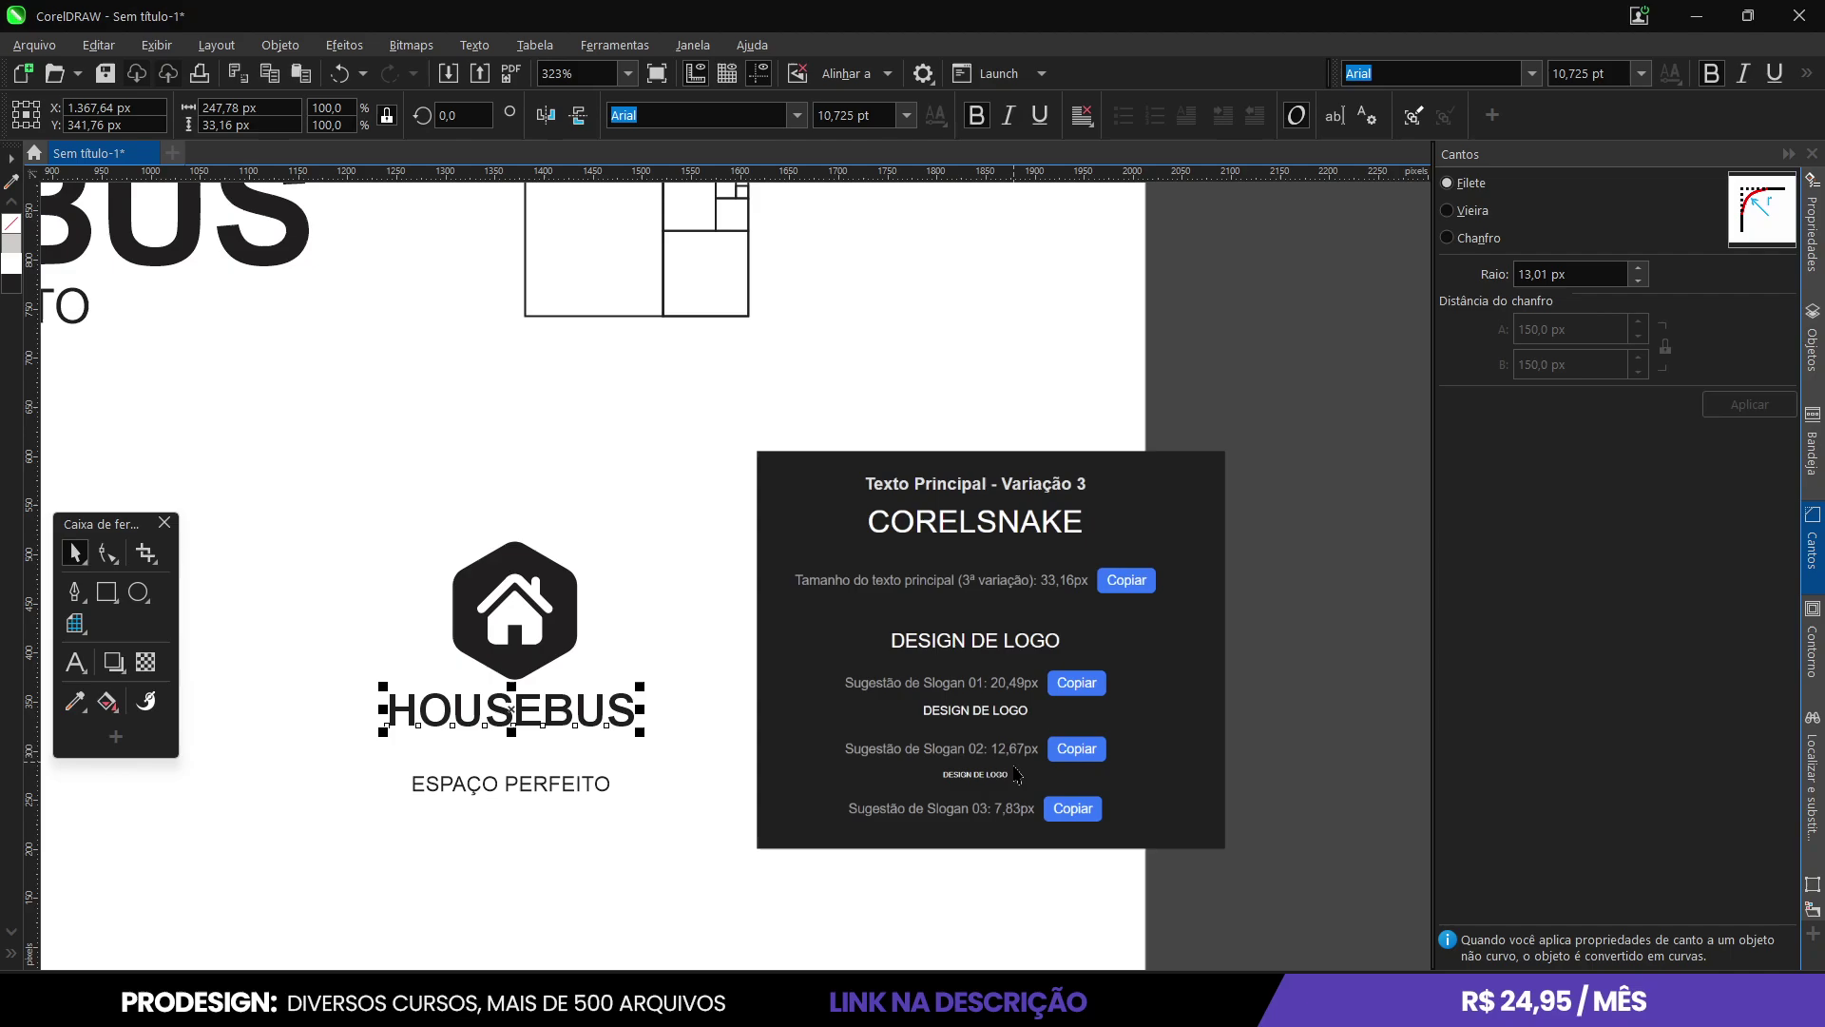
Set the slogan's height to 12,67 px and move it up directly beneath the smaller title.
{"action": "scroll", "coordinate": [991, 763], "scroll_direction": "up", "scroll_amount": 4}
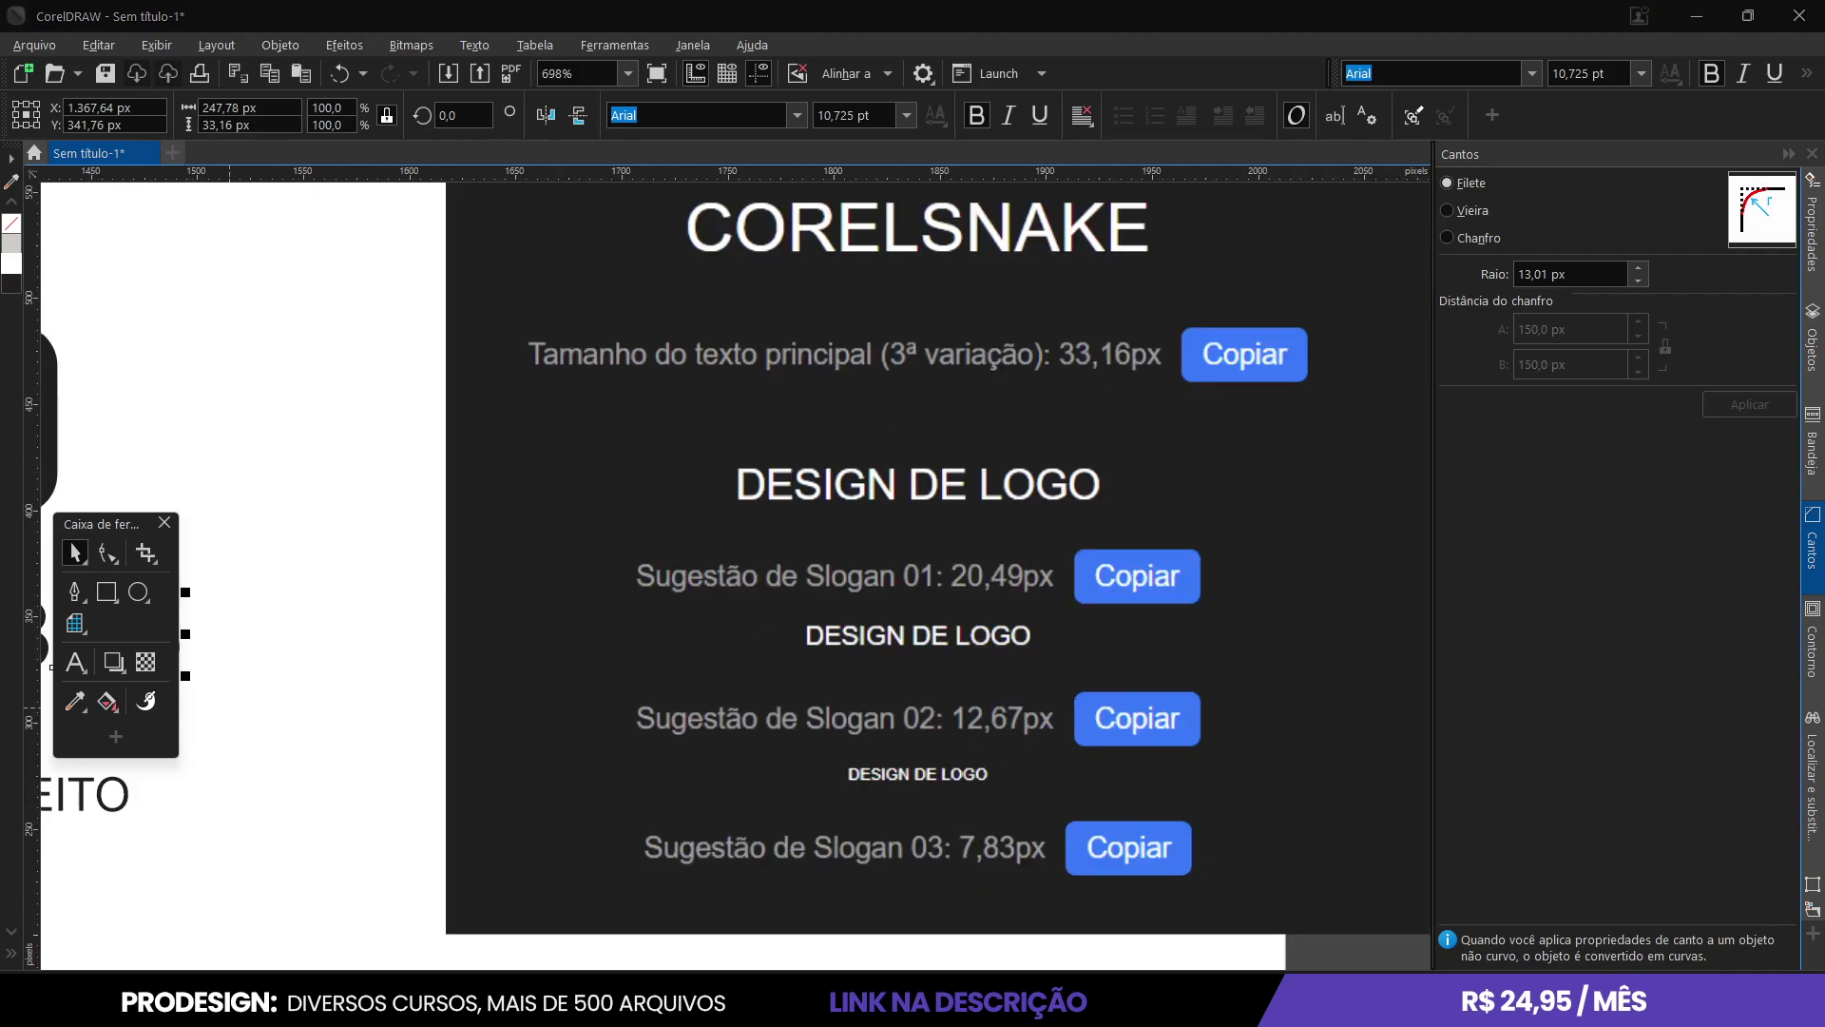
{"action": "scroll", "coordinate": [163, 428], "scroll_direction": "down", "scroll_amount": 3}
{"action": "scroll", "coordinate": [356, 730], "scroll_direction": "up", "scroll_amount": 1}
{"action": "left_click", "coordinate": [400, 760]}
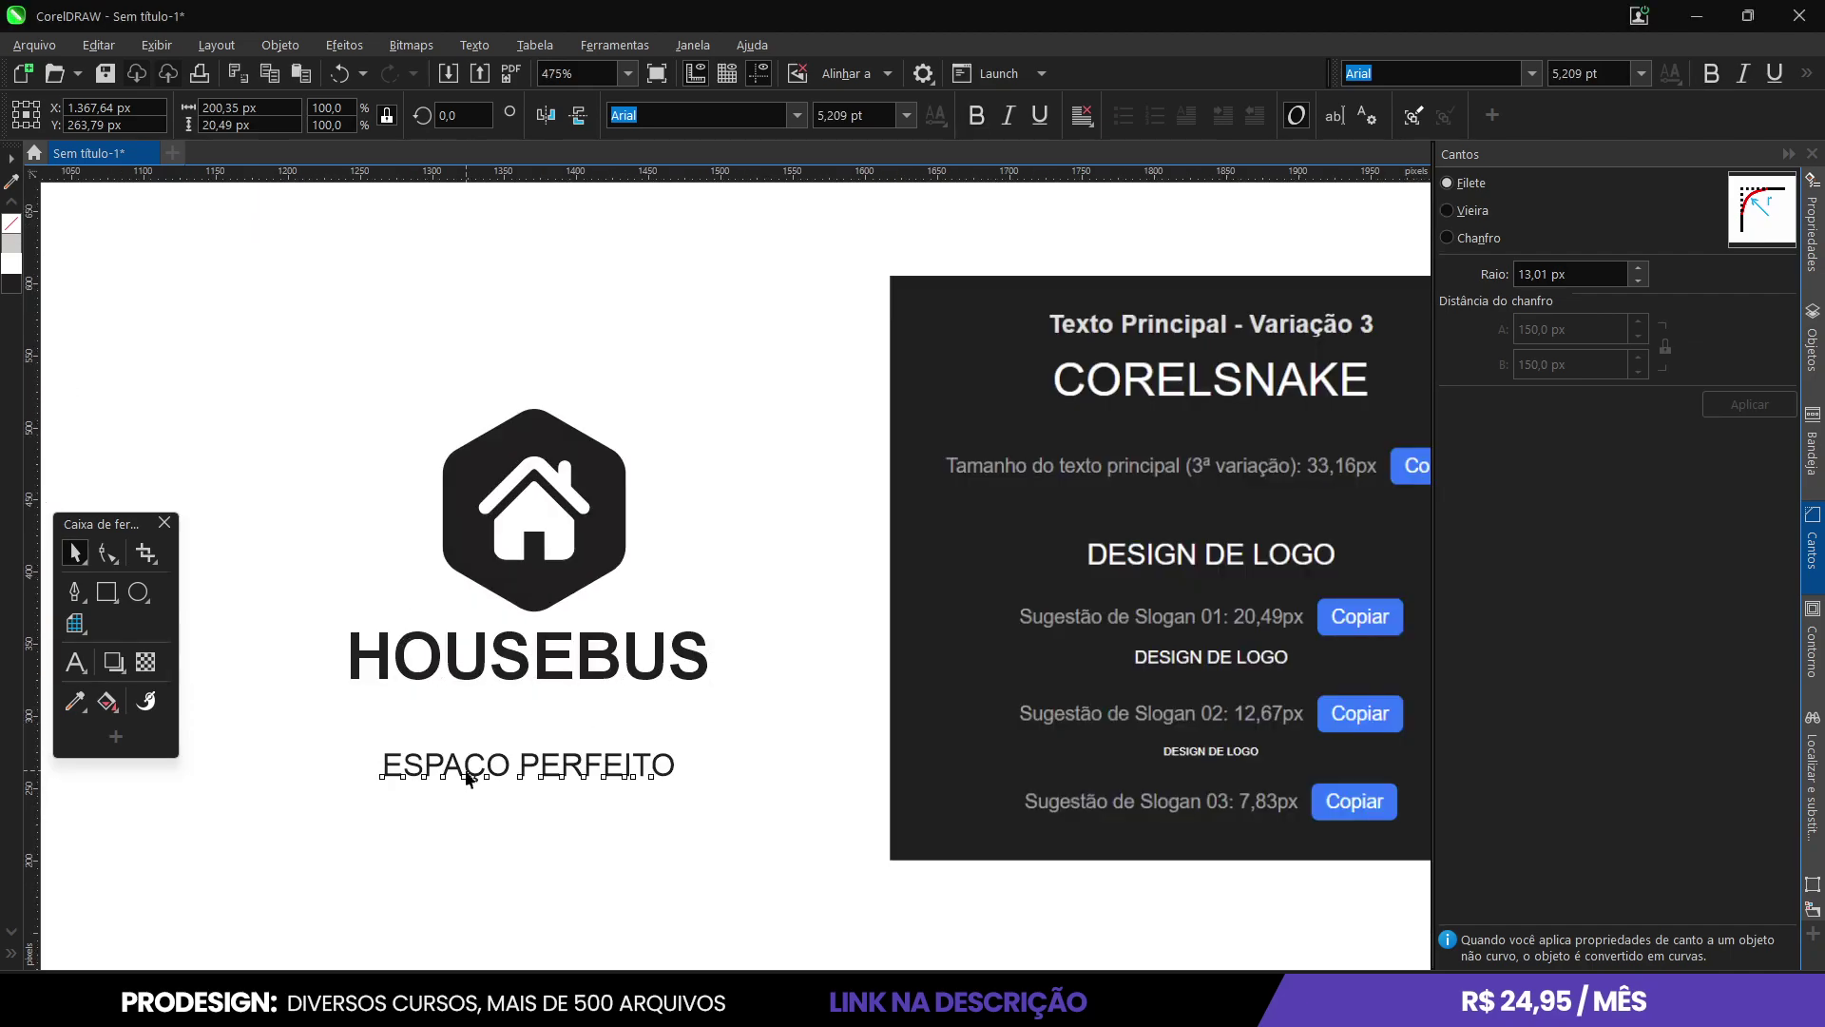
{"action": "triple_click", "coordinate": [262, 127]}
{"action": "type", "text": "12,67px"}
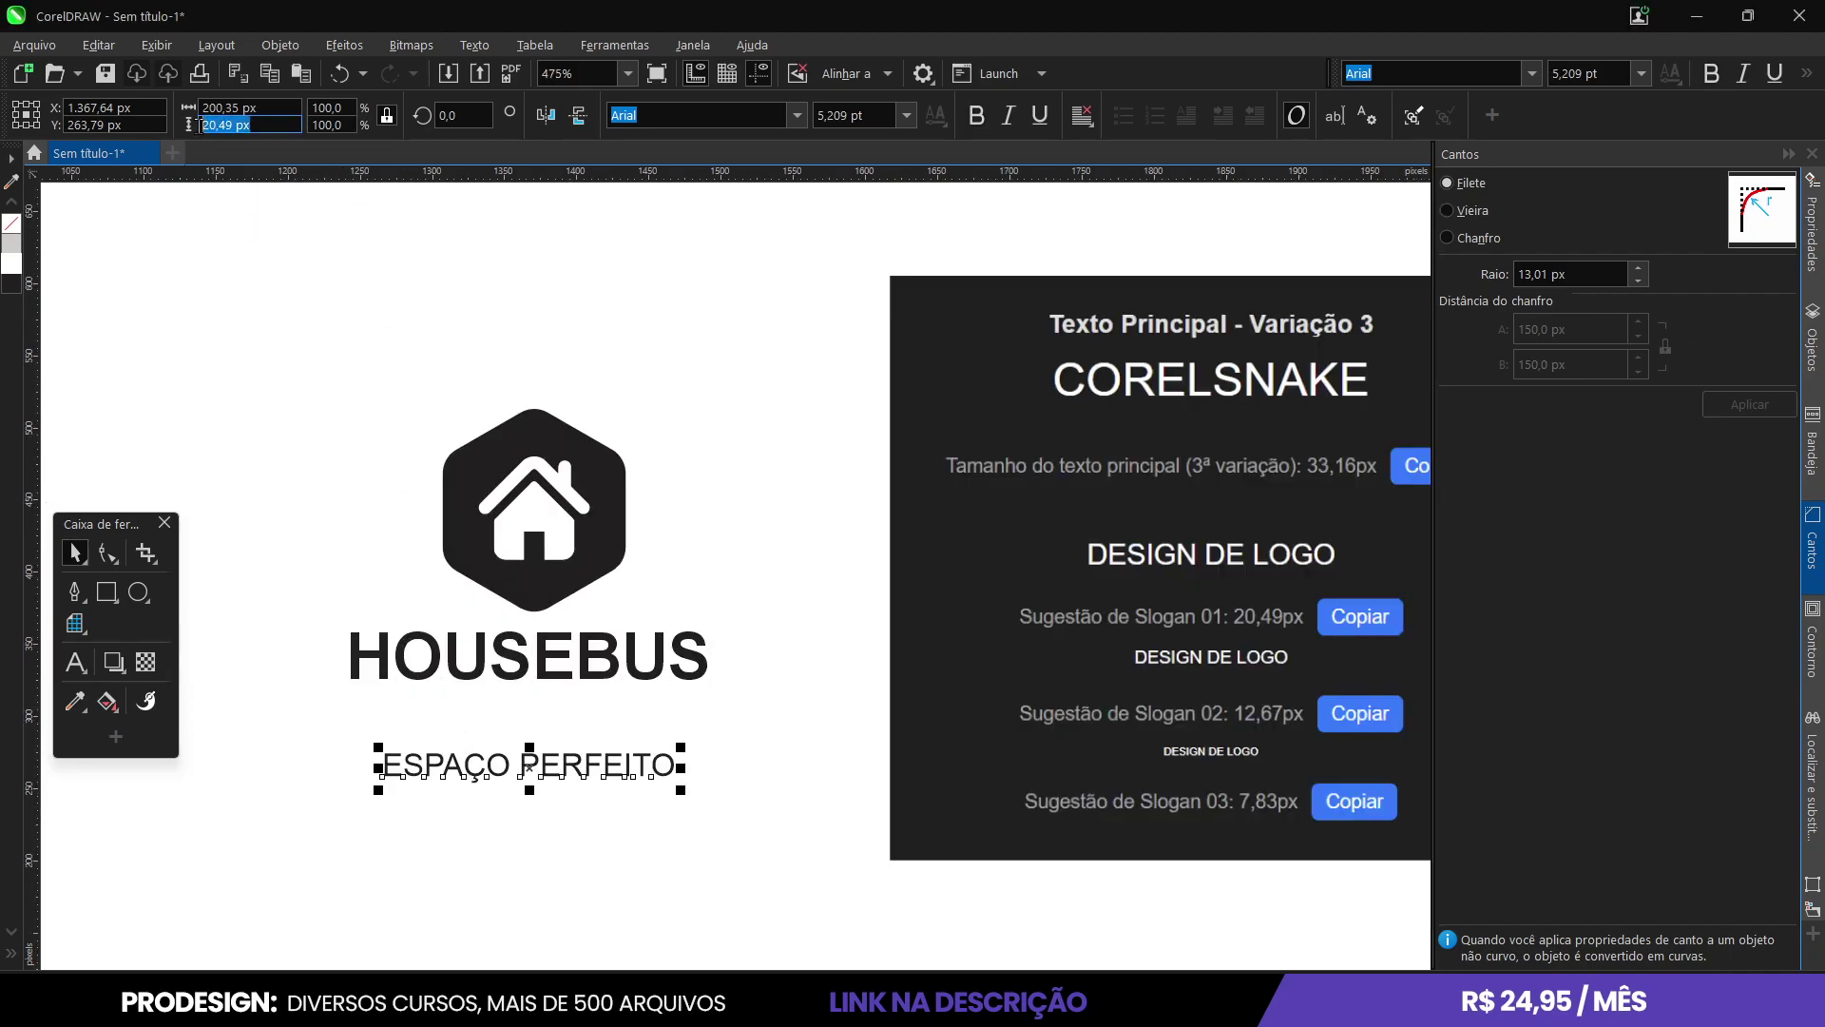
{"action": "key", "text": "Return"}
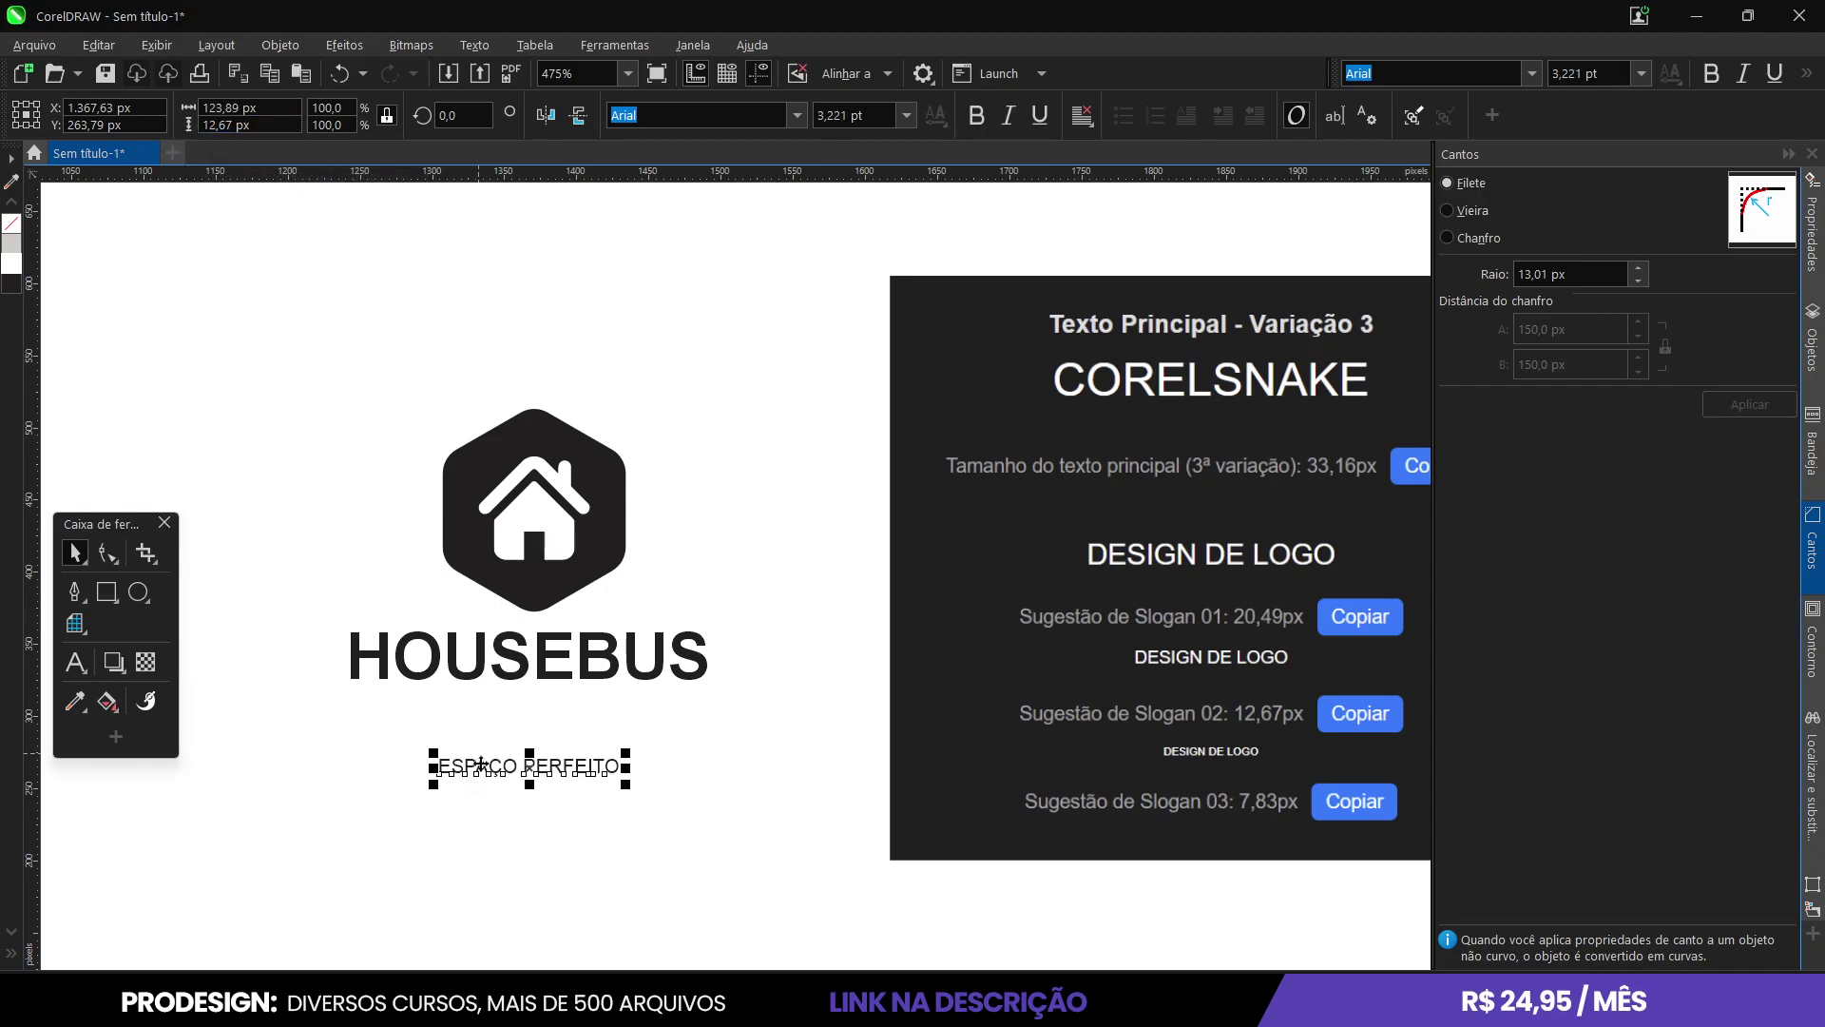
{"action": "left_click_drag", "start_coordinate": [525, 765], "coordinate": [541, 713]}
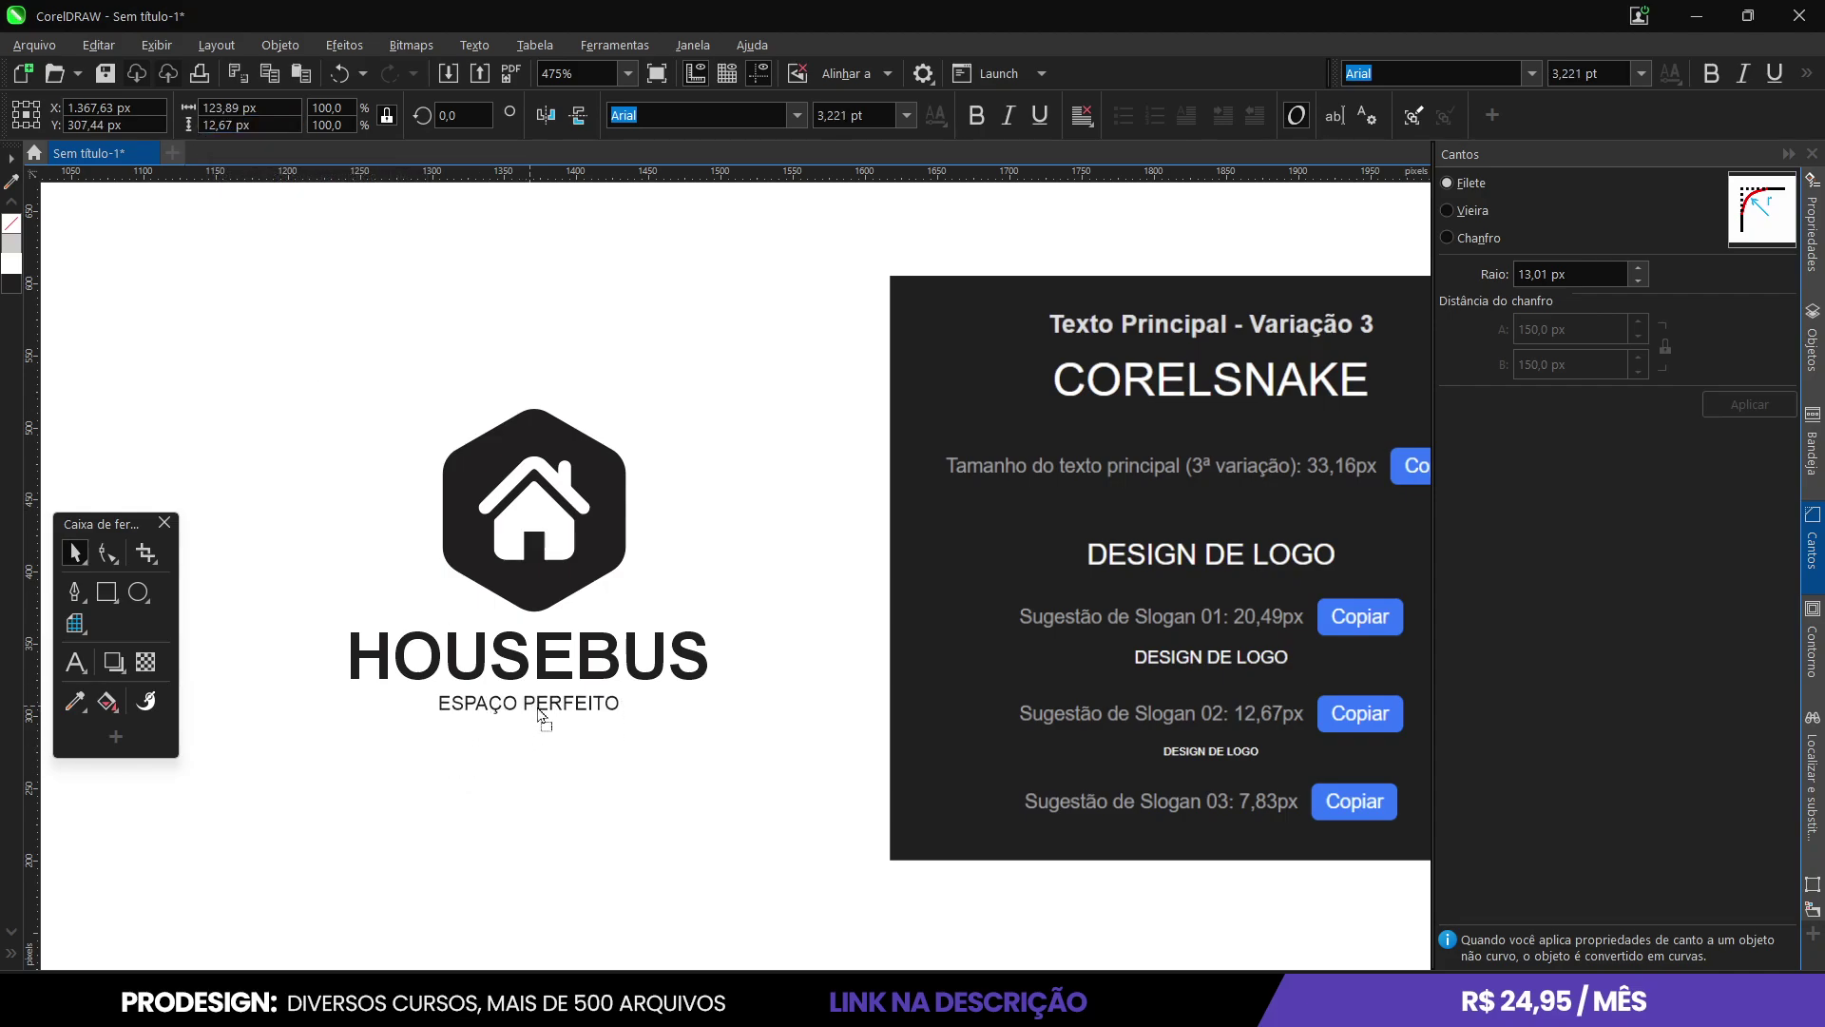
Select the 33,16 px title with its slogan and move both slightly down to widen the gap below the icon.
{"action": "scroll", "coordinate": [725, 696], "scroll_direction": "down", "scroll_amount": 5}
{"action": "left_click", "coordinate": [782, 744]}
{"action": "left_click", "coordinate": [655, 713]}
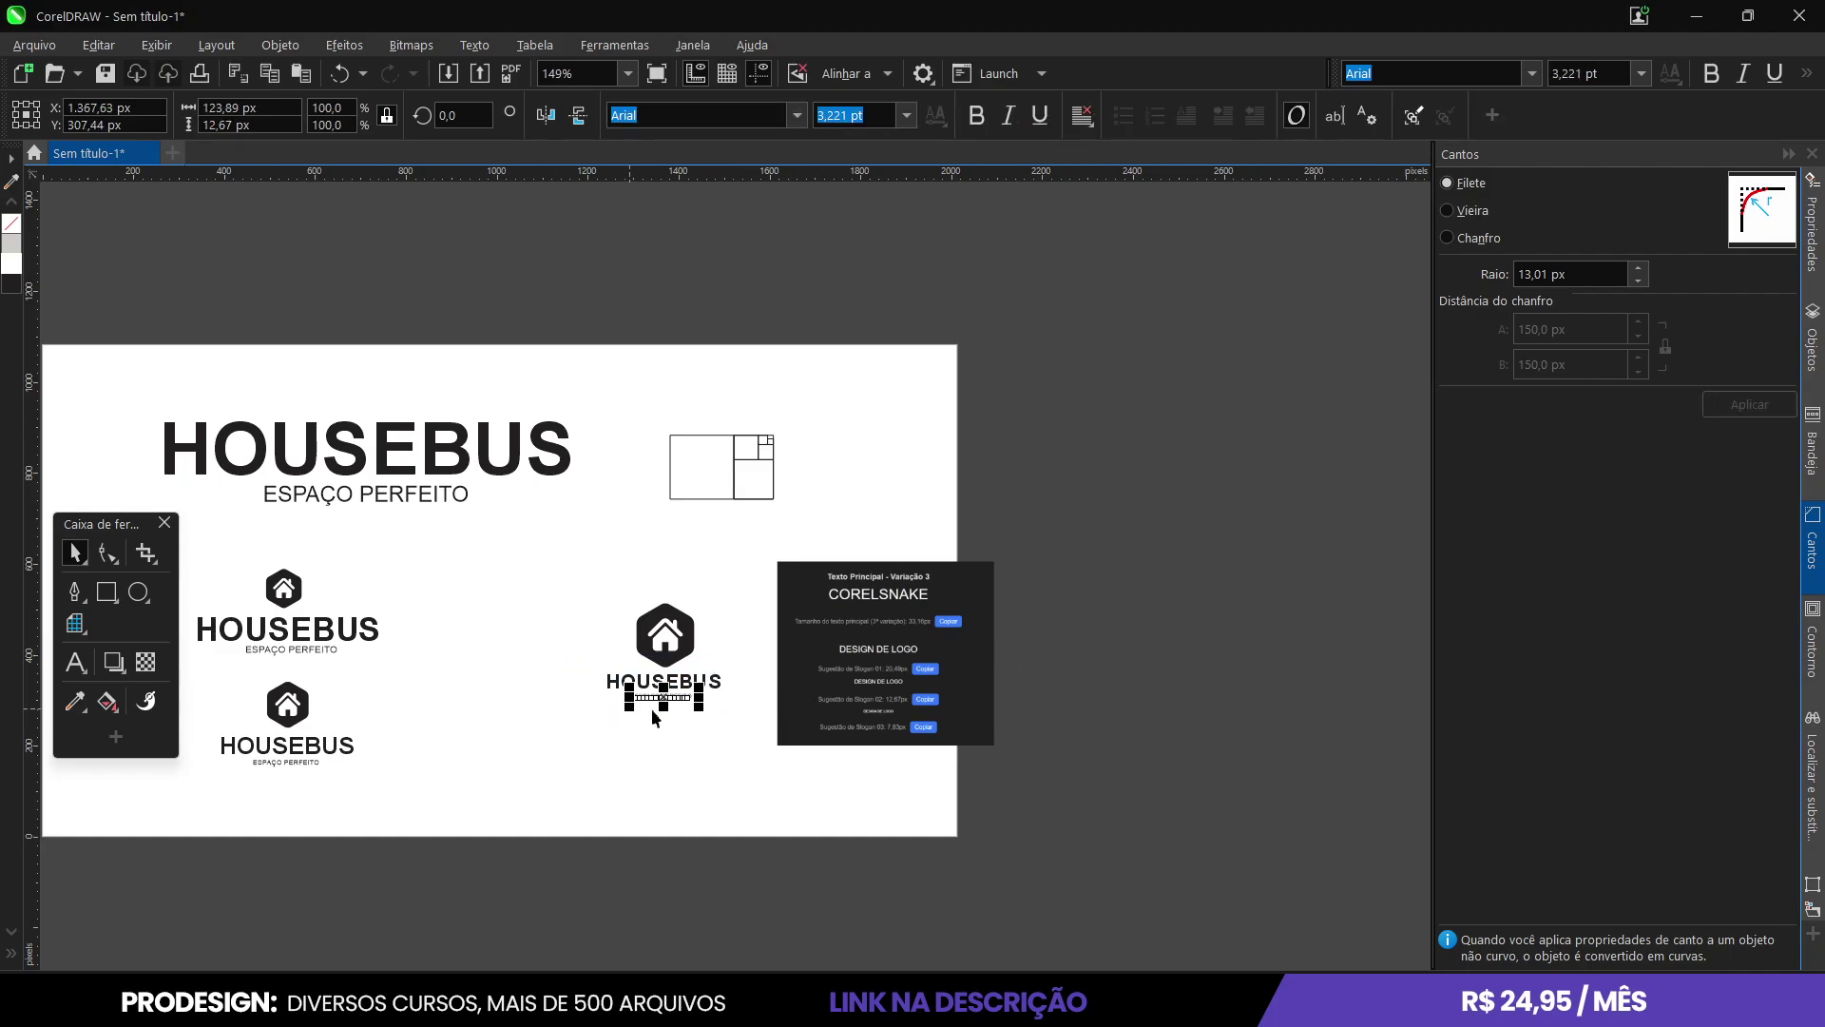
{"action": "scroll", "coordinate": [655, 715], "scroll_direction": "up", "scroll_amount": 4}
{"action": "left_click_drag", "start_coordinate": [837, 734], "coordinate": [521, 637]}
{"action": "scroll", "coordinate": [703, 647], "scroll_direction": "up", "scroll_amount": 1}
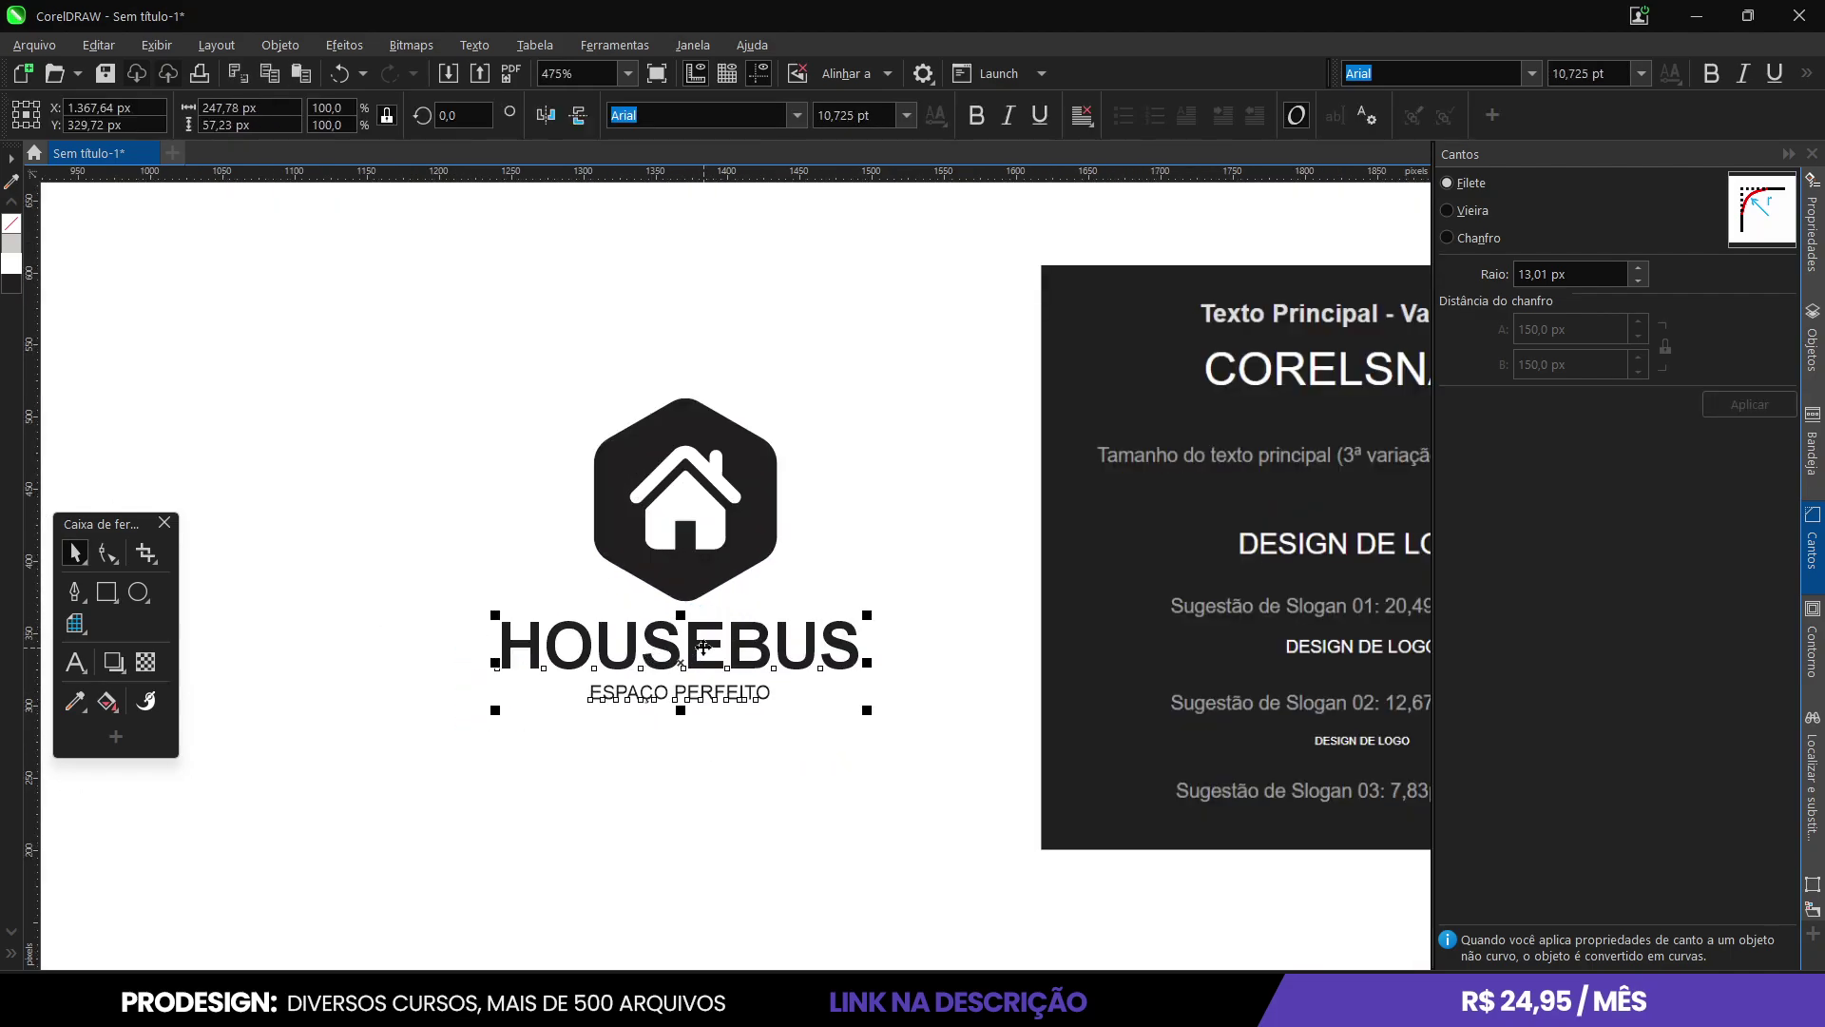
{"action": "left_click_drag", "start_coordinate": [703, 646], "coordinate": [703, 658]}
Delete the Variação 3 size screenshot from beside the logo.
{"action": "scroll", "coordinate": [703, 658], "scroll_direction": "down", "scroll_amount": 5}
{"action": "left_click", "coordinate": [903, 670]}
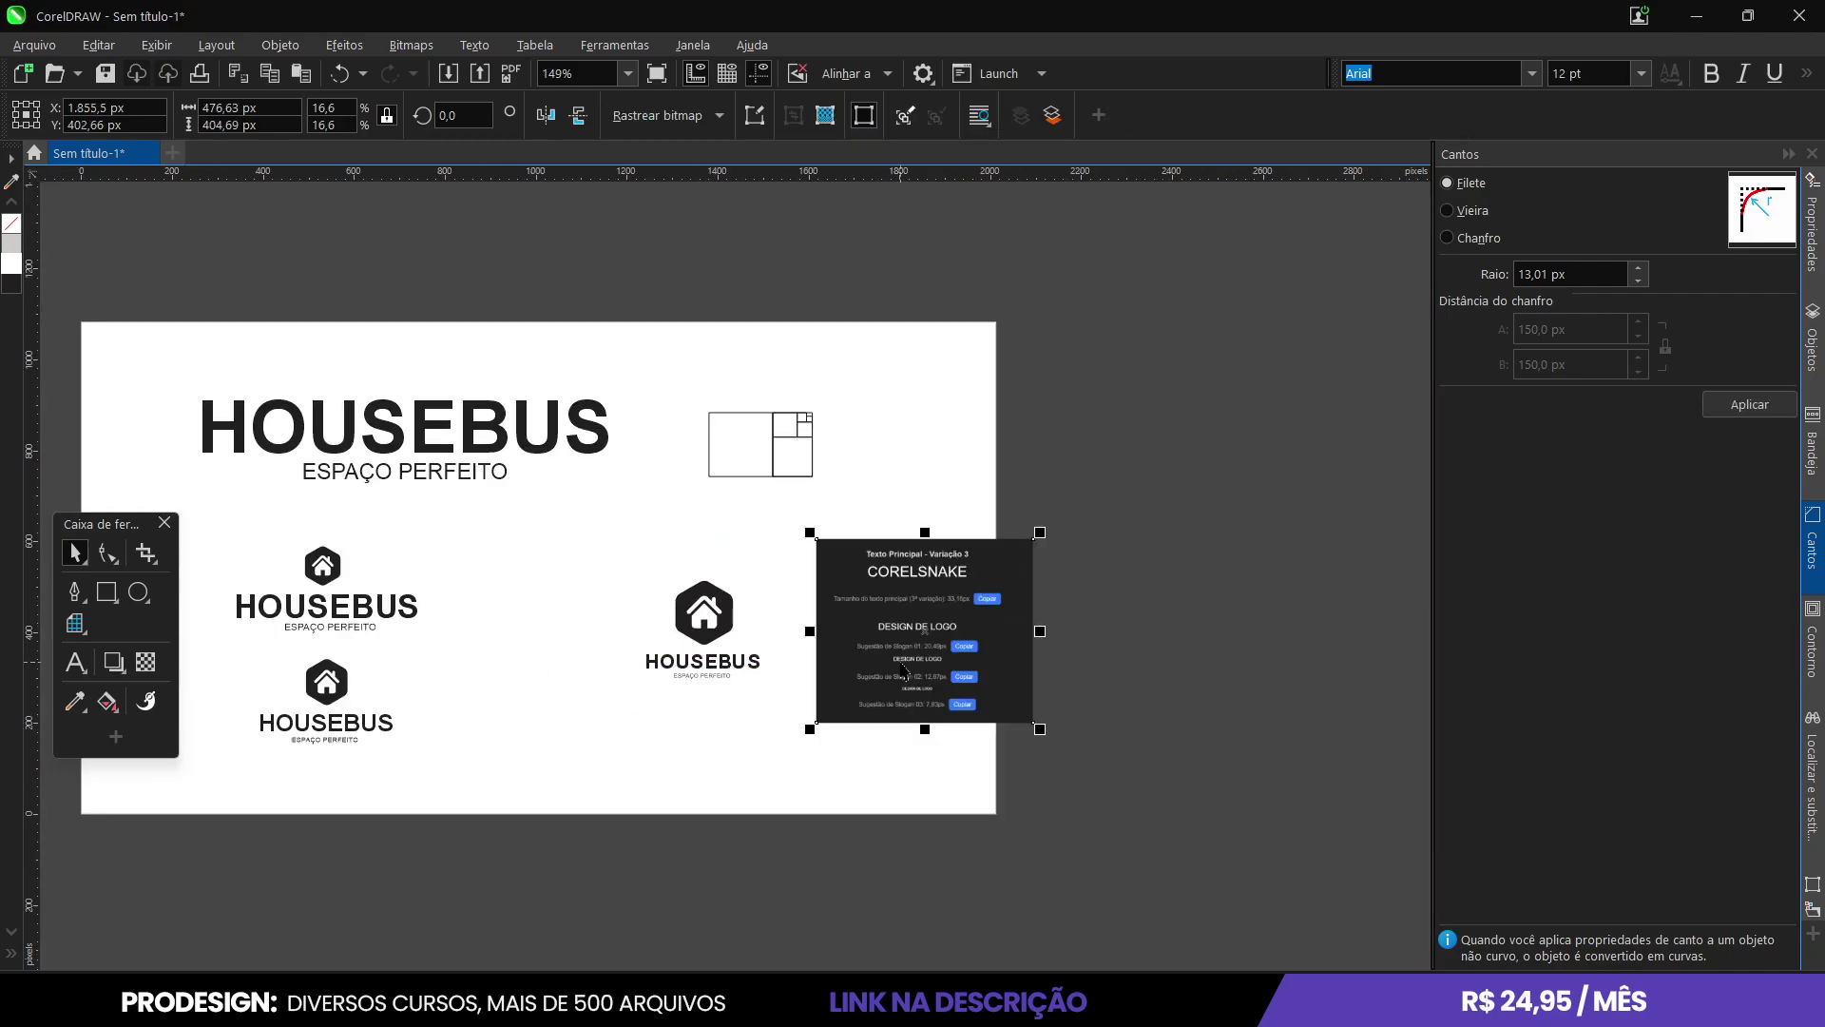
{"action": "key", "text": "Delete"}
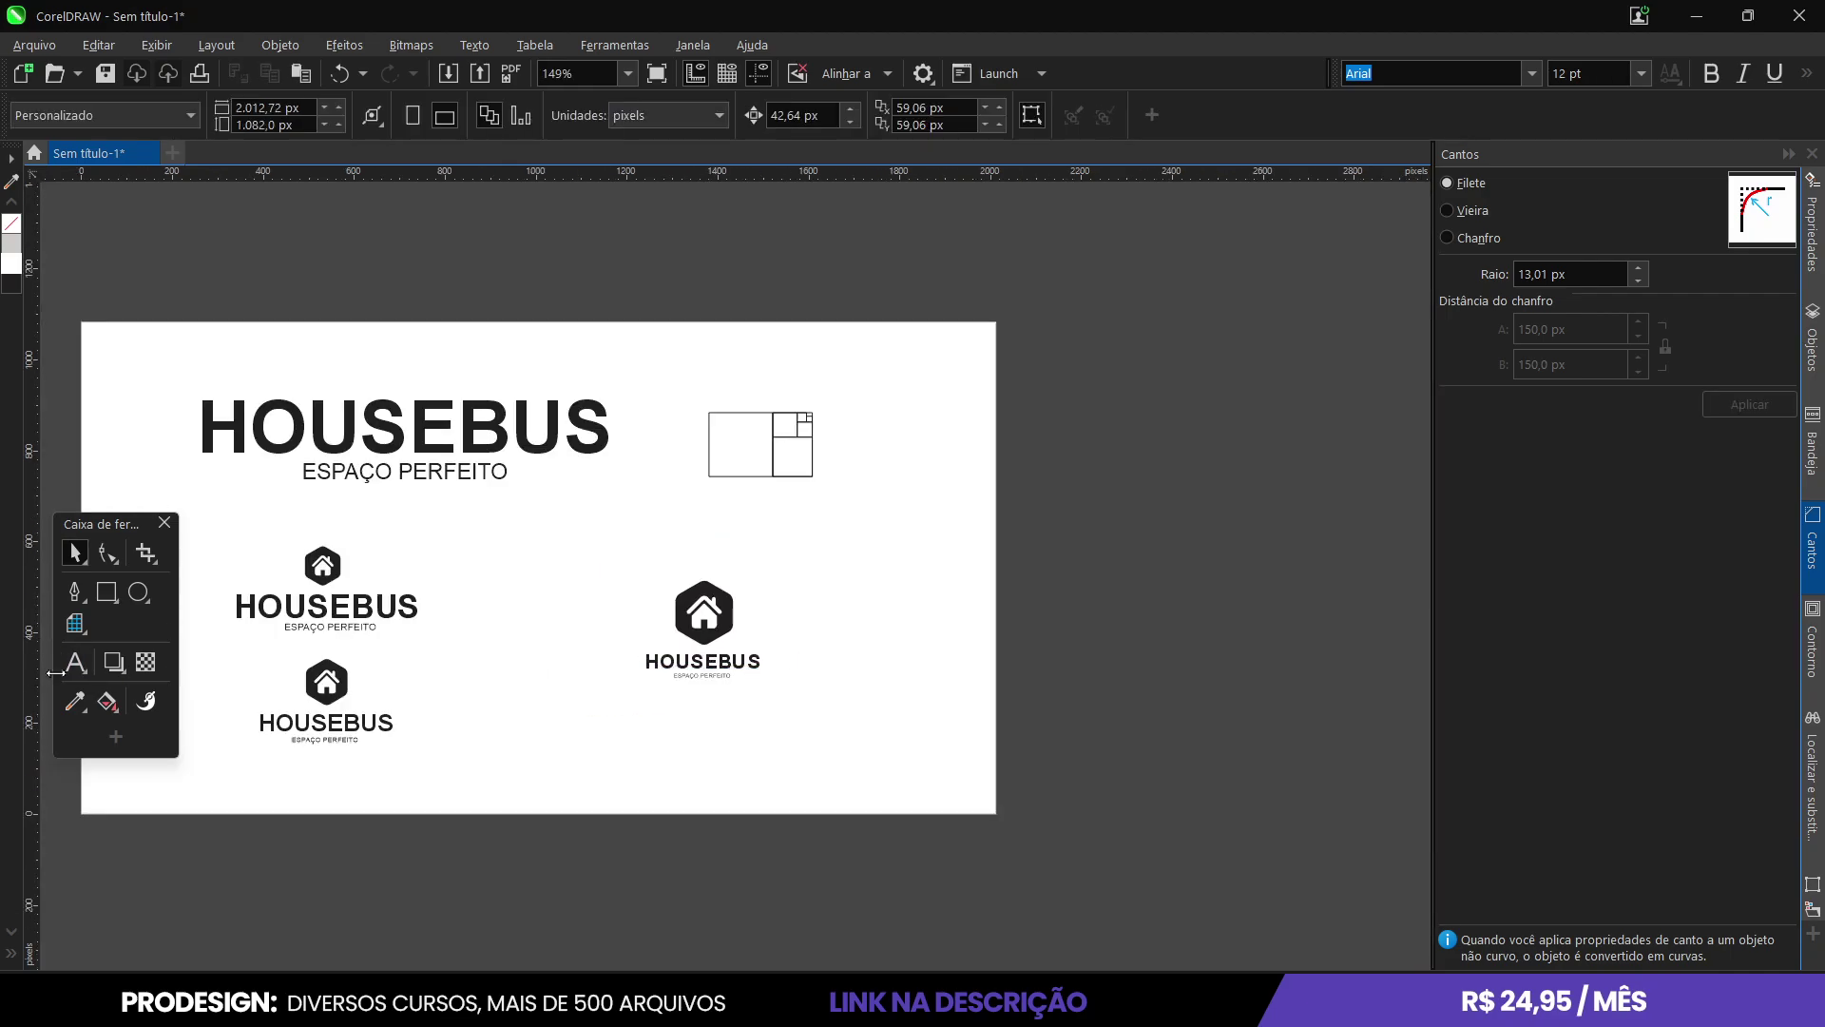
Move the lower-left logo version up between the other two icon logos, beneath the original title and slogan.
{"action": "scroll", "coordinate": [620, 597], "scroll_direction": "up", "scroll_amount": 1}
{"action": "left_click_drag", "start_coordinate": [682, 865], "coordinate": [305, 699]}
{"action": "left_click_drag", "start_coordinate": [488, 753], "coordinate": [772, 573]}
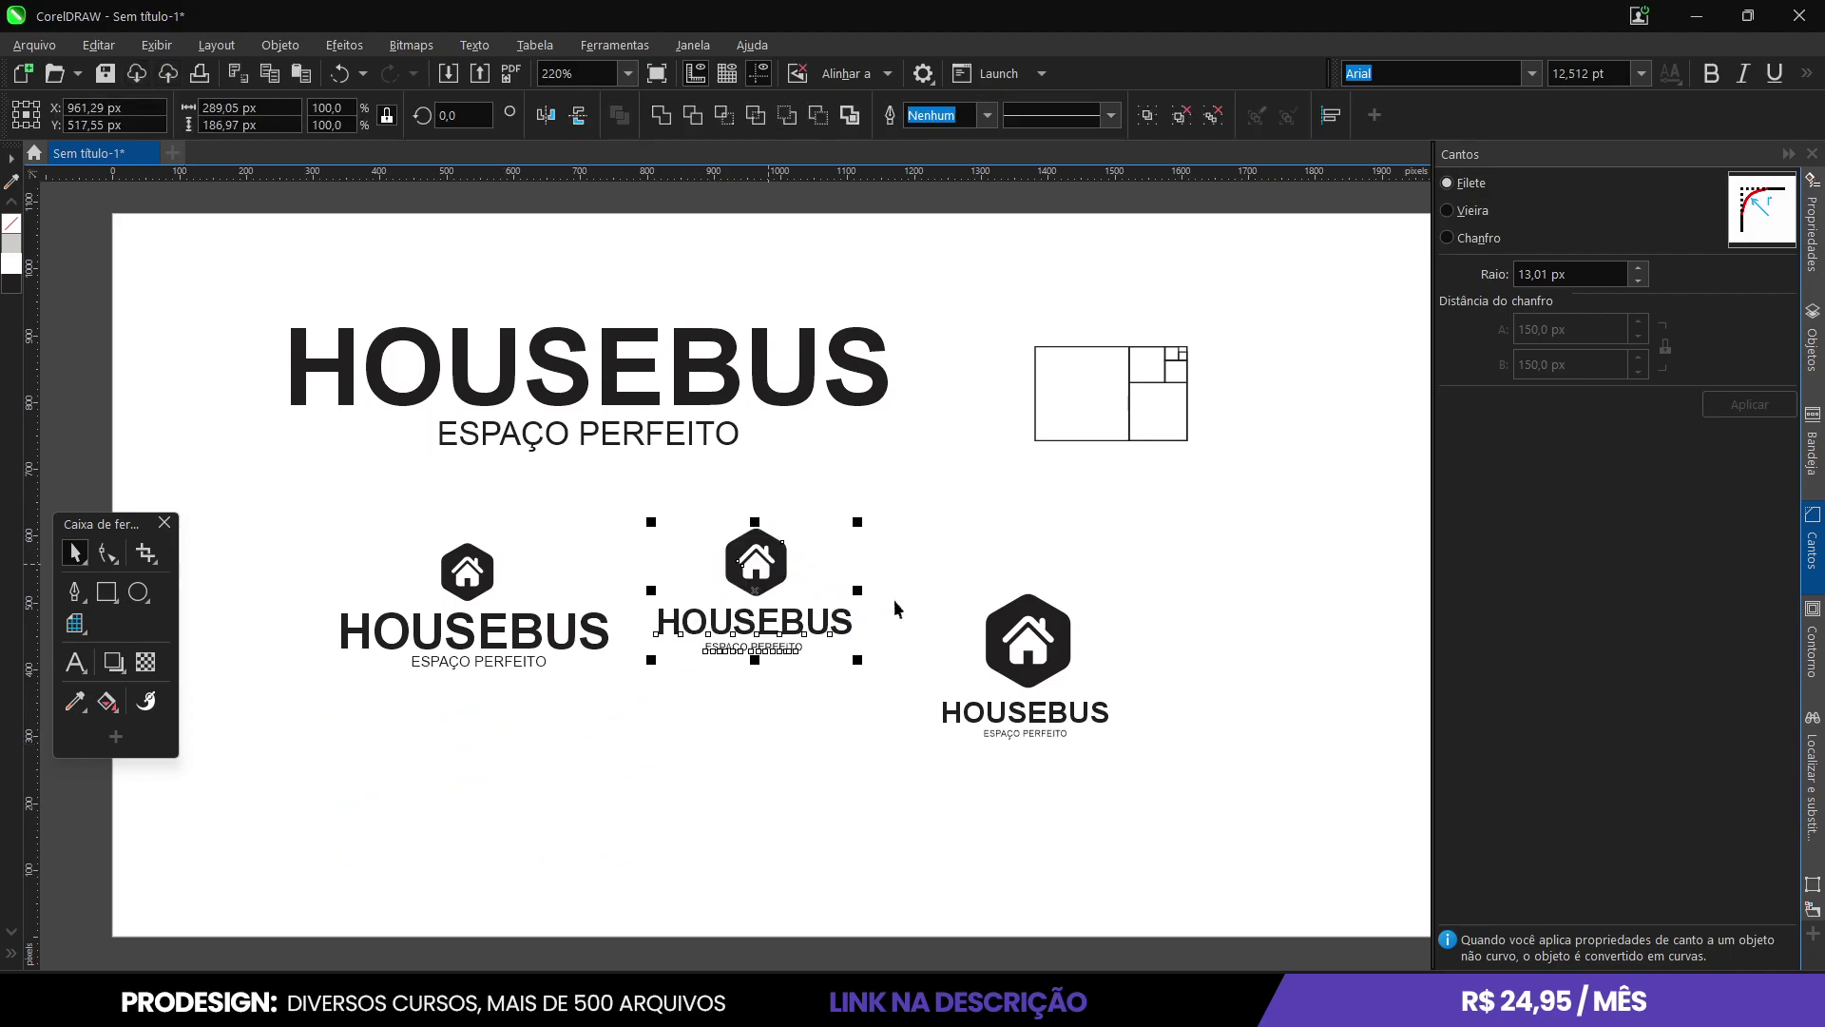
Move the lower-right logo version up beside the middle one so the three icon logos form a row.
{"action": "left_click_drag", "start_coordinate": [1195, 530], "coordinate": [1010, 751]}
{"action": "left_click_drag", "start_coordinate": [1019, 638], "coordinate": [965, 552]}
{"action": "scroll", "coordinate": [902, 569], "scroll_direction": "up", "scroll_amount": 1}
{"action": "scroll", "coordinate": [593, 589], "scroll_direction": "down", "scroll_amount": 1}
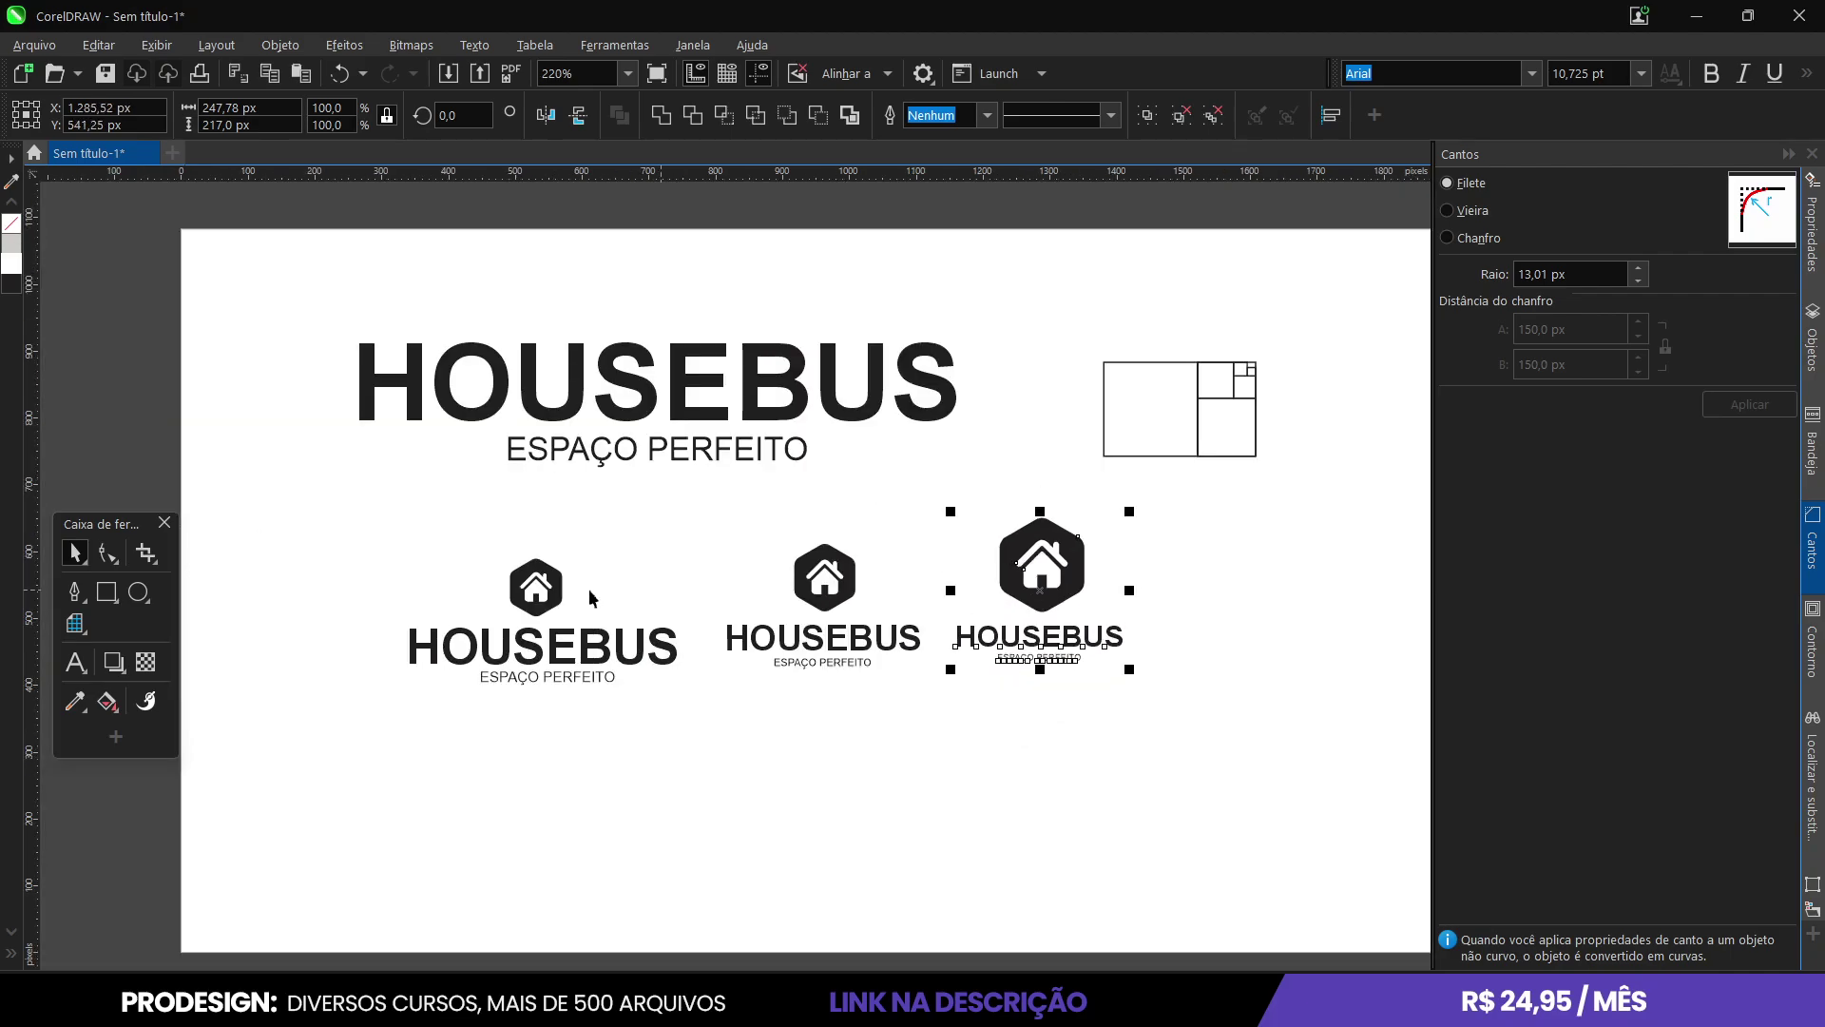
Examine how the title and slogan relate to the icon in the left and middle logo versions.
{"action": "scroll", "coordinate": [525, 582], "scroll_direction": "up", "scroll_amount": 1}
{"action": "scroll", "coordinate": [381, 582], "scroll_direction": "down", "scroll_amount": 1}
{"action": "scroll", "coordinate": [480, 646], "scroll_direction": "up", "scroll_amount": 1}
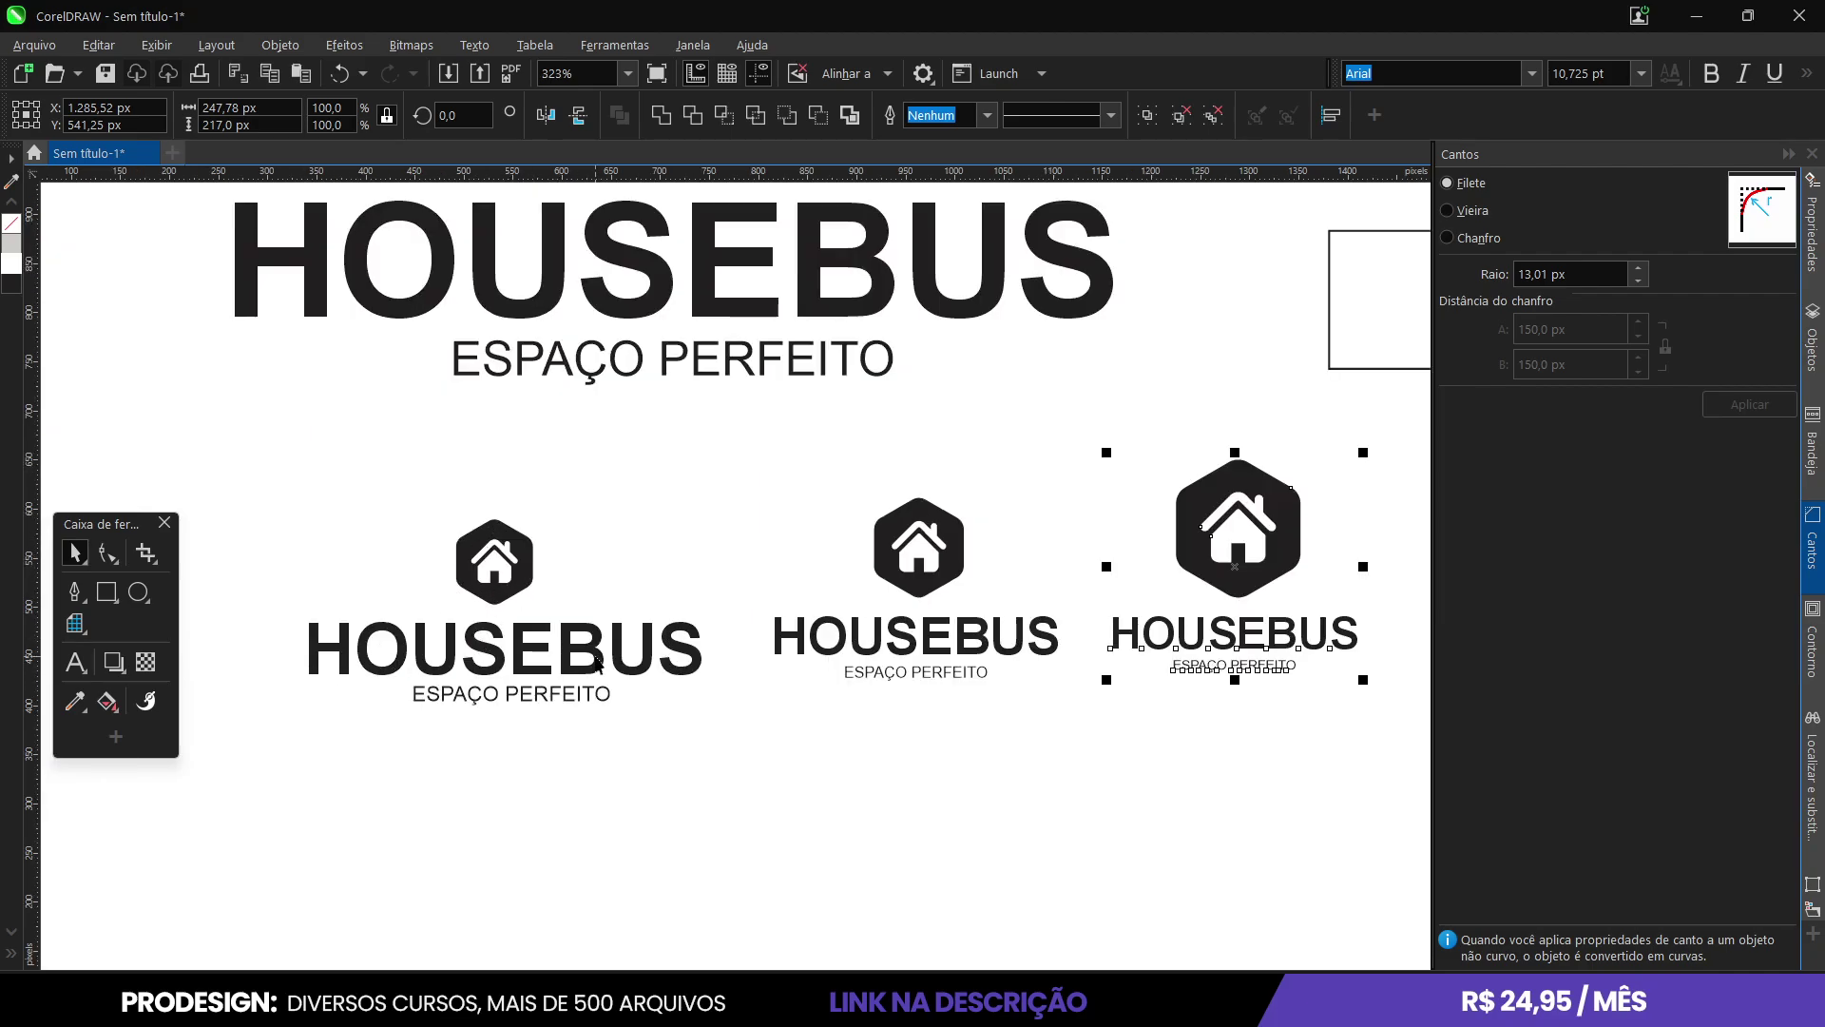
{"action": "scroll", "coordinate": [549, 702], "scroll_direction": "down", "scroll_amount": 1}
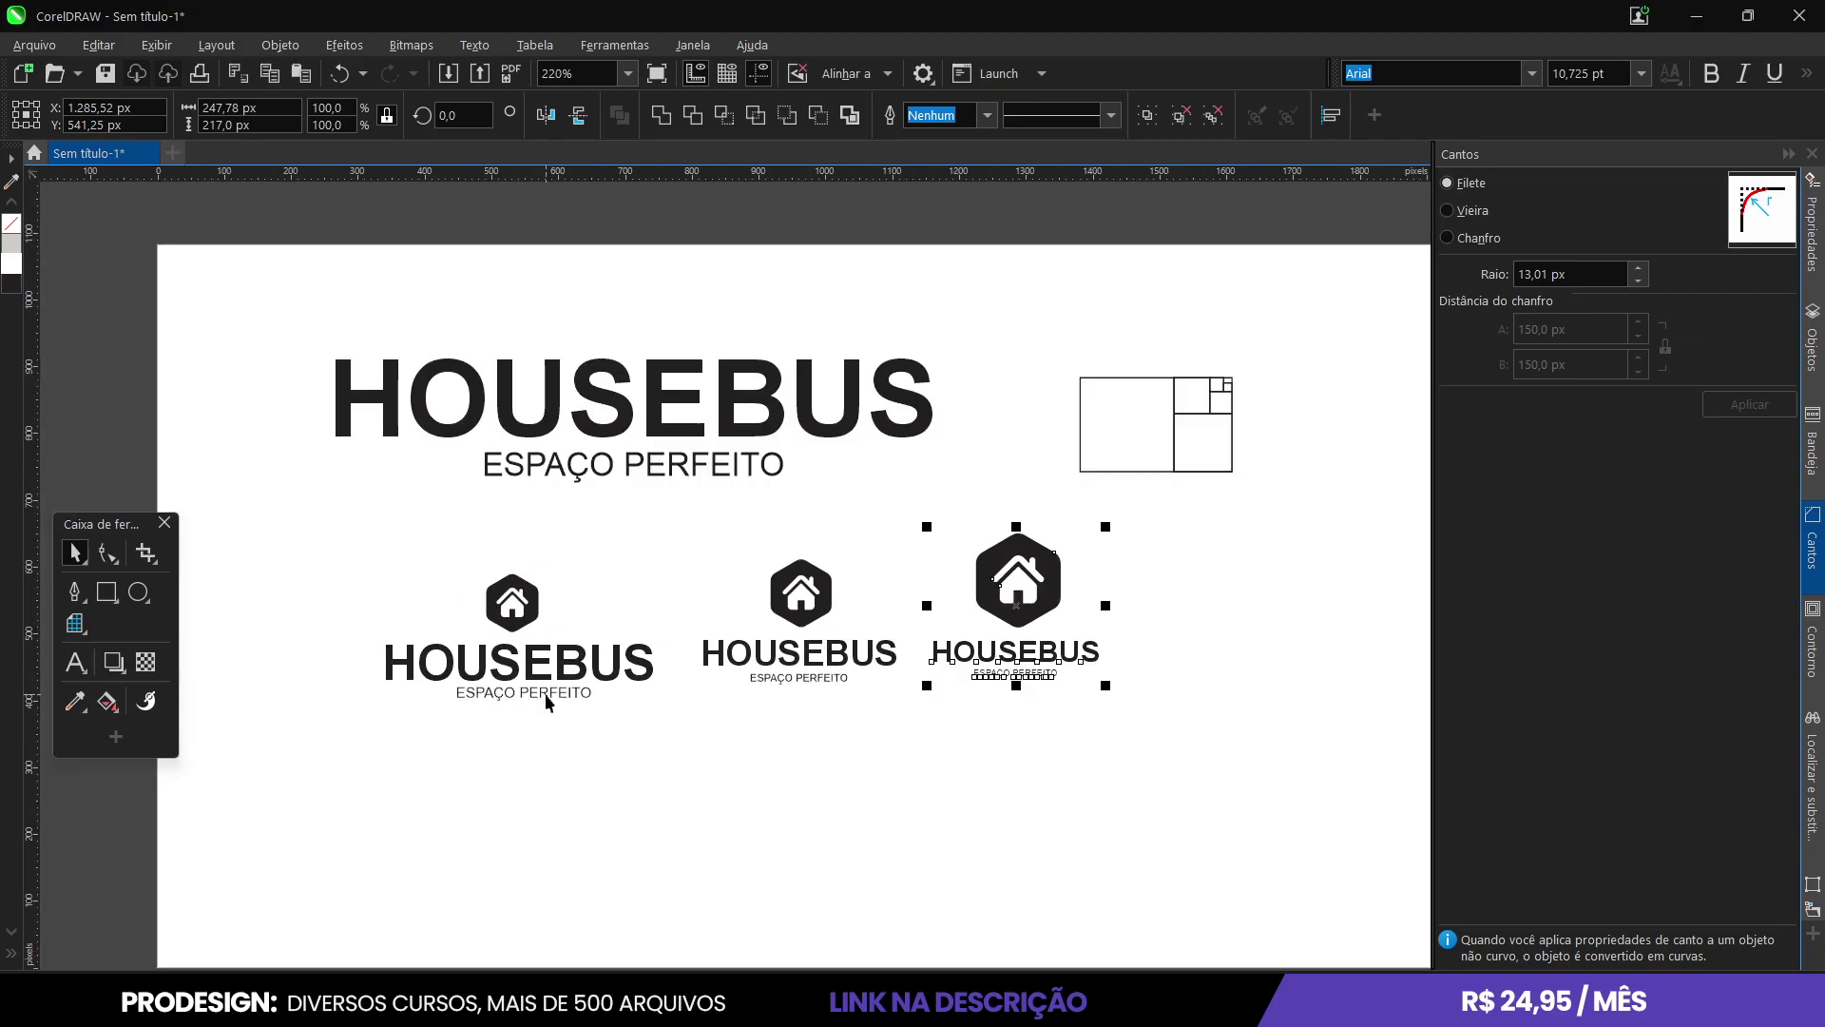
{"action": "left_click_drag", "start_coordinate": [688, 761], "coordinate": [281, 571]}
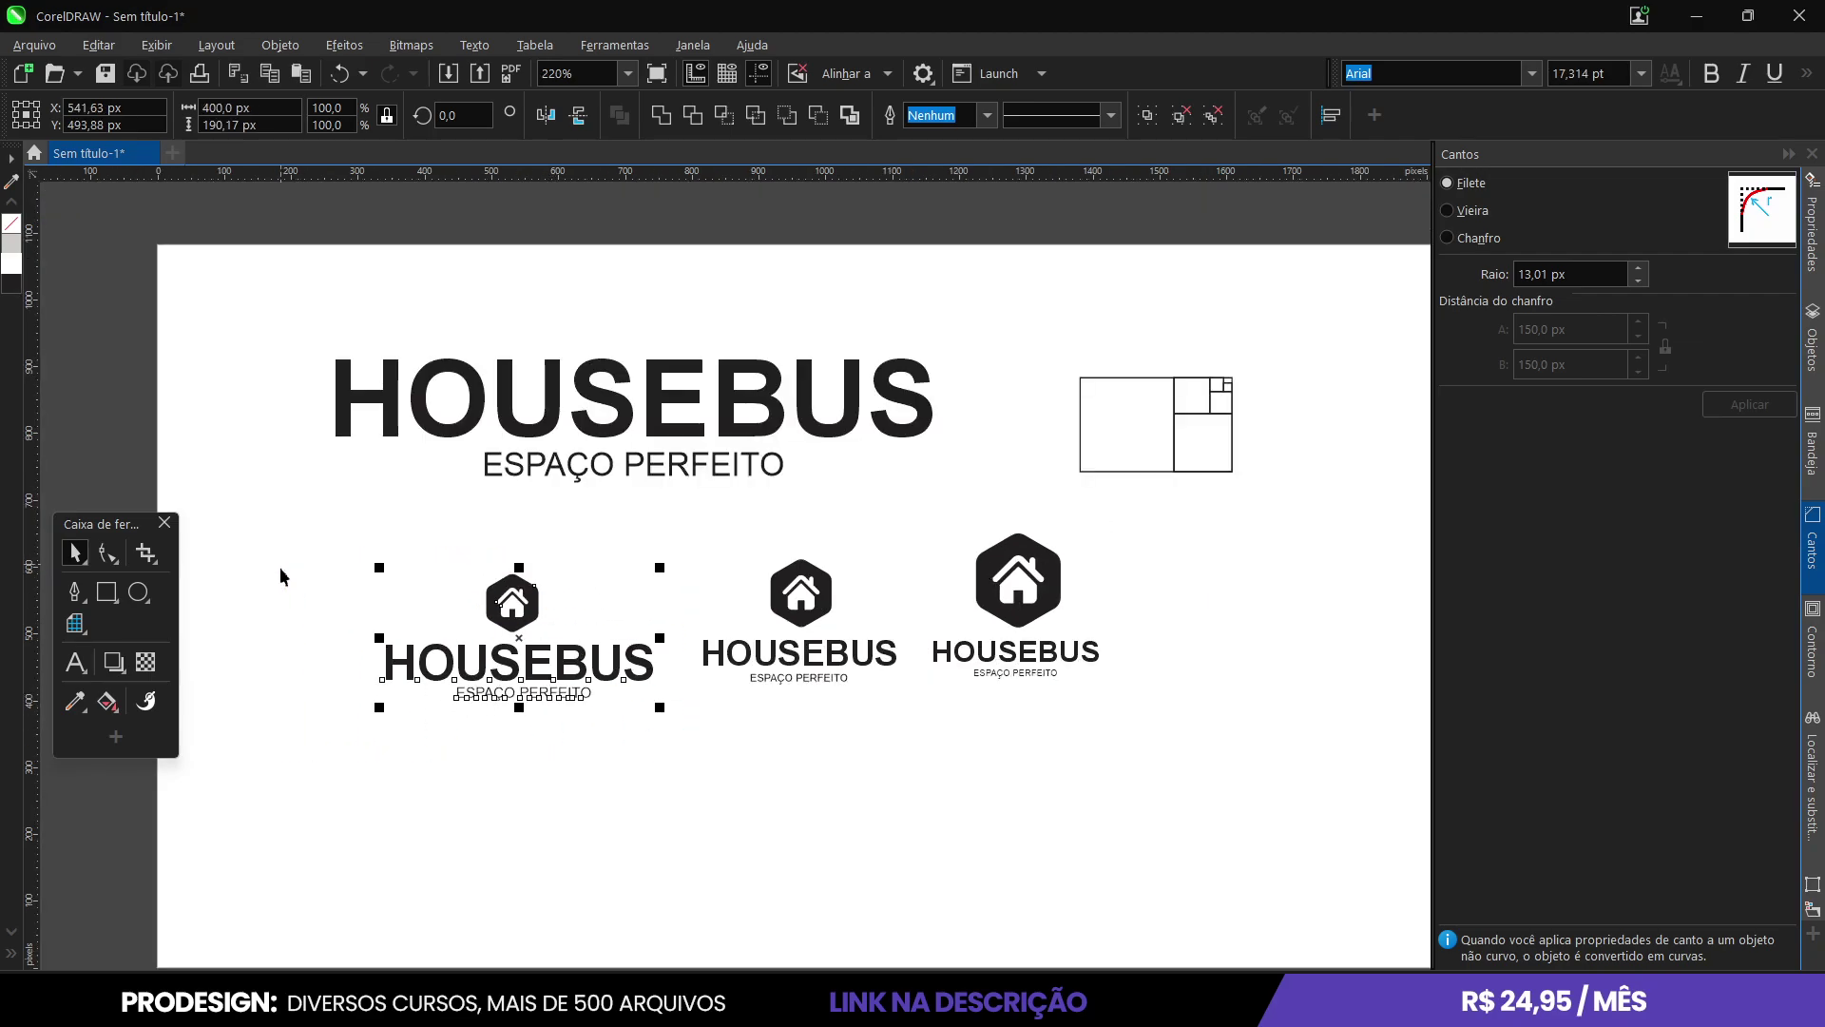
{"action": "left_click_drag", "start_coordinate": [479, 654], "coordinate": [473, 654]}
{"action": "scroll", "coordinate": [860, 637], "scroll_direction": "up", "scroll_amount": 3}
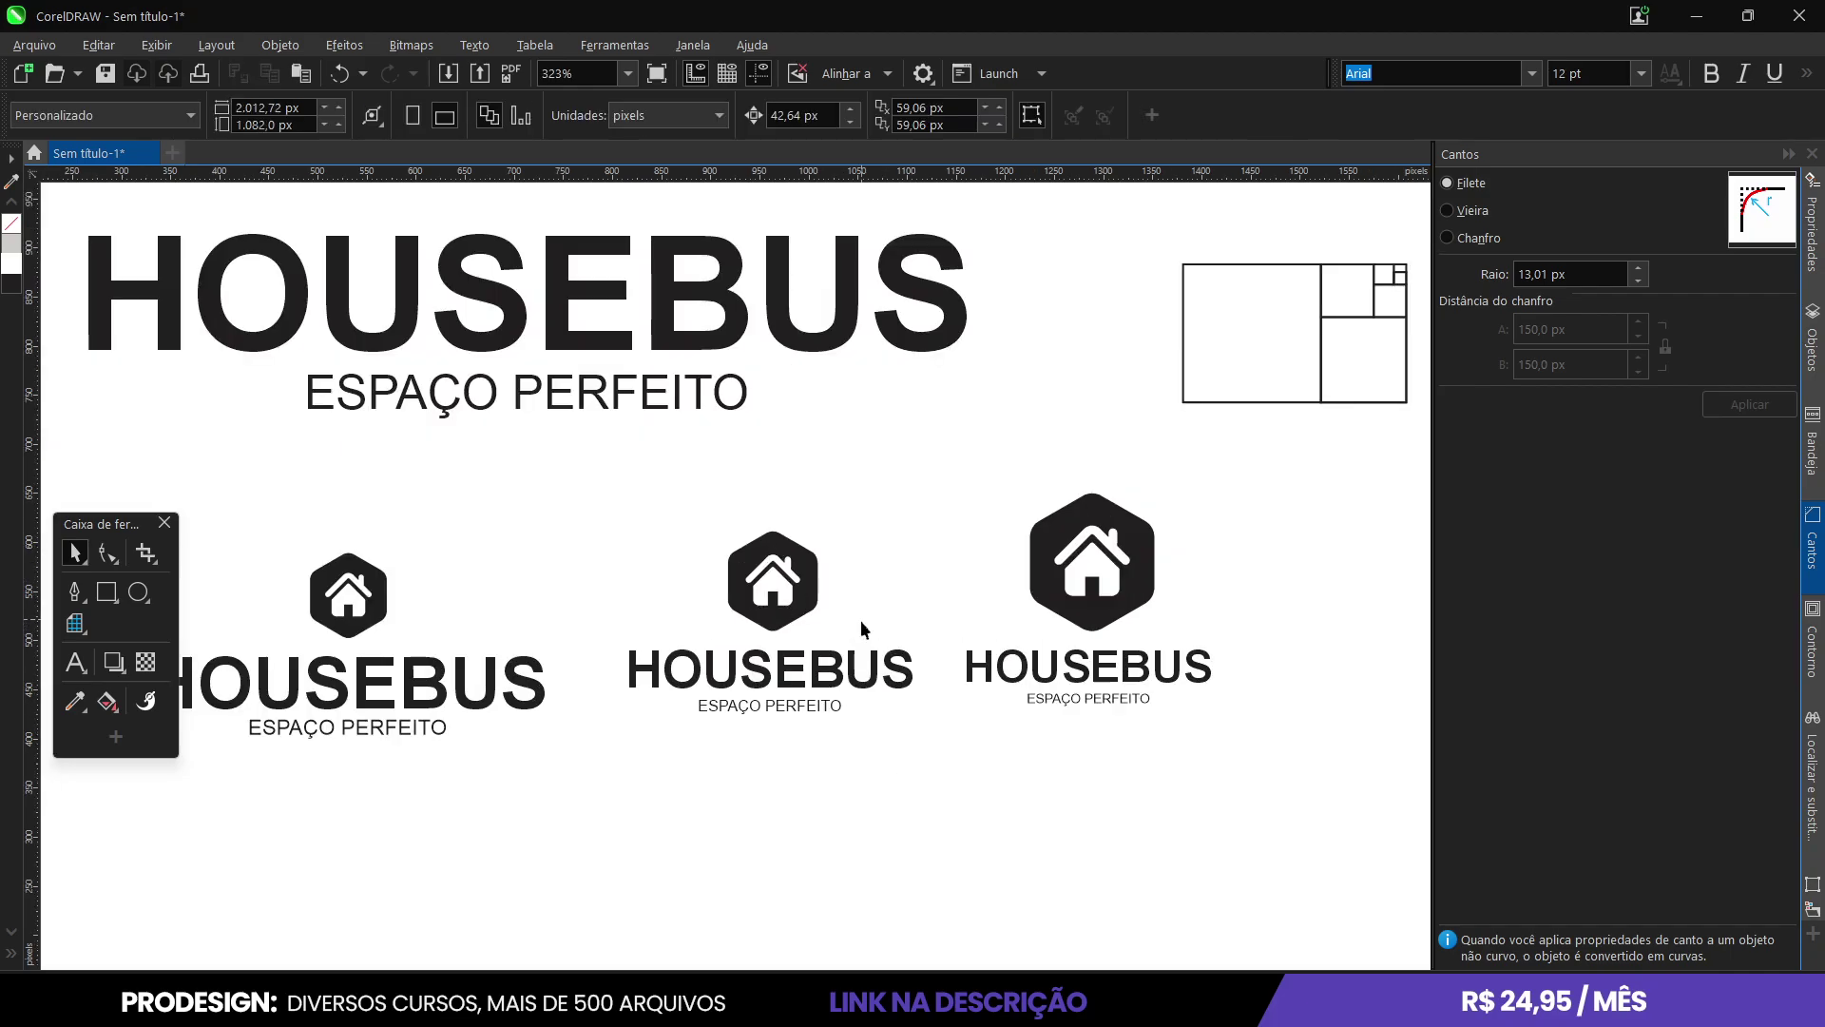
{"action": "left_click", "coordinate": [601, 659]}
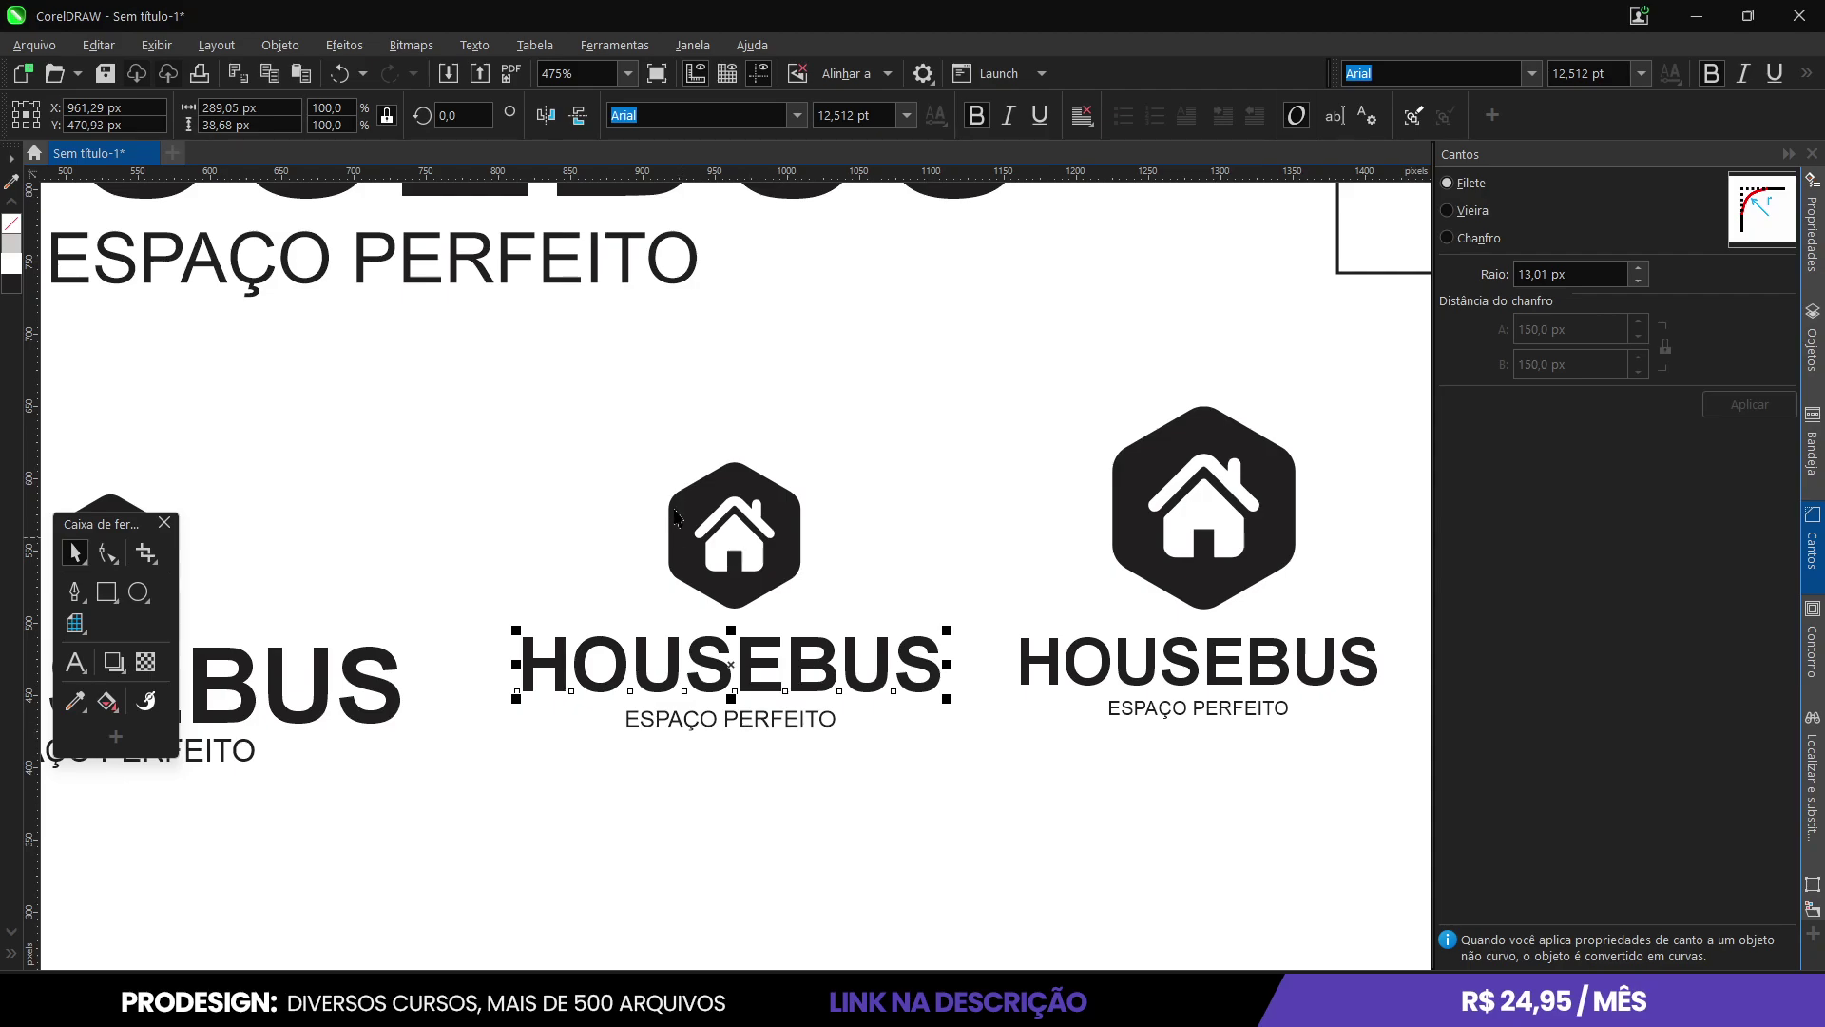
{"action": "scroll", "coordinate": [730, 670], "scroll_direction": "down", "scroll_amount": 3}
{"action": "scroll", "coordinate": [663, 766], "scroll_direction": "up", "scroll_amount": 2}
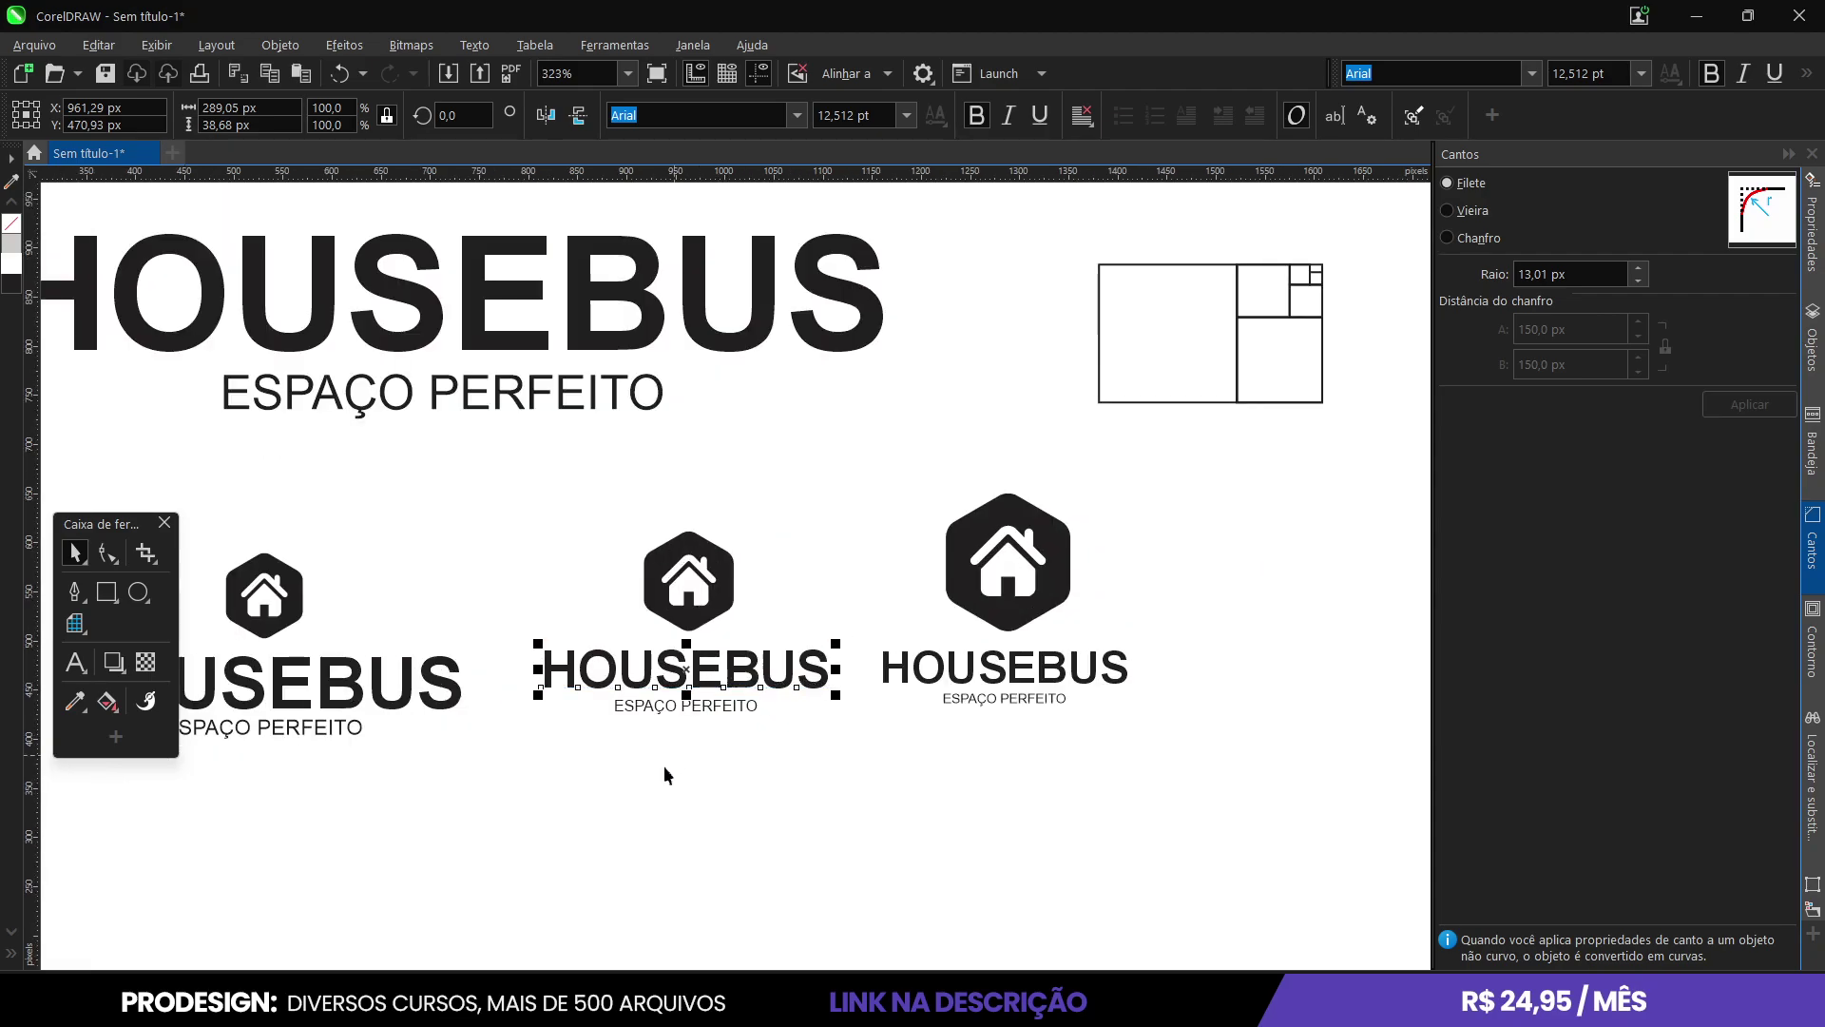
{"action": "left_click", "coordinate": [664, 766]}
{"action": "scroll", "coordinate": [859, 721], "scroll_direction": "up", "scroll_amount": 3}
{"action": "scroll", "coordinate": [856, 720], "scroll_direction": "down", "scroll_amount": 3}
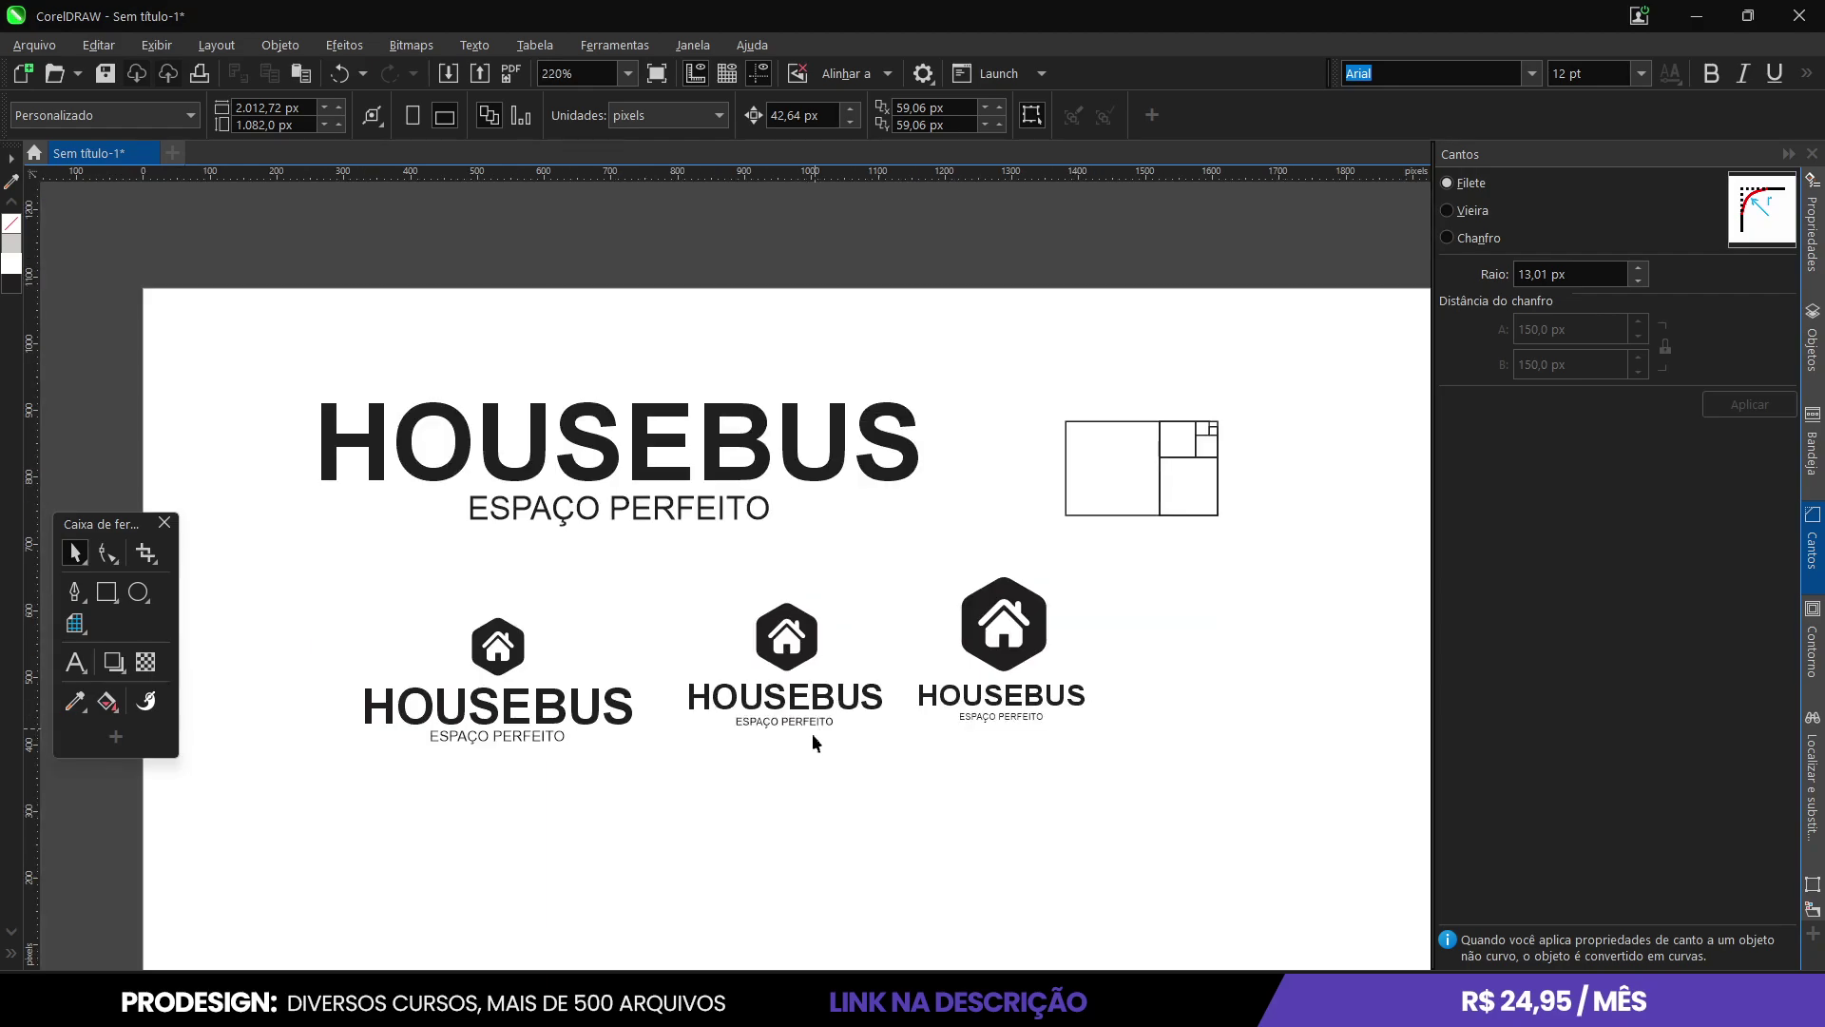
{"action": "scroll", "coordinate": [1125, 701], "scroll_direction": "up", "scroll_amount": 1}
{"action": "scroll", "coordinate": [652, 761], "scroll_direction": "up", "scroll_amount": 2}
{"action": "scroll", "coordinate": [522, 721], "scroll_direction": "down", "scroll_amount": 1}
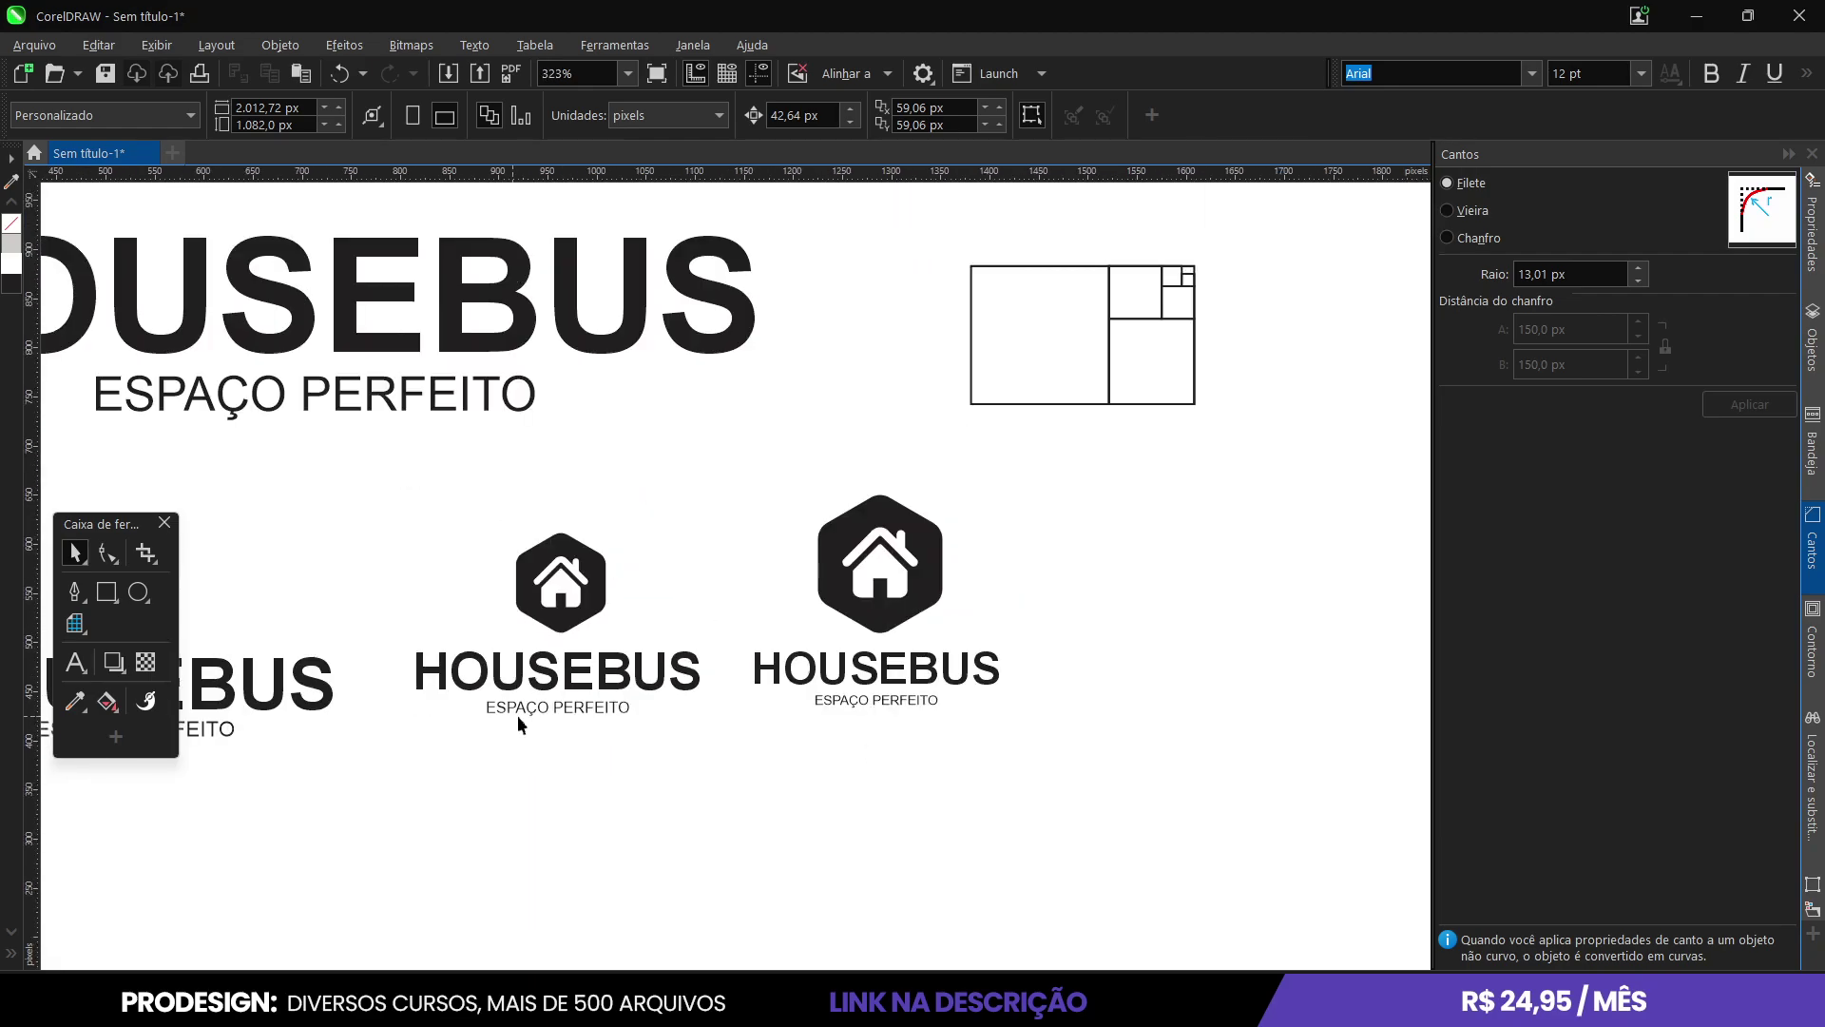
Examine the large-icon logo version up close and compare it with the other two versions on the page.
{"action": "left_click_drag", "start_coordinate": [1101, 757], "coordinate": [699, 471]}
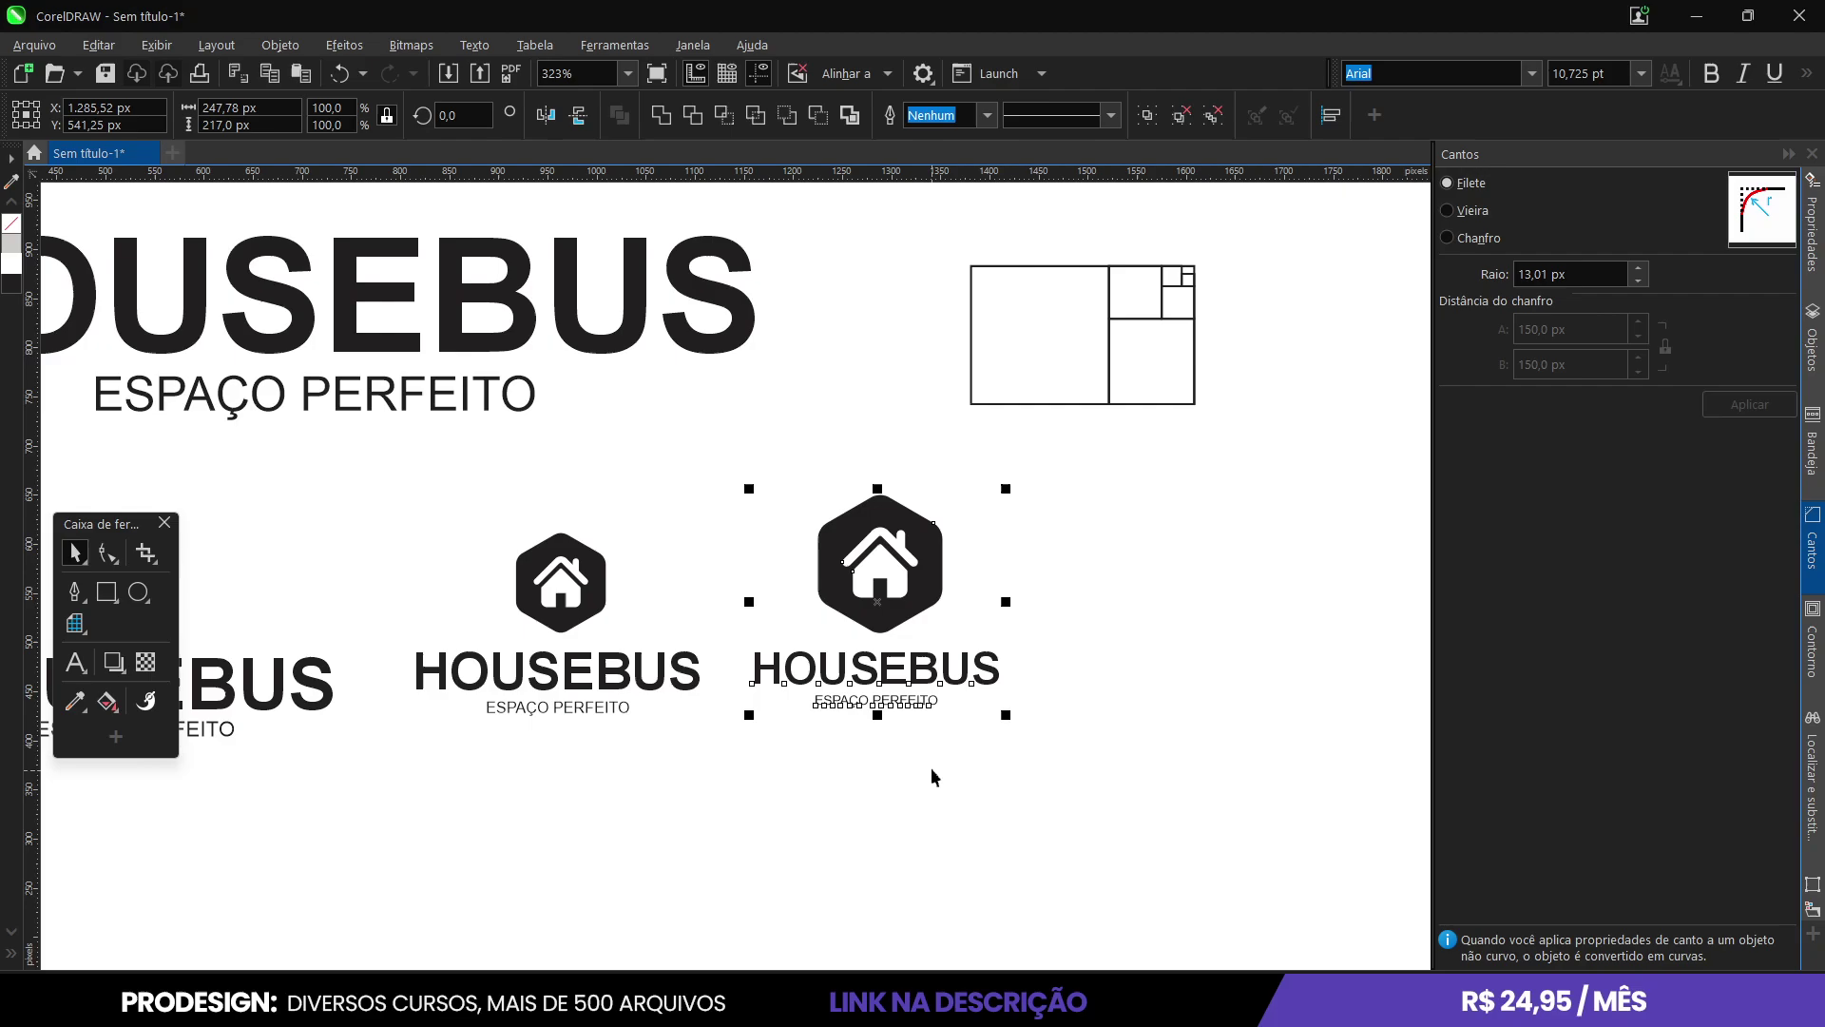
{"action": "scroll", "coordinate": [889, 751], "scroll_direction": "down", "scroll_amount": 1}
{"action": "left_click", "coordinate": [903, 790]}
{"action": "scroll", "coordinate": [856, 722], "scroll_direction": "up", "scroll_amount": 2}
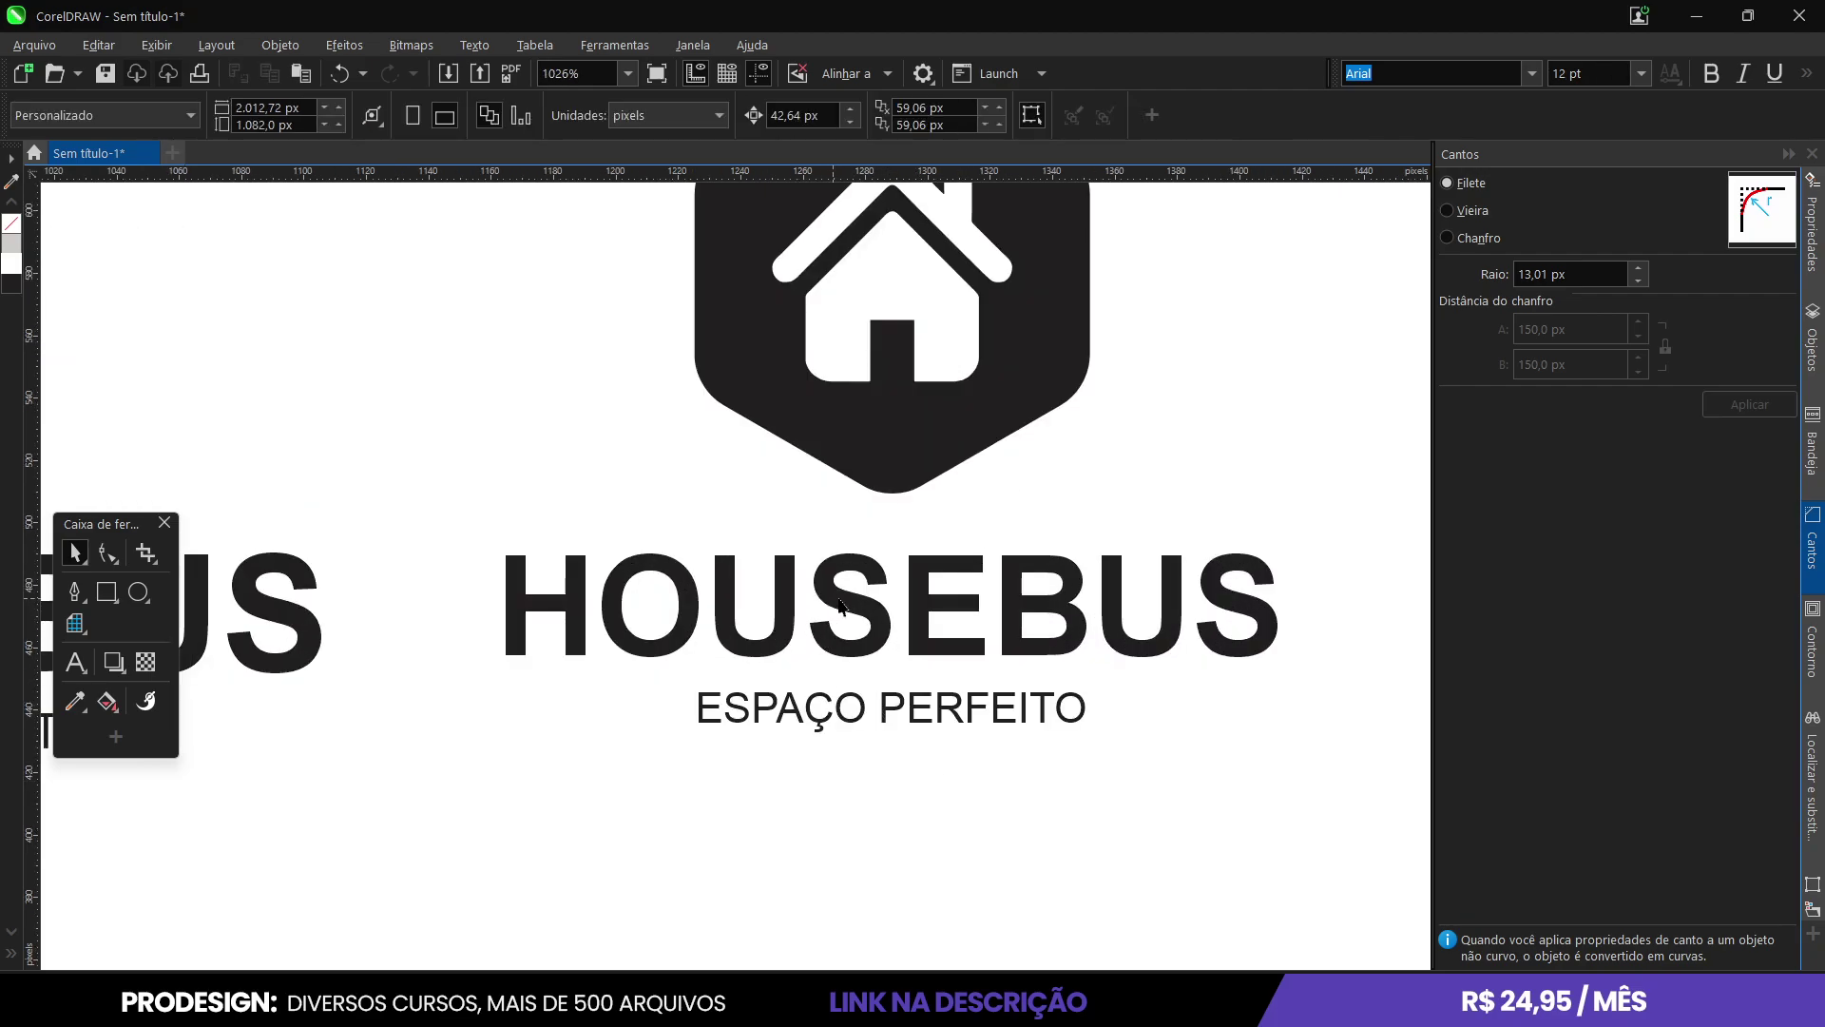
{"action": "scroll", "coordinate": [823, 700], "scroll_direction": "down", "scroll_amount": 1}
{"action": "scroll", "coordinate": [924, 794], "scroll_direction": "down", "scroll_amount": 2}
{"action": "scroll", "coordinate": [766, 736], "scroll_direction": "up", "scroll_amount": 1}
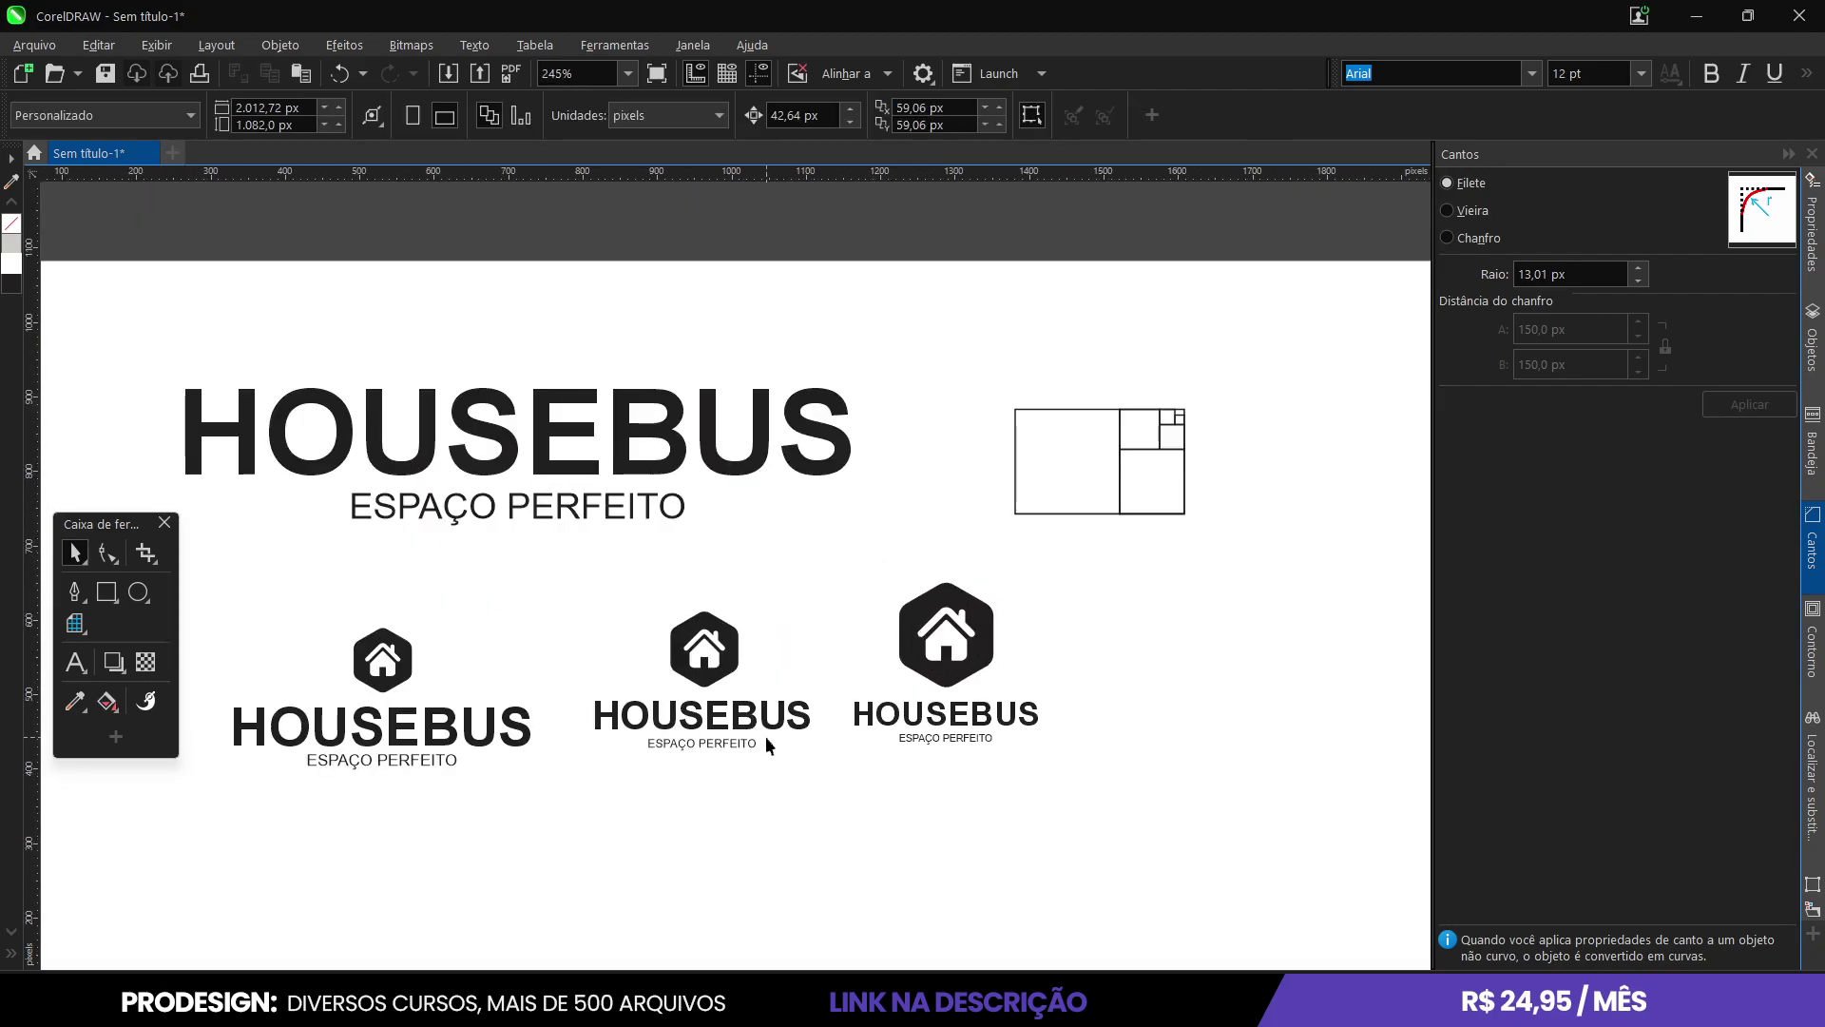
{"action": "scroll", "coordinate": [796, 738], "scroll_direction": "down", "scroll_amount": 1}
{"action": "scroll", "coordinate": [654, 779], "scroll_direction": "up", "scroll_amount": 1}
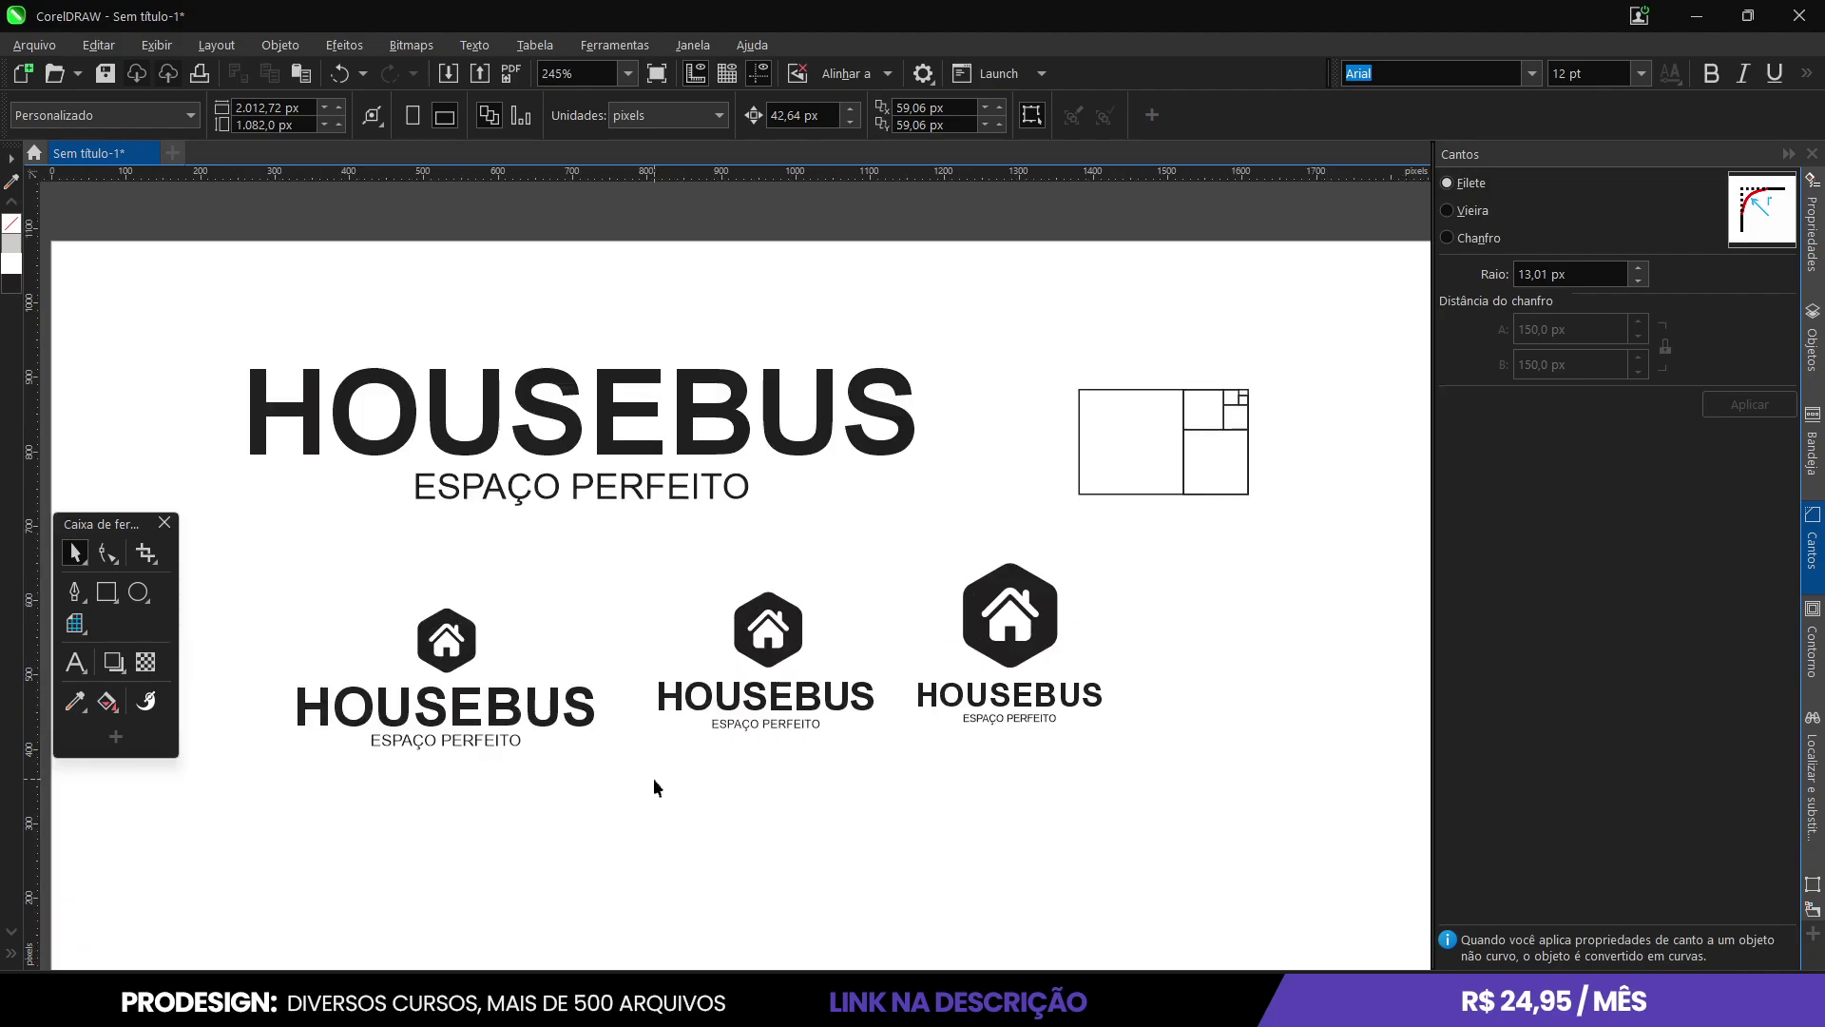
{"action": "scroll", "coordinate": [654, 782], "scroll_direction": "down", "scroll_amount": 2}
{"action": "scroll", "coordinate": [653, 778], "scroll_direction": "up", "scroll_amount": 1}
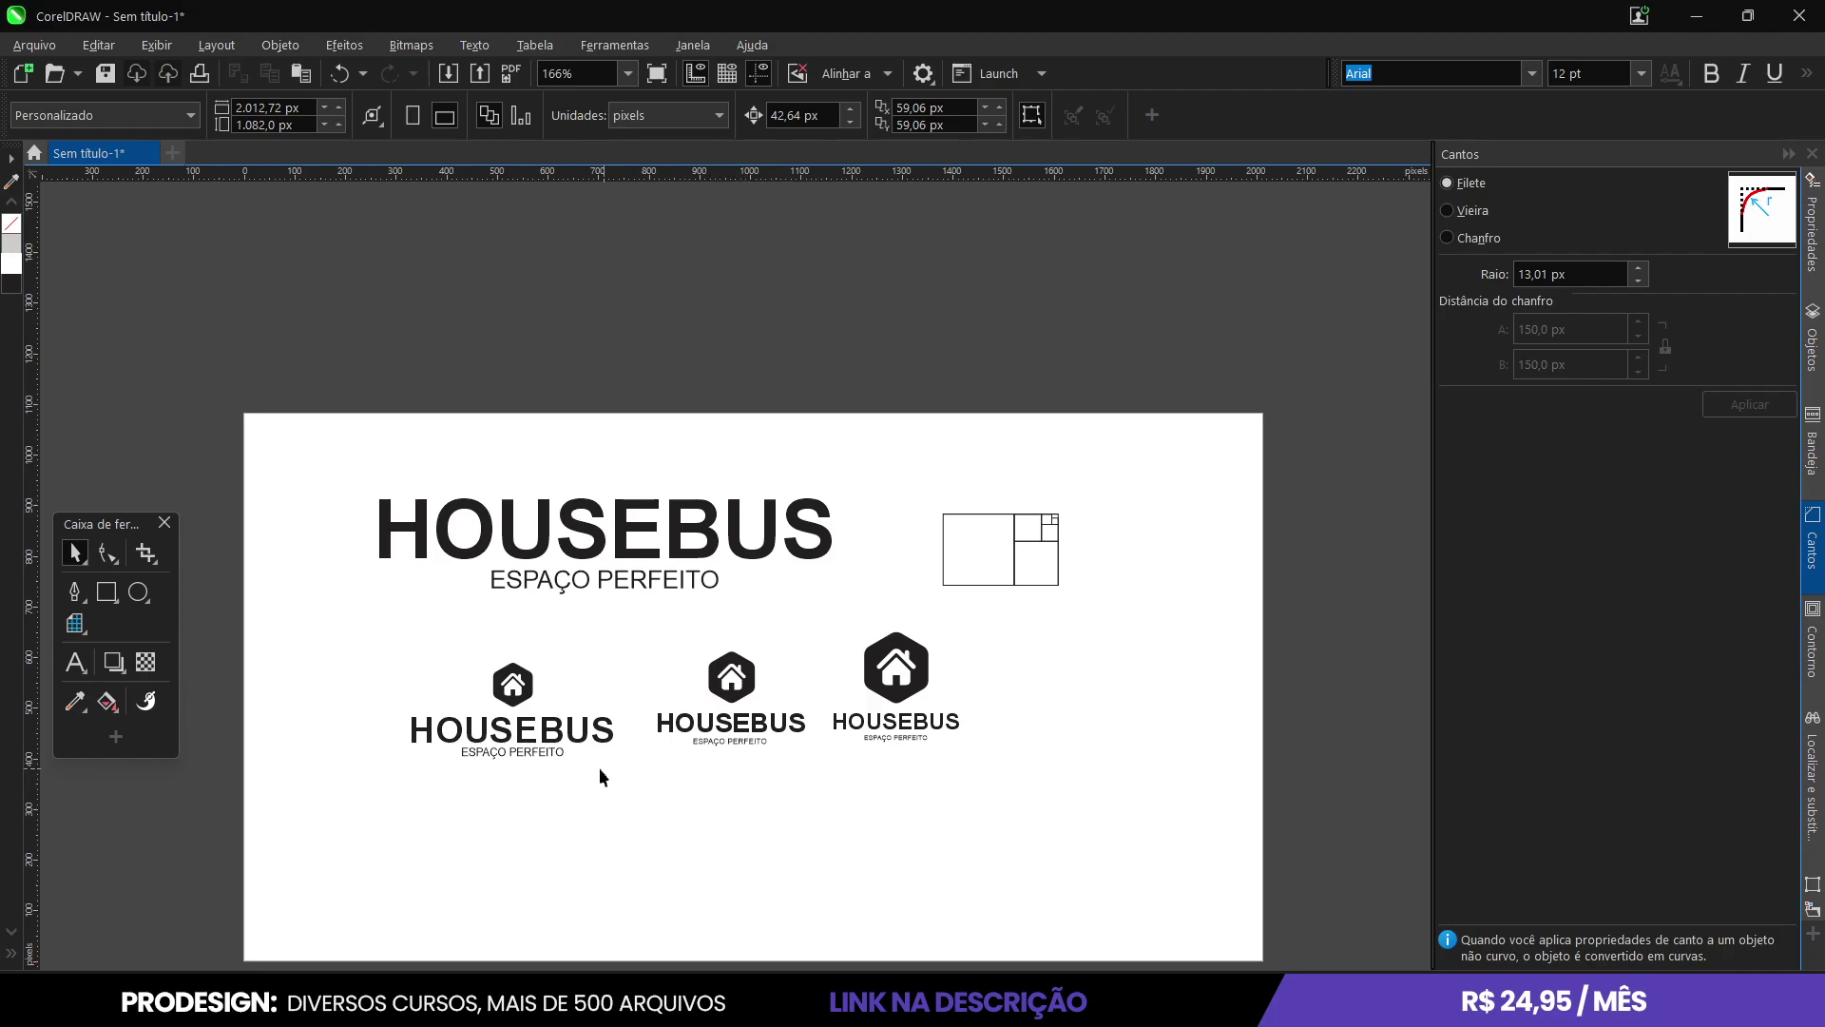
Group the large-icon and middle logo versions separately, shifting the large-icon one slightly right and down.
{"action": "left_click_drag", "start_coordinate": [1014, 766], "coordinate": [813, 604]}
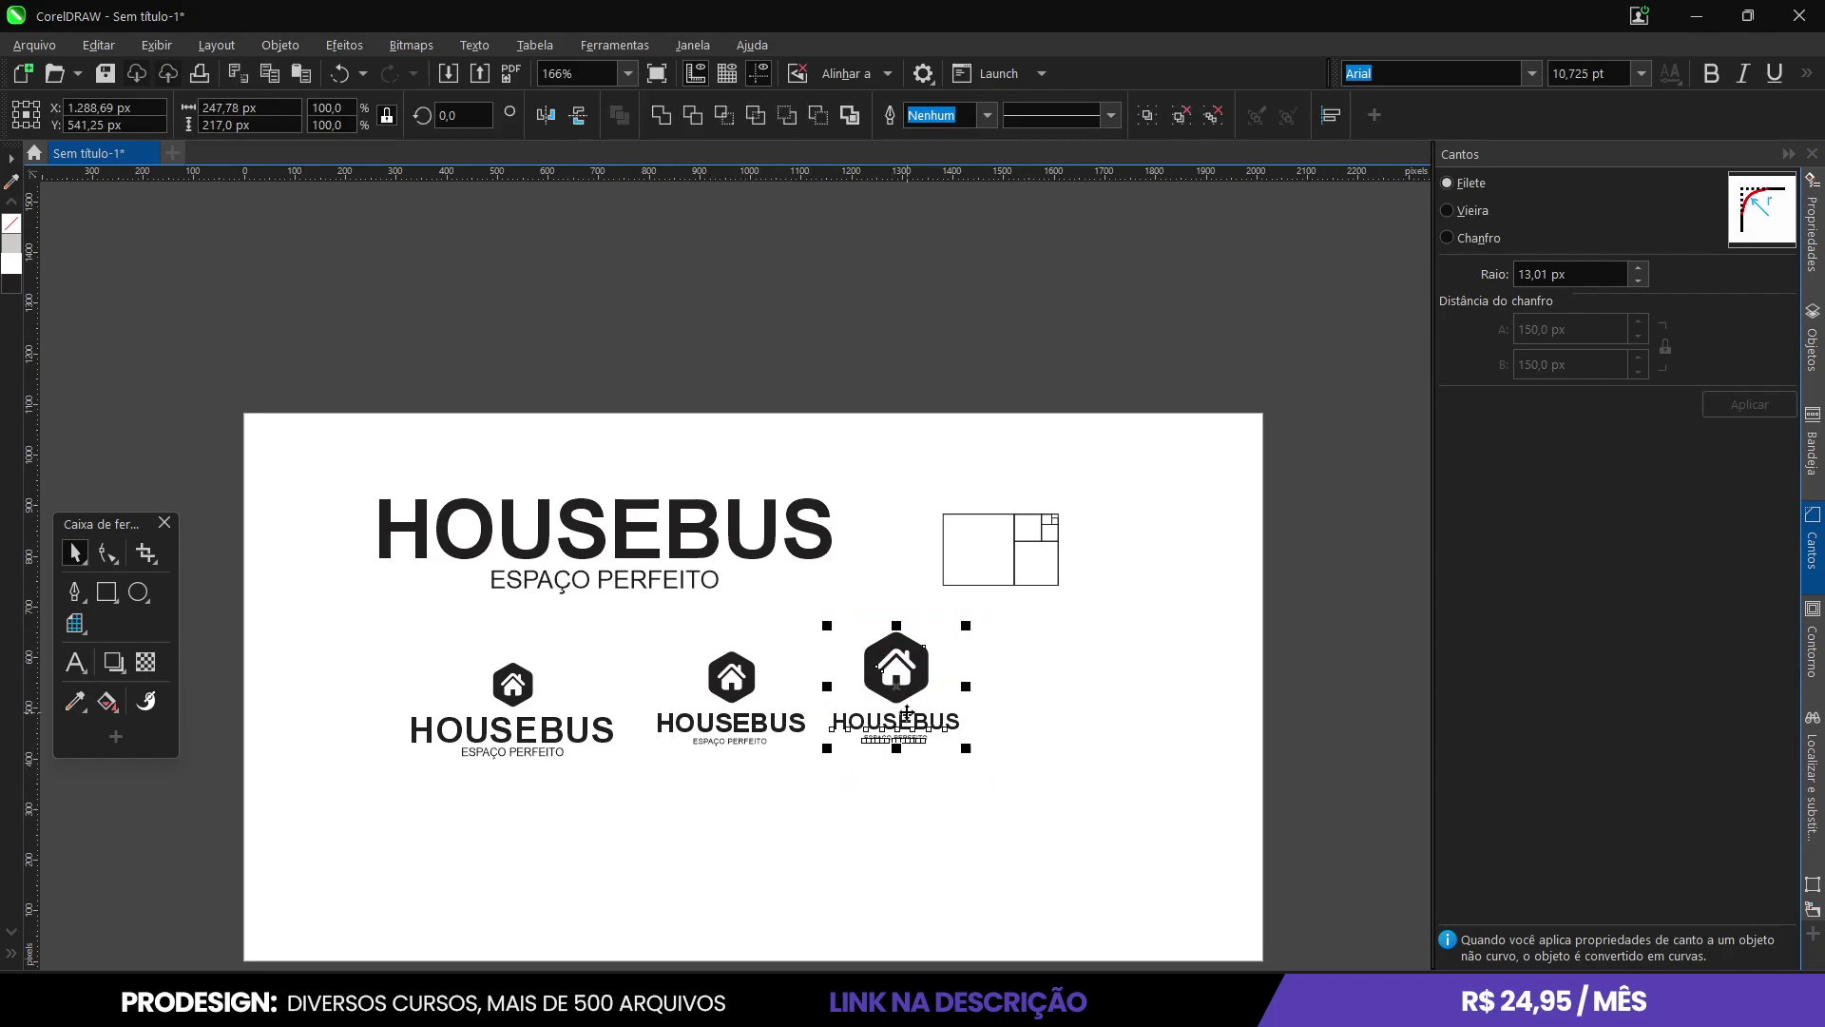
{"action": "left_click_drag", "start_coordinate": [908, 713], "coordinate": [950, 740]}
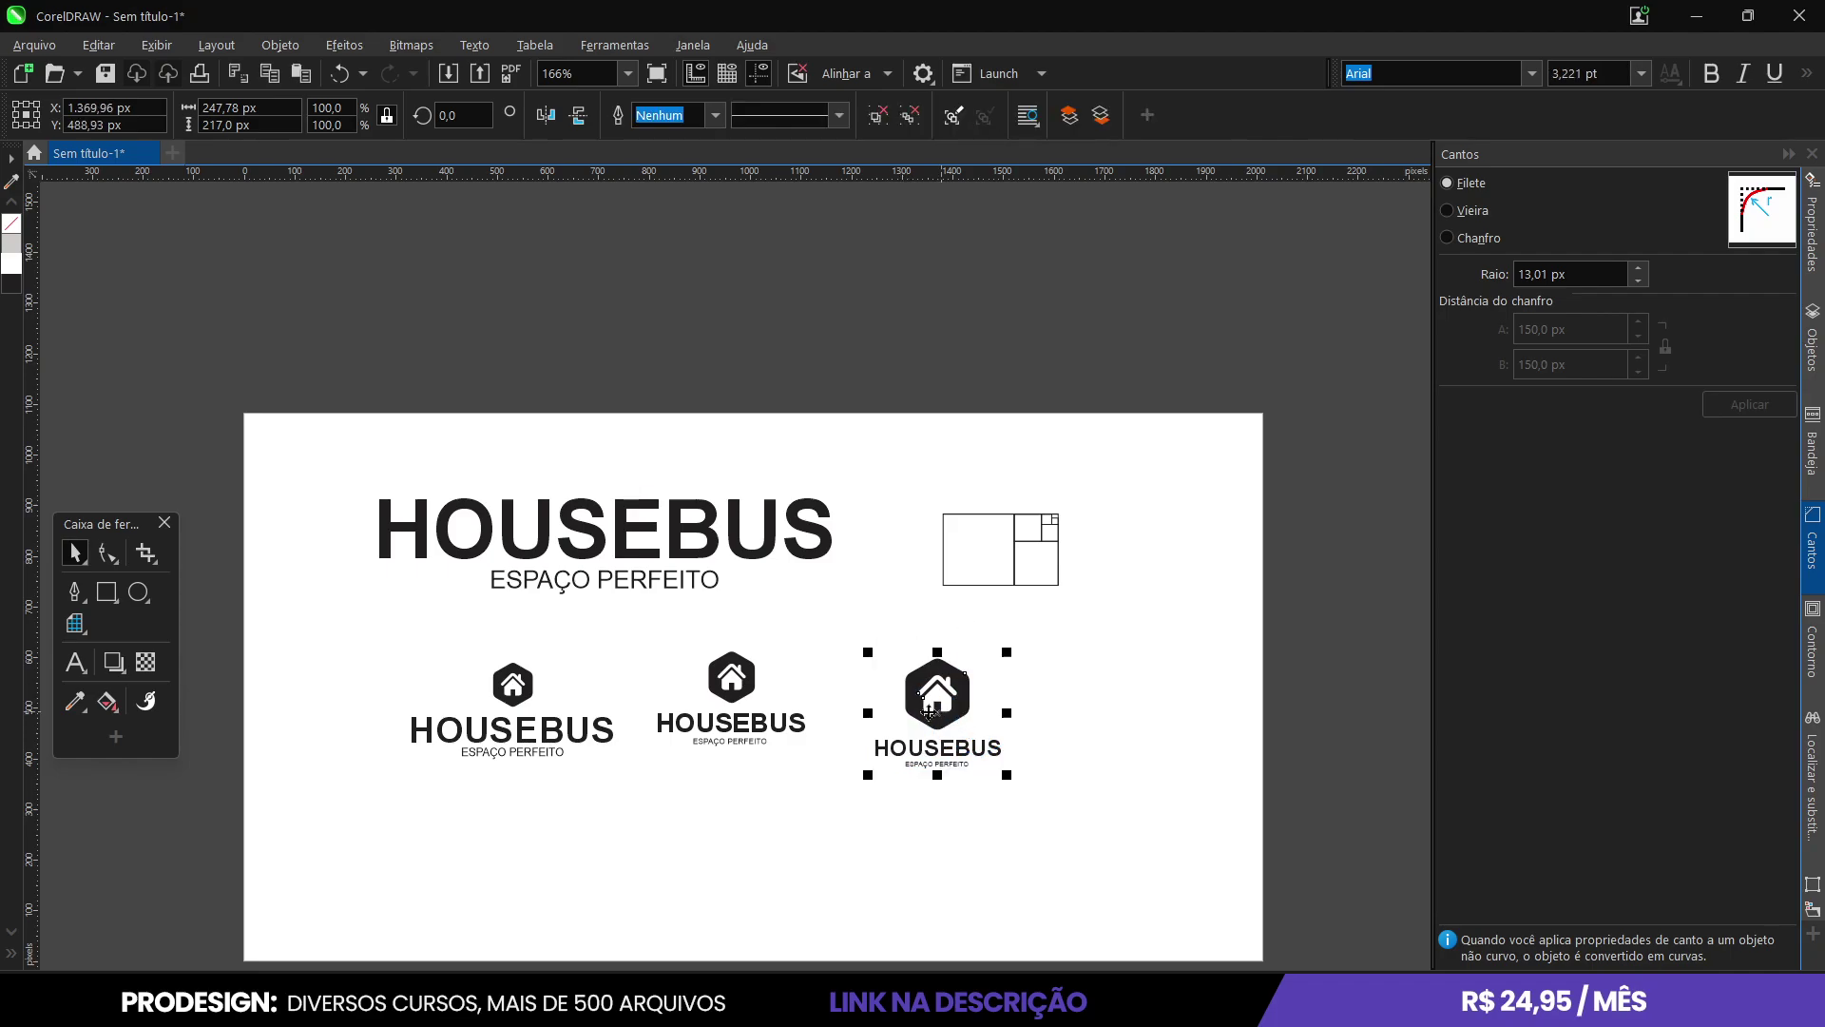
{"action": "left_click_drag", "start_coordinate": [745, 693], "coordinate": [632, 652]}
{"action": "key", "text": "ctrl+z"}
{"action": "left_click", "coordinate": [847, 631]}
{"action": "left_click_drag", "start_coordinate": [847, 631], "coordinate": [653, 791]}
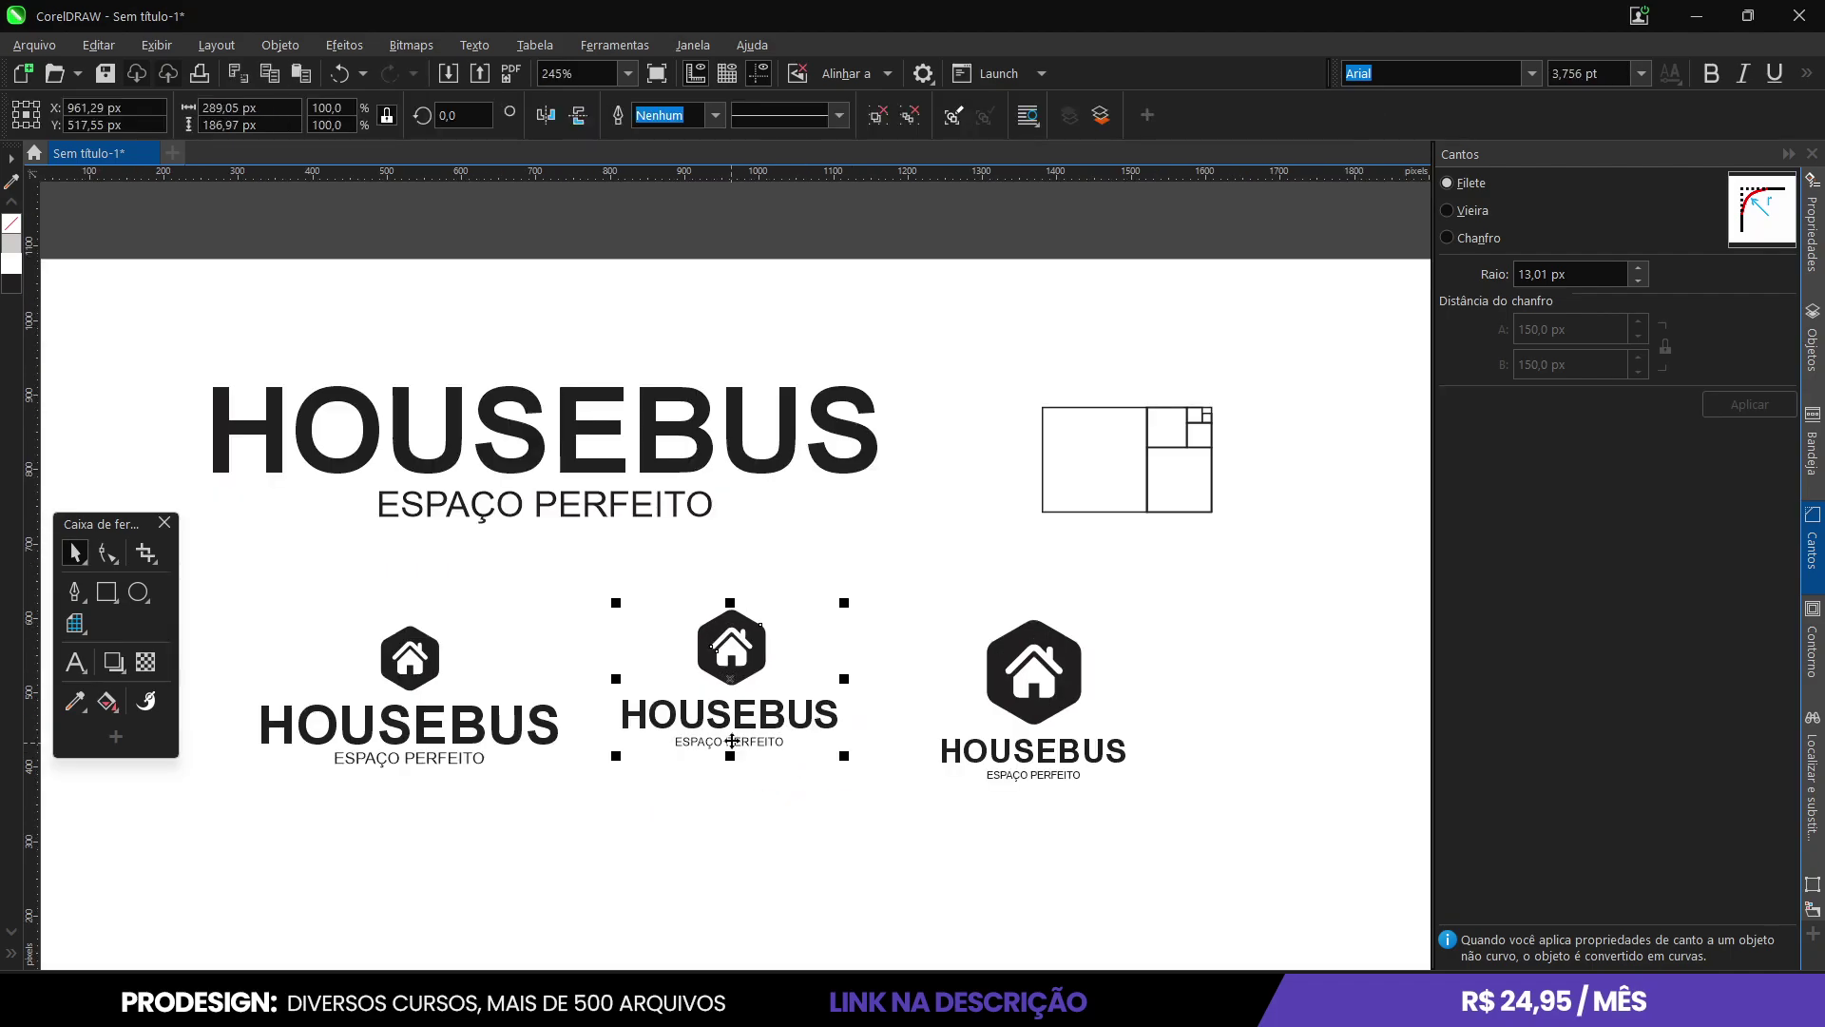
Enlarge the left logo version as a group to about 650 × 309 px and move it down the page.
{"action": "scroll", "coordinate": [725, 732], "scroll_direction": "up", "scroll_amount": 2}
{"action": "scroll", "coordinate": [771, 701], "scroll_direction": "down", "scroll_amount": 4}
{"action": "left_click_drag", "start_coordinate": [499, 663], "coordinate": [723, 759]}
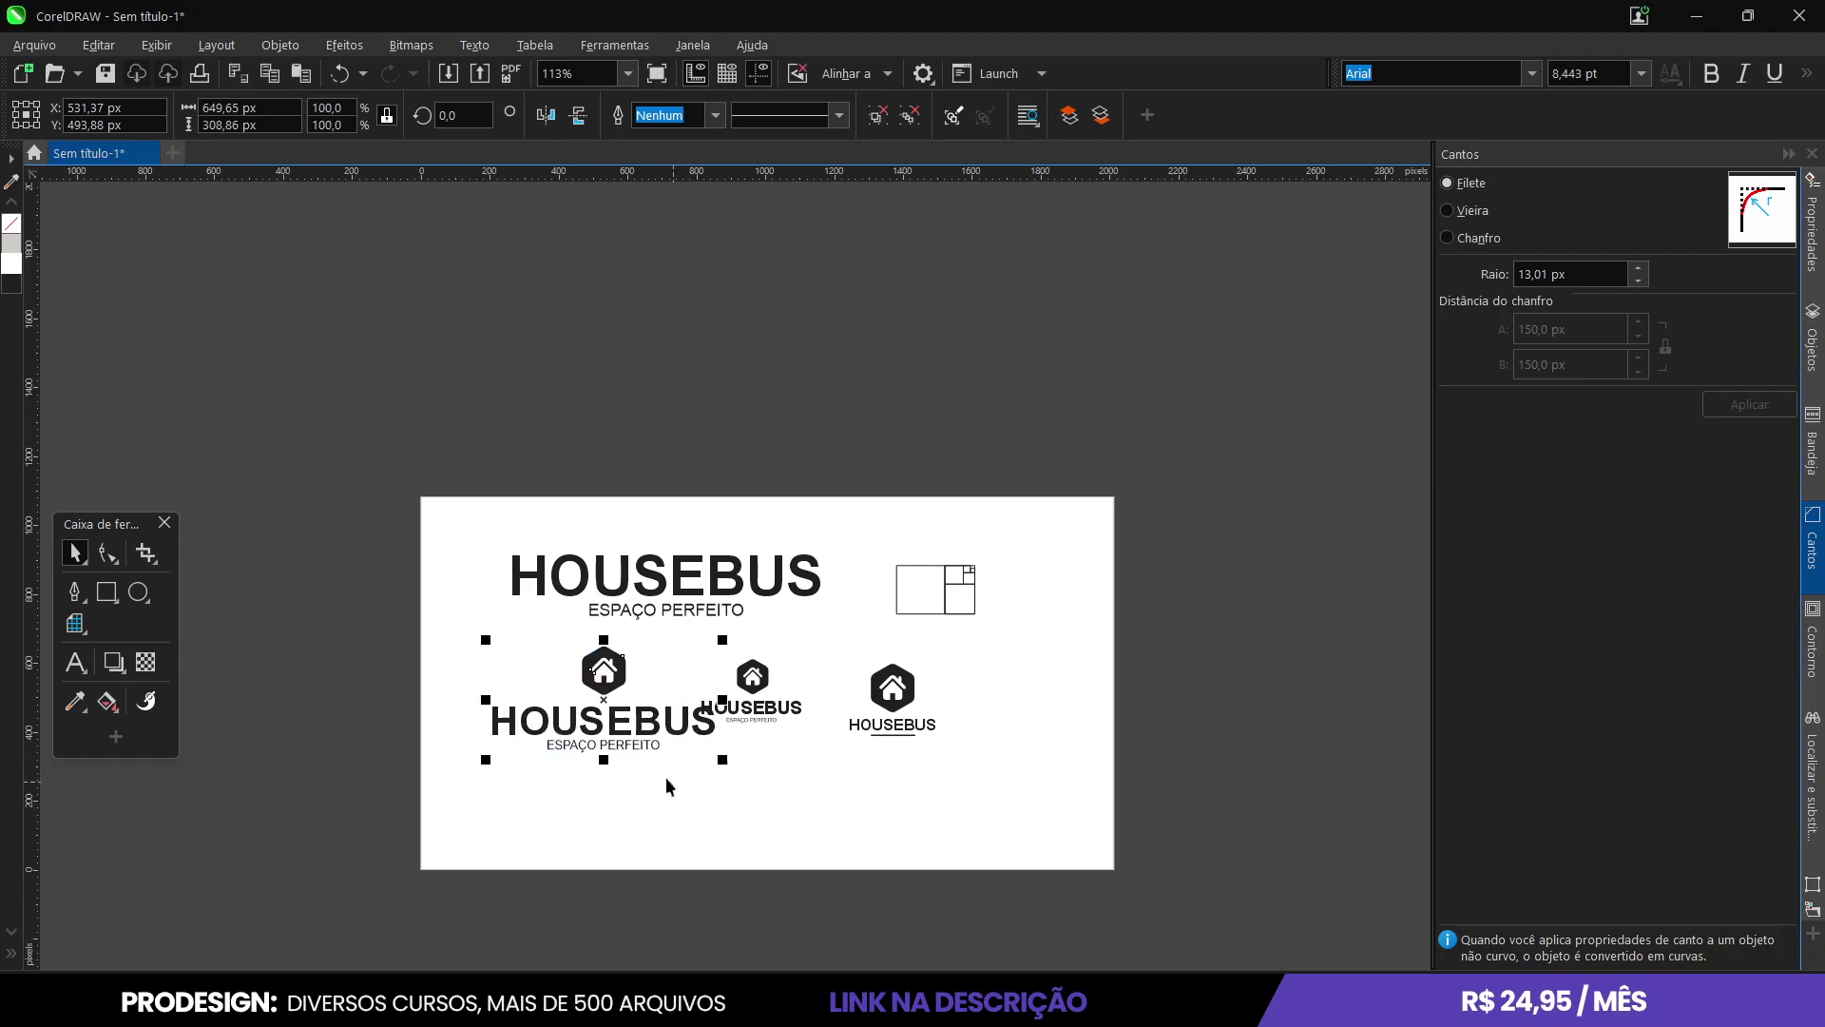
{"action": "left_click_drag", "start_coordinate": [618, 718], "coordinate": [616, 771]}
{"action": "scroll", "coordinate": [666, 808], "scroll_direction": "up", "scroll_amount": 2}
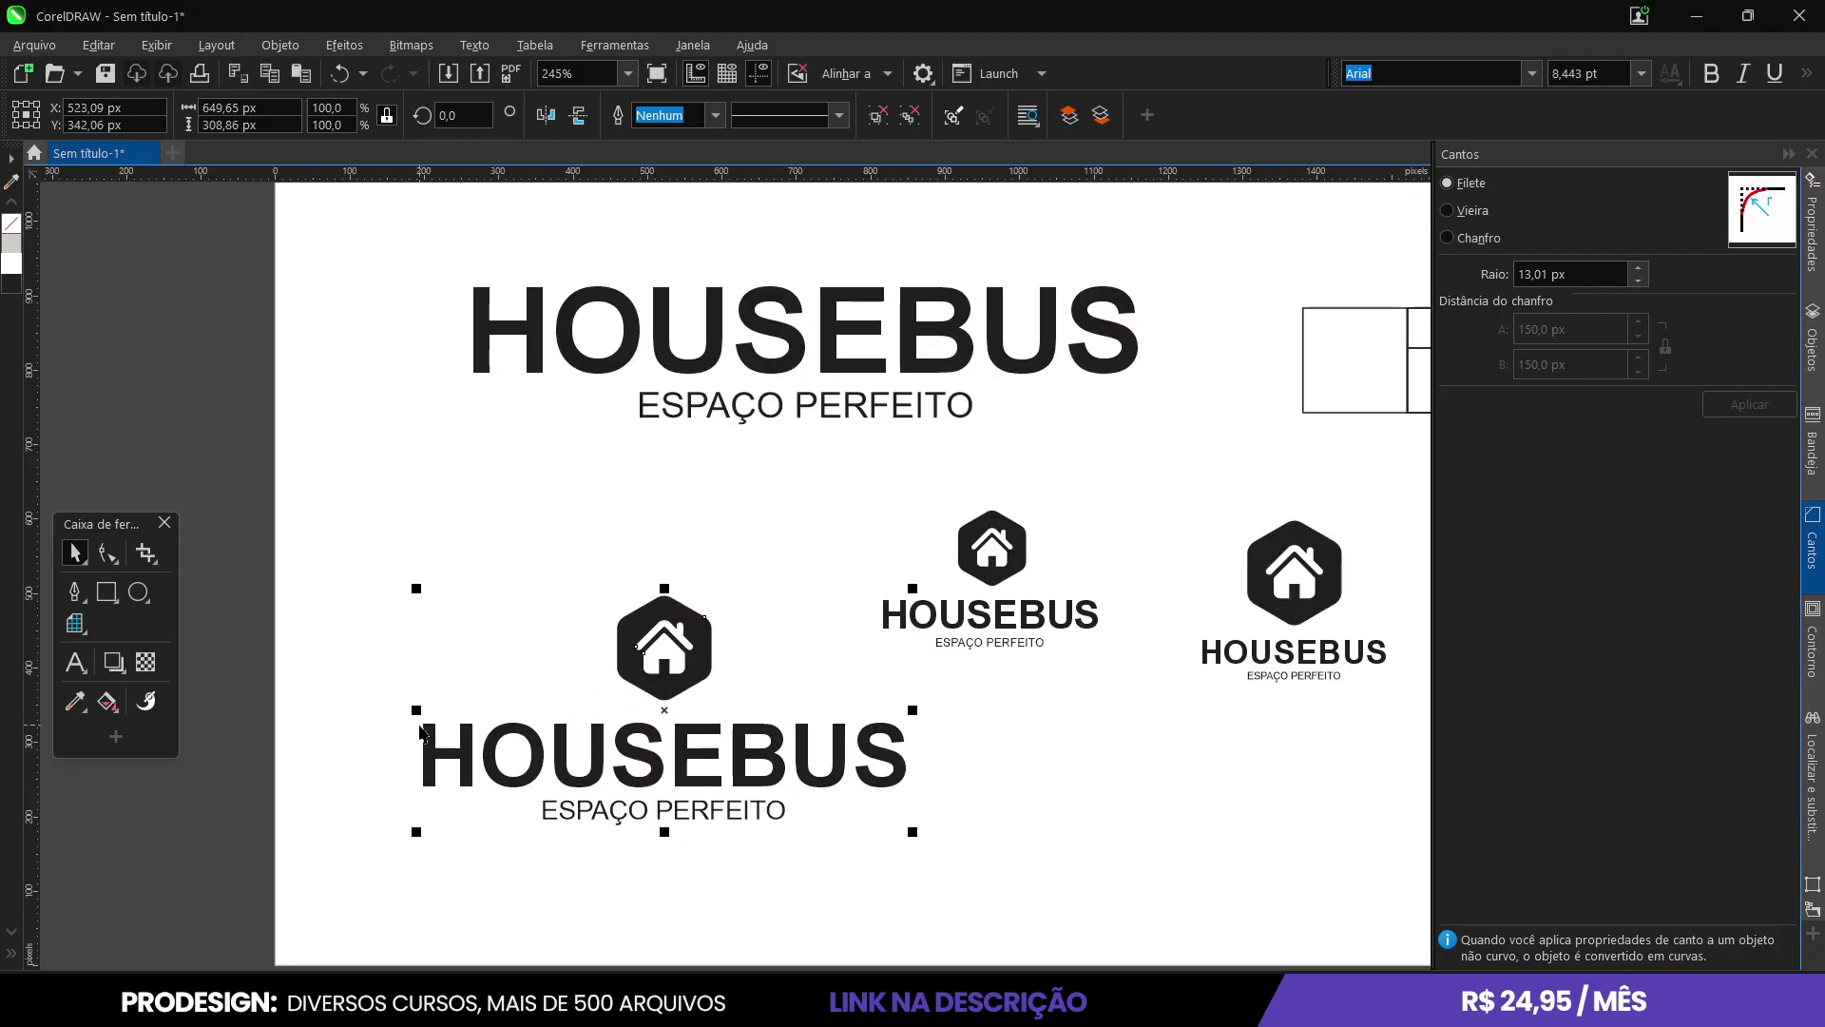
{"action": "scroll", "coordinate": [887, 792], "scroll_direction": "down", "scroll_amount": 1}
{"action": "scroll", "coordinate": [867, 606], "scroll_direction": "up", "scroll_amount": 2}
Duplicate the middle logo version and place the copy to the right of the large-icon version.
{"action": "left_click_drag", "start_coordinate": [914, 530], "coordinate": [694, 709]}
{"action": "scroll", "coordinate": [694, 711], "scroll_direction": "down", "scroll_amount": 2}
{"action": "left_click_drag", "start_coordinate": [852, 590], "coordinate": [669, 734]}
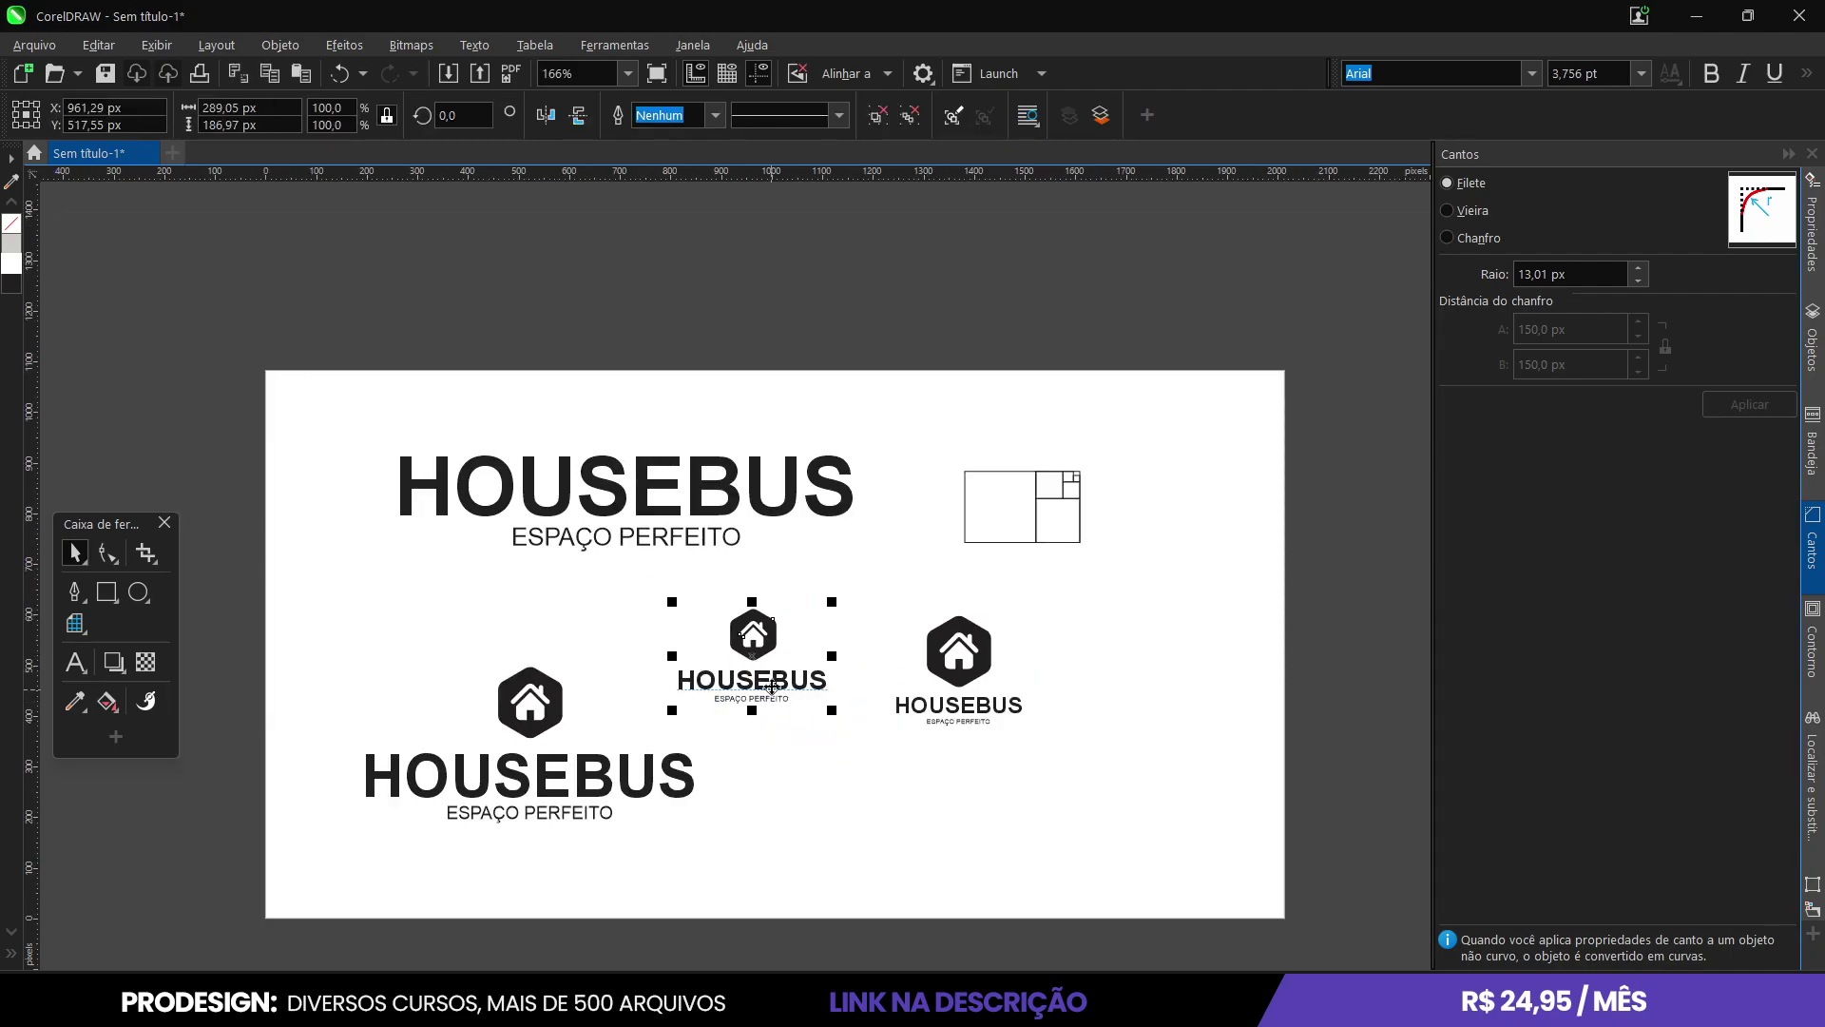
{"action": "left_click_drag", "start_coordinate": [757, 641], "coordinate": [1135, 693]}
Move the large-icon logo version to the page's left side and the middle version's copy beneath the golden-rectangle diagram.
{"action": "left_click", "coordinate": [955, 658]}
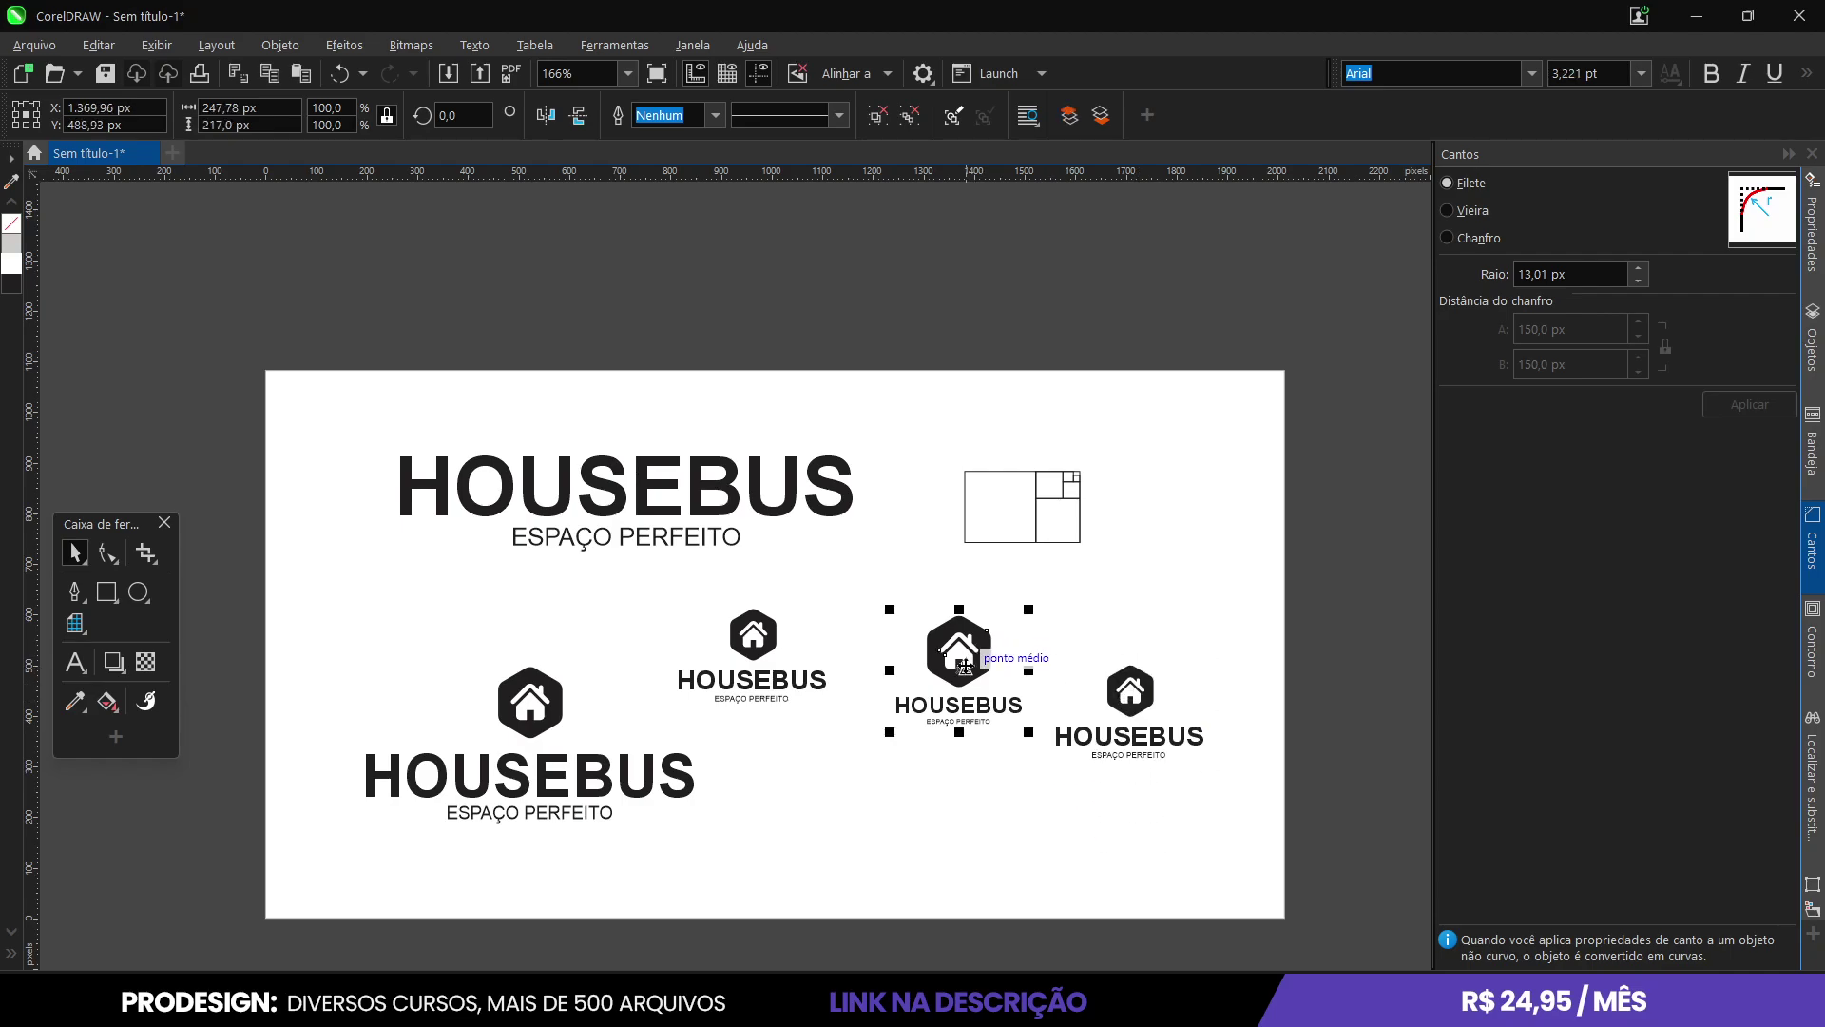
{"action": "left_click_drag", "start_coordinate": [950, 663], "coordinate": [335, 624]}
{"action": "scroll", "coordinate": [1293, 742], "scroll_direction": "up", "scroll_amount": 4}
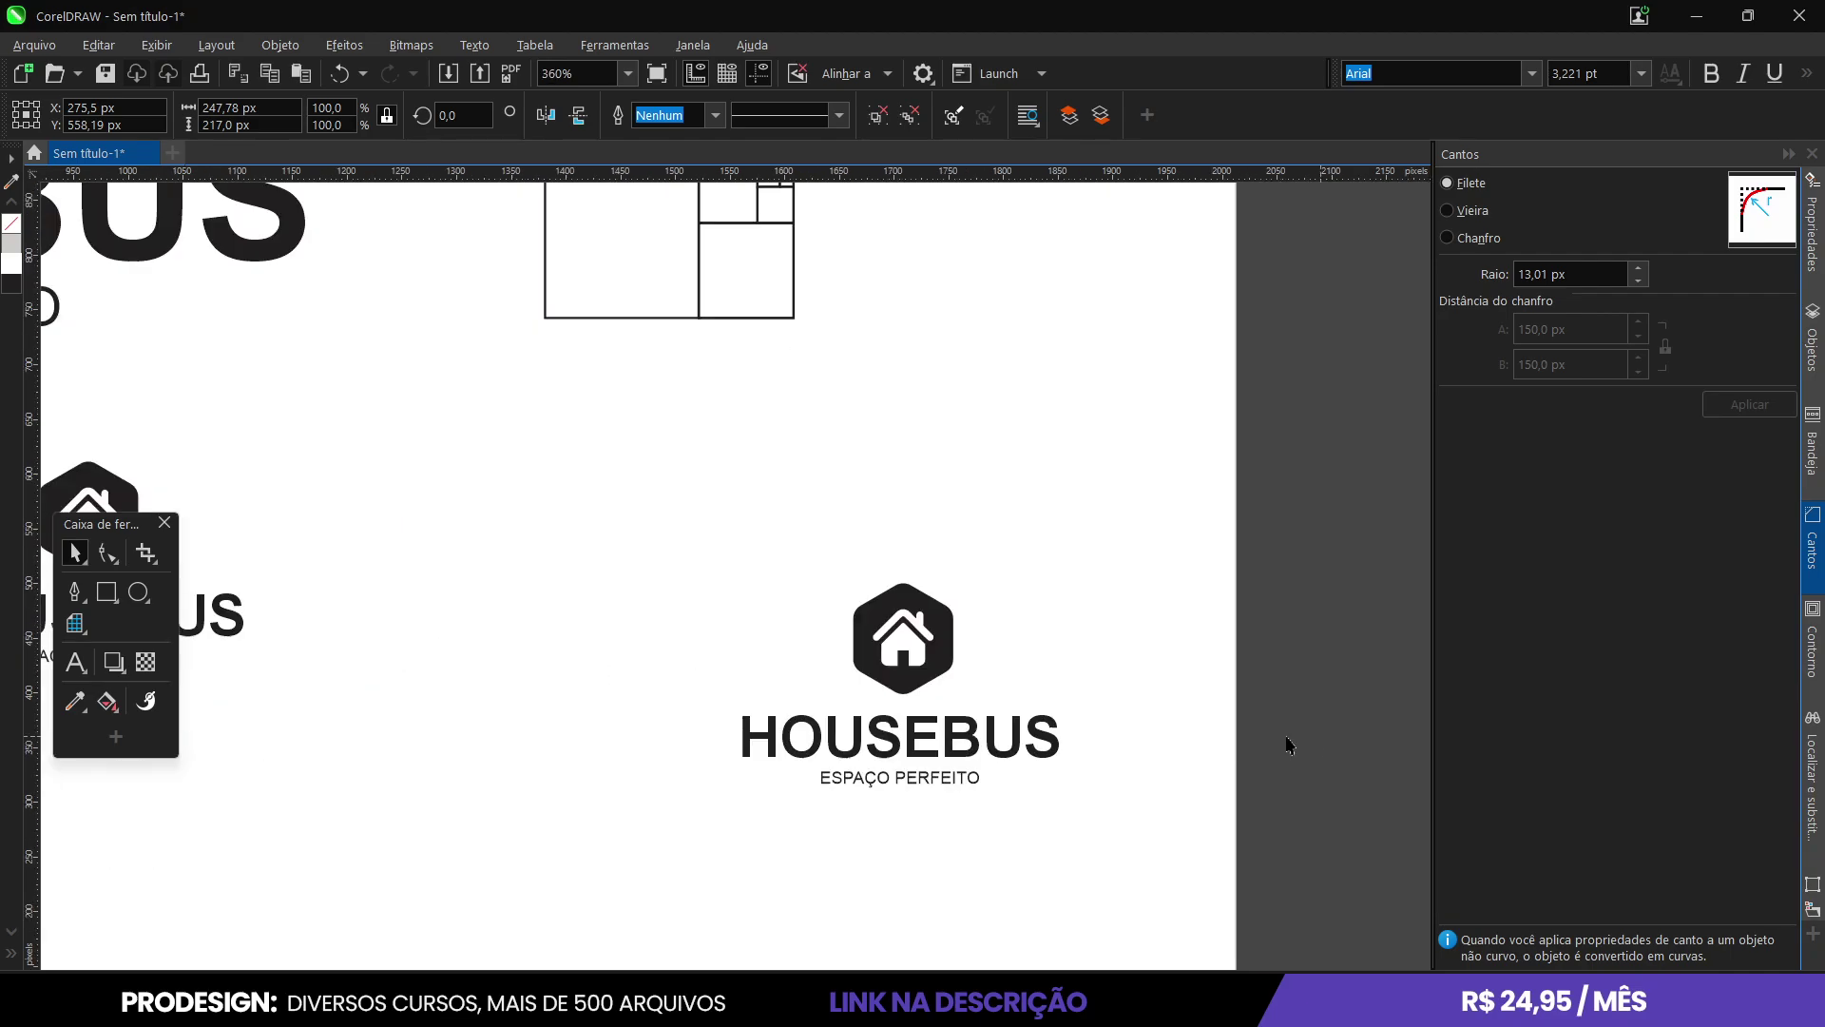
{"action": "left_click", "coordinate": [936, 777]}
{"action": "left_click_drag", "start_coordinate": [936, 777], "coordinate": [659, 723]}
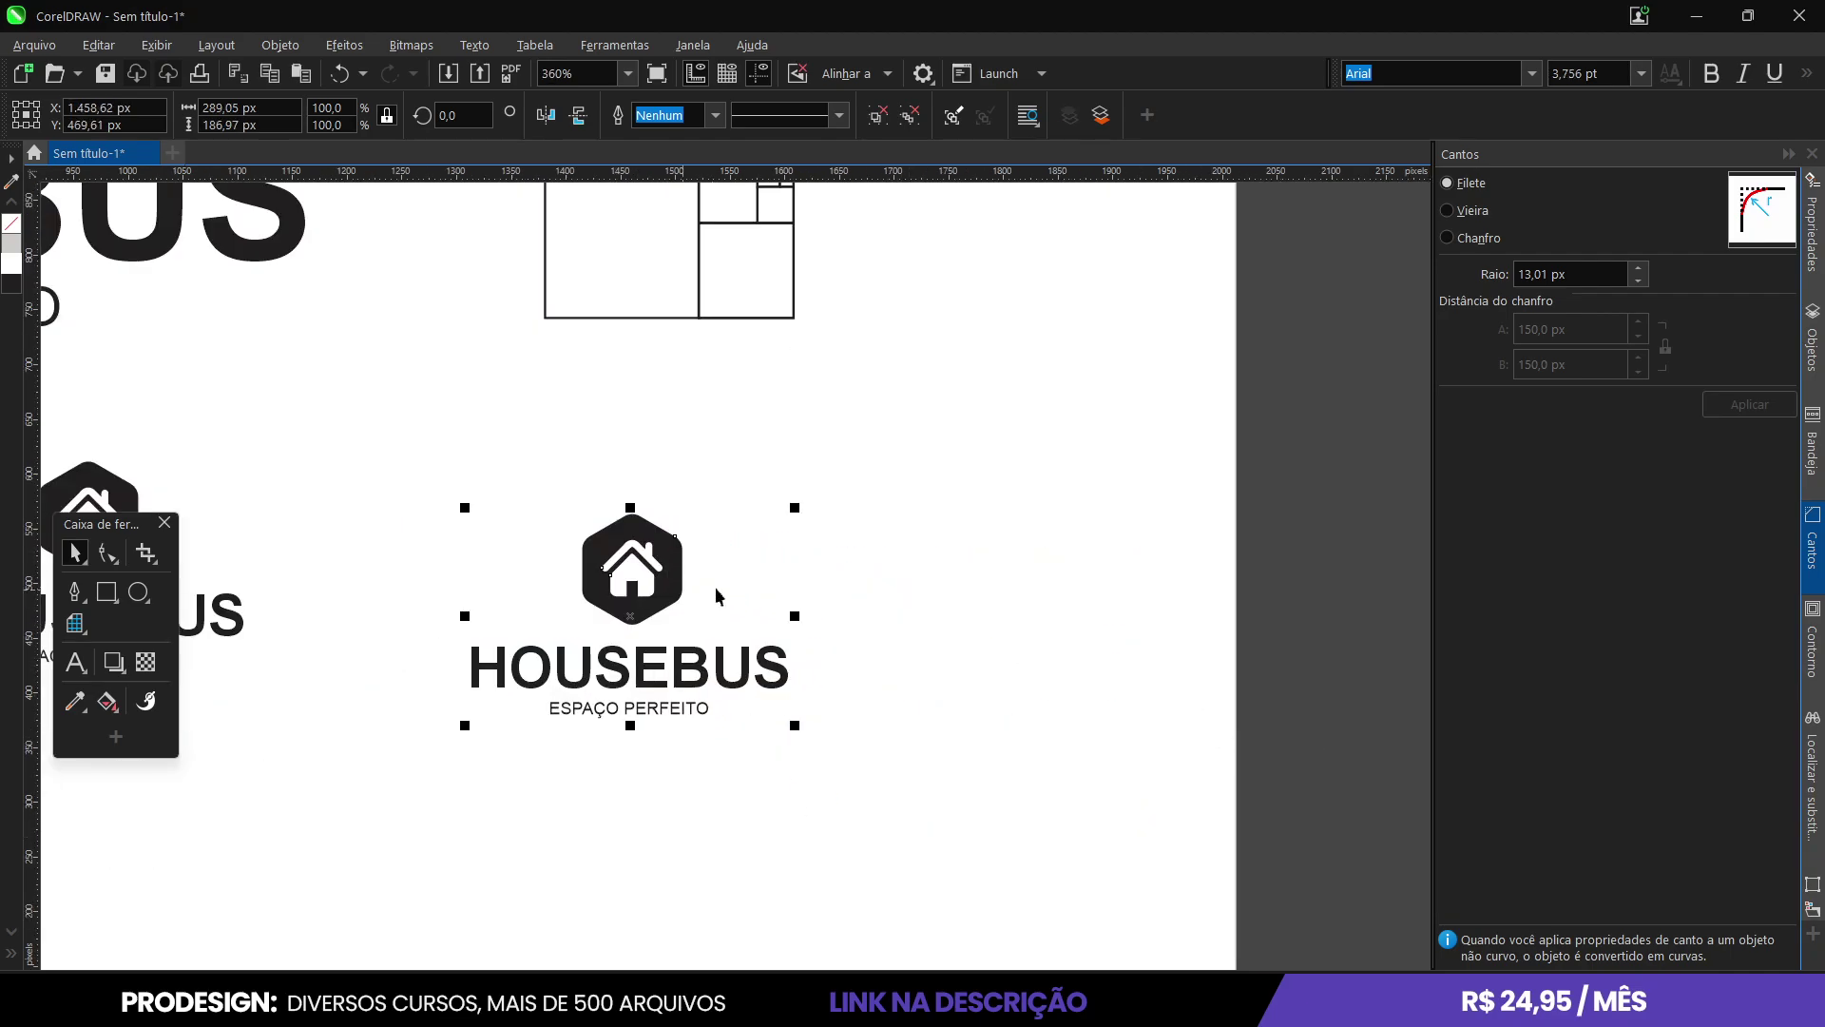
Duplicate the logo beneath the golden-rectangle diagram straight down and ungroup the new copy.
{"action": "scroll", "coordinate": [718, 599], "scroll_direction": "down", "scroll_amount": 2}
{"action": "scroll", "coordinate": [587, 616], "scroll_direction": "up", "scroll_amount": 2}
{"action": "left_click_drag", "start_coordinate": [643, 591], "coordinate": [644, 833]}
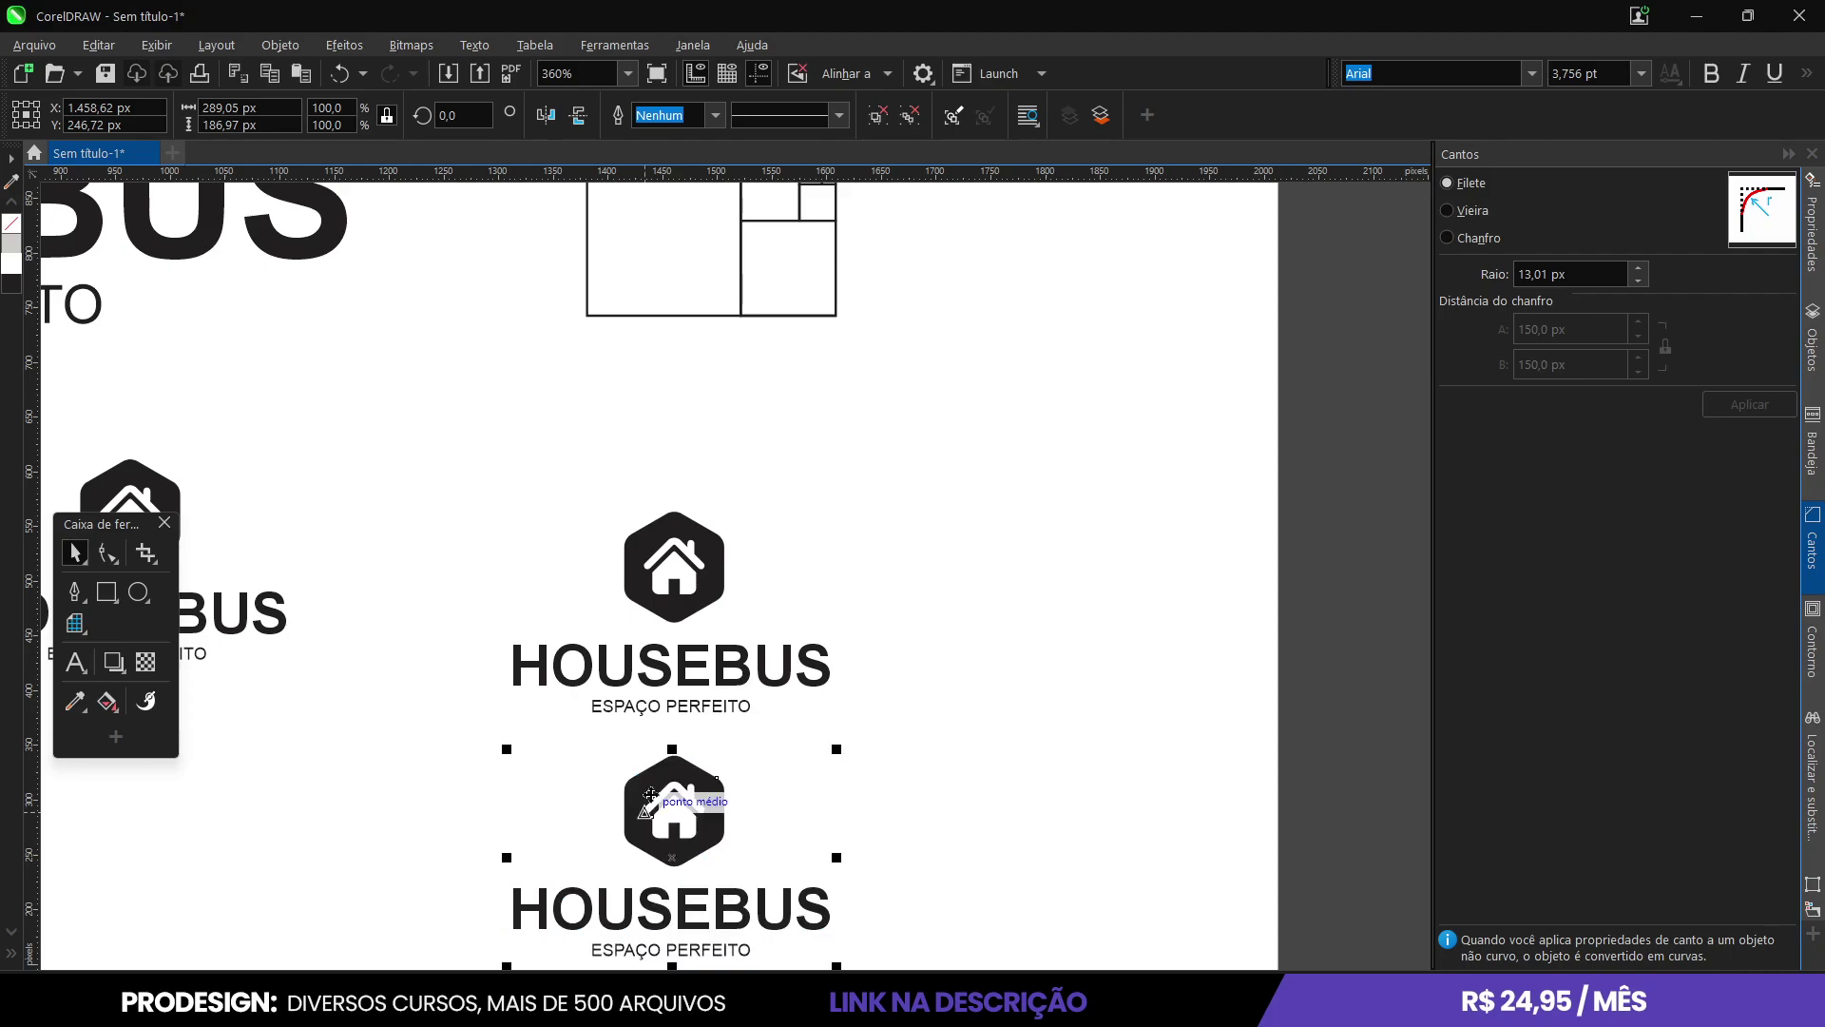
{"action": "scroll", "coordinate": [645, 853], "scroll_direction": "down", "scroll_amount": 2}
{"action": "scroll", "coordinate": [643, 852], "scroll_direction": "up", "scroll_amount": 4}
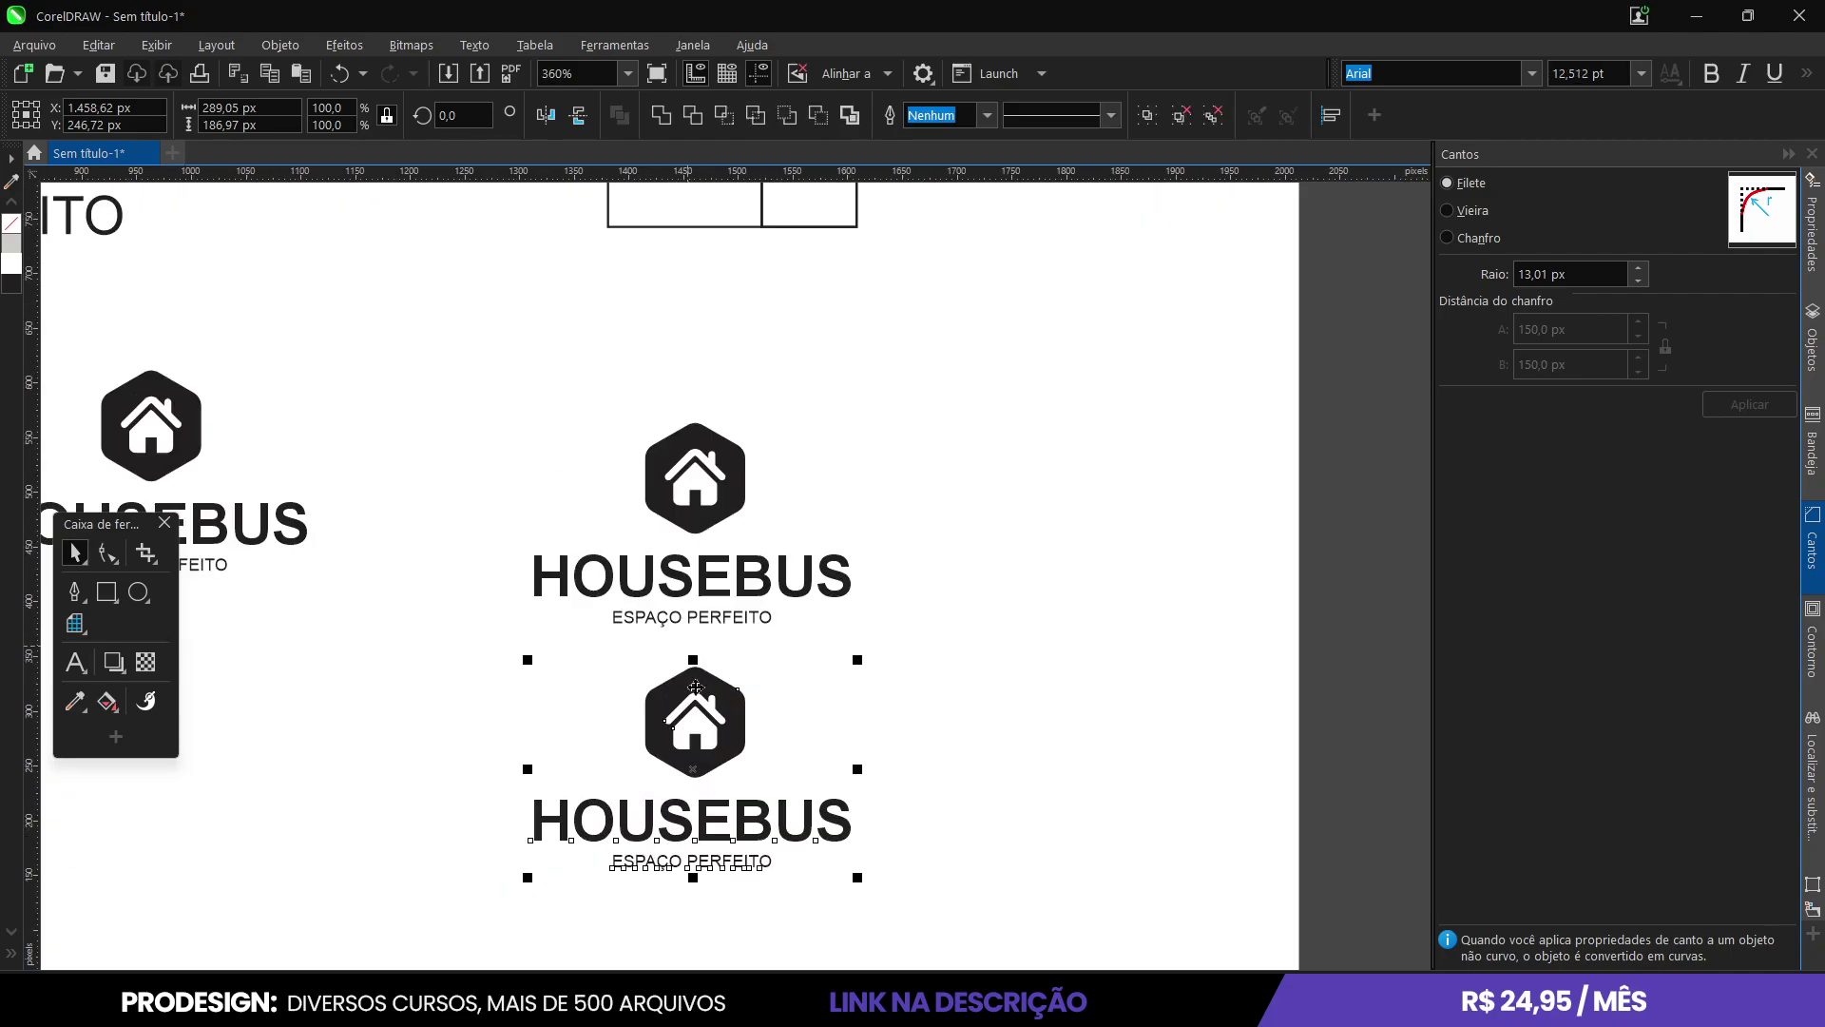
Left-align the lower copy's slogan with its title and widen its letter spacing to span the title's width.
{"action": "left_click_drag", "start_coordinate": [999, 889], "coordinate": [449, 795]}
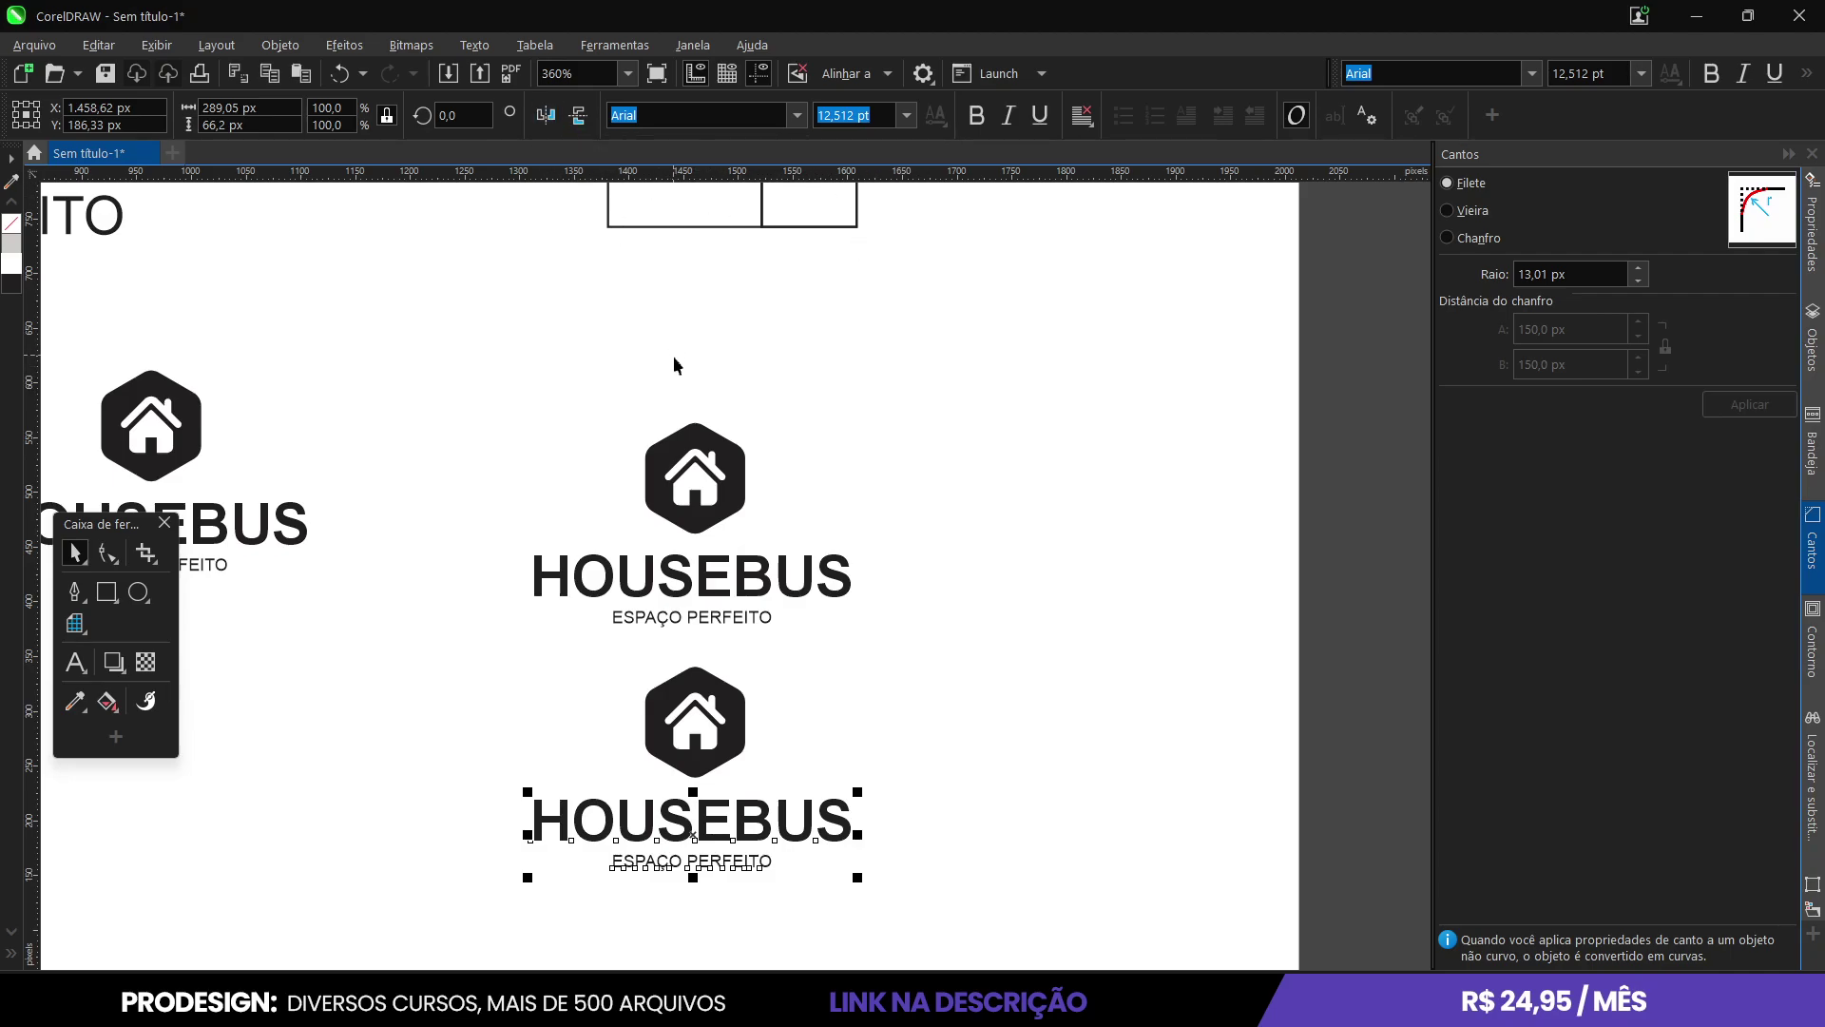
{"action": "key", "text": "l"}
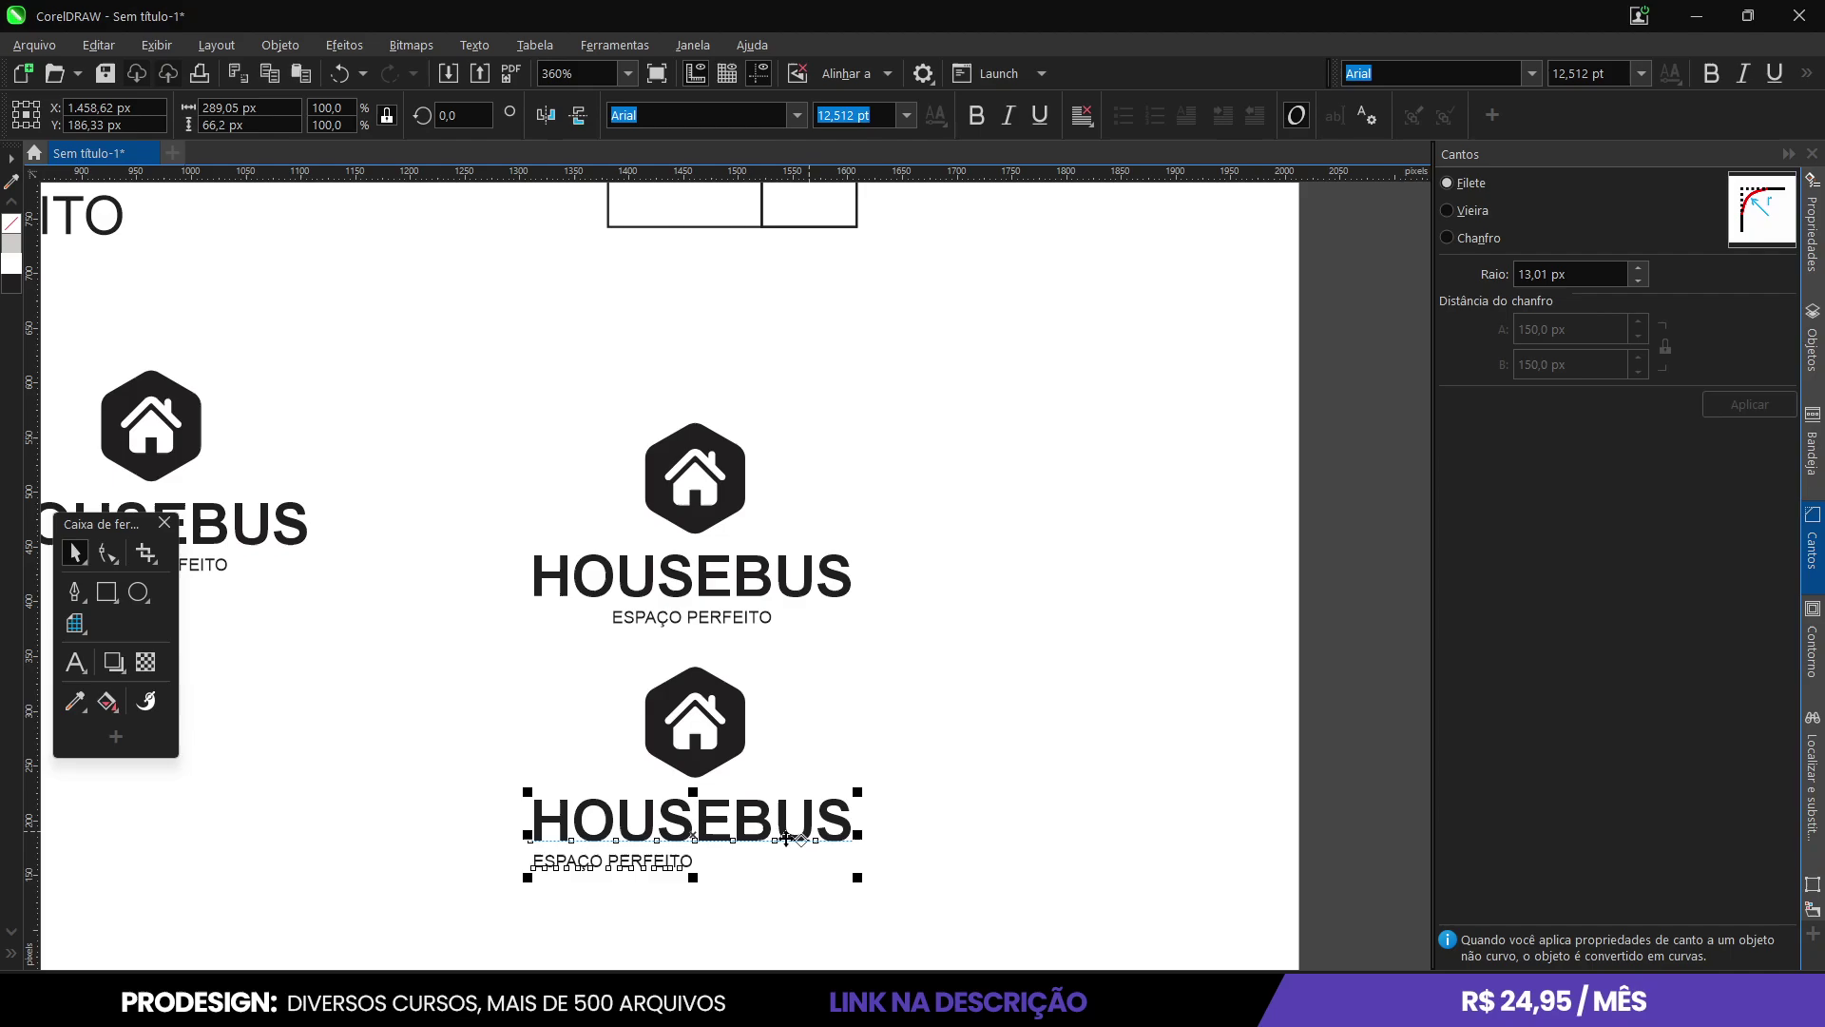
{"action": "left_click", "coordinate": [681, 863]}
{"action": "left_click", "coordinate": [680, 861]}
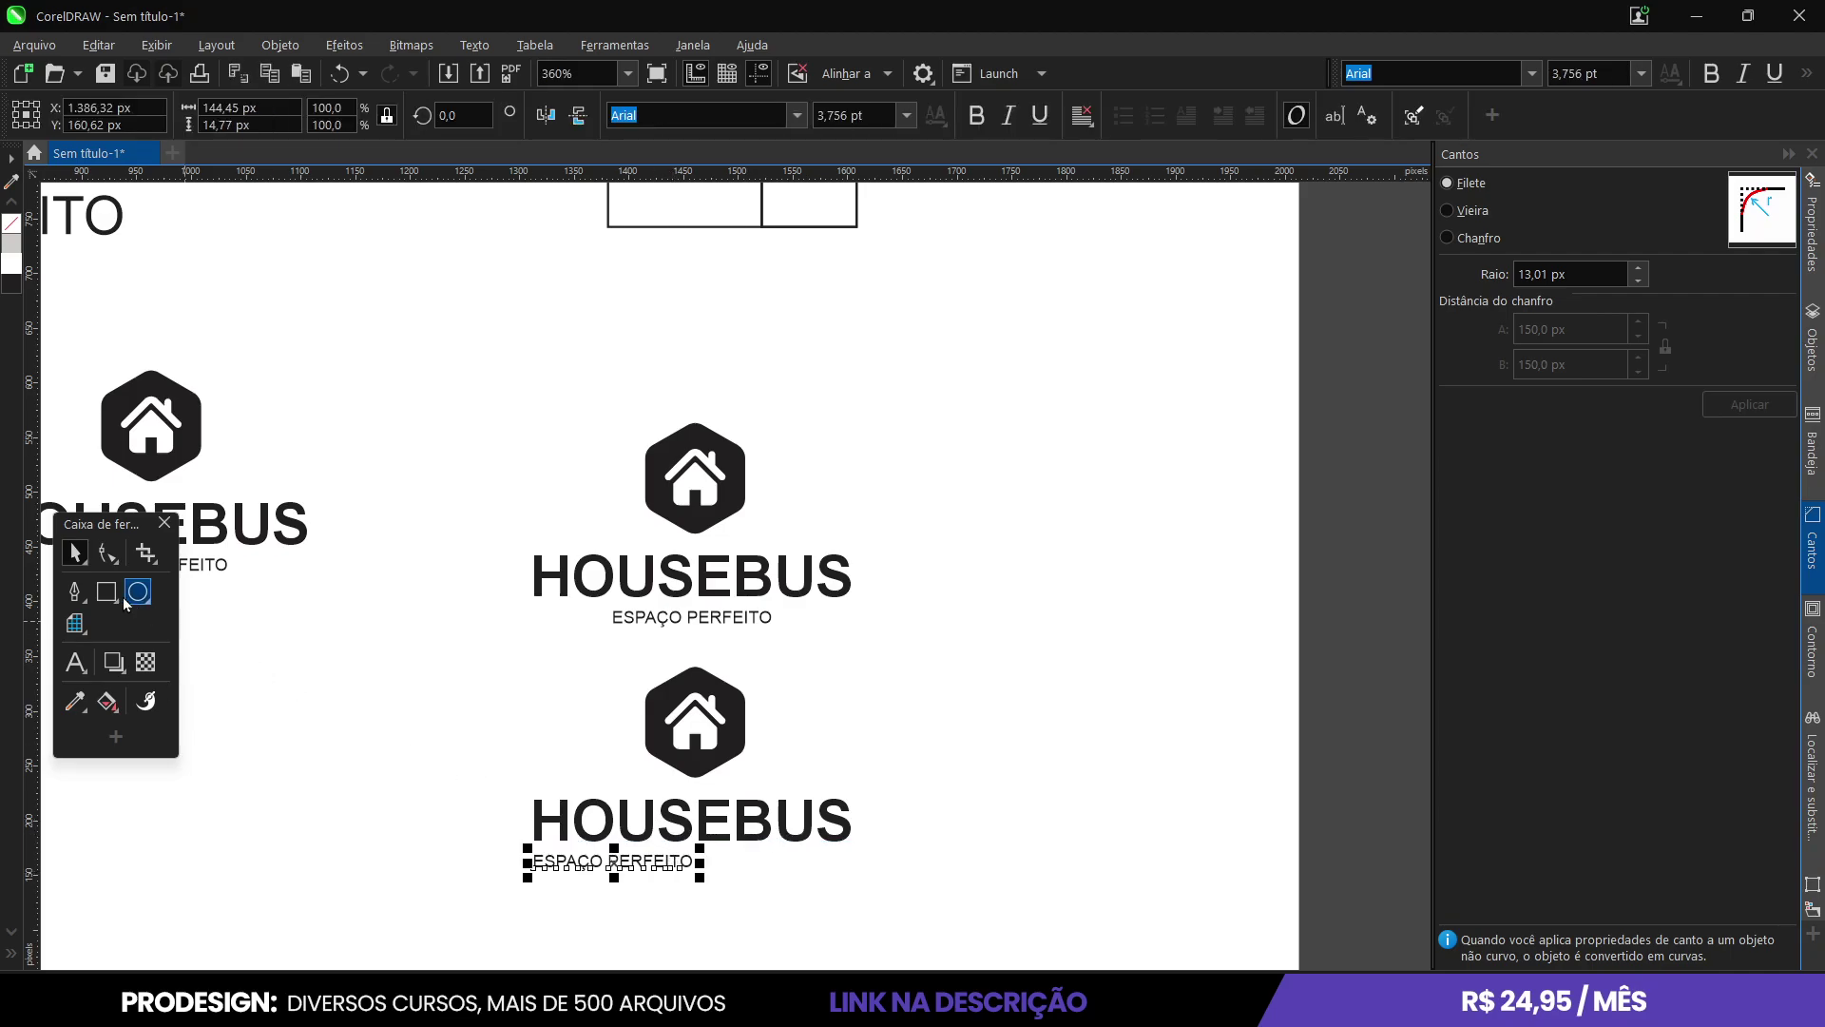
{"action": "left_click", "coordinate": [108, 553]}
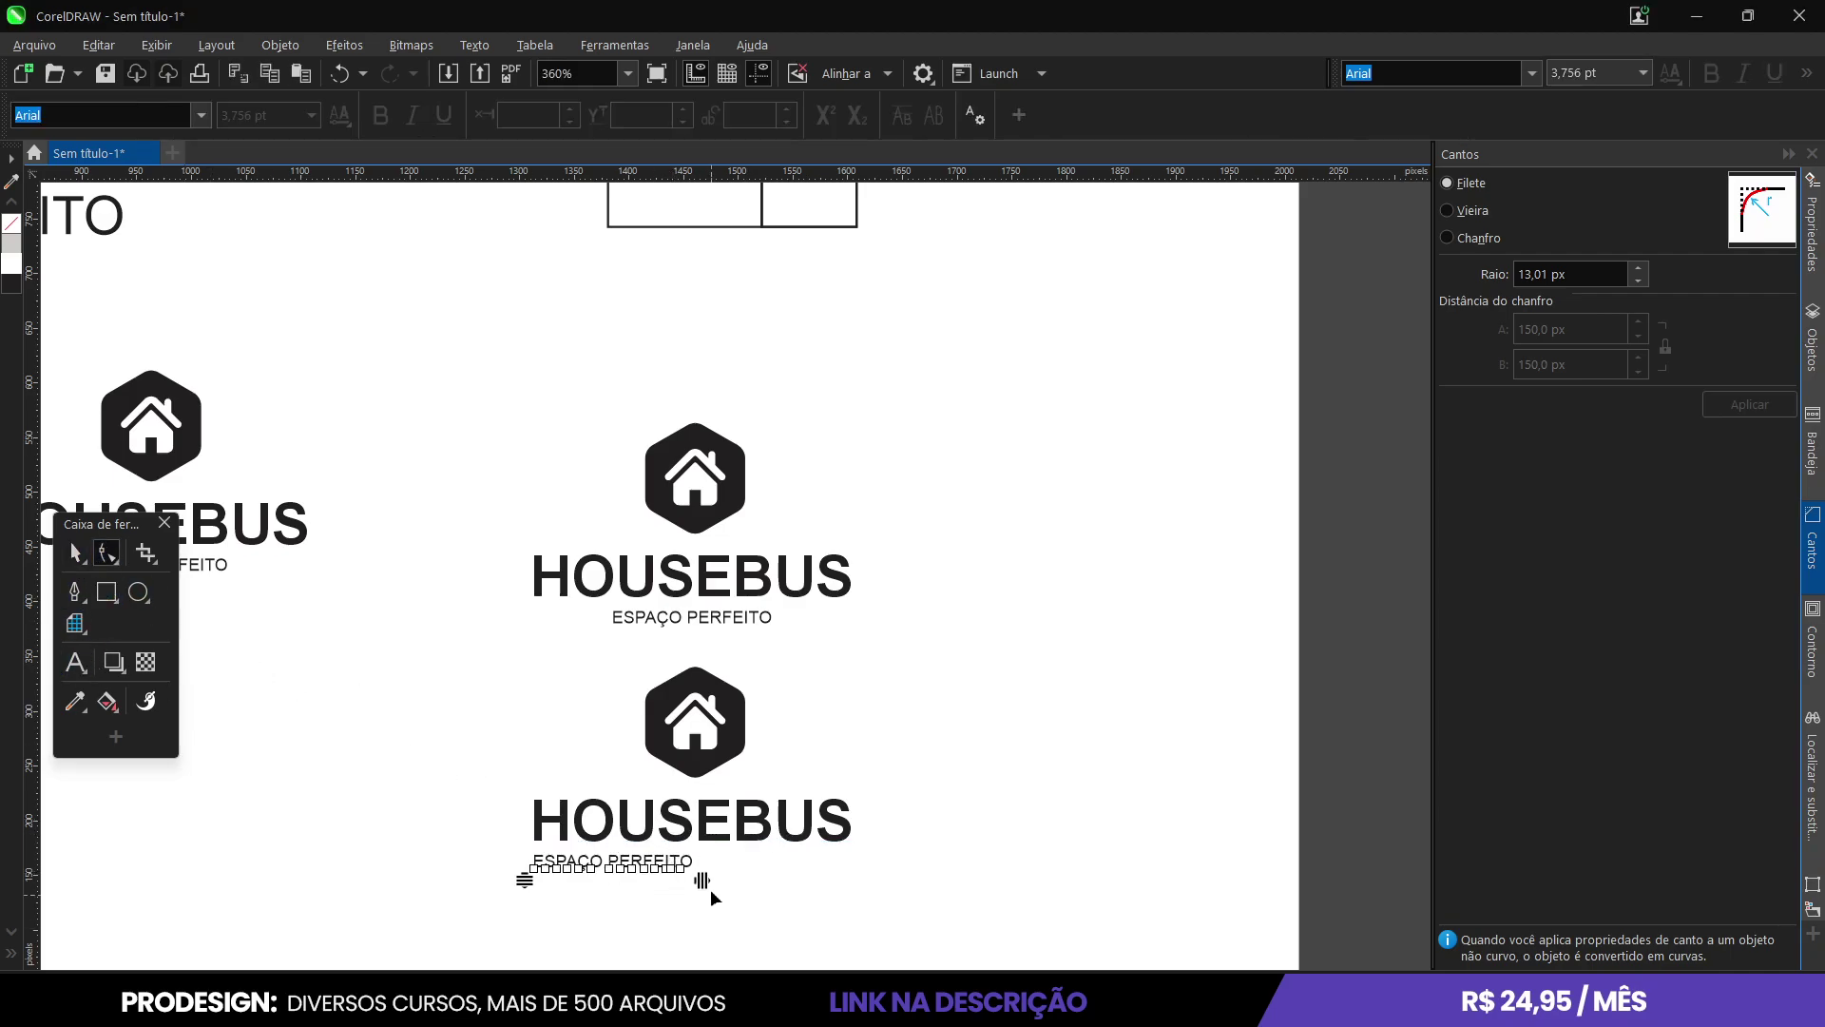
{"action": "left_click_drag", "start_coordinate": [706, 878], "coordinate": [875, 897]}
{"action": "left_click", "coordinate": [75, 552]}
{"action": "left_click", "coordinate": [424, 774]}
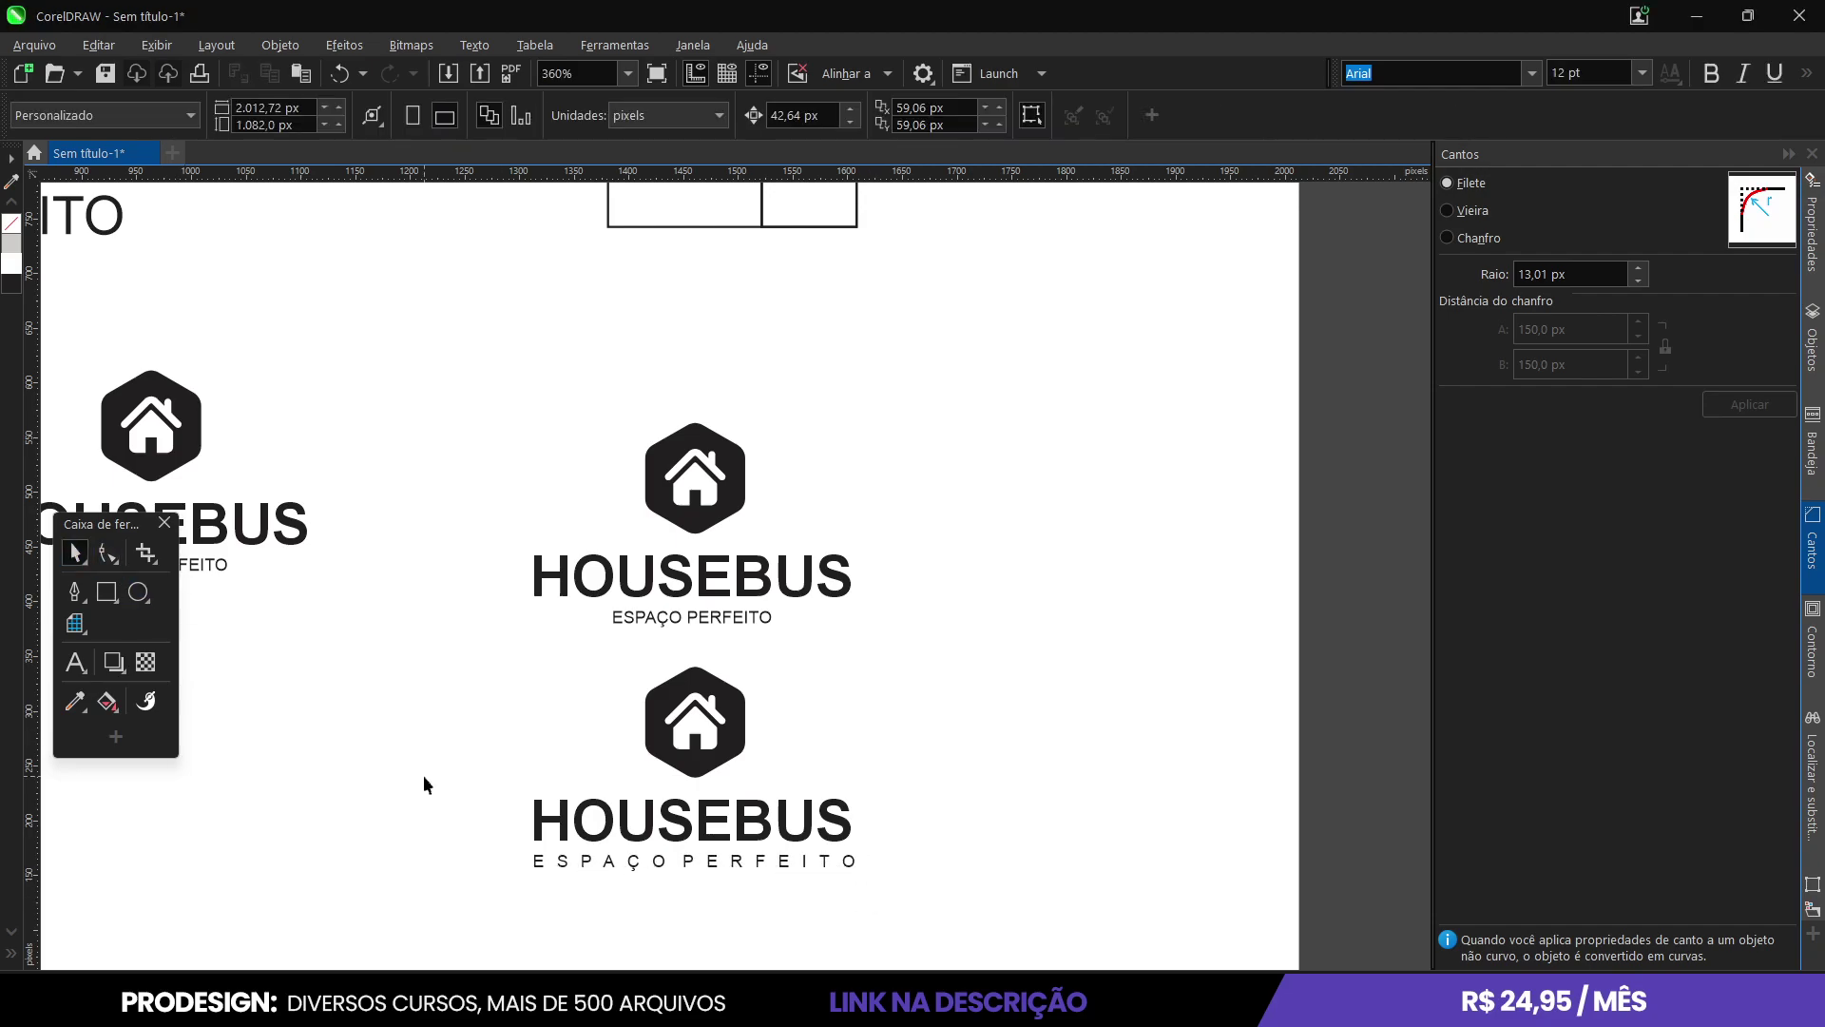
Move the lower copy's title and spaced slogan to the right of its icon to form a horizontal layout.
{"action": "left_click_drag", "start_coordinate": [424, 776], "coordinate": [990, 922]}
{"action": "left_click_drag", "start_coordinate": [740, 807], "coordinate": [970, 701]}
{"action": "scroll", "coordinate": [970, 701], "scroll_direction": "up", "scroll_amount": 2}
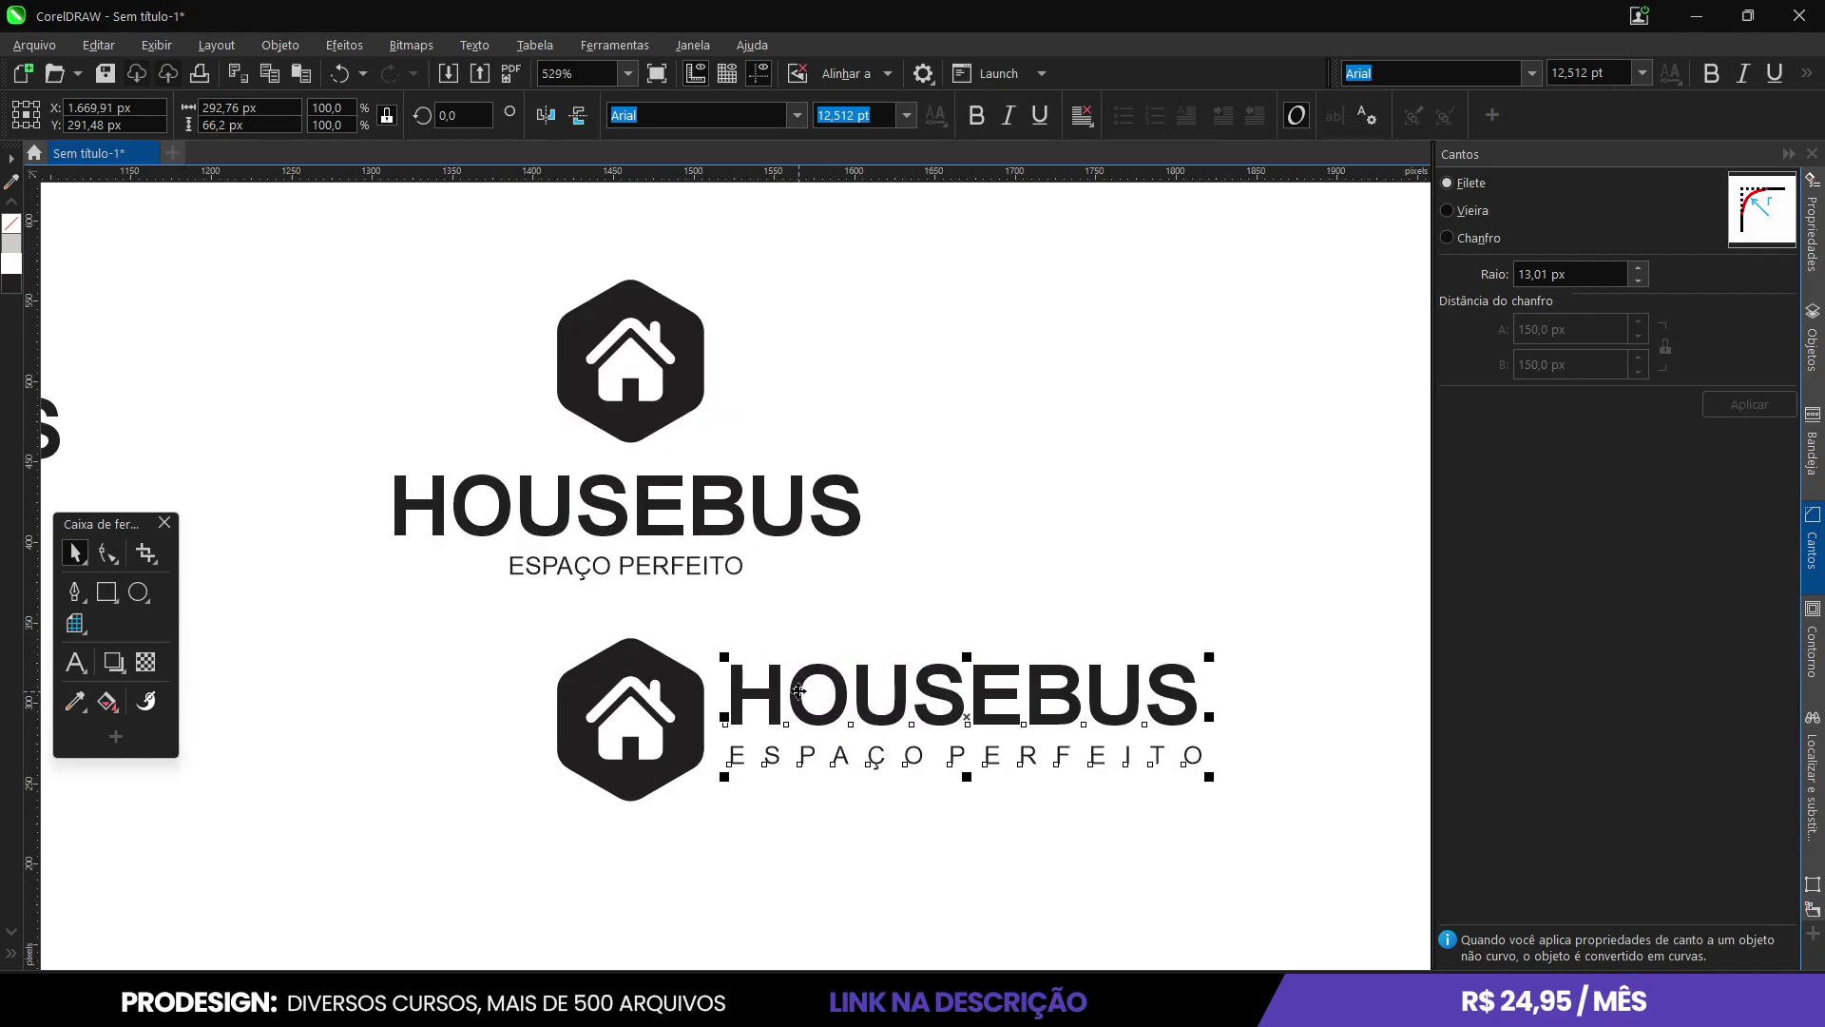
{"action": "scroll", "coordinate": [799, 691], "scroll_direction": "up", "scroll_amount": 2}
{"action": "scroll", "coordinate": [801, 737], "scroll_direction": "down", "scroll_amount": 4}
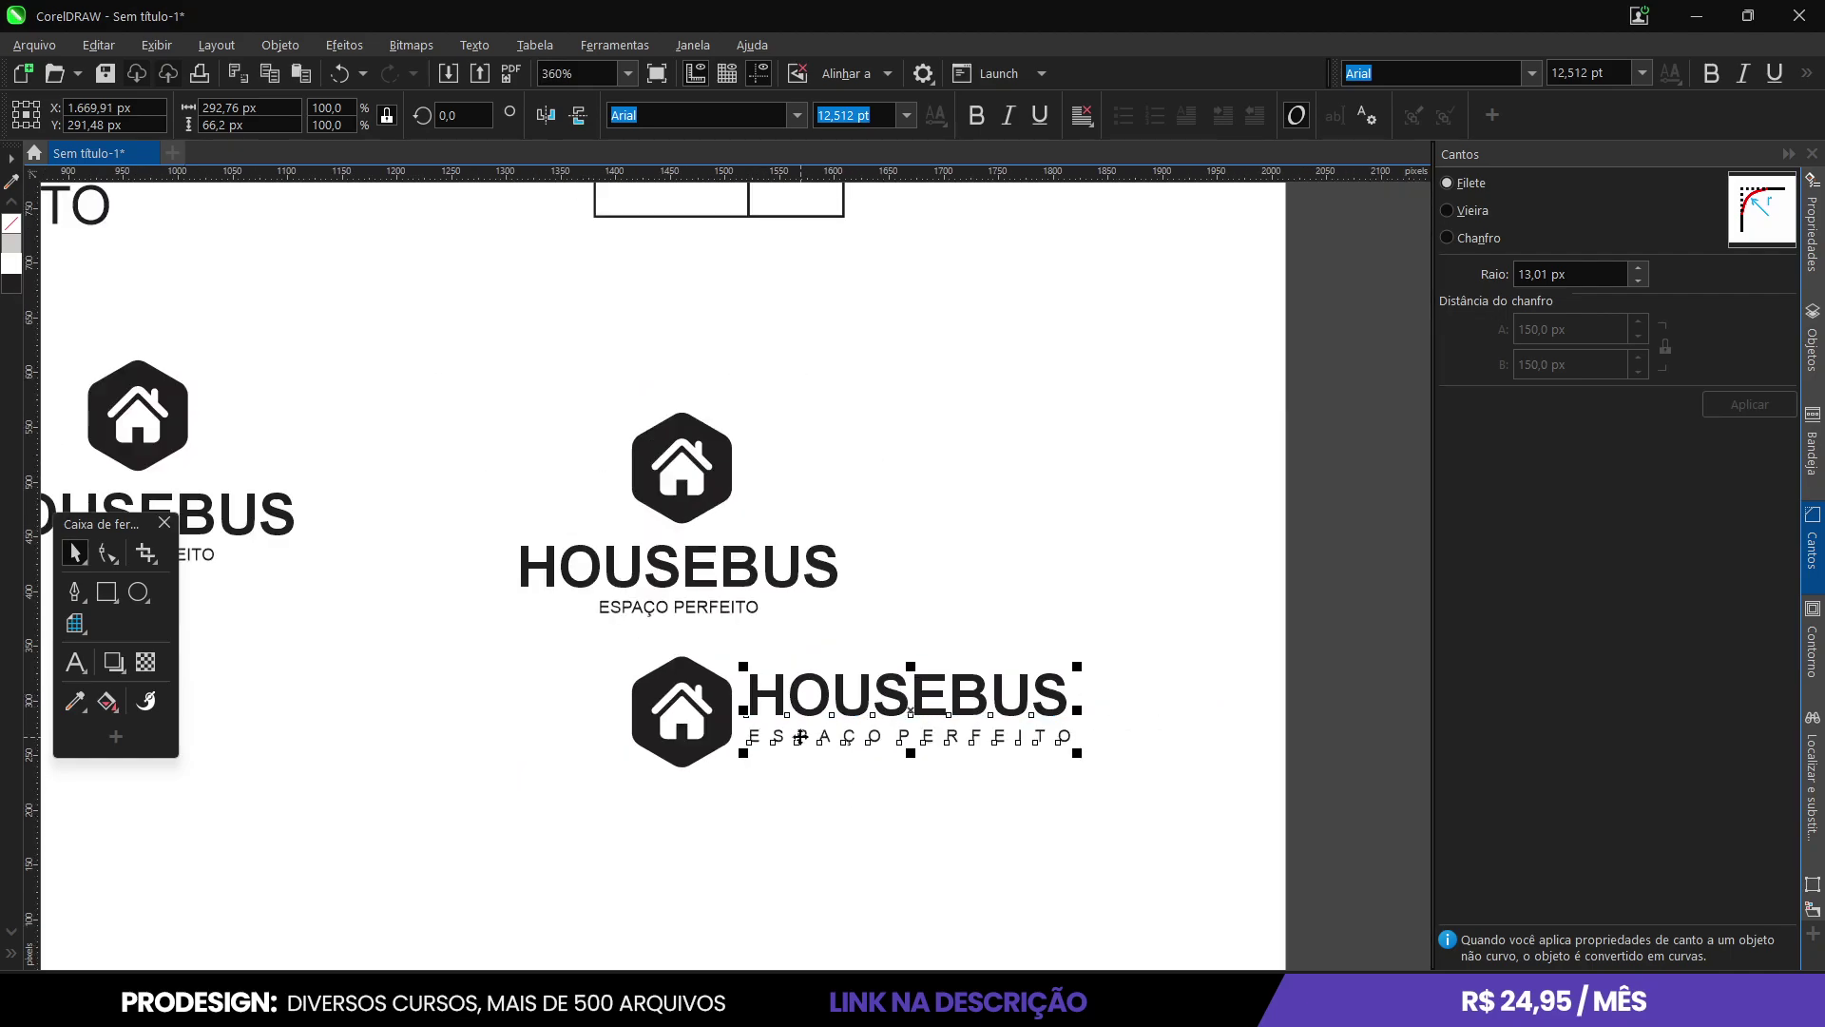
Select the whole horizontal logo and move it left so it sits beneath the stacked version.
{"action": "left_click", "coordinate": [1080, 836]}
{"action": "left_click_drag", "start_coordinate": [1179, 841], "coordinate": [573, 645]}
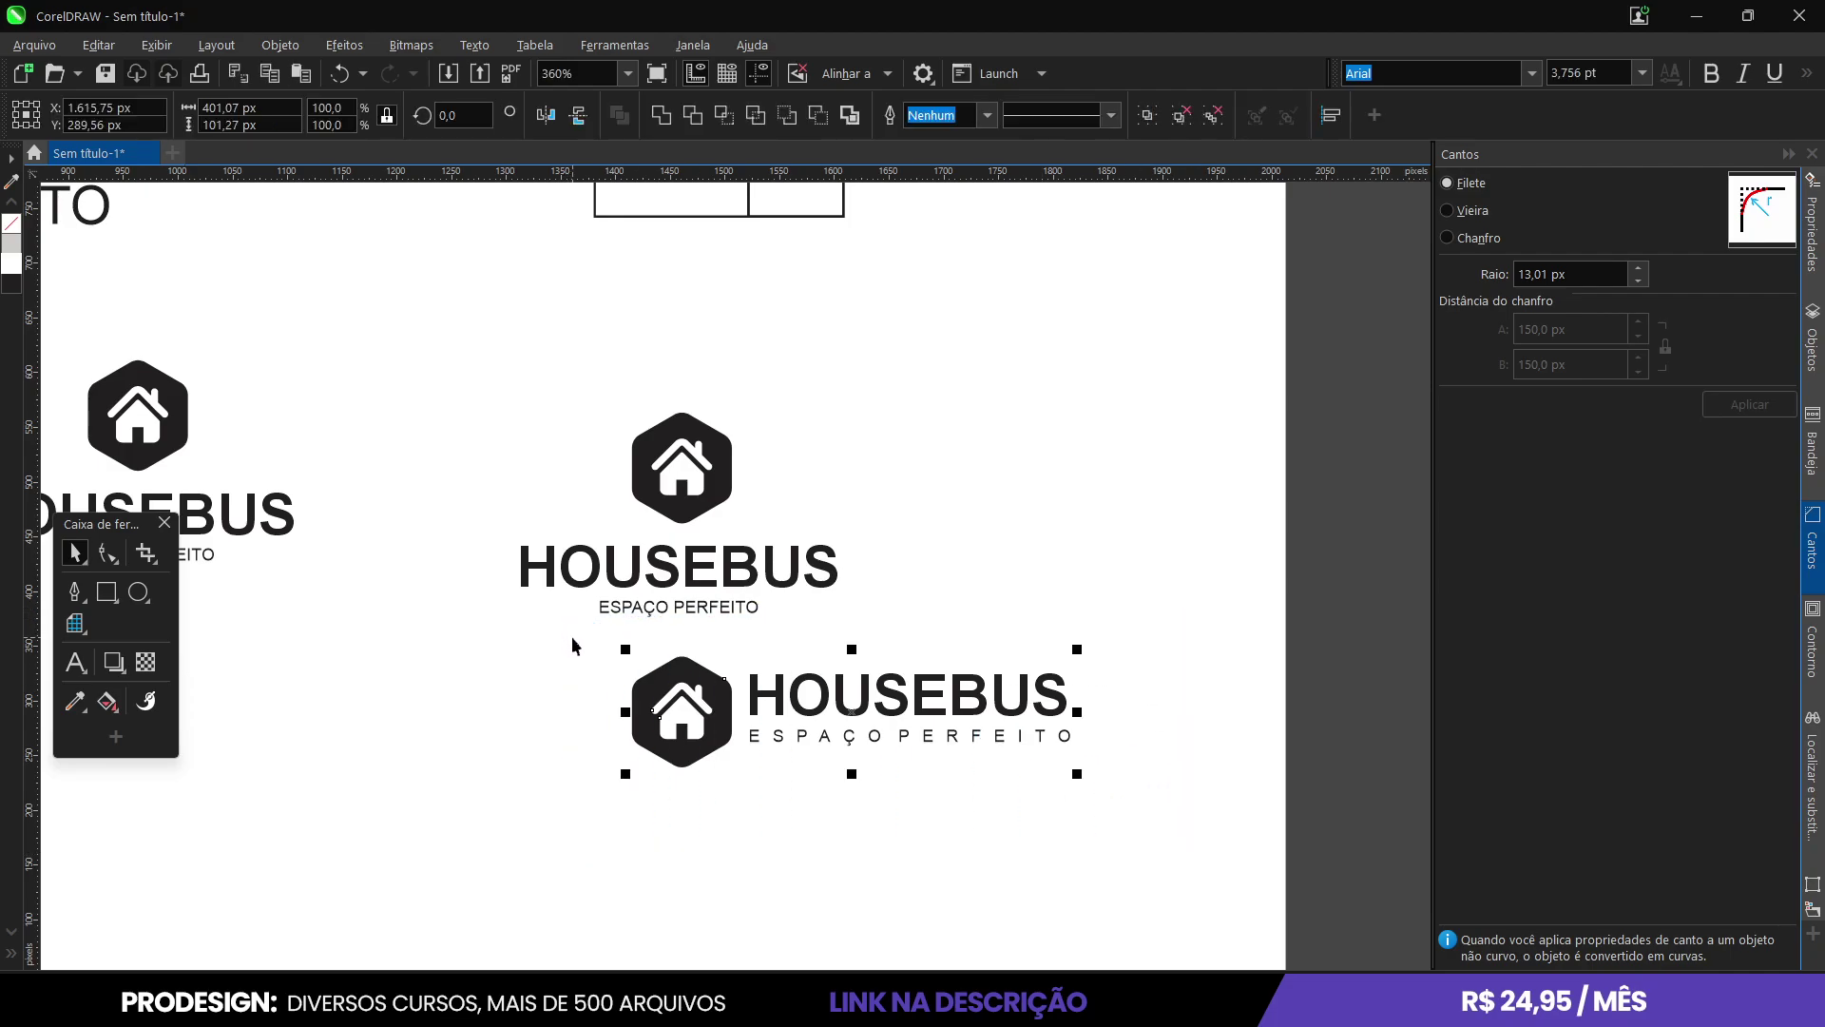
{"action": "scroll", "coordinate": [627, 713], "scroll_direction": "down", "scroll_amount": 2}
{"action": "left_click", "coordinate": [866, 787]}
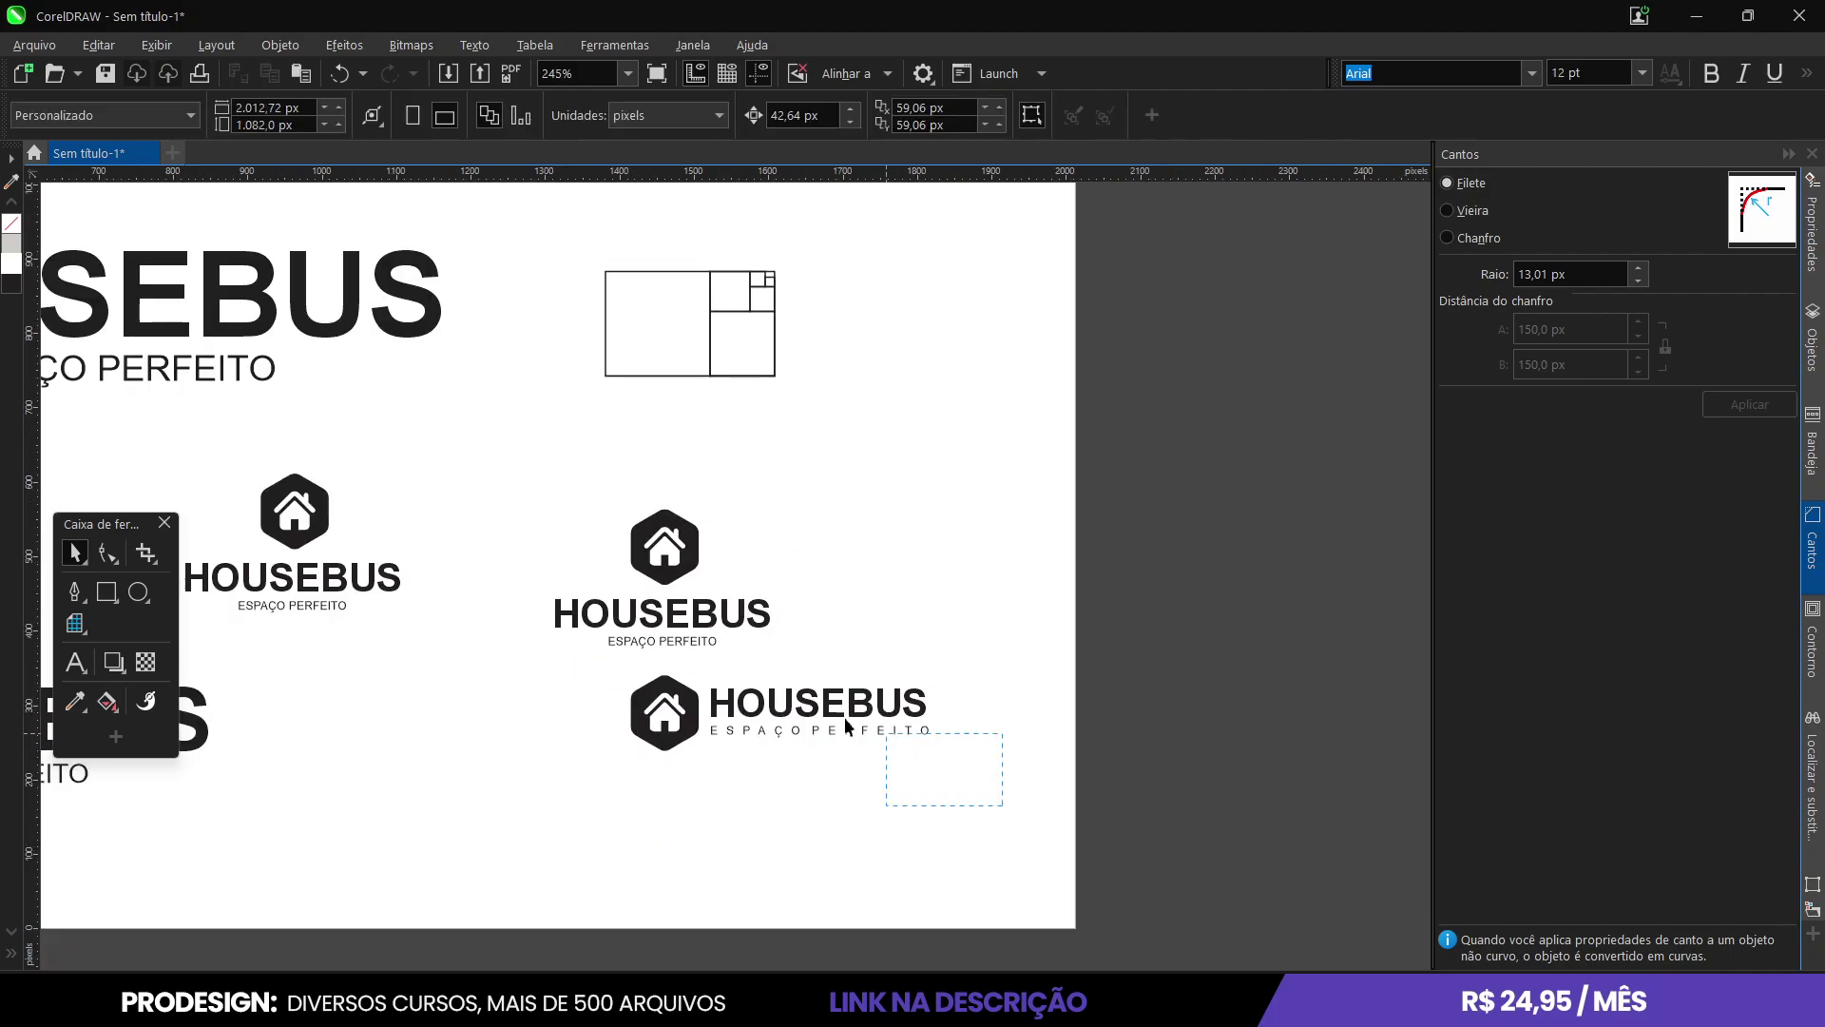
{"action": "left_click_drag", "start_coordinate": [844, 717], "coordinate": [618, 665]}
{"action": "left_click_drag", "start_coordinate": [779, 703], "coordinate": [649, 704]}
{"action": "scroll", "coordinate": [649, 704], "scroll_direction": "up", "scroll_amount": 2}
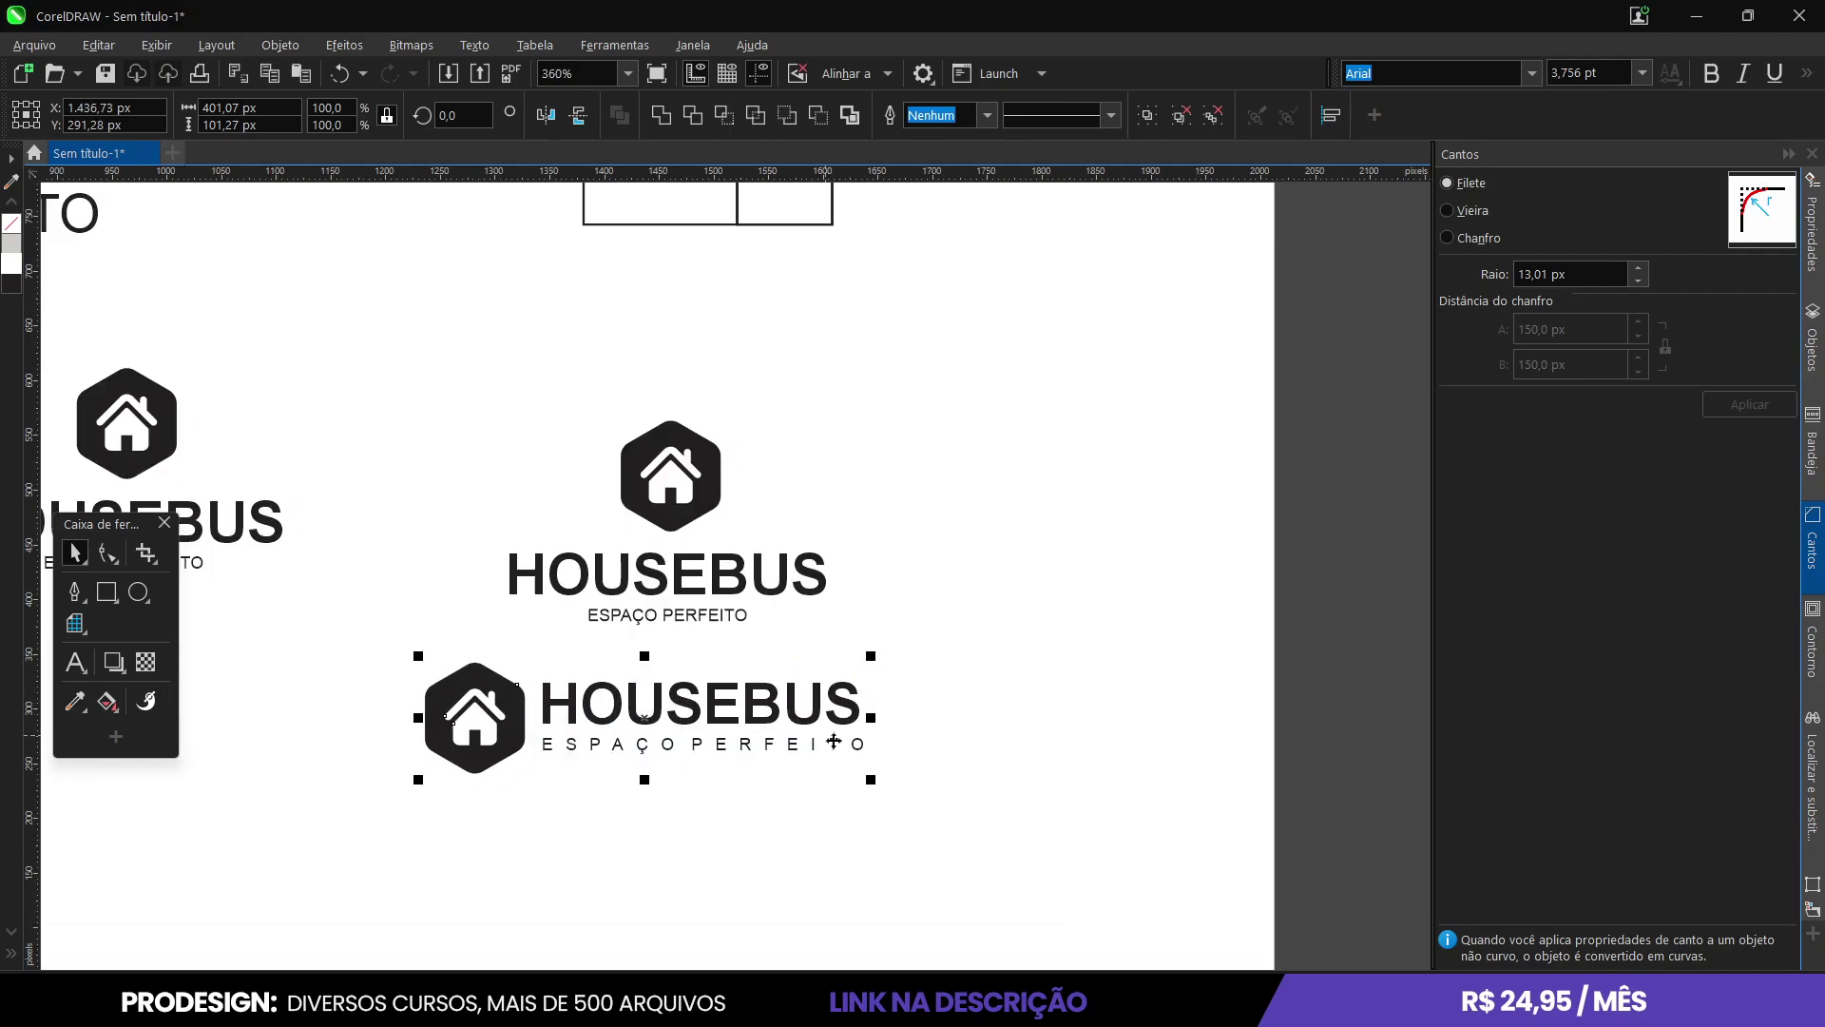
Compare the horizontal logo with the stacked version above it and review all logo versions on the page.
{"action": "left_click", "coordinate": [808, 834]}
{"action": "scroll", "coordinate": [680, 751], "scroll_direction": "down", "scroll_amount": 2}
{"action": "scroll", "coordinate": [583, 712], "scroll_direction": "up", "scroll_amount": 2}
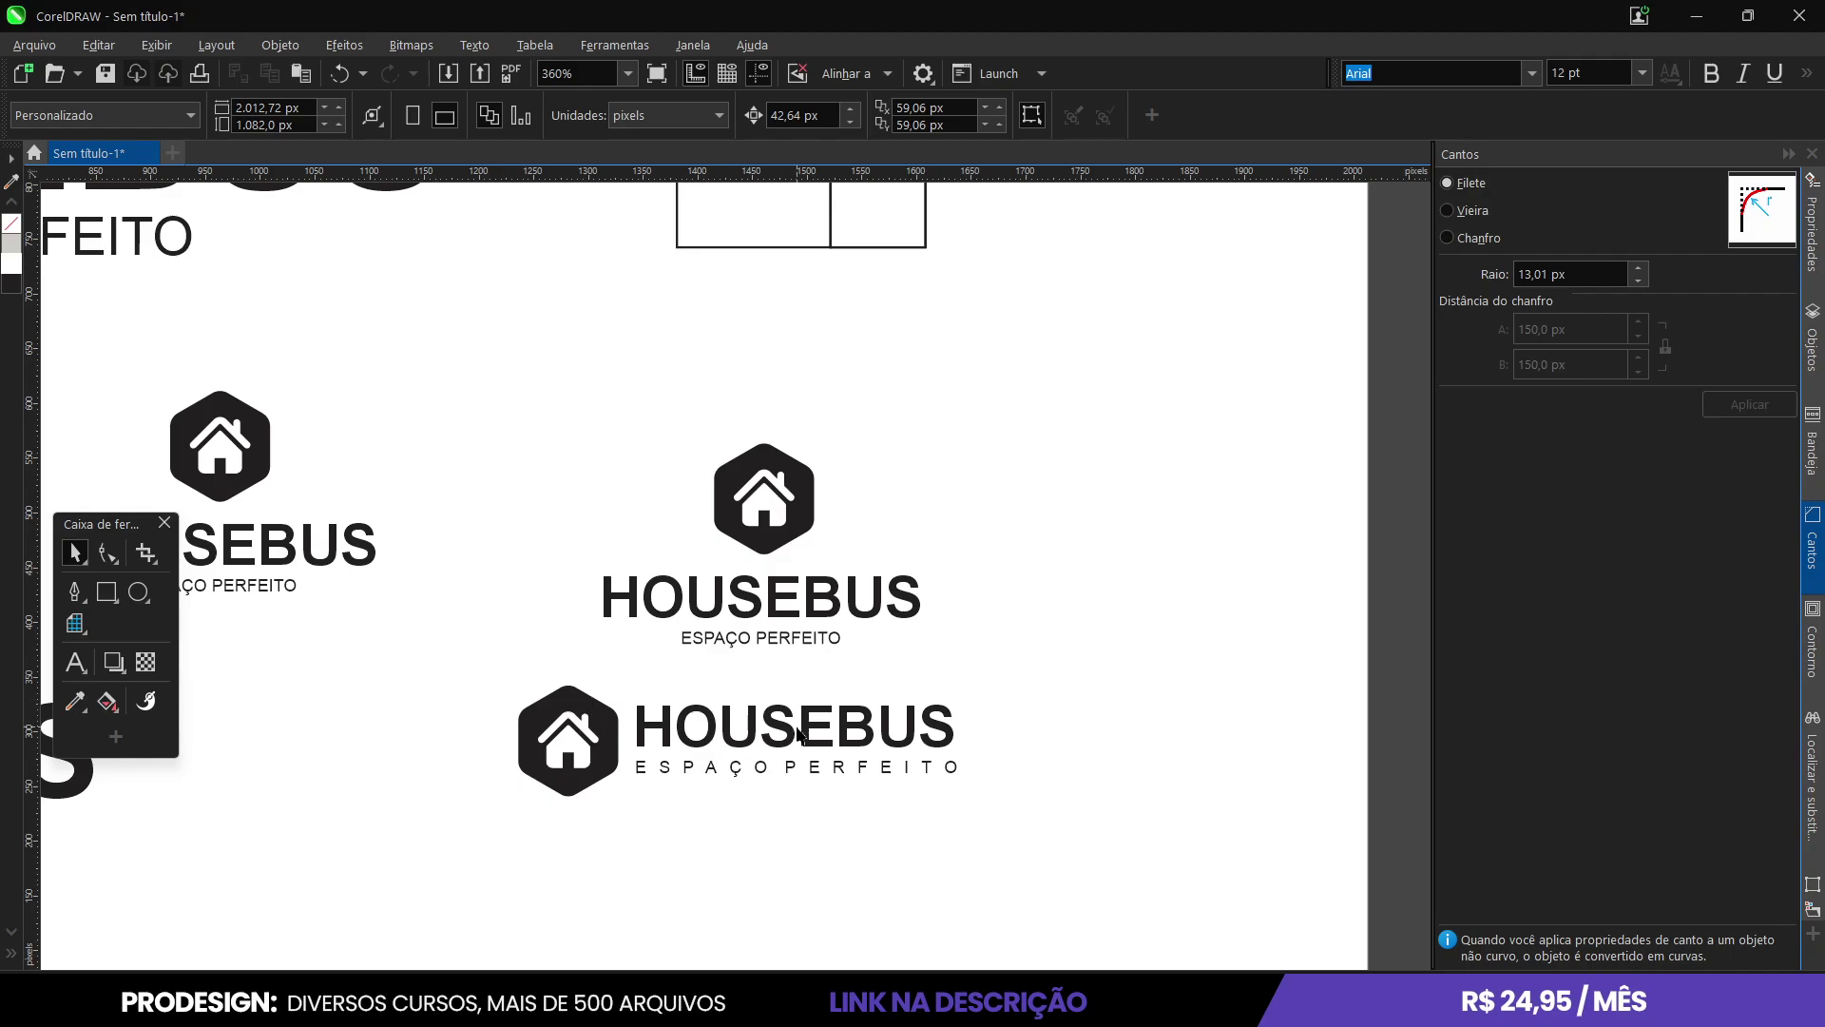
{"action": "scroll", "coordinate": [541, 684], "scroll_direction": "down", "scroll_amount": 2}
{"action": "scroll", "coordinate": [542, 685], "scroll_direction": "up", "scroll_amount": 2}
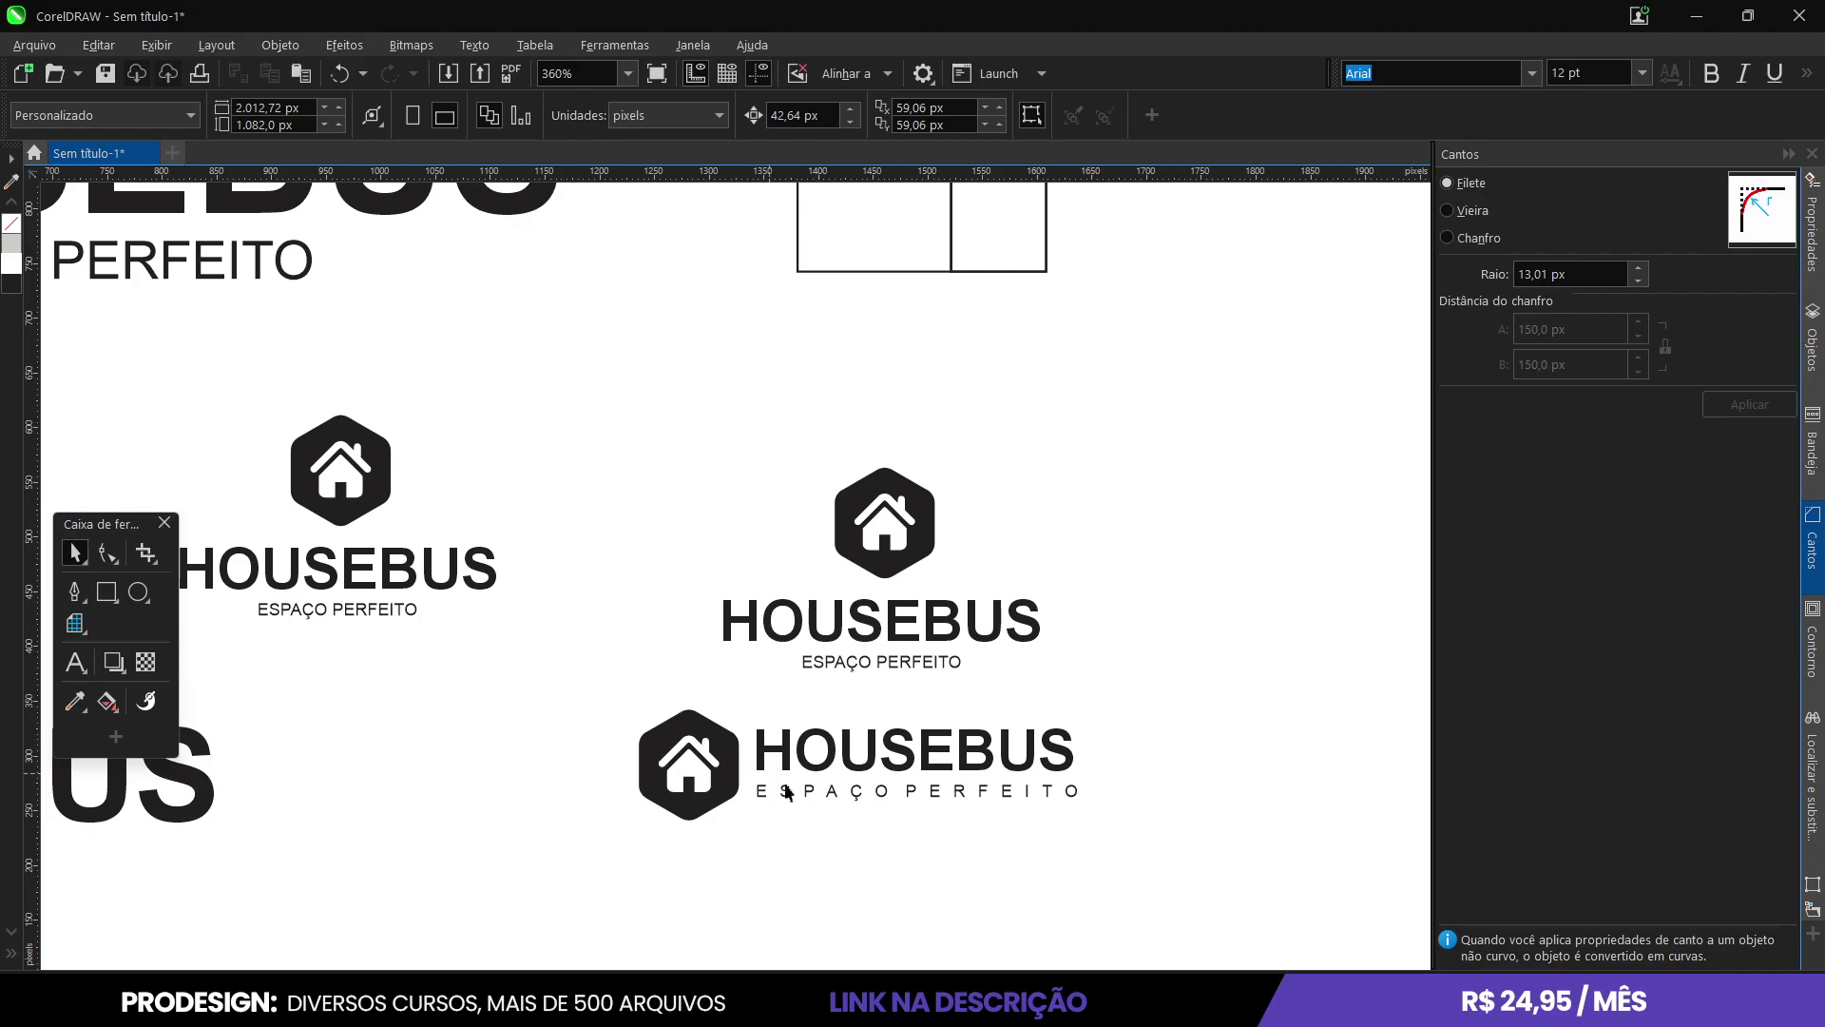
{"action": "scroll", "coordinate": [938, 857], "scroll_direction": "down", "scroll_amount": 2}
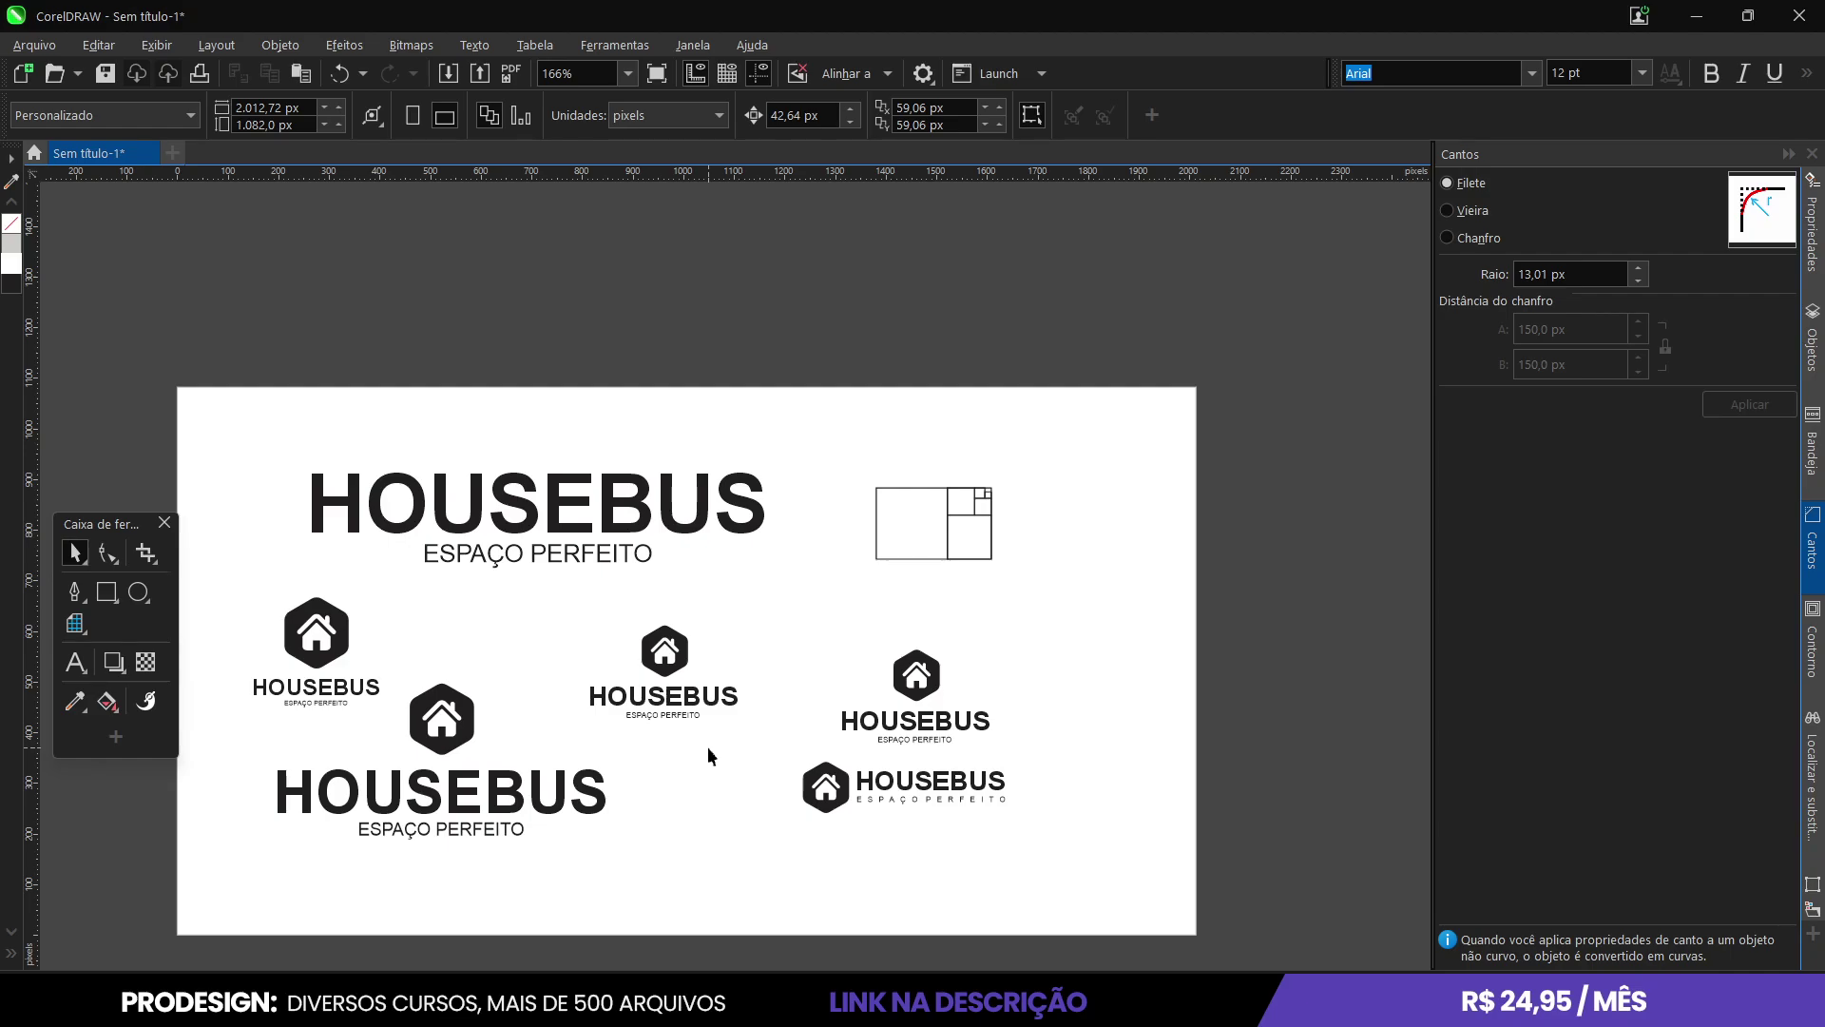
{"action": "scroll", "coordinate": [419, 828], "scroll_direction": "up", "scroll_amount": 1}
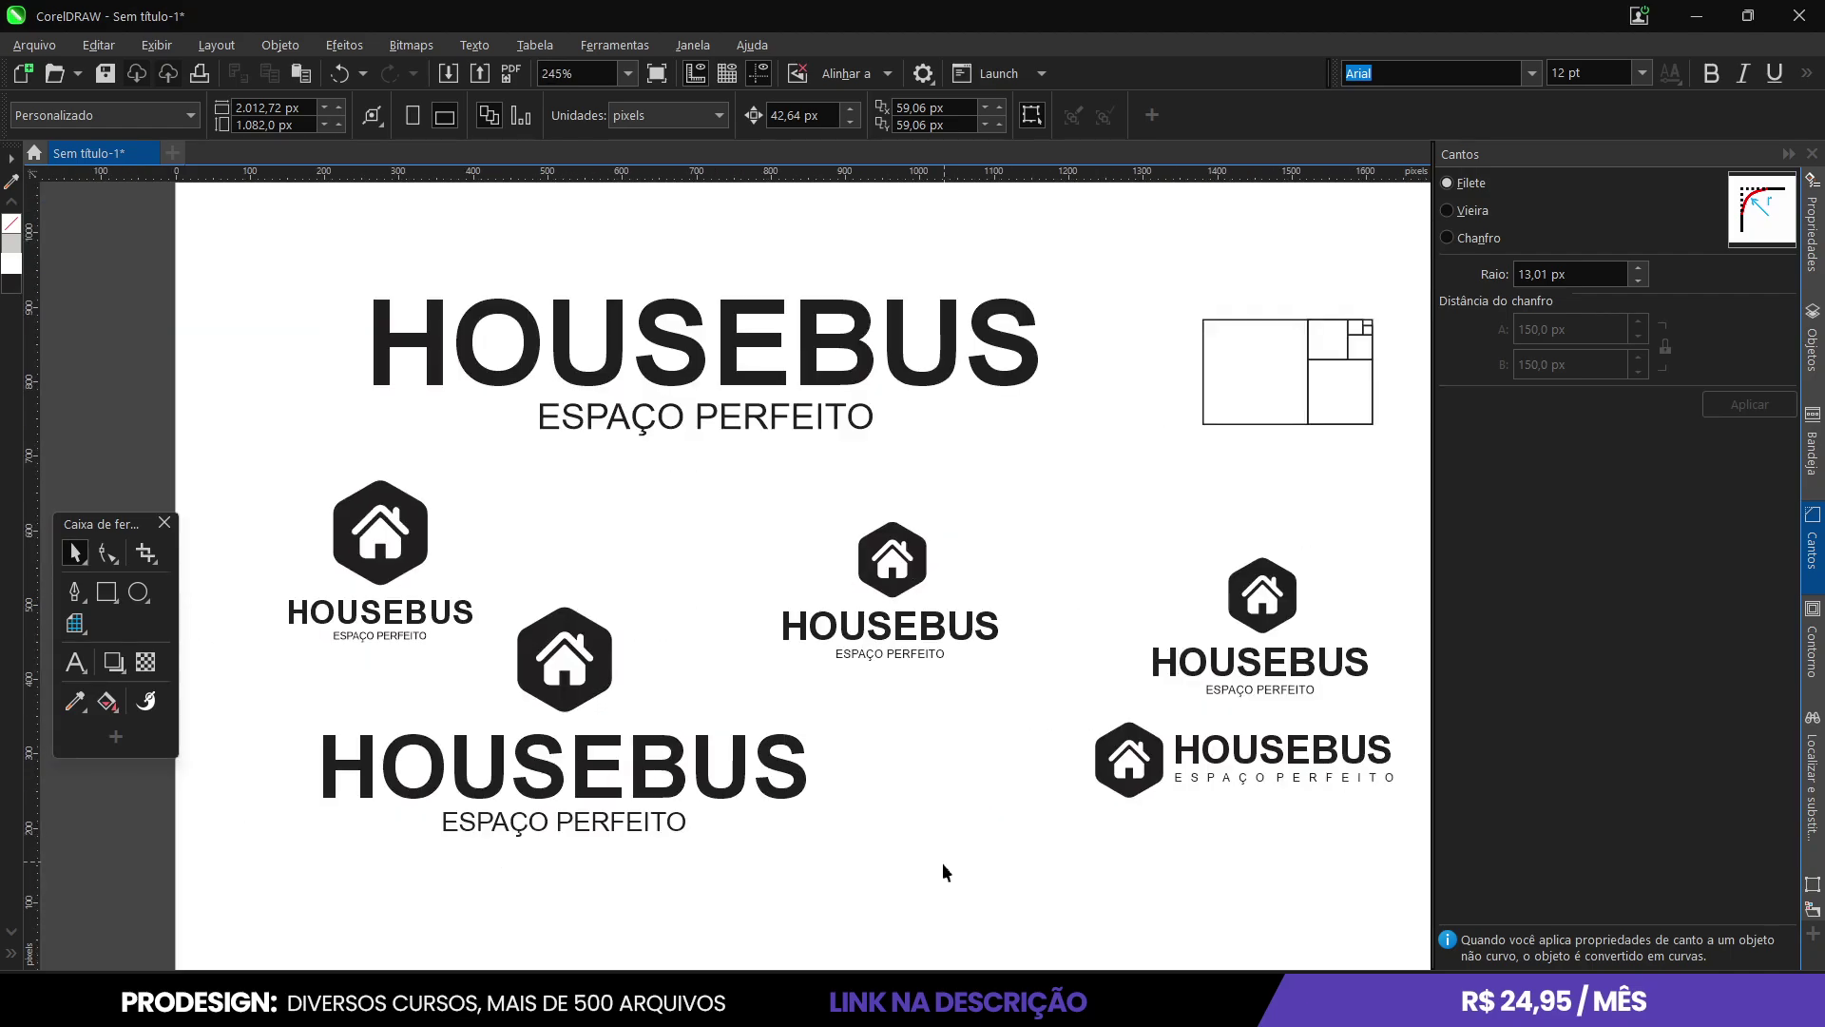
Move the large stacked logo at the page's lower left down and to the right, and scale it to about 551 px wide.
{"action": "left_click_drag", "start_coordinate": [798, 879], "coordinate": [271, 702]}
{"action": "left_click_drag", "start_coordinate": [564, 706], "coordinate": [609, 751]}
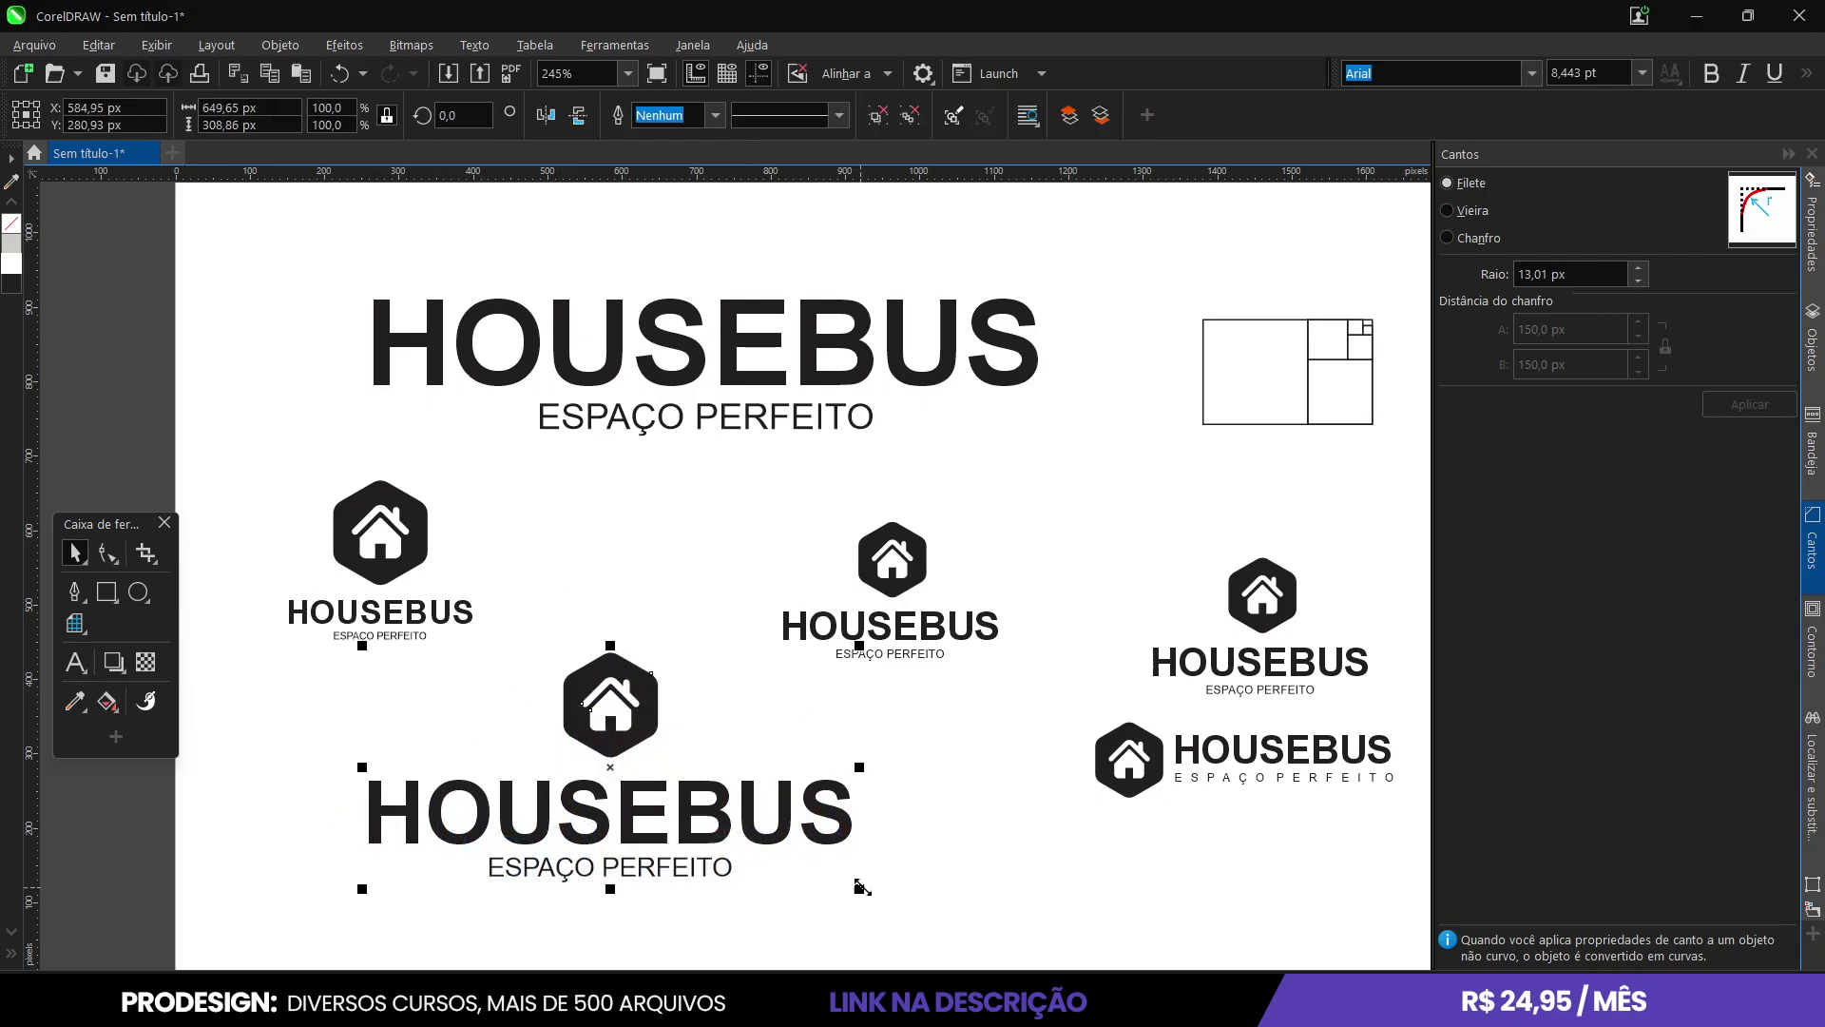
{"action": "left_click_drag", "start_coordinate": [856, 881], "coordinate": [823, 880]}
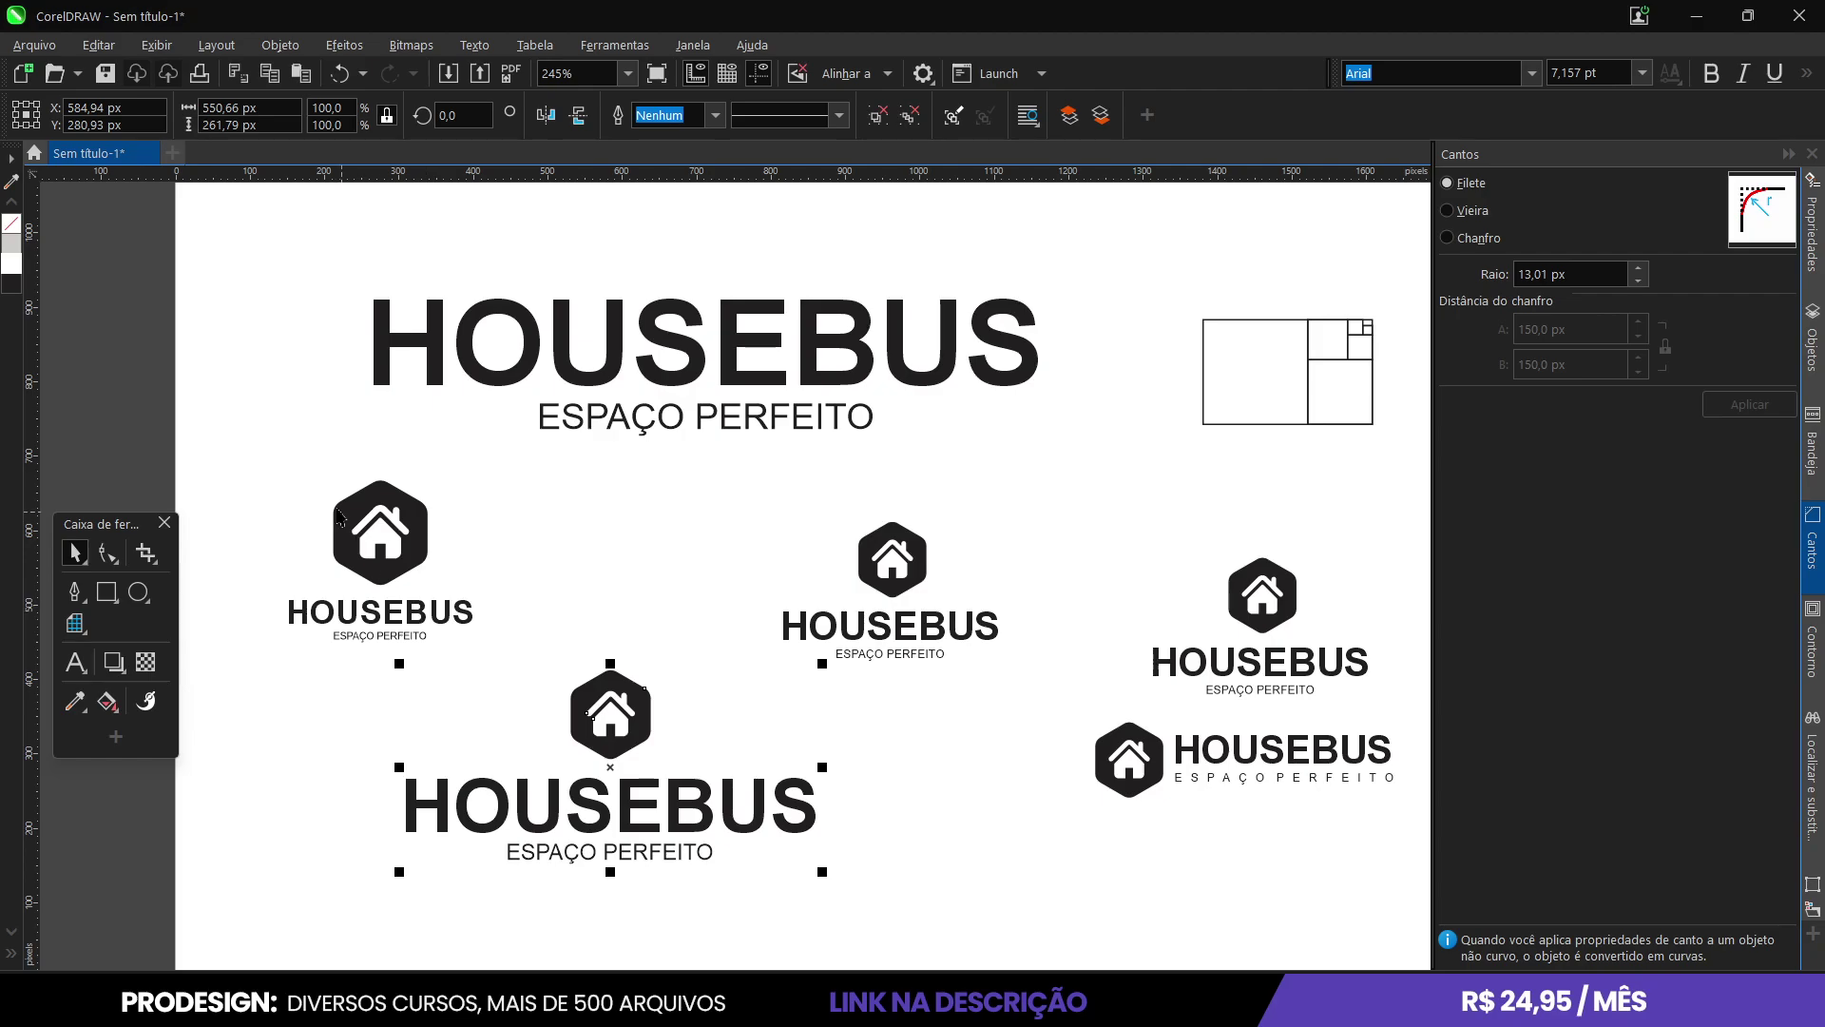
Move the small stacked logo at the page's left down and to the right, and shift the large stacked logo further right.
{"action": "left_click_drag", "start_coordinate": [222, 432], "coordinate": [480, 656]}
{"action": "left_click_drag", "start_coordinate": [409, 570], "coordinate": [472, 605]}
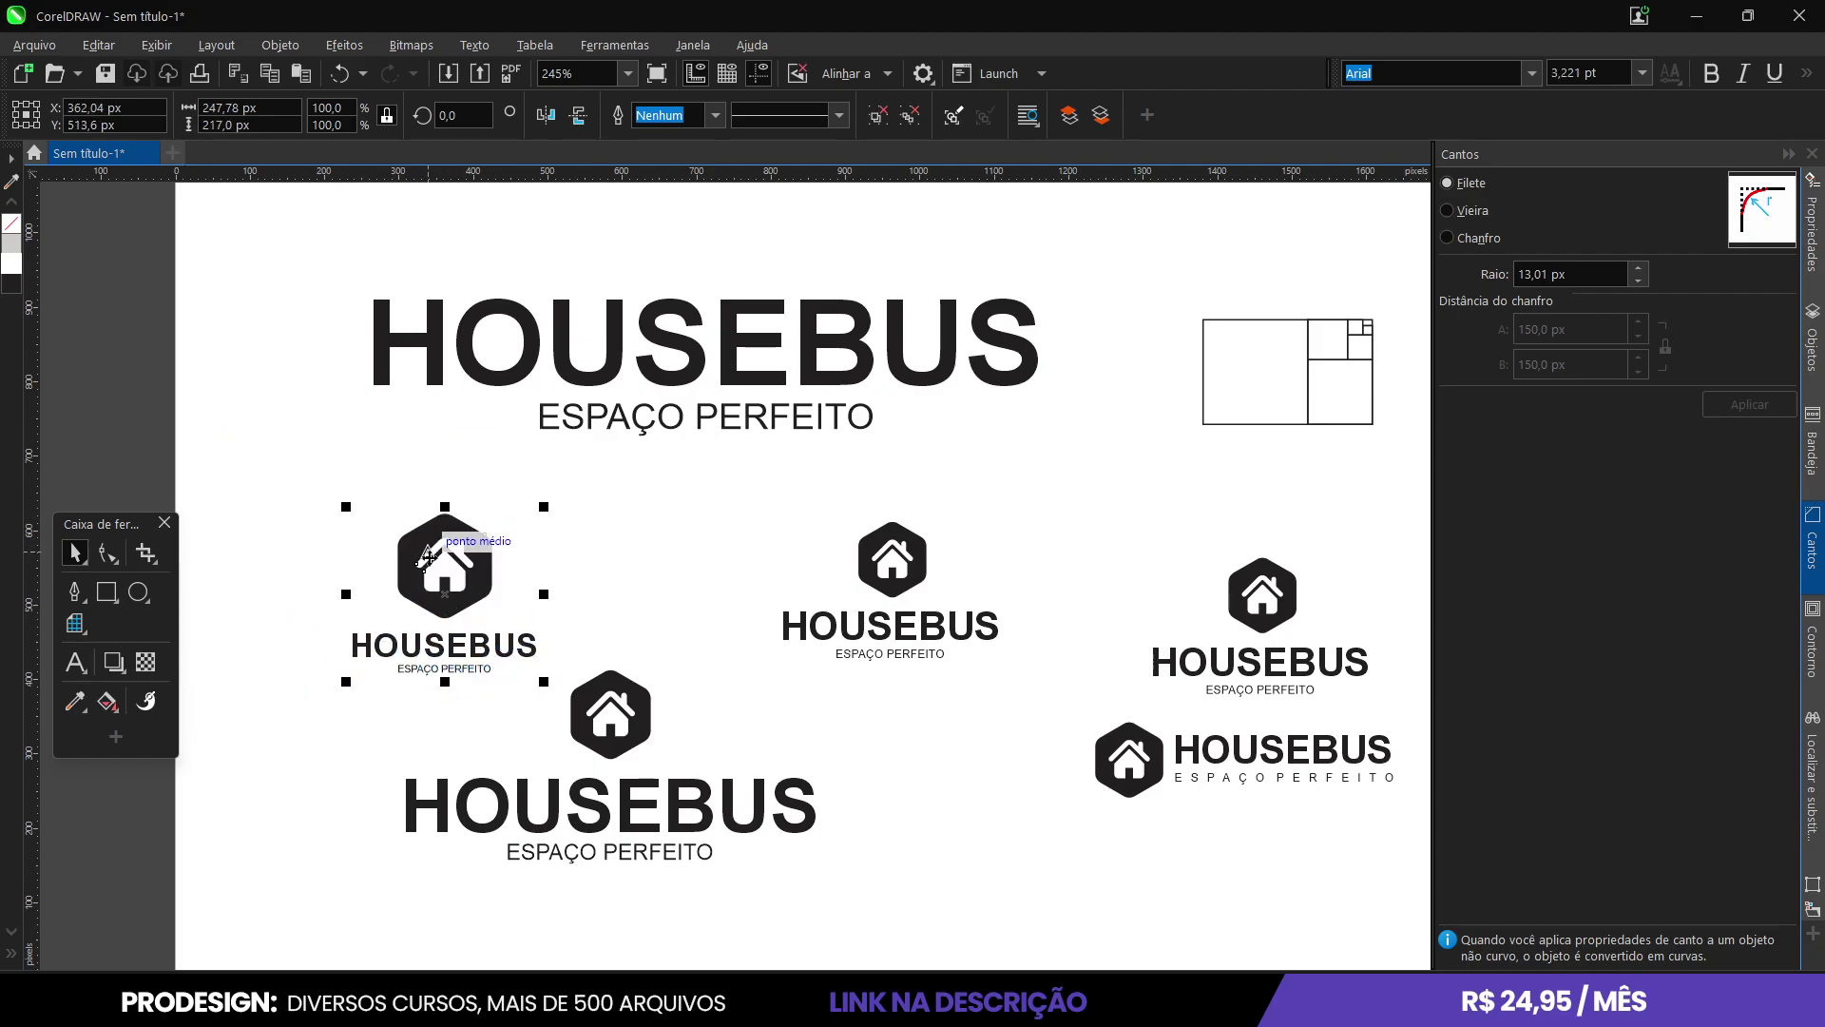
{"action": "left_click_drag", "start_coordinate": [610, 713], "coordinate": [685, 724]}
Select the whole horizontal logo and move it straight down about 40 px for more space beneath the stacked version.
{"action": "scroll", "coordinate": [684, 724], "scroll_direction": "right", "scroll_amount": 3}
{"action": "left_click", "coordinate": [1232, 752]}
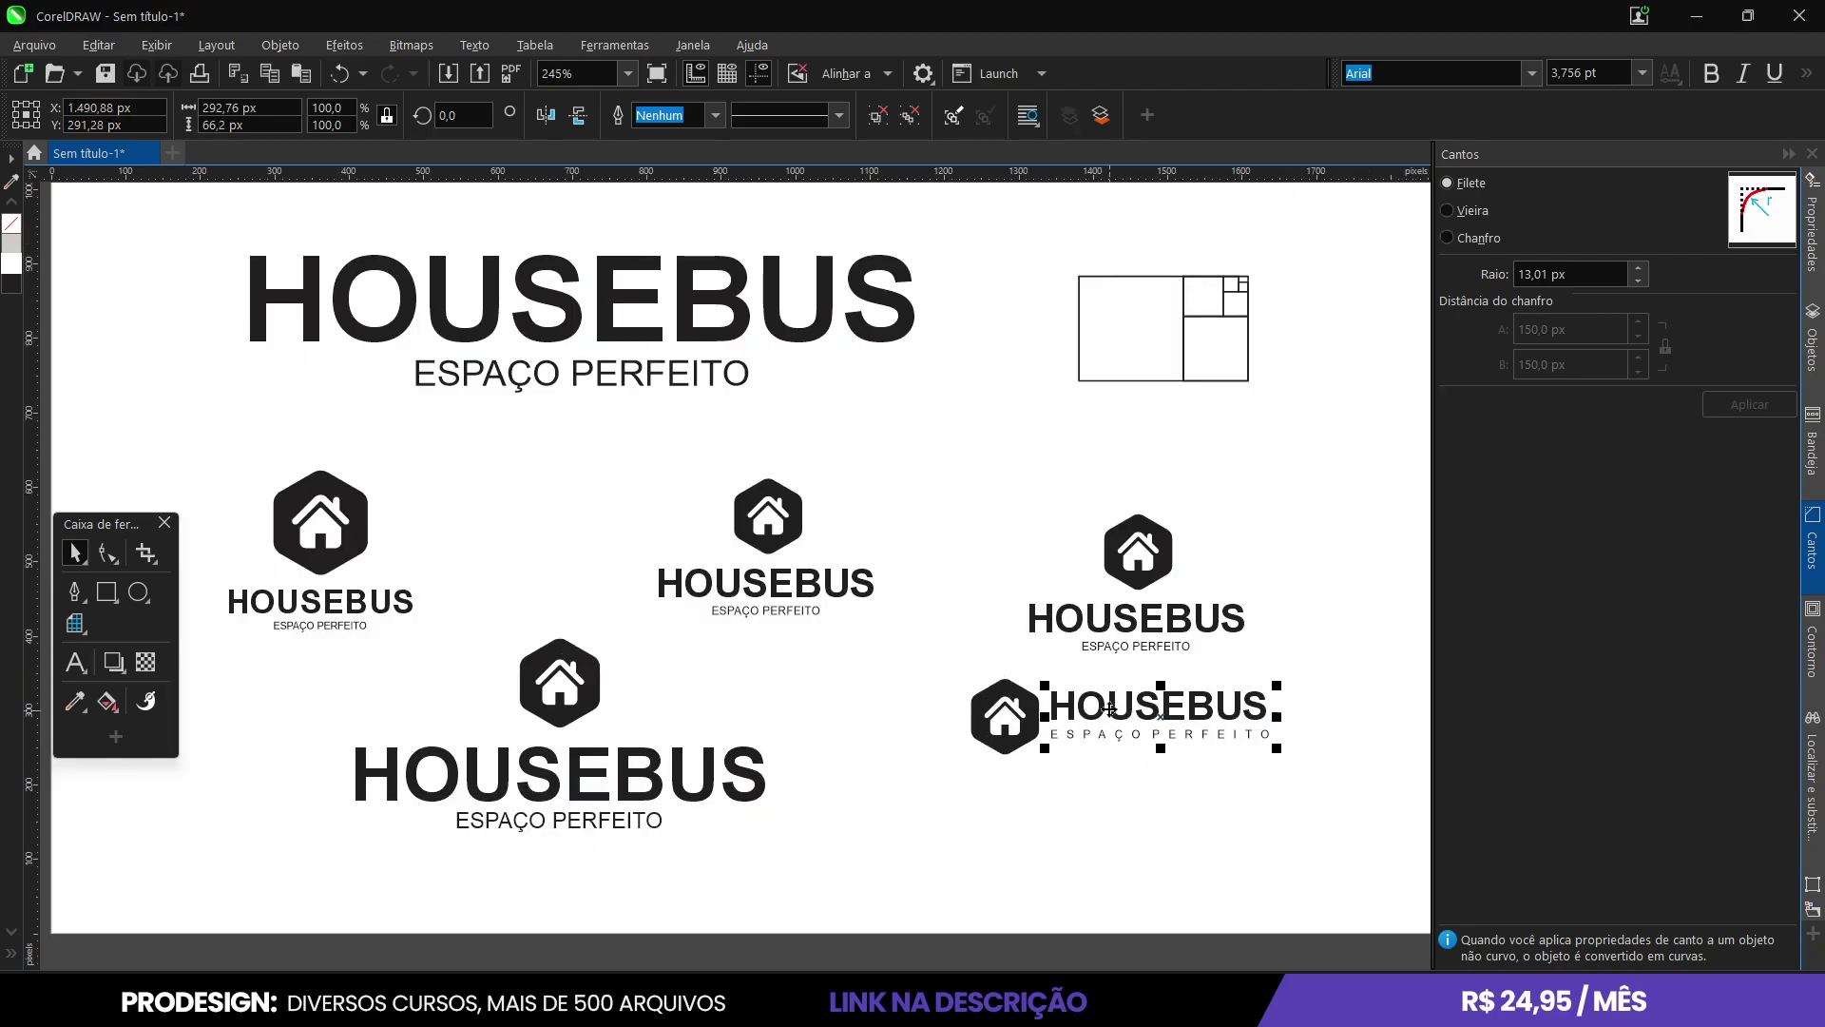
{"action": "left_click_drag", "start_coordinate": [1327, 804], "coordinate": [884, 690]}
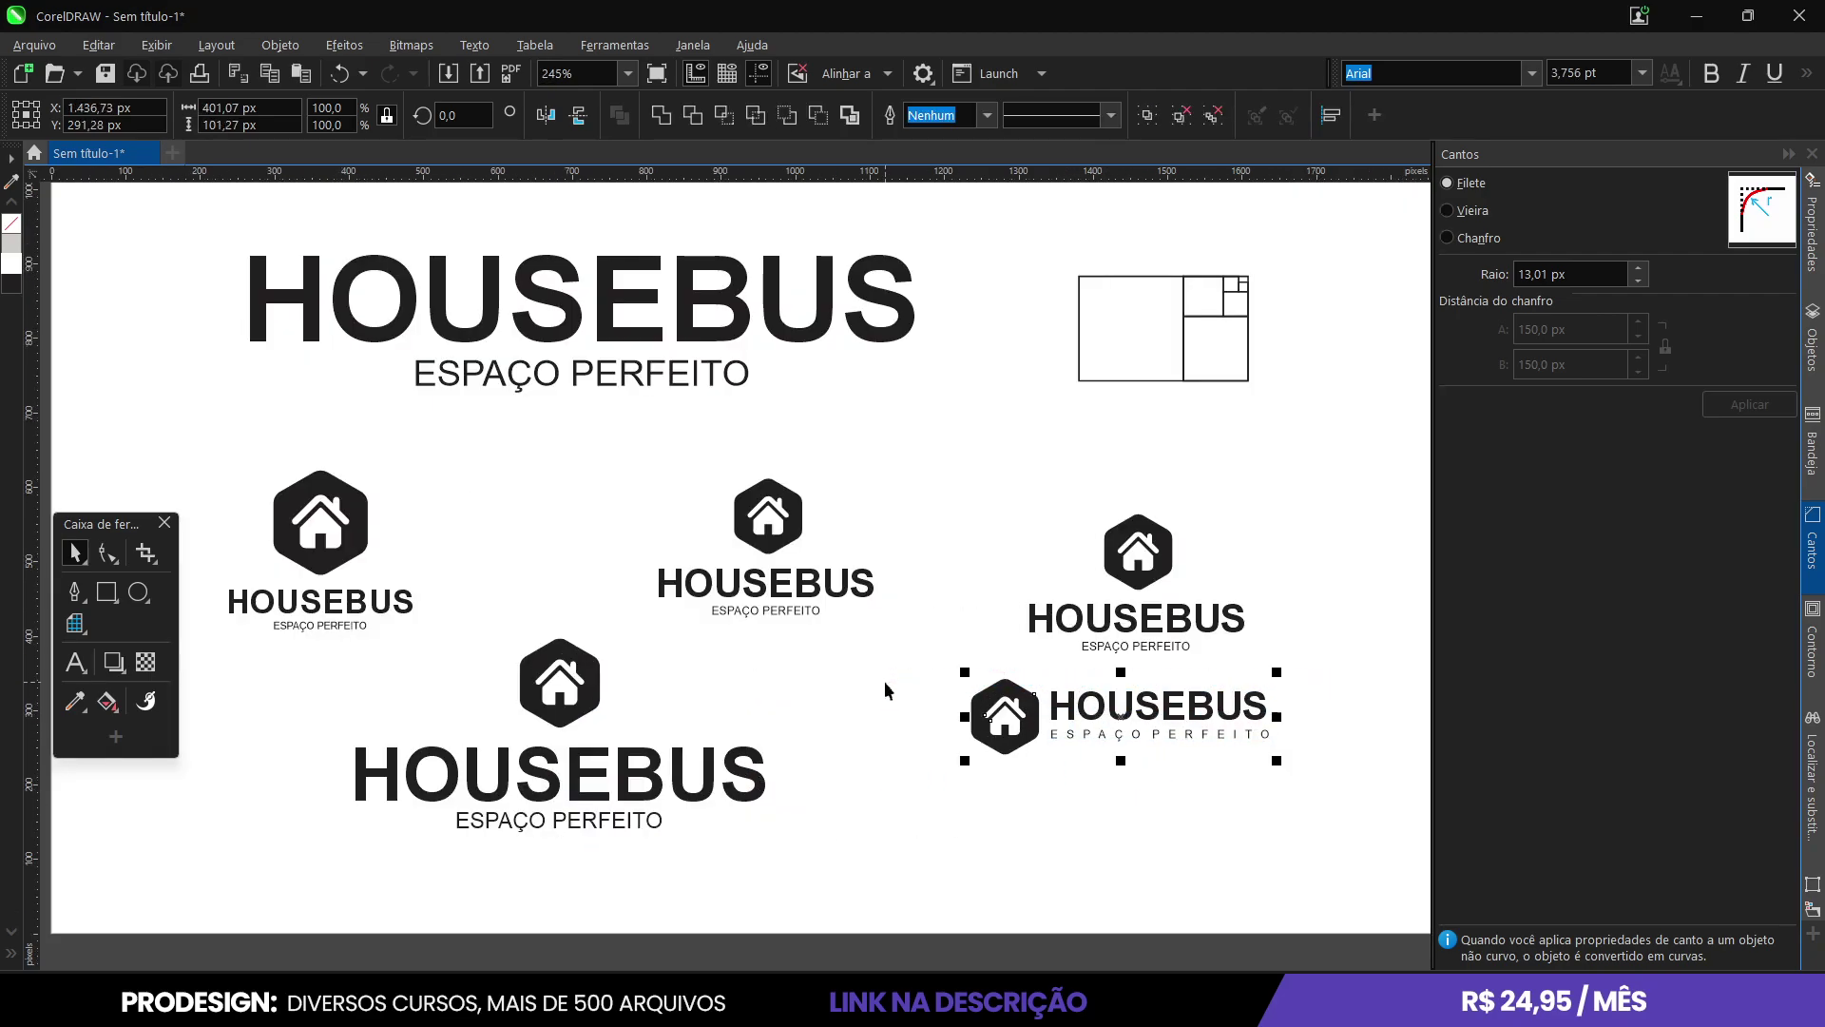
{"action": "left_click_drag", "start_coordinate": [1103, 709], "coordinate": [1102, 738]}
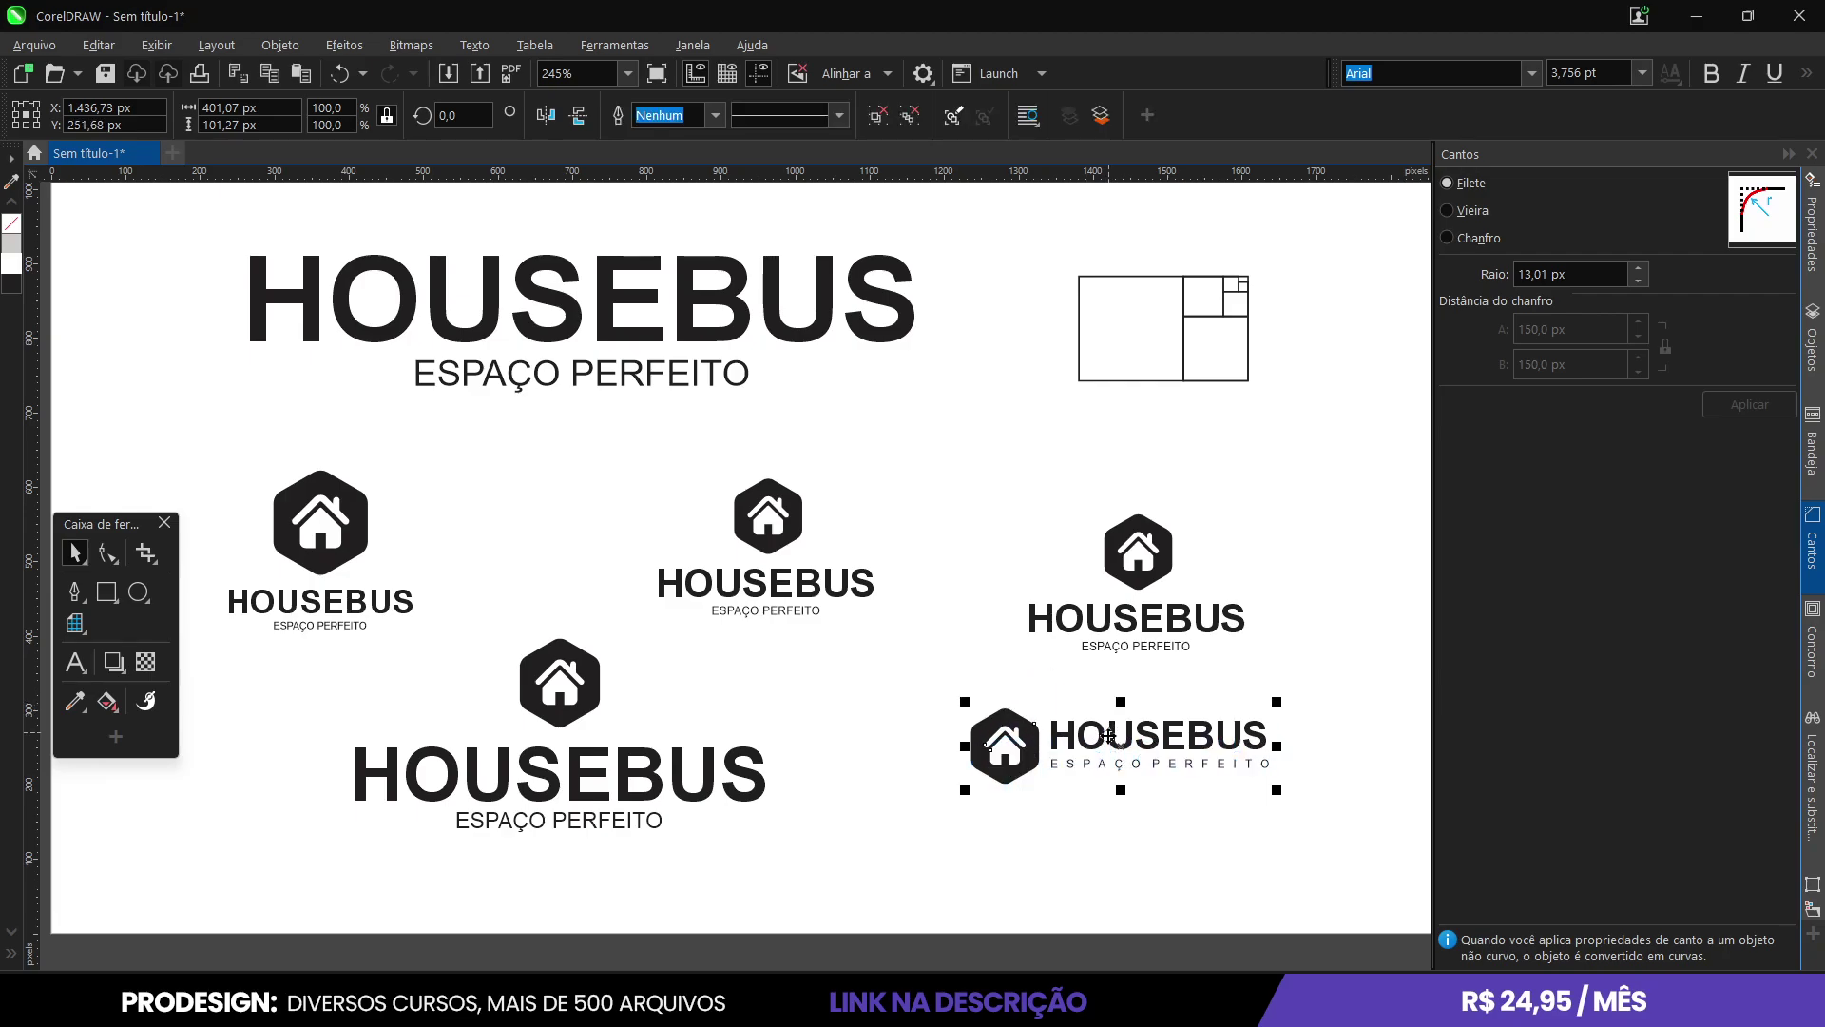
{"action": "left_click", "coordinate": [1027, 842]}
{"action": "scroll", "coordinate": [1027, 842], "scroll_direction": "down", "scroll_amount": 2}
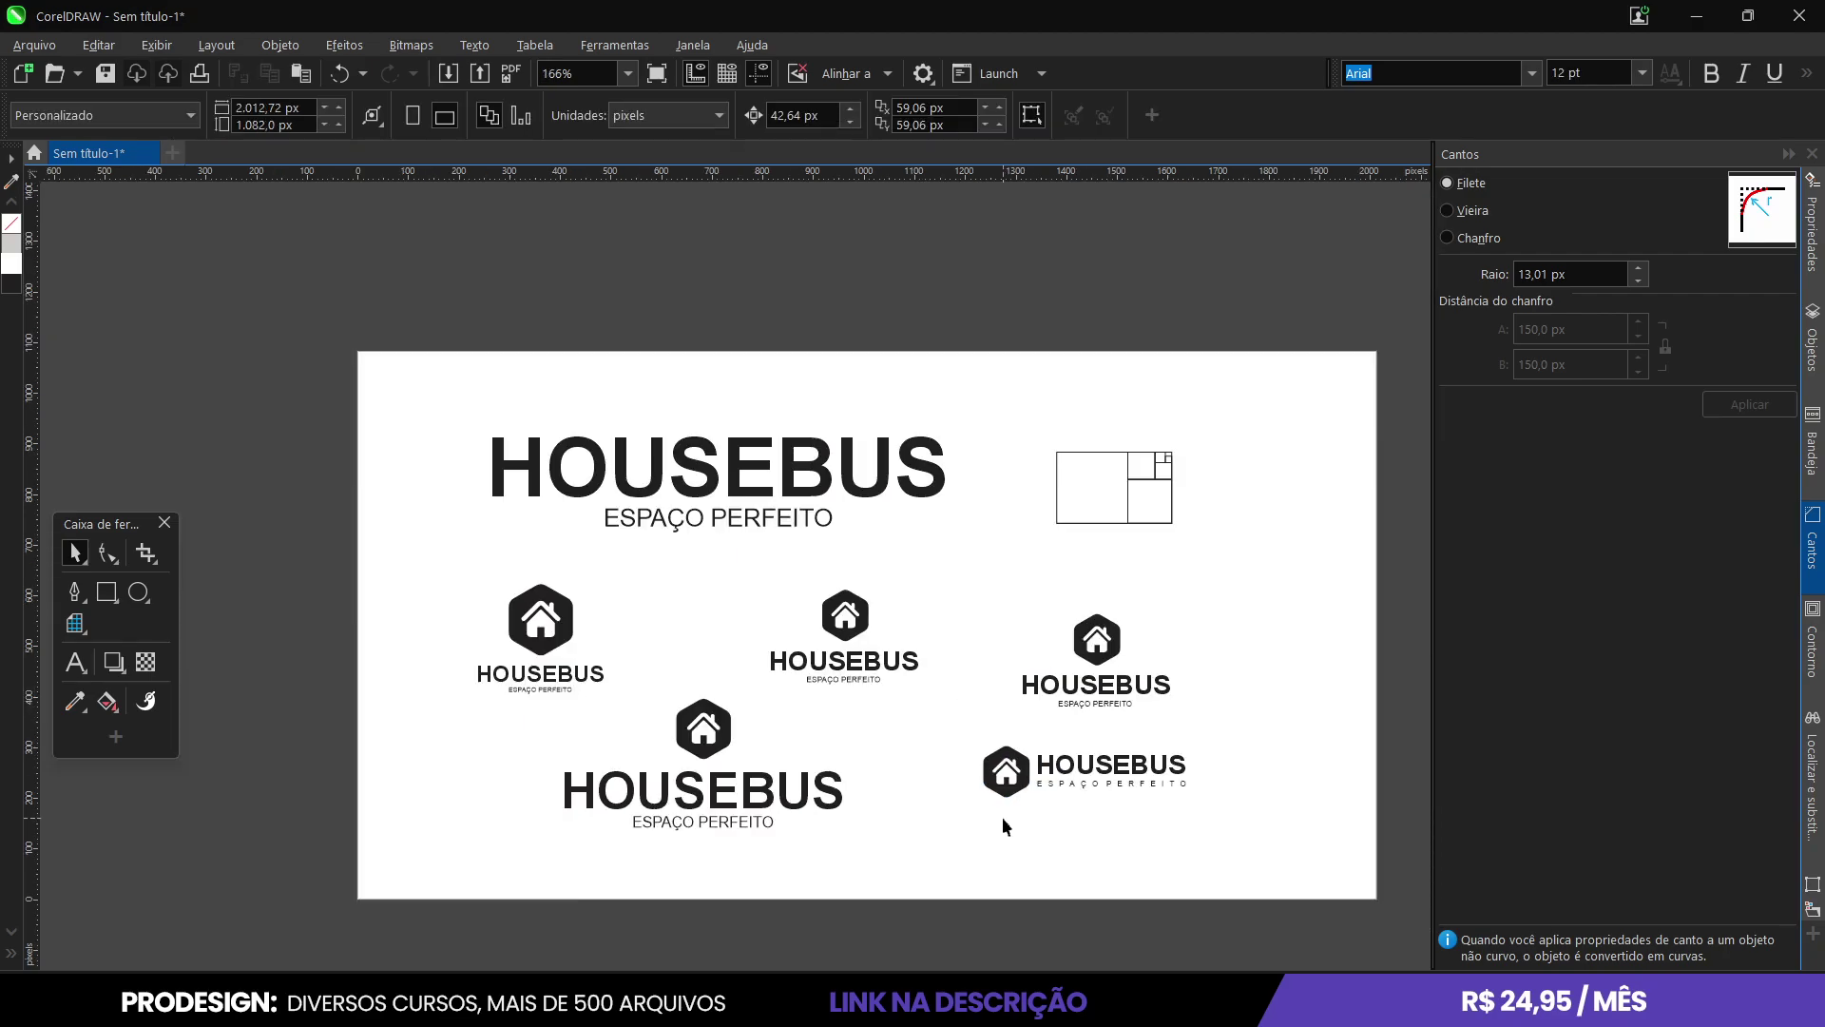